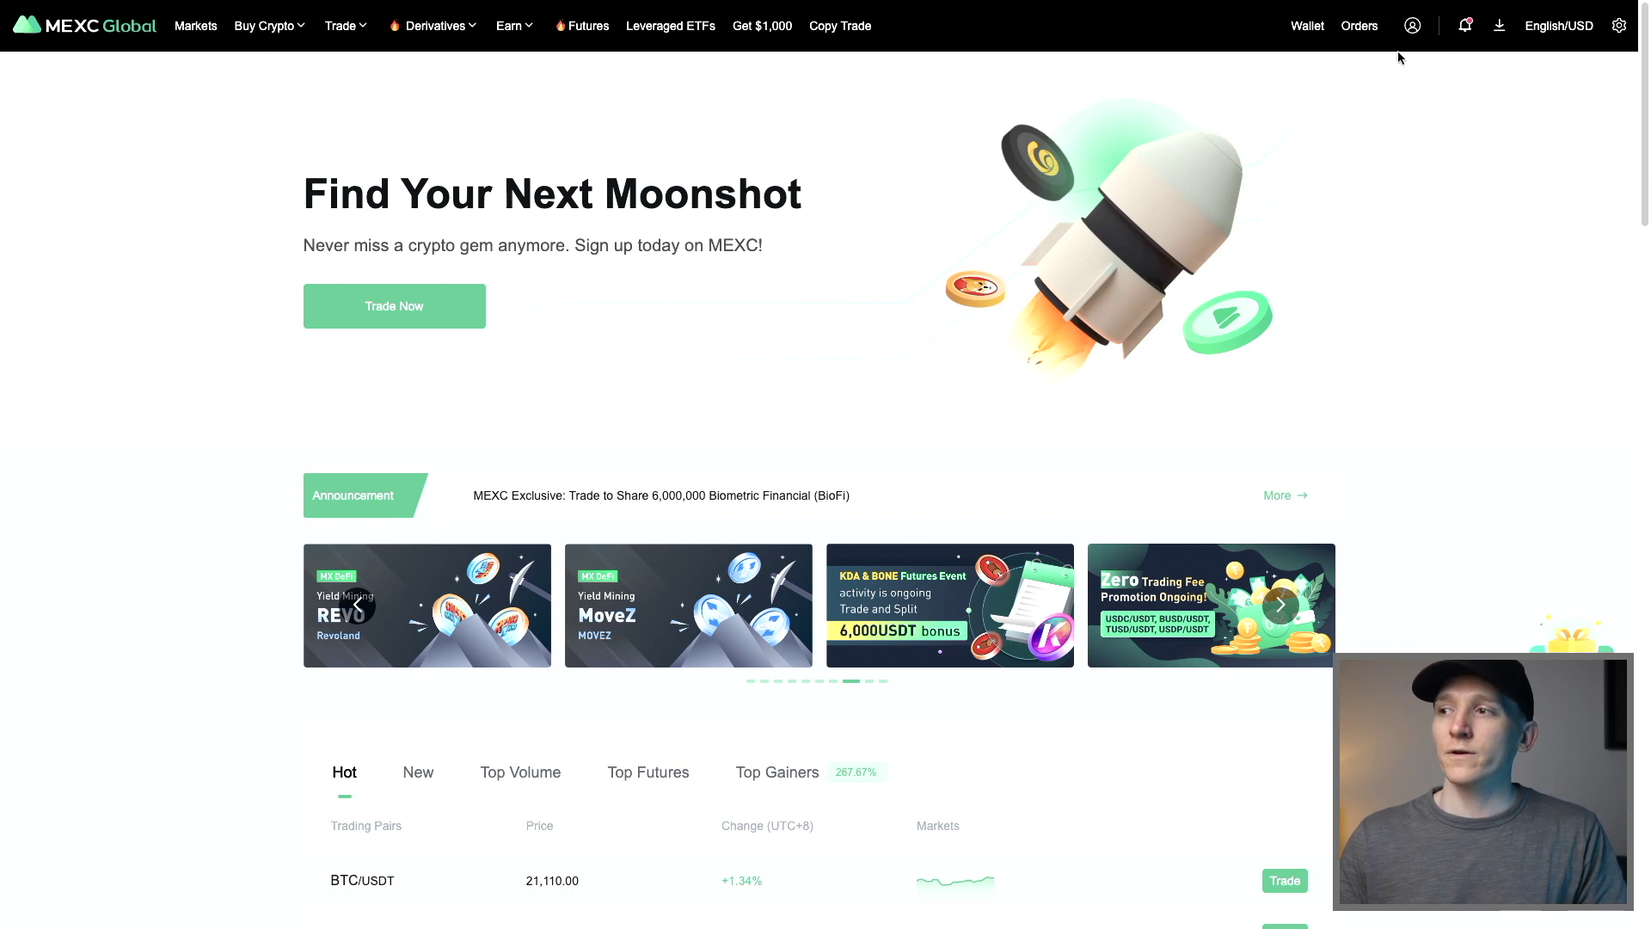
Step: Open the account profile and review its security recommendations, including the verification and authenticator options
{"action": "mouse_move", "coordinate": [1413, 33]}
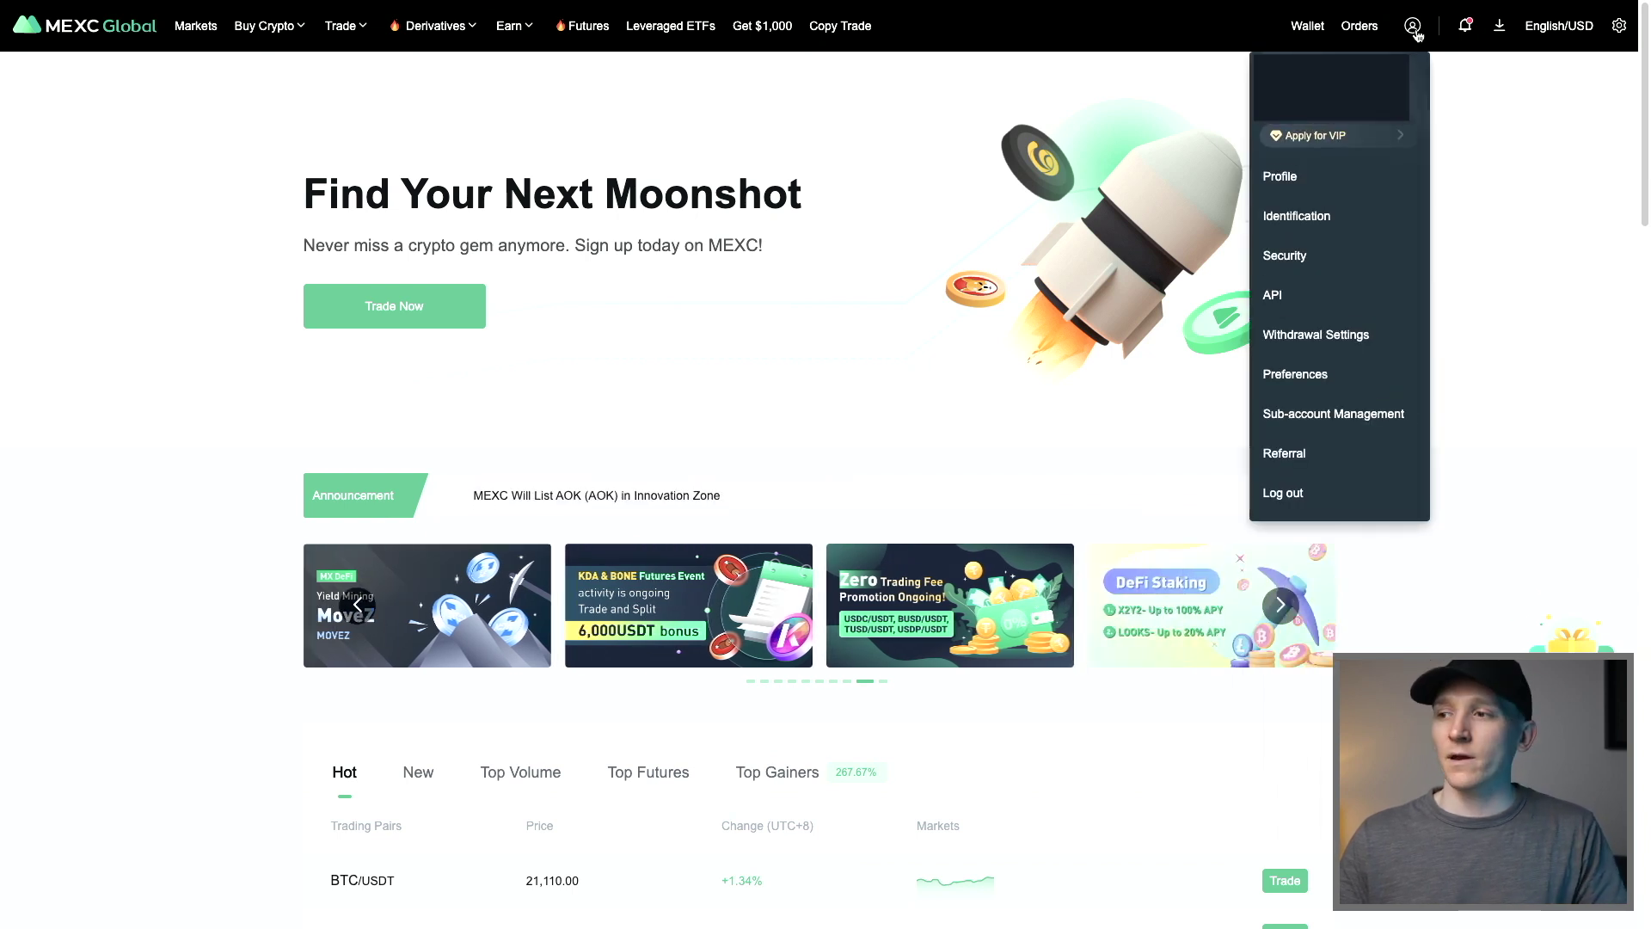
{"action": "left_click", "coordinate": [1280, 176]}
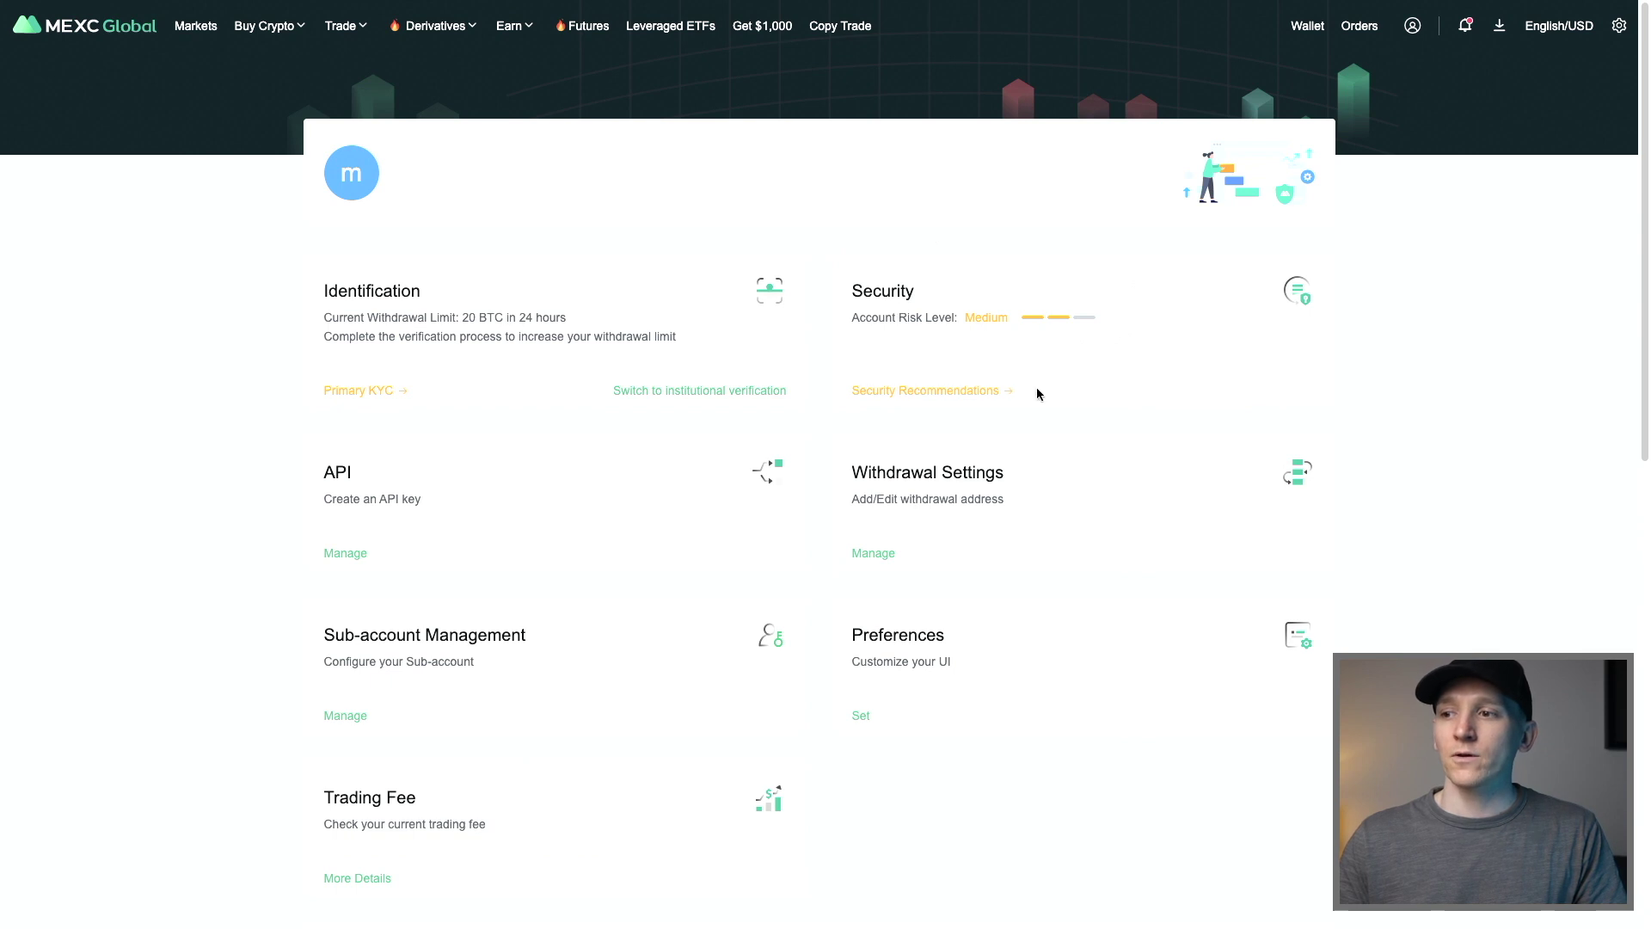
{"action": "left_click", "coordinate": [977, 395]}
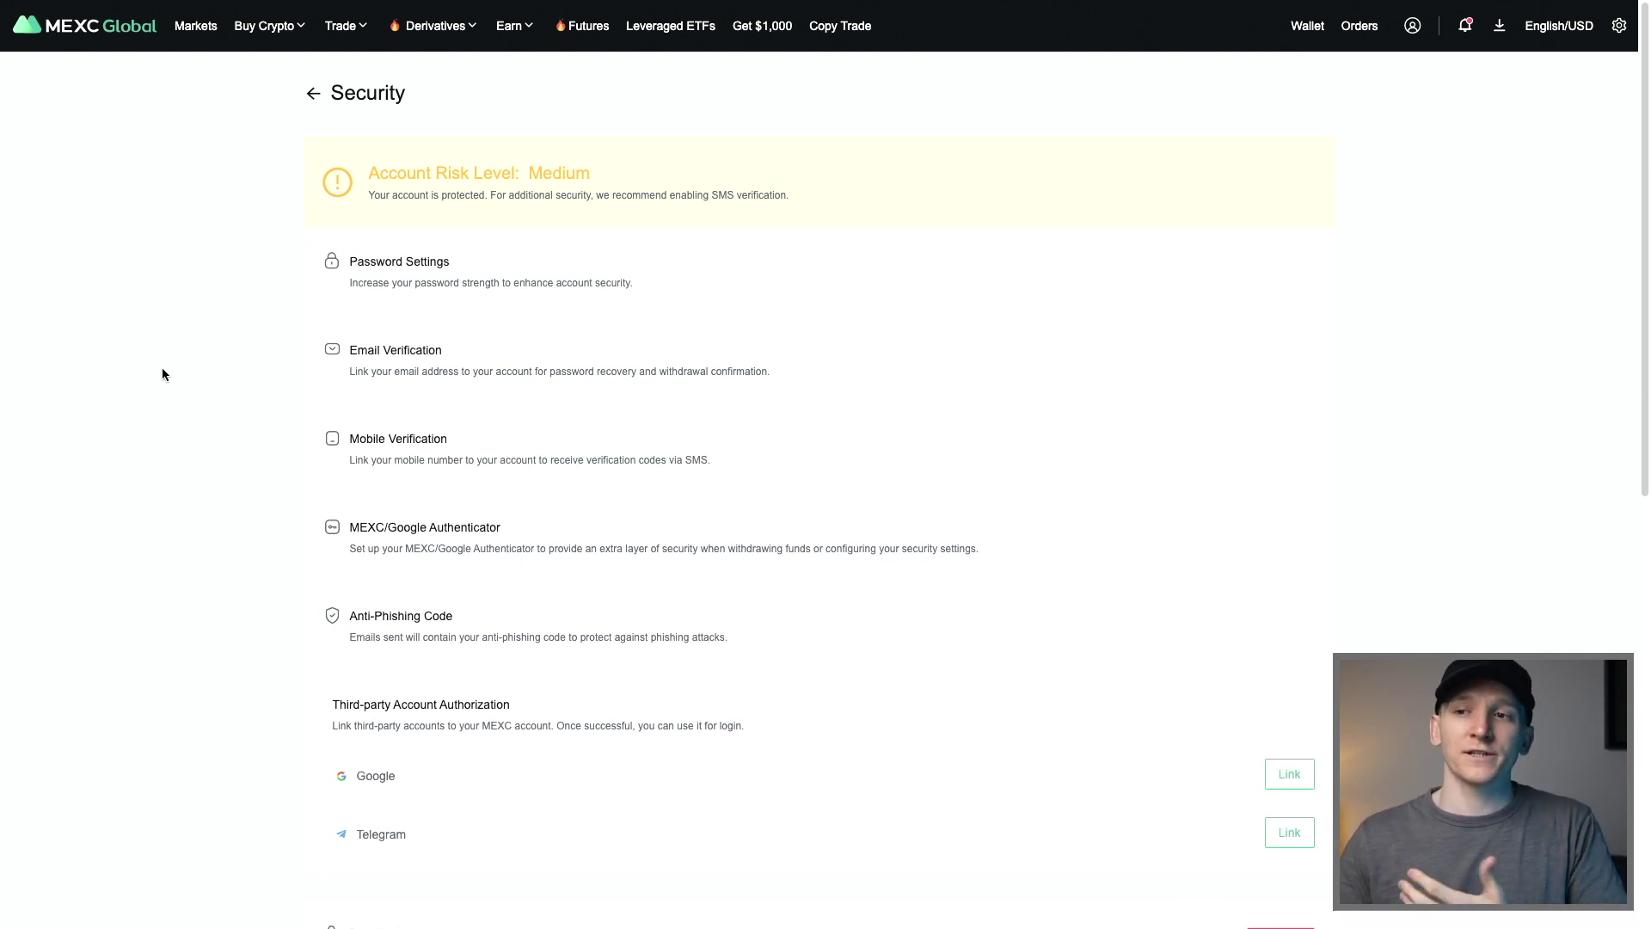
{"action": "left_click", "coordinate": [314, 94]}
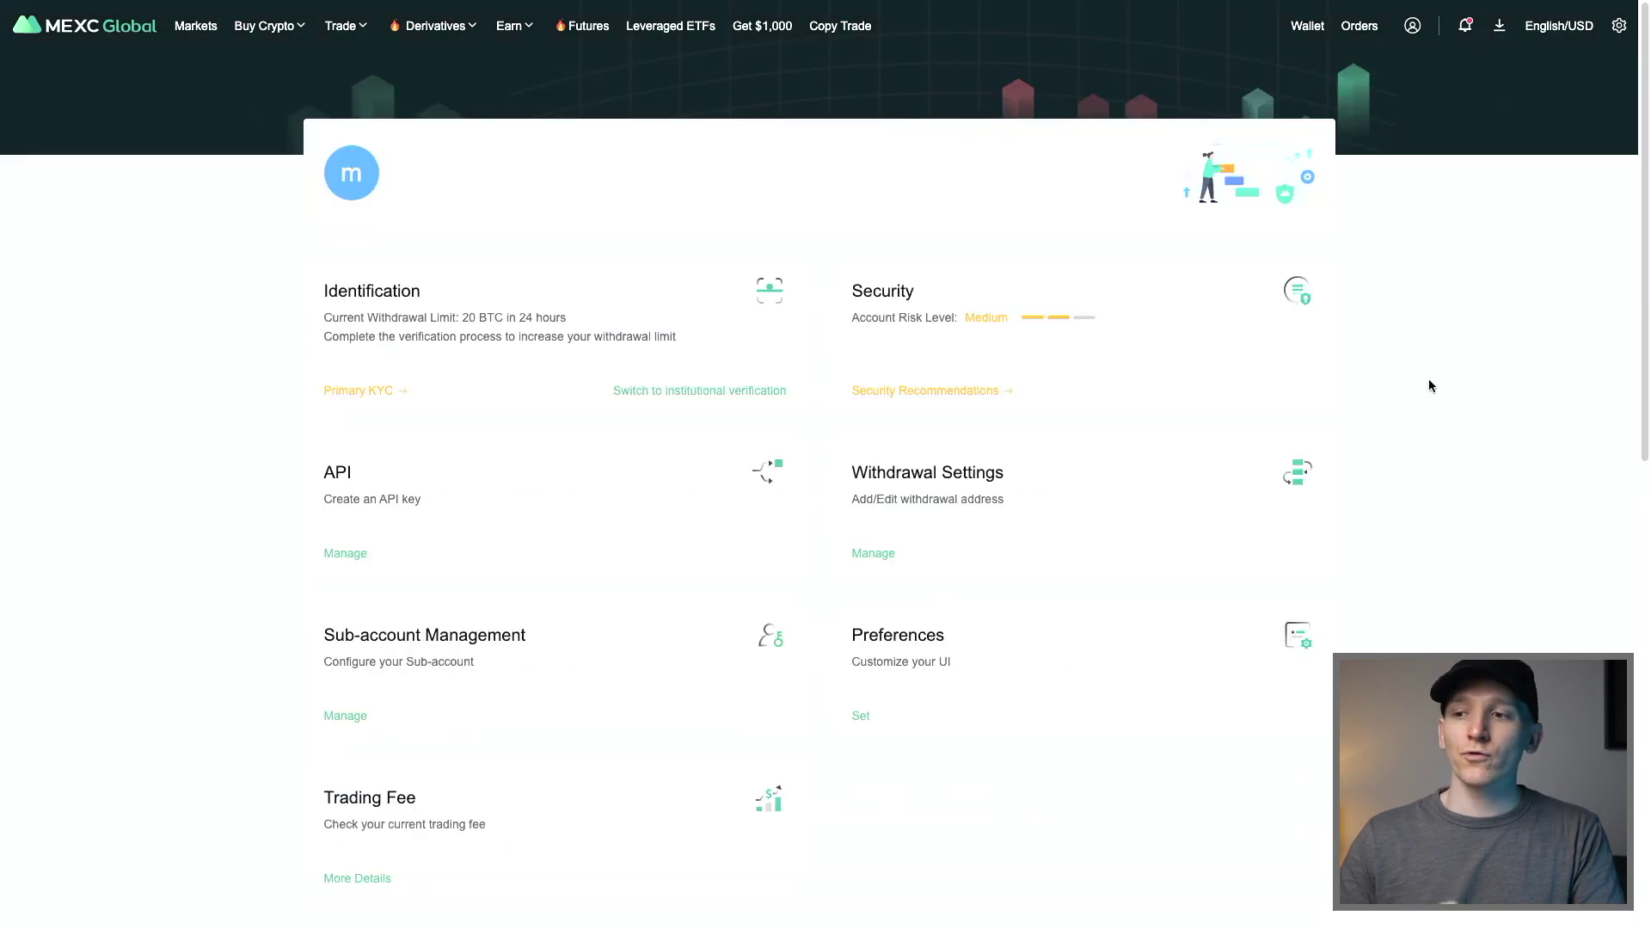
Step: Inspect the form for adding a withdrawal address in the withdrawal settings, close it, and open the primary KYC verification
{"action": "left_click", "coordinate": [885, 551]}
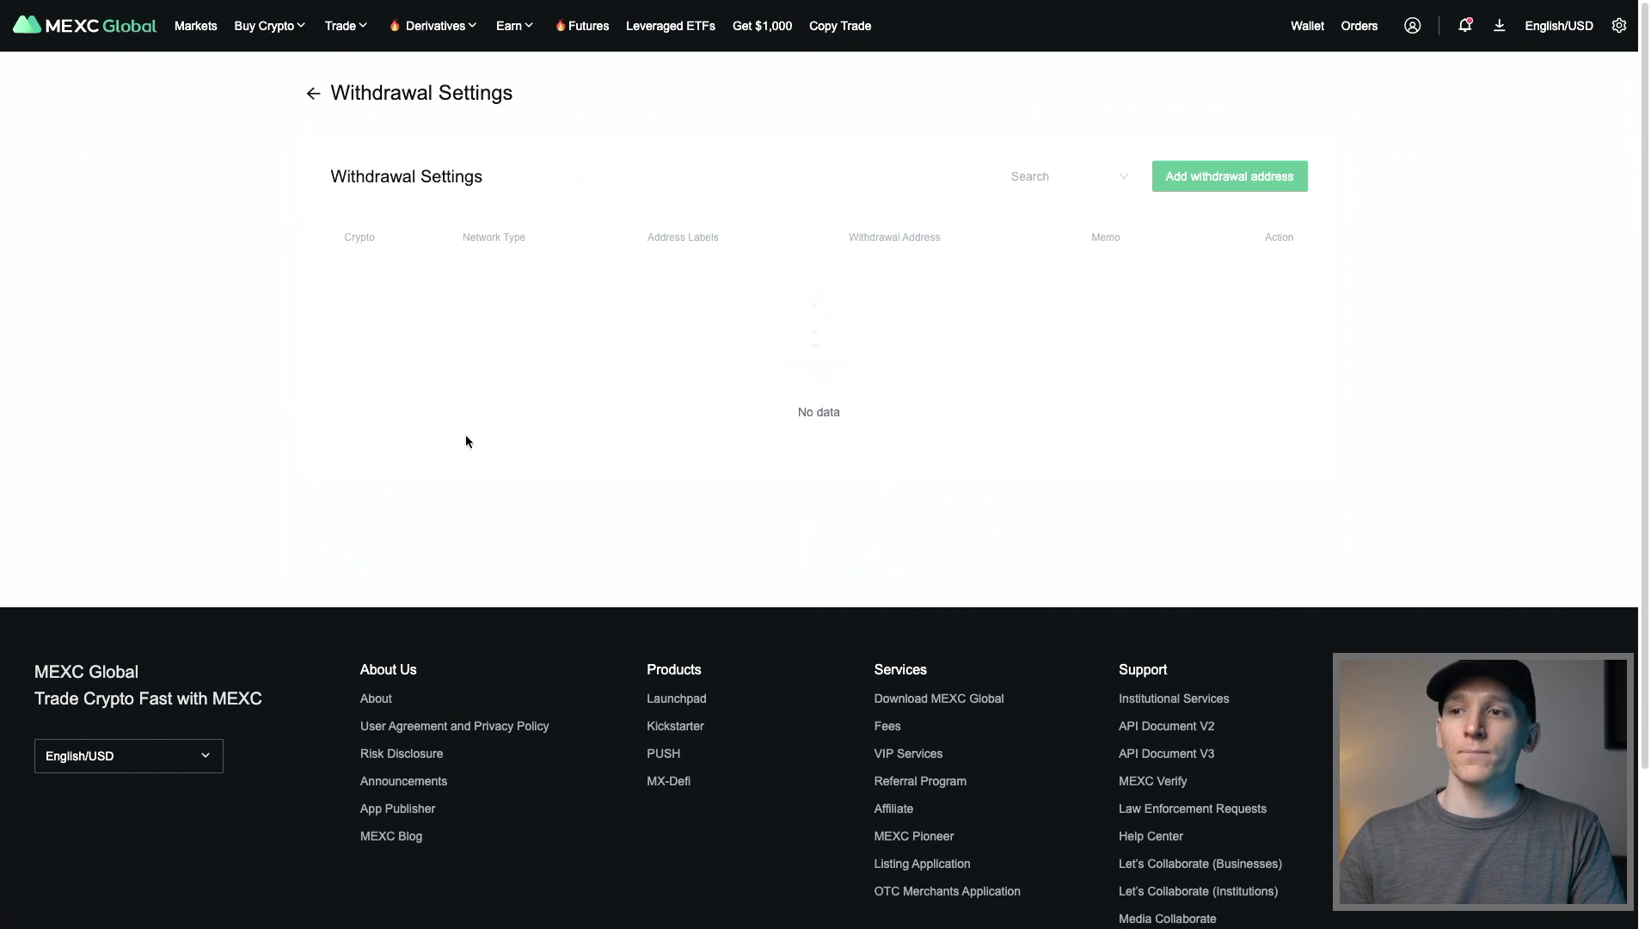
{"action": "left_click", "coordinate": [1236, 177]}
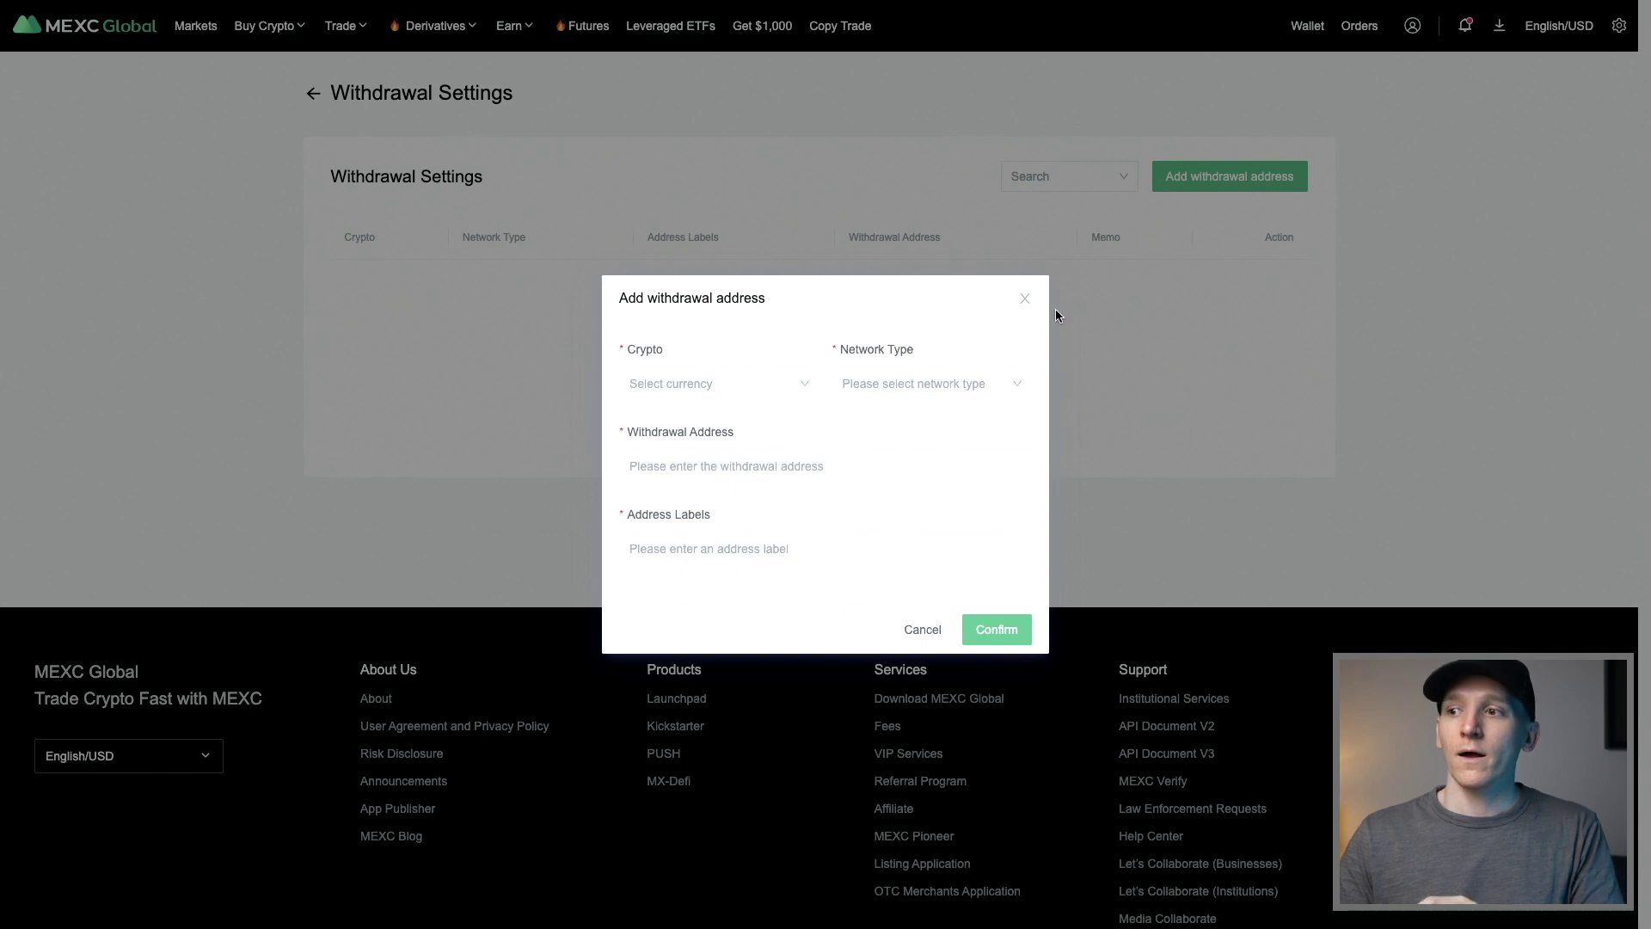
{"action": "left_click", "coordinate": [1025, 299]}
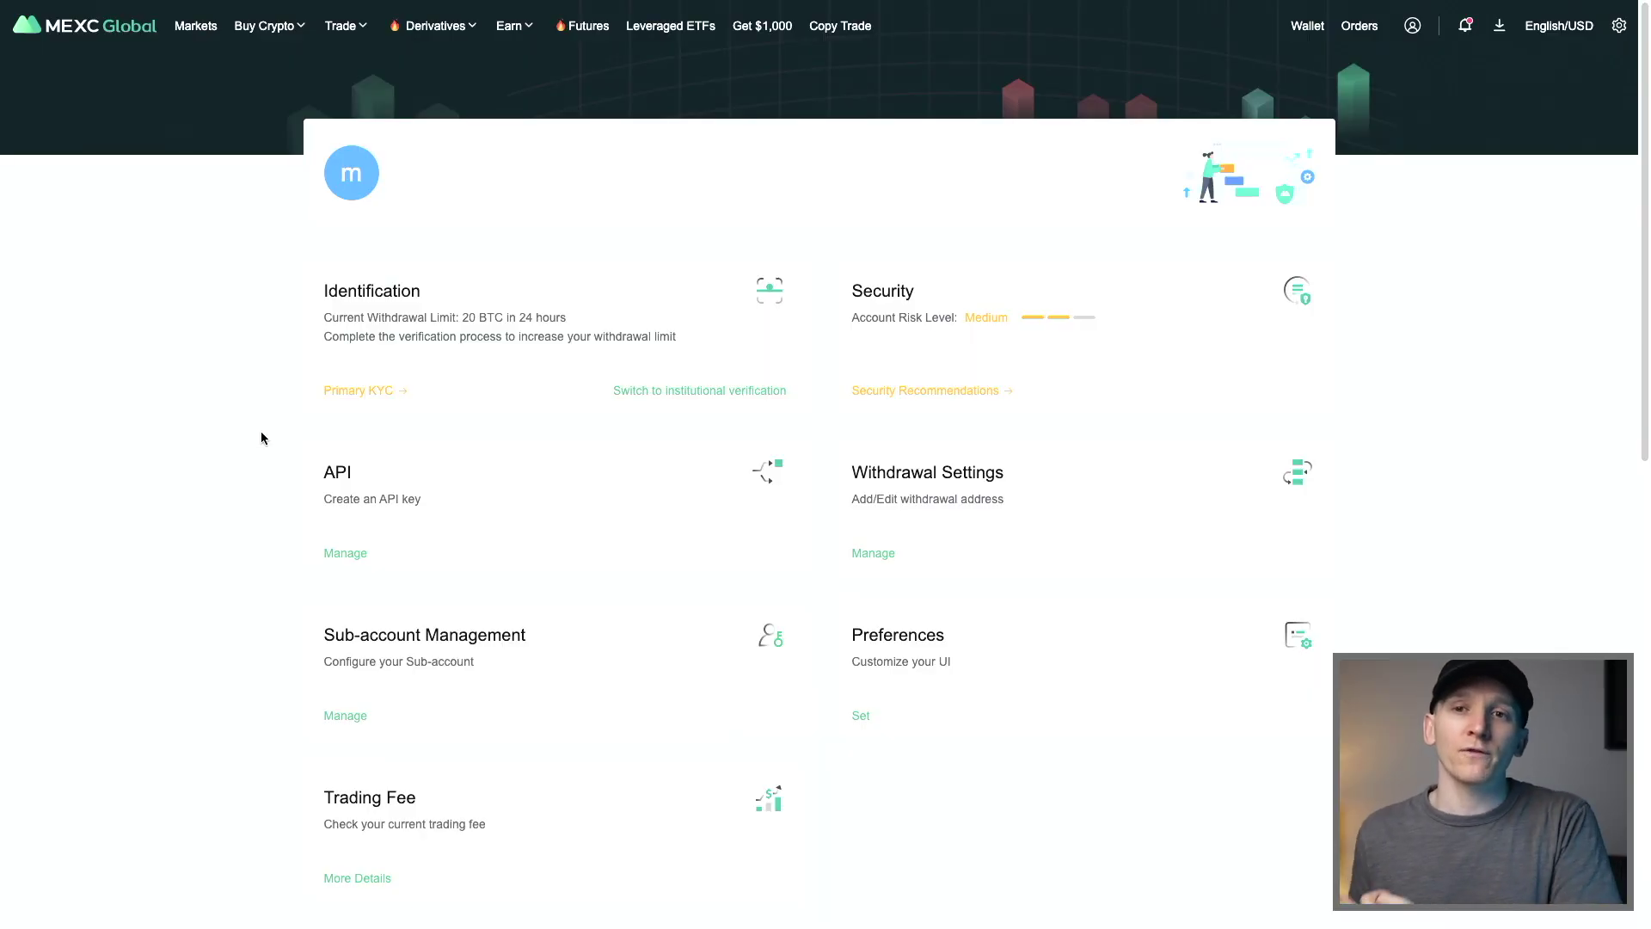
{"action": "left_click", "coordinate": [382, 391]}
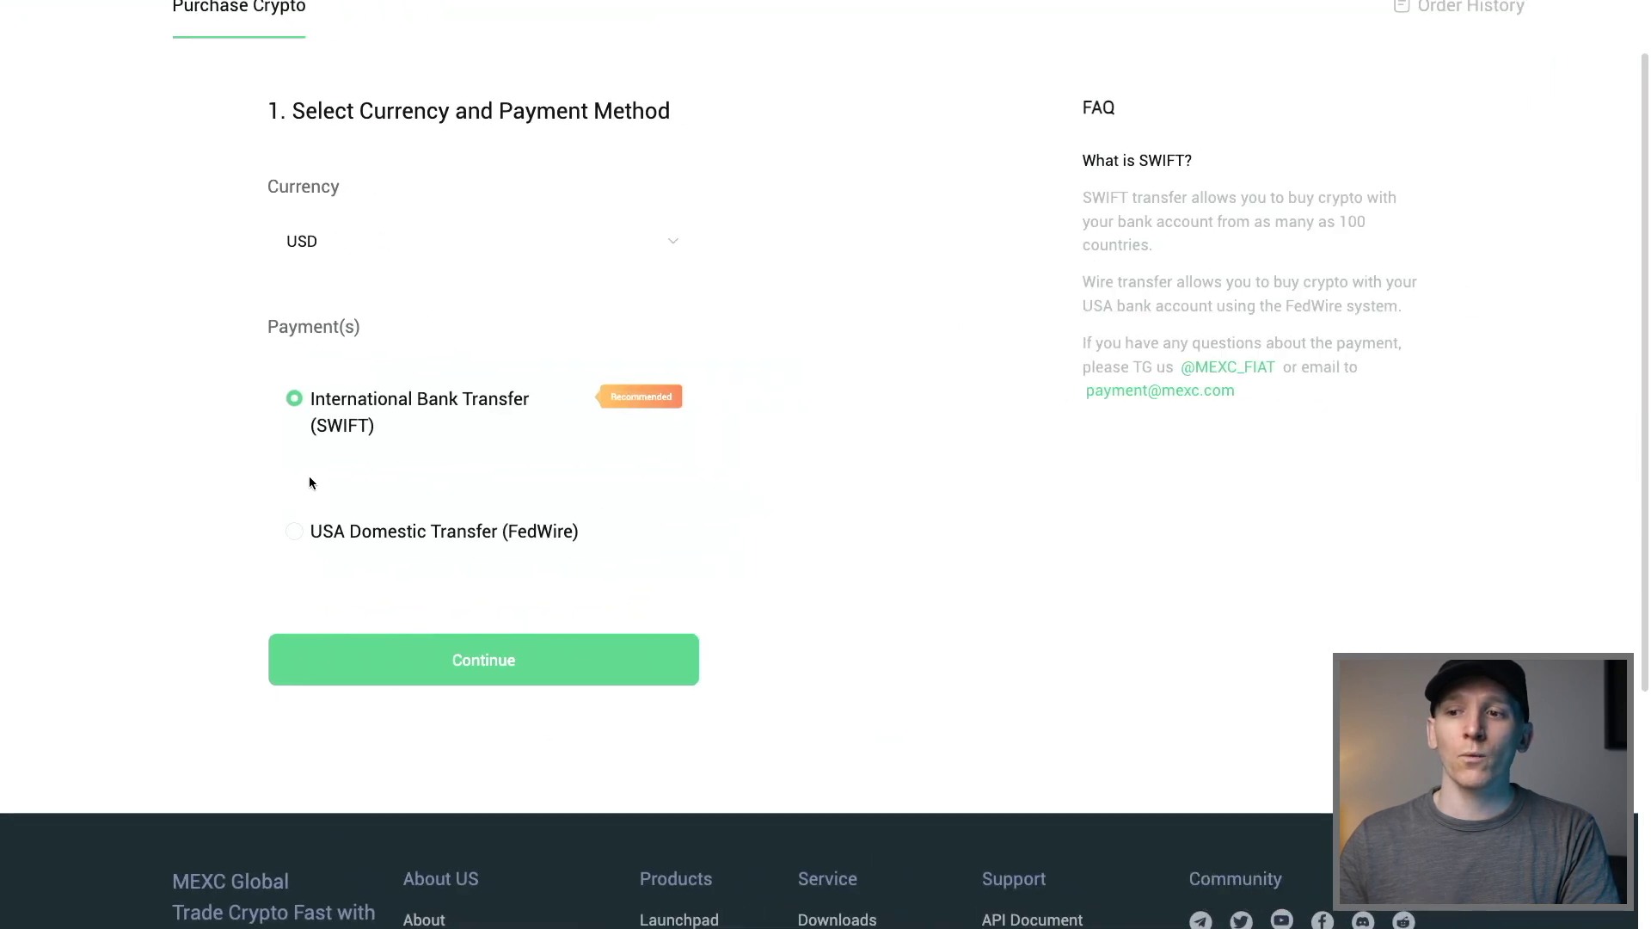
Step: Examine the currency and payment method options for buying crypto by bank transfer, with USD and International Bank Transfer (SWIFT)
{"action": "scroll", "coordinate": [305, 470], "scroll_direction": "up", "scroll_amount": 1}
{"action": "scroll", "coordinate": [306, 470], "scroll_direction": "up", "scroll_amount": 2}
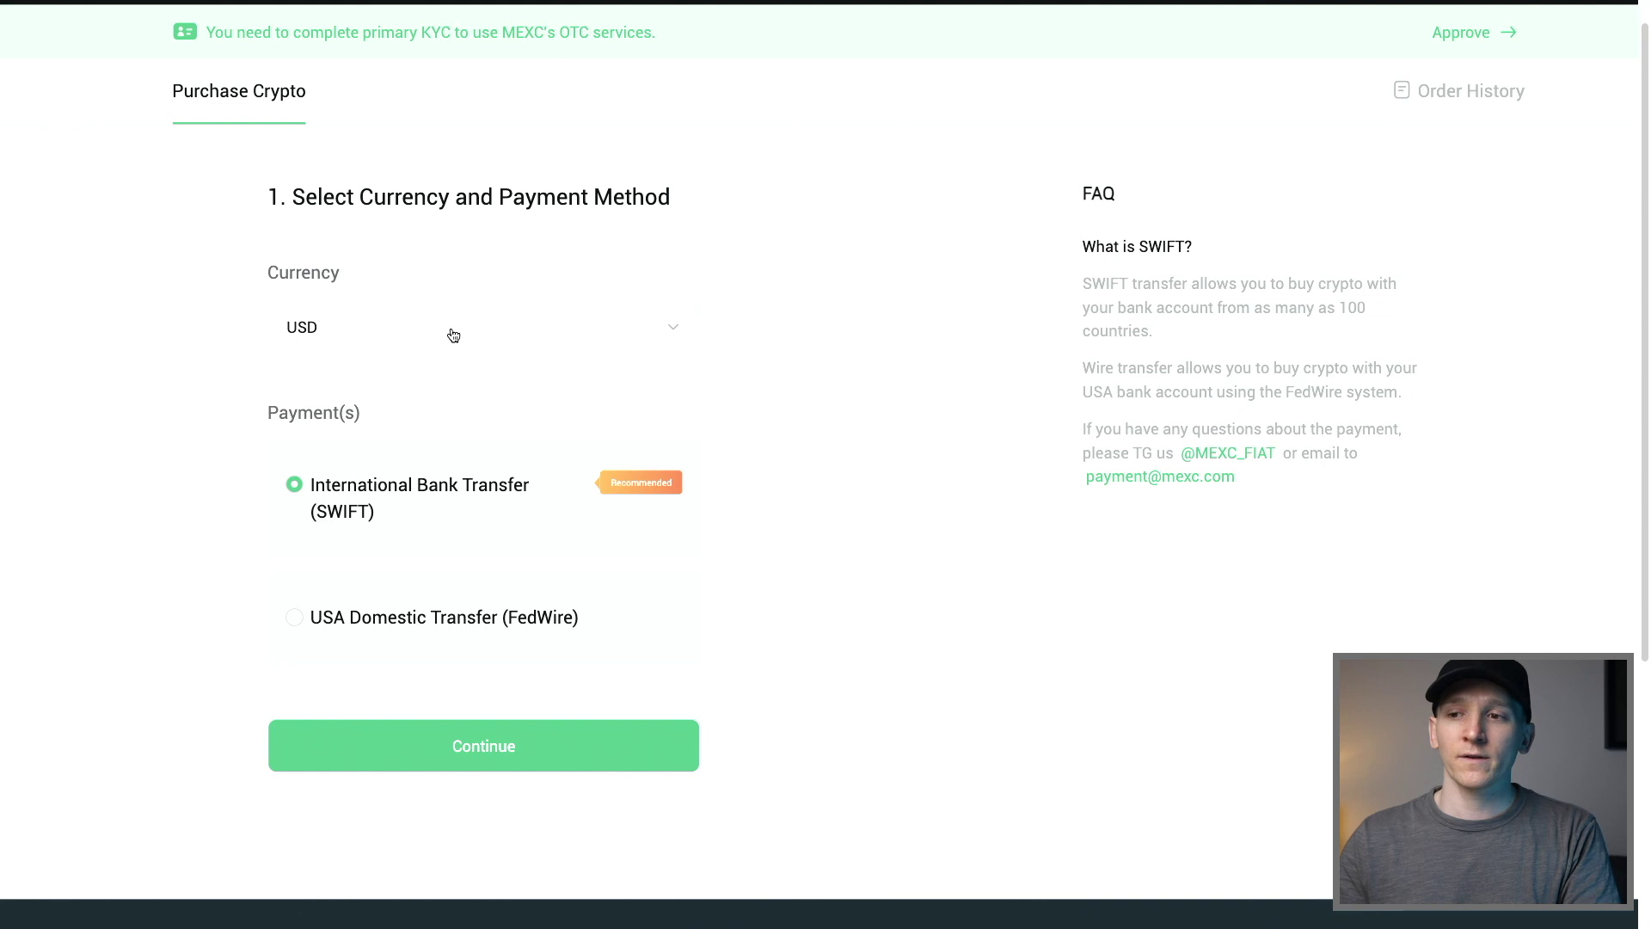
{"action": "left_click", "coordinate": [454, 335]}
{"action": "left_click", "coordinate": [321, 476]}
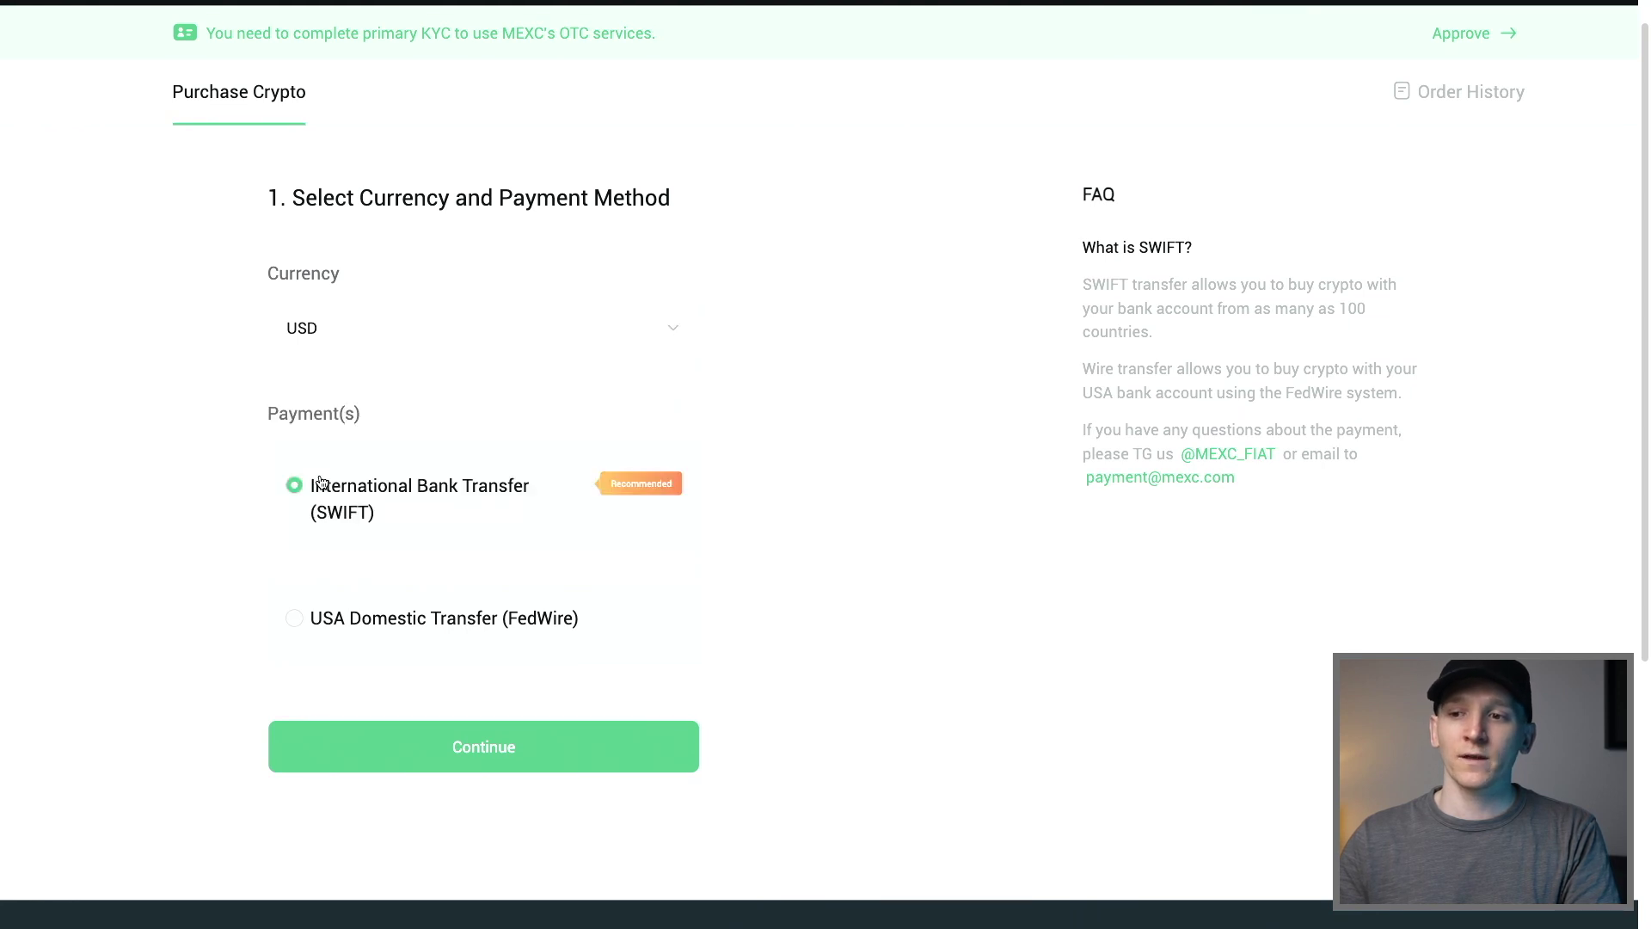
{"action": "scroll", "coordinate": [319, 480], "scroll_direction": "down", "scroll_amount": 1}
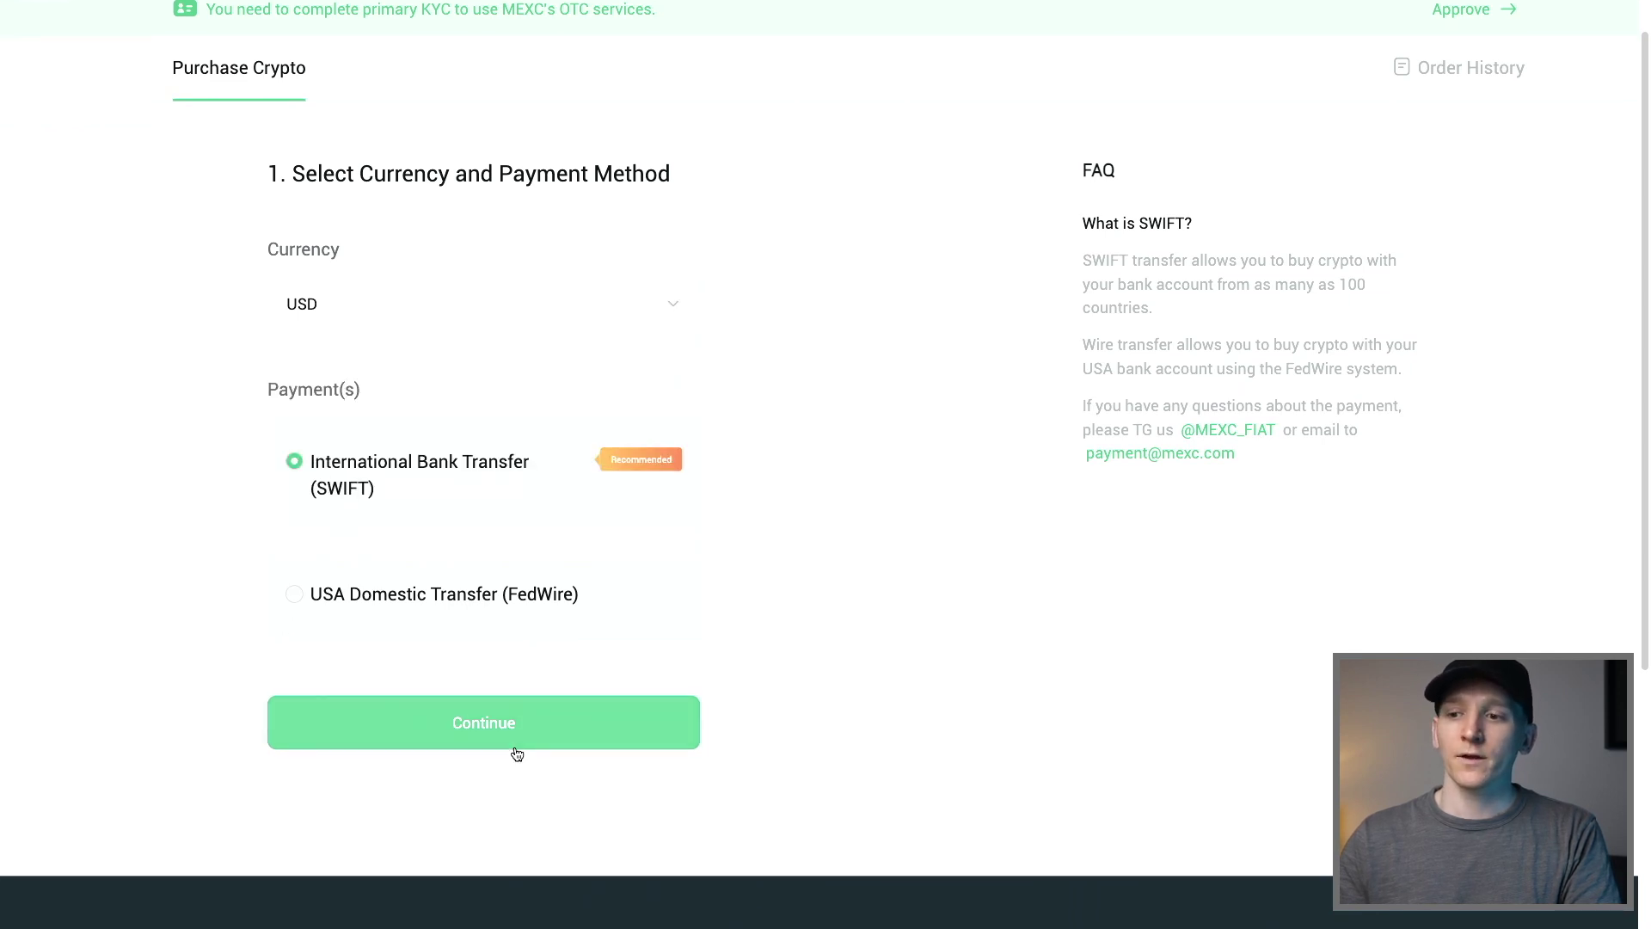
{"action": "scroll", "coordinate": [798, 515], "scroll_direction": "up", "scroll_amount": 1}
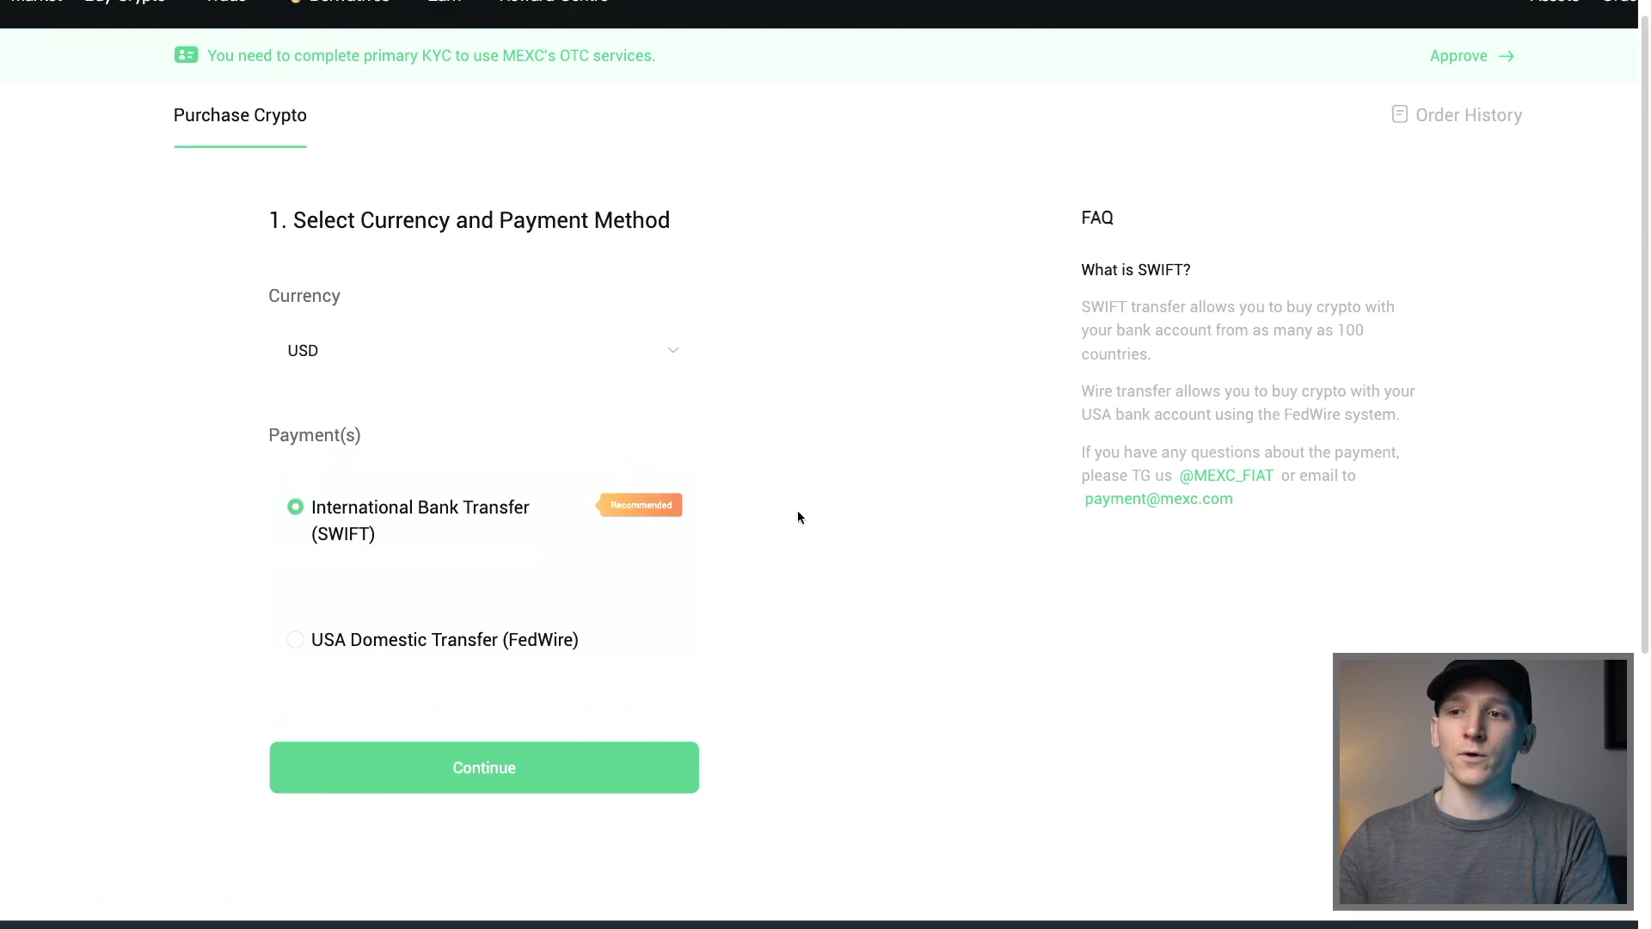
{"action": "scroll", "coordinate": [798, 516], "scroll_direction": "up", "scroll_amount": 1}
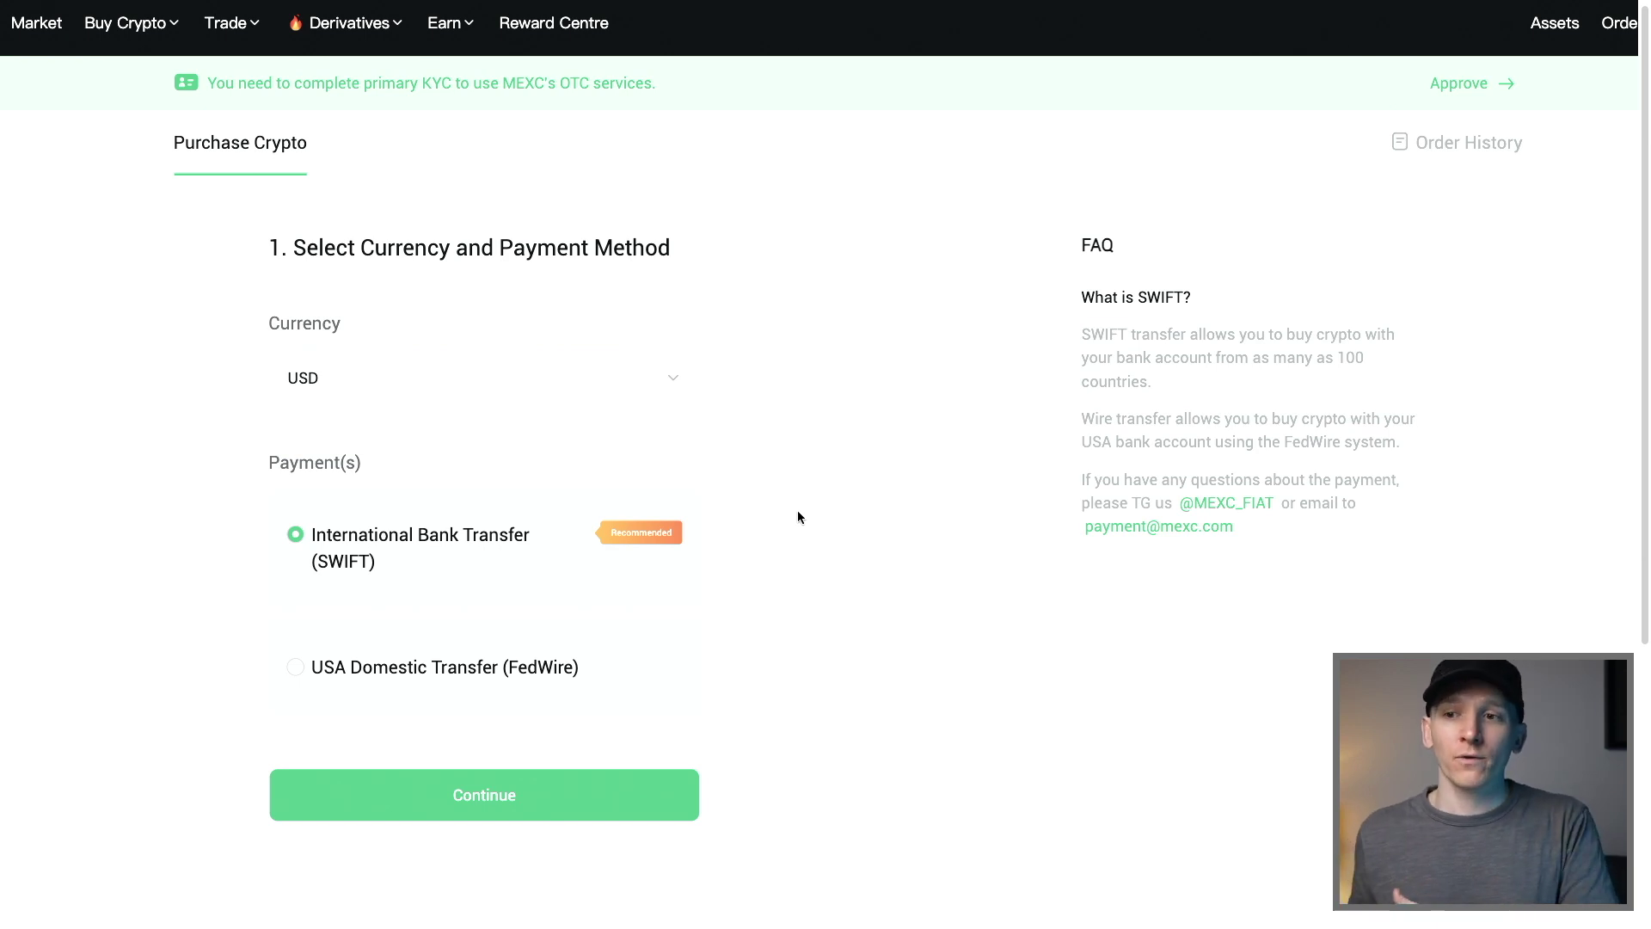
{"action": "scroll", "coordinate": [797, 516], "scroll_direction": "up", "scroll_amount": 1}
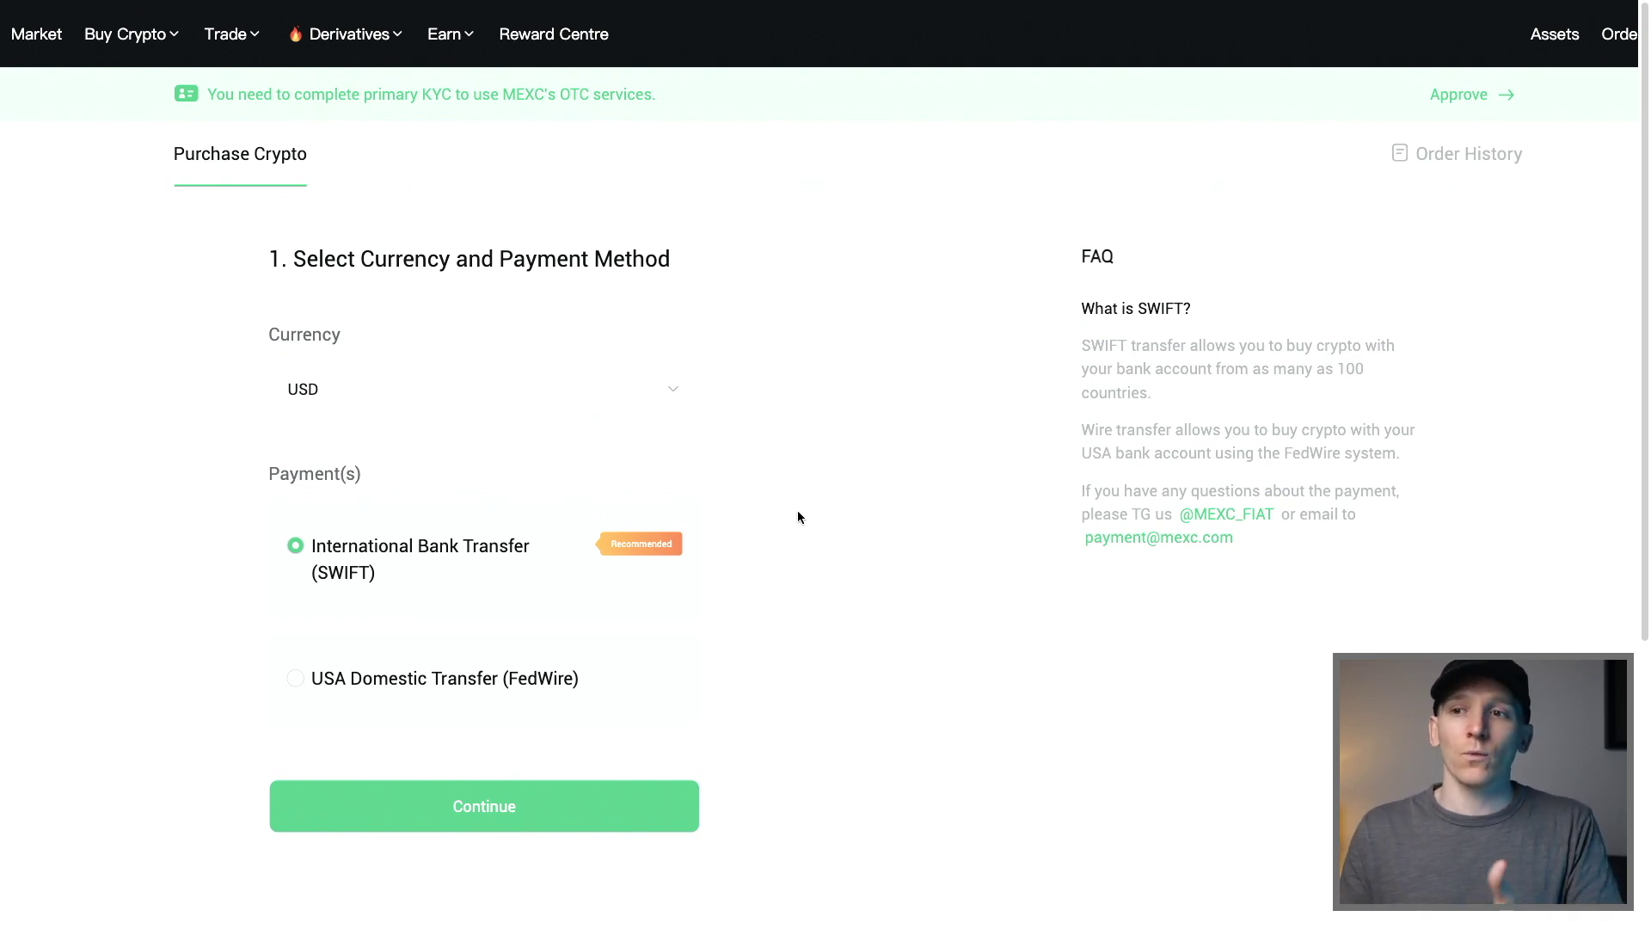
Step: Fill in a credit/debit card purchase paying 250 USD to get USDT, and review its payment details
{"action": "mouse_move", "coordinate": [136, 37]}
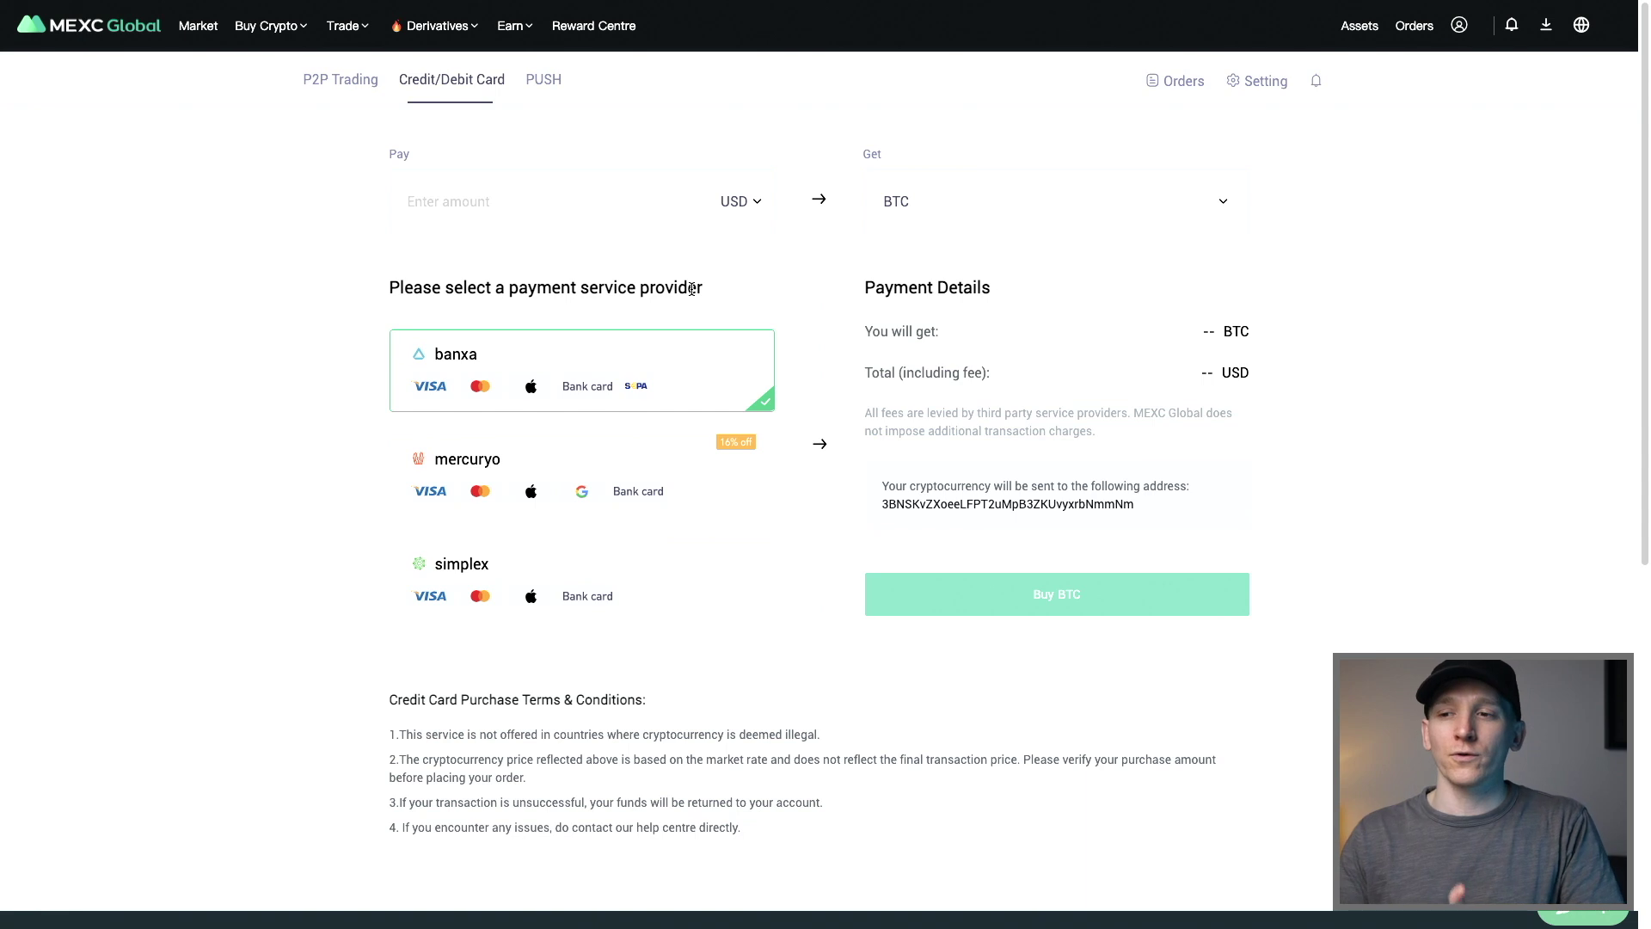
{"action": "scroll", "coordinate": [692, 292], "scroll_direction": "down", "scroll_amount": 1}
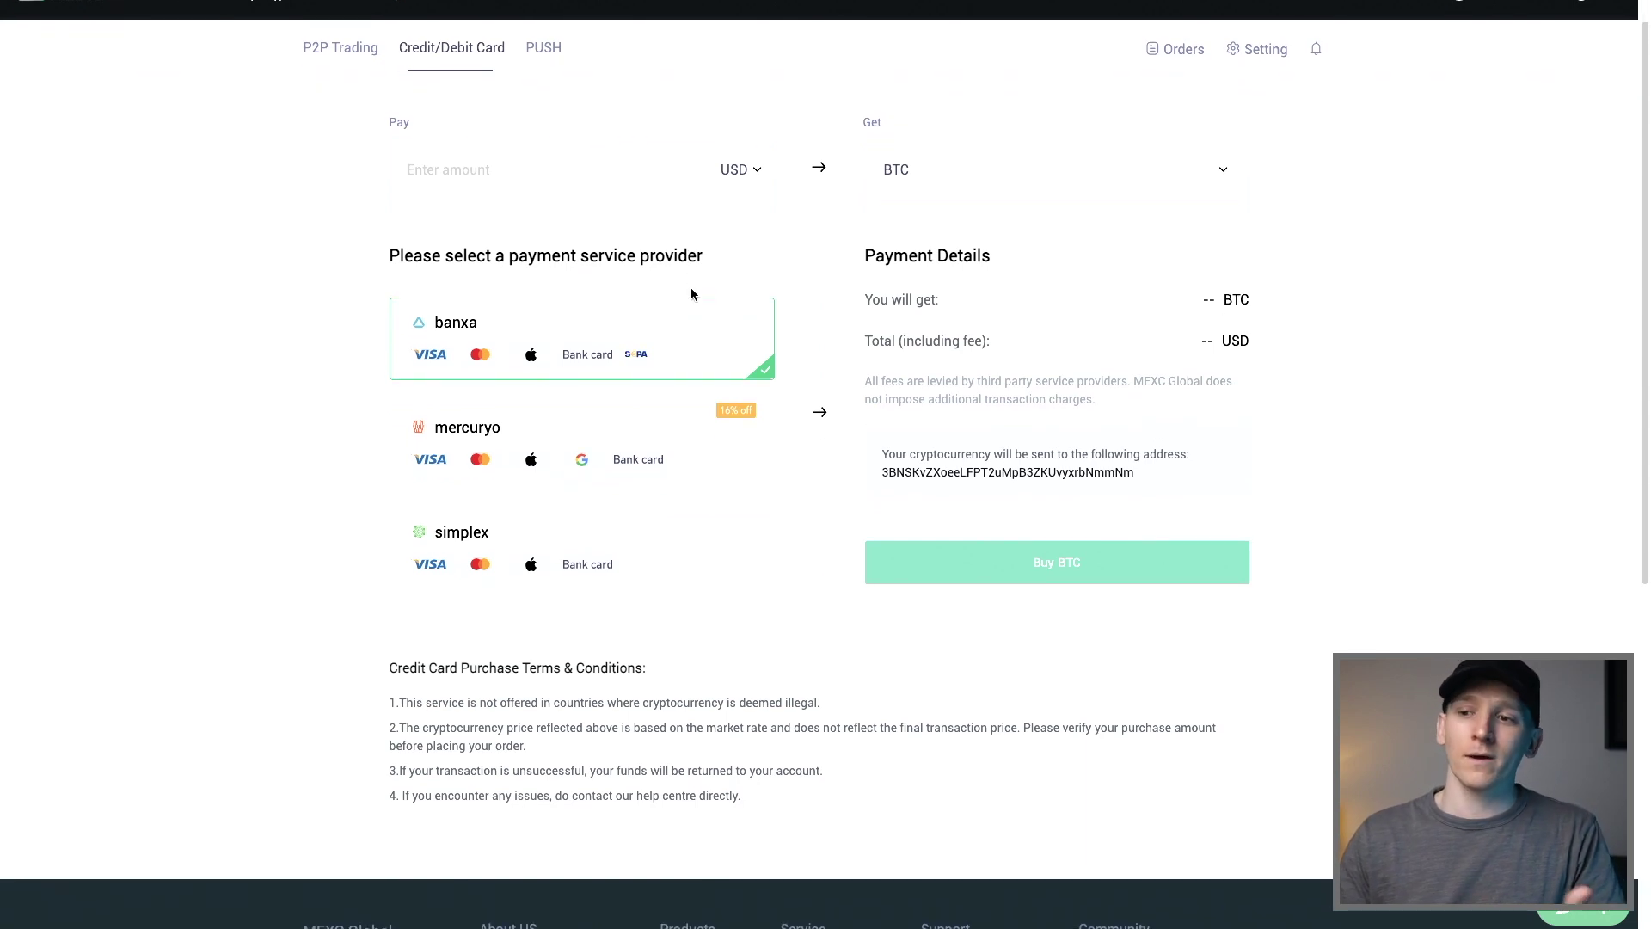
{"action": "scroll", "coordinate": [692, 294], "scroll_direction": "up", "scroll_amount": 1}
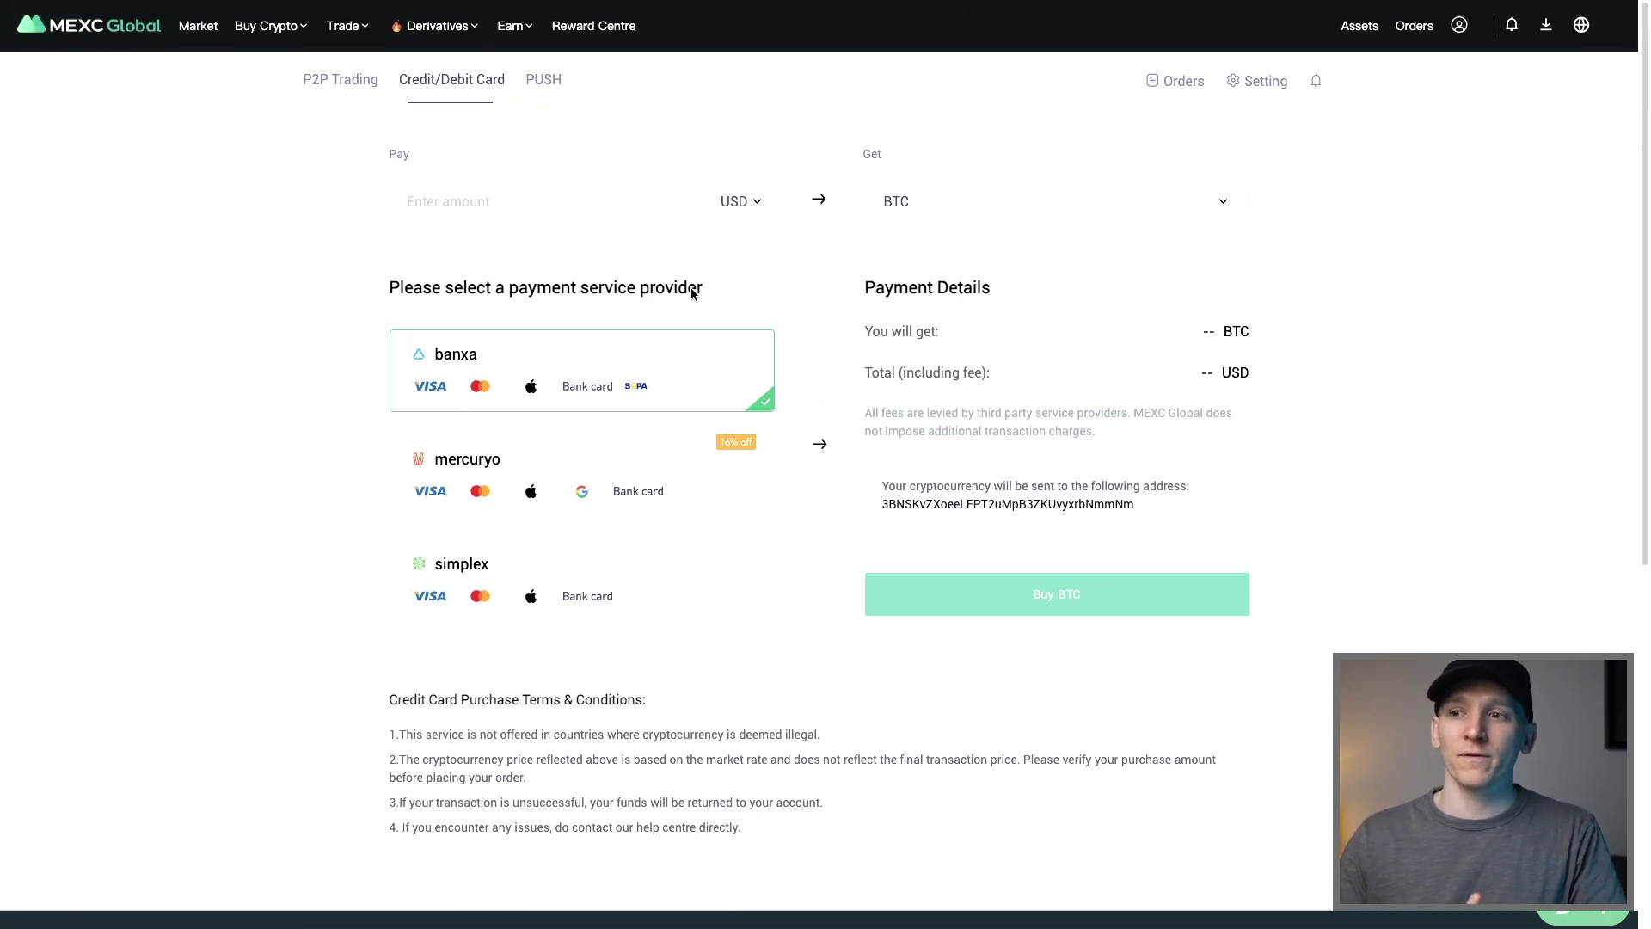
{"action": "left_click", "coordinate": [487, 204]}
{"action": "type", "text": "250"}
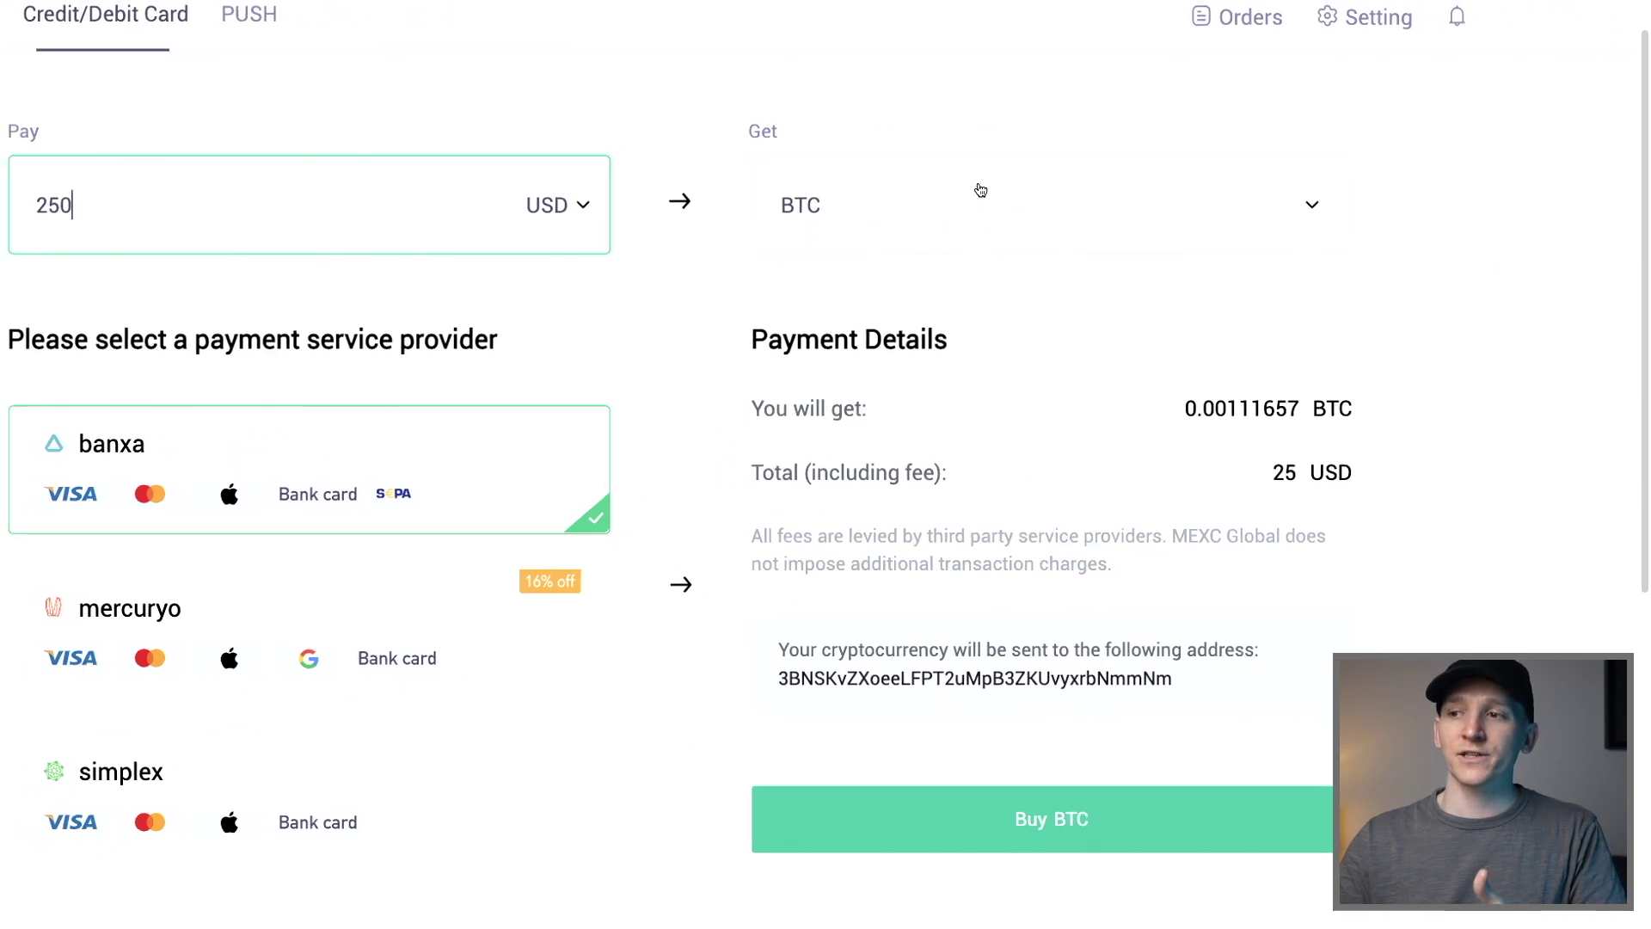
{"action": "left_click", "coordinate": [890, 208]}
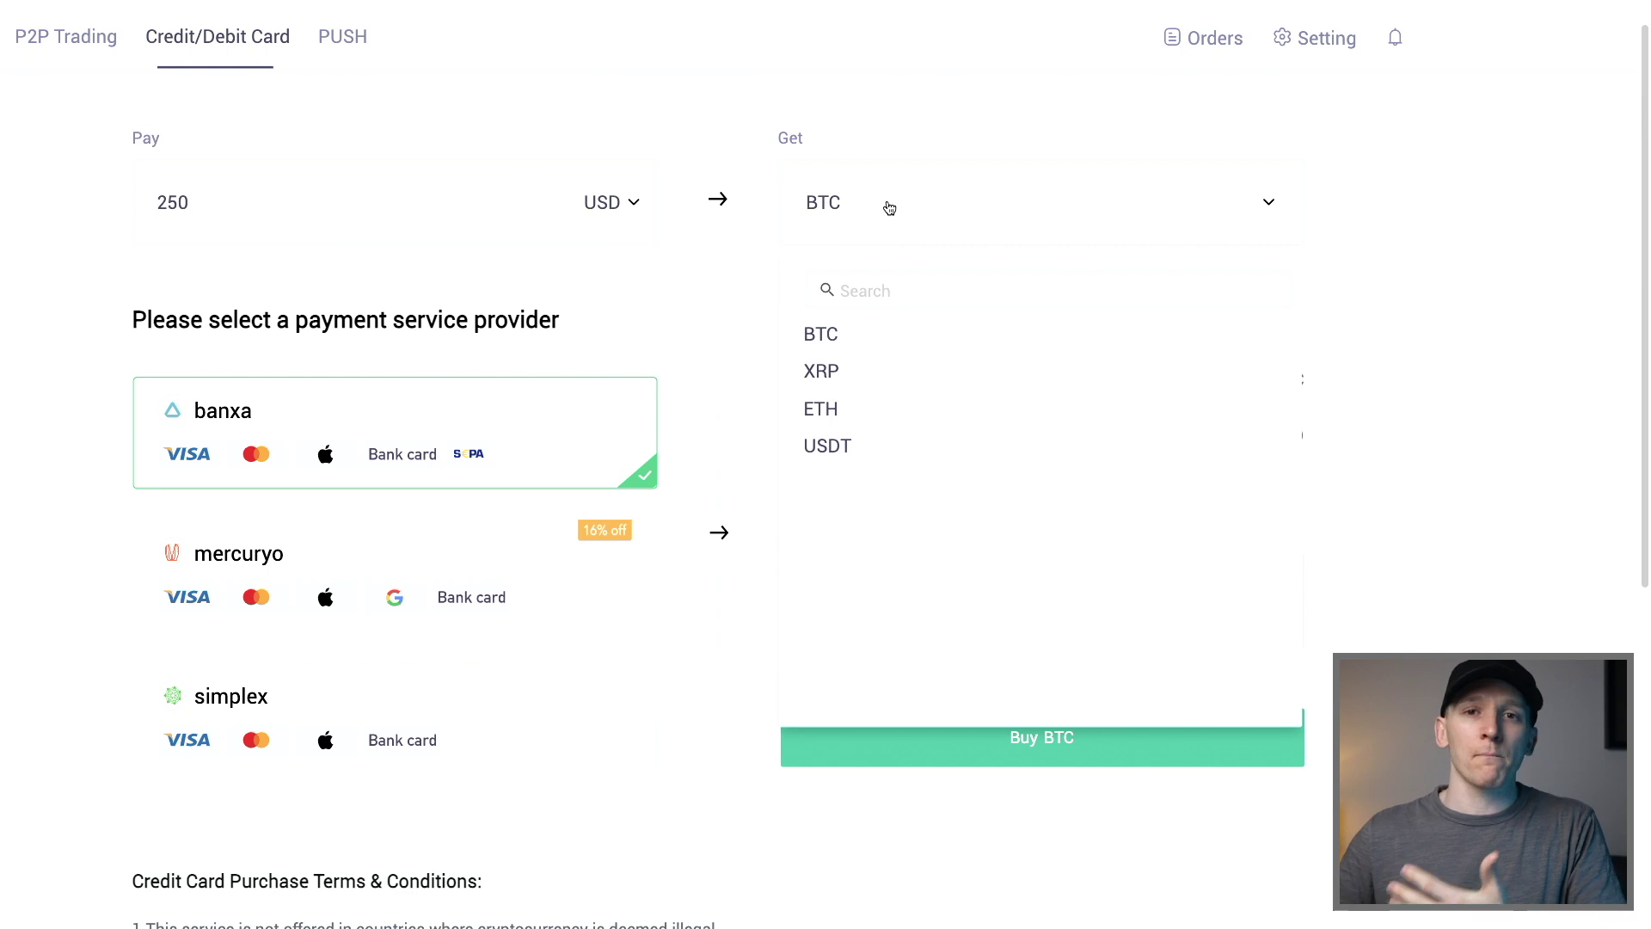
{"action": "left_click", "coordinate": [836, 449]}
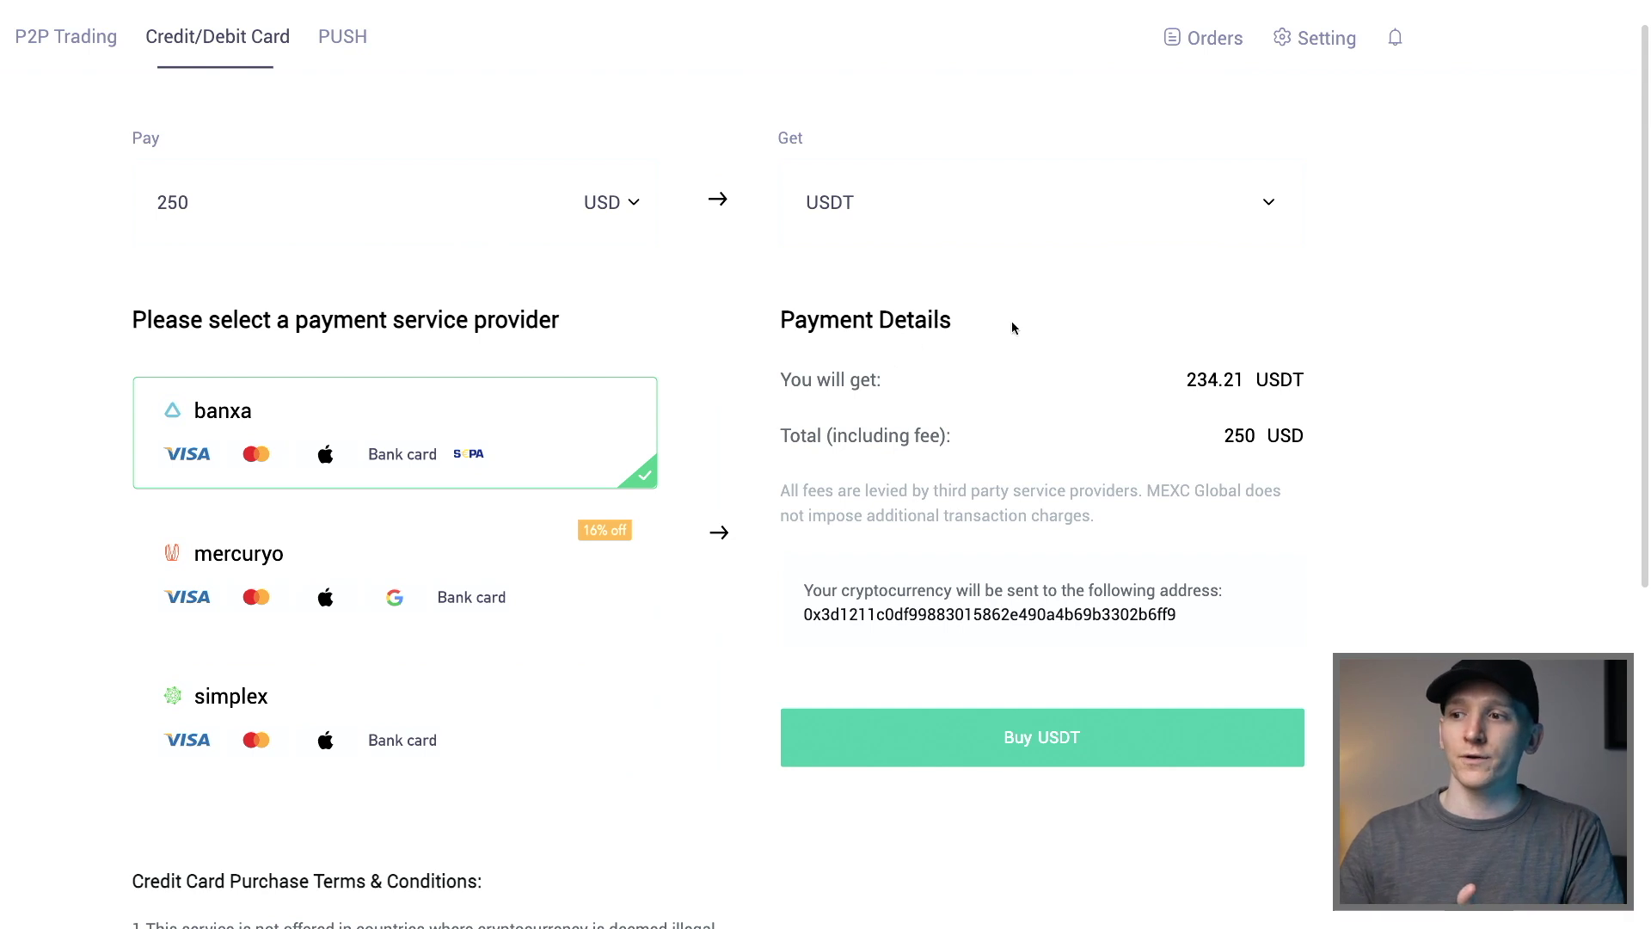
{"action": "scroll", "coordinate": [1043, 325], "scroll_direction": "down", "scroll_amount": 1}
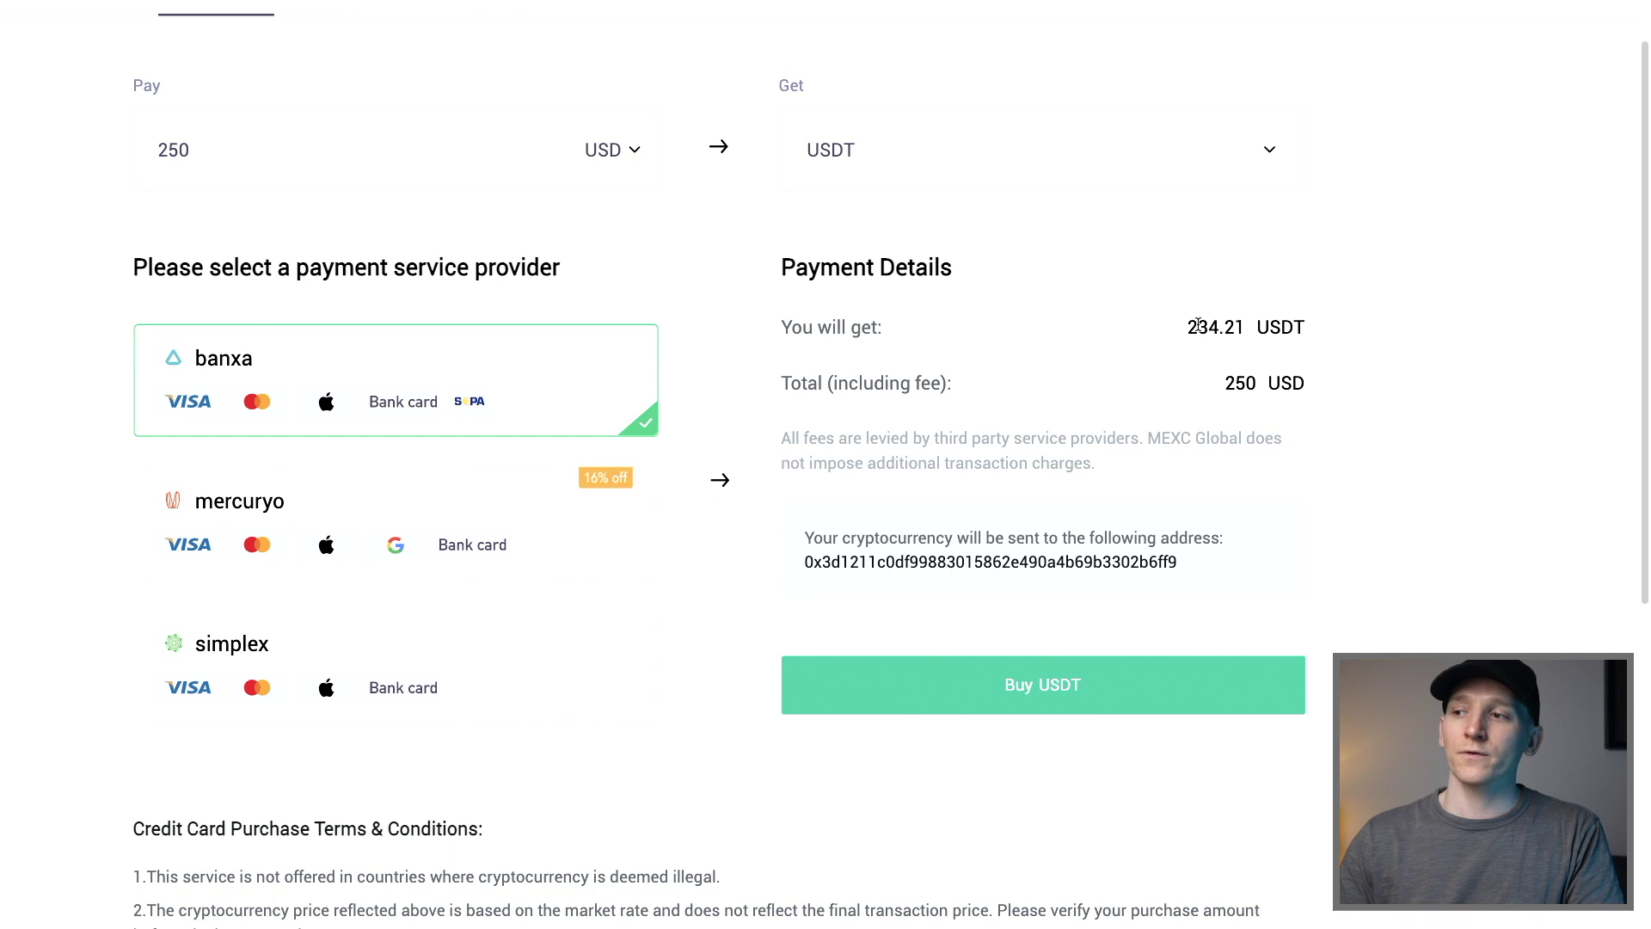
{"action": "scroll", "coordinate": [983, 343], "scroll_direction": "up", "scroll_amount": 1}
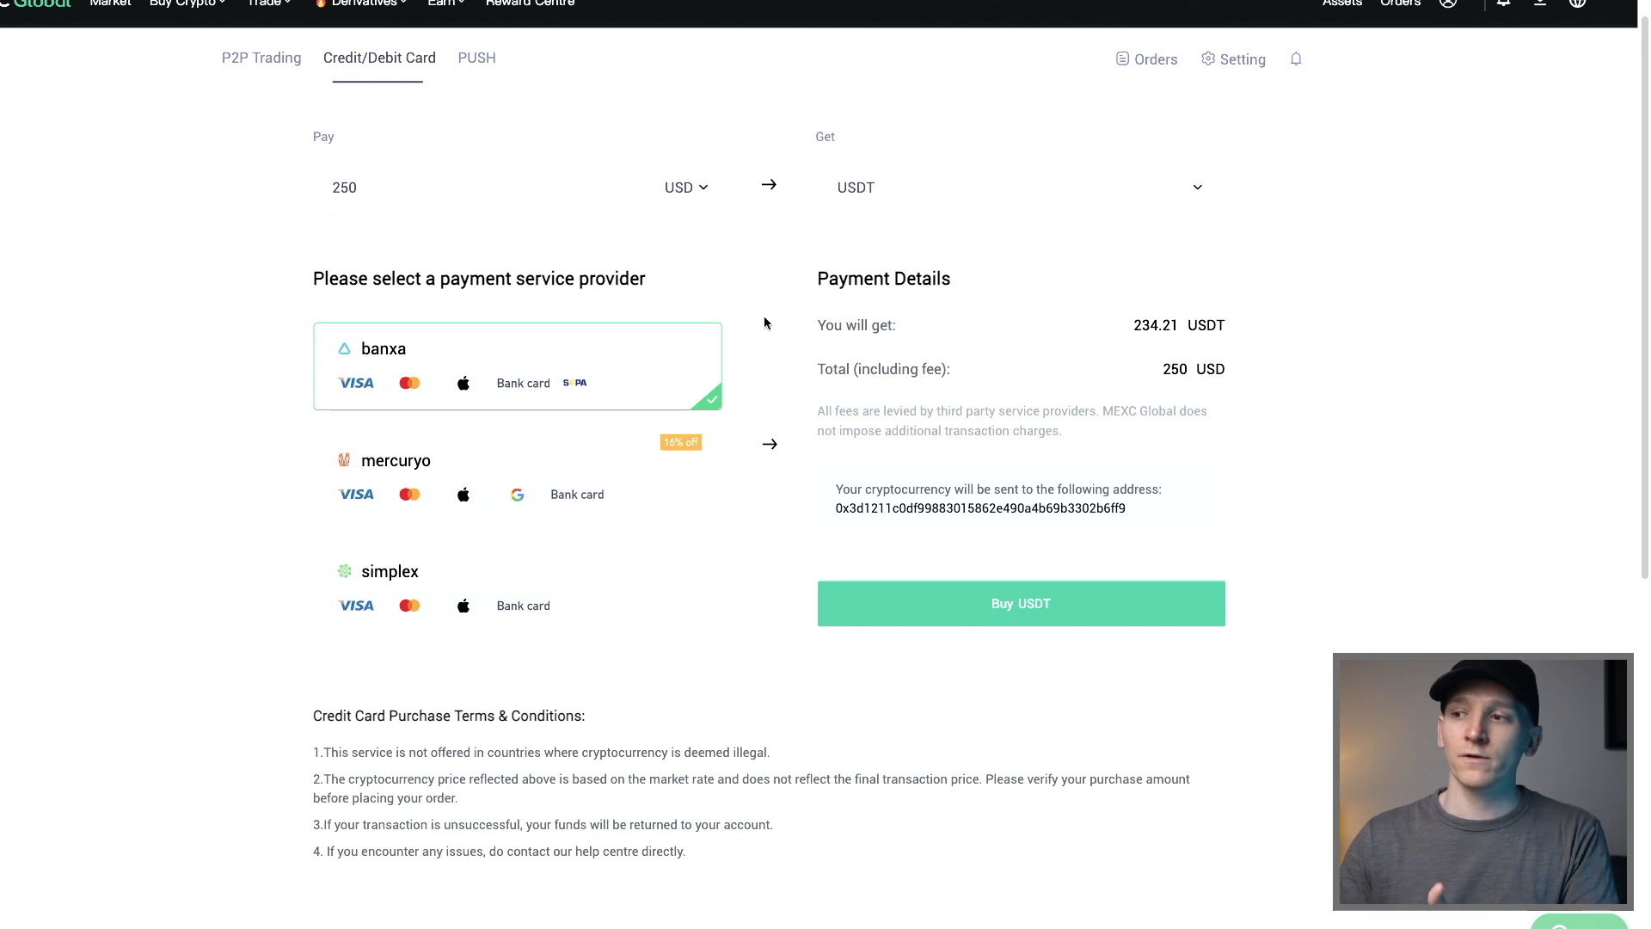
{"action": "scroll", "coordinate": [764, 322], "scroll_direction": "up", "scroll_amount": 1}
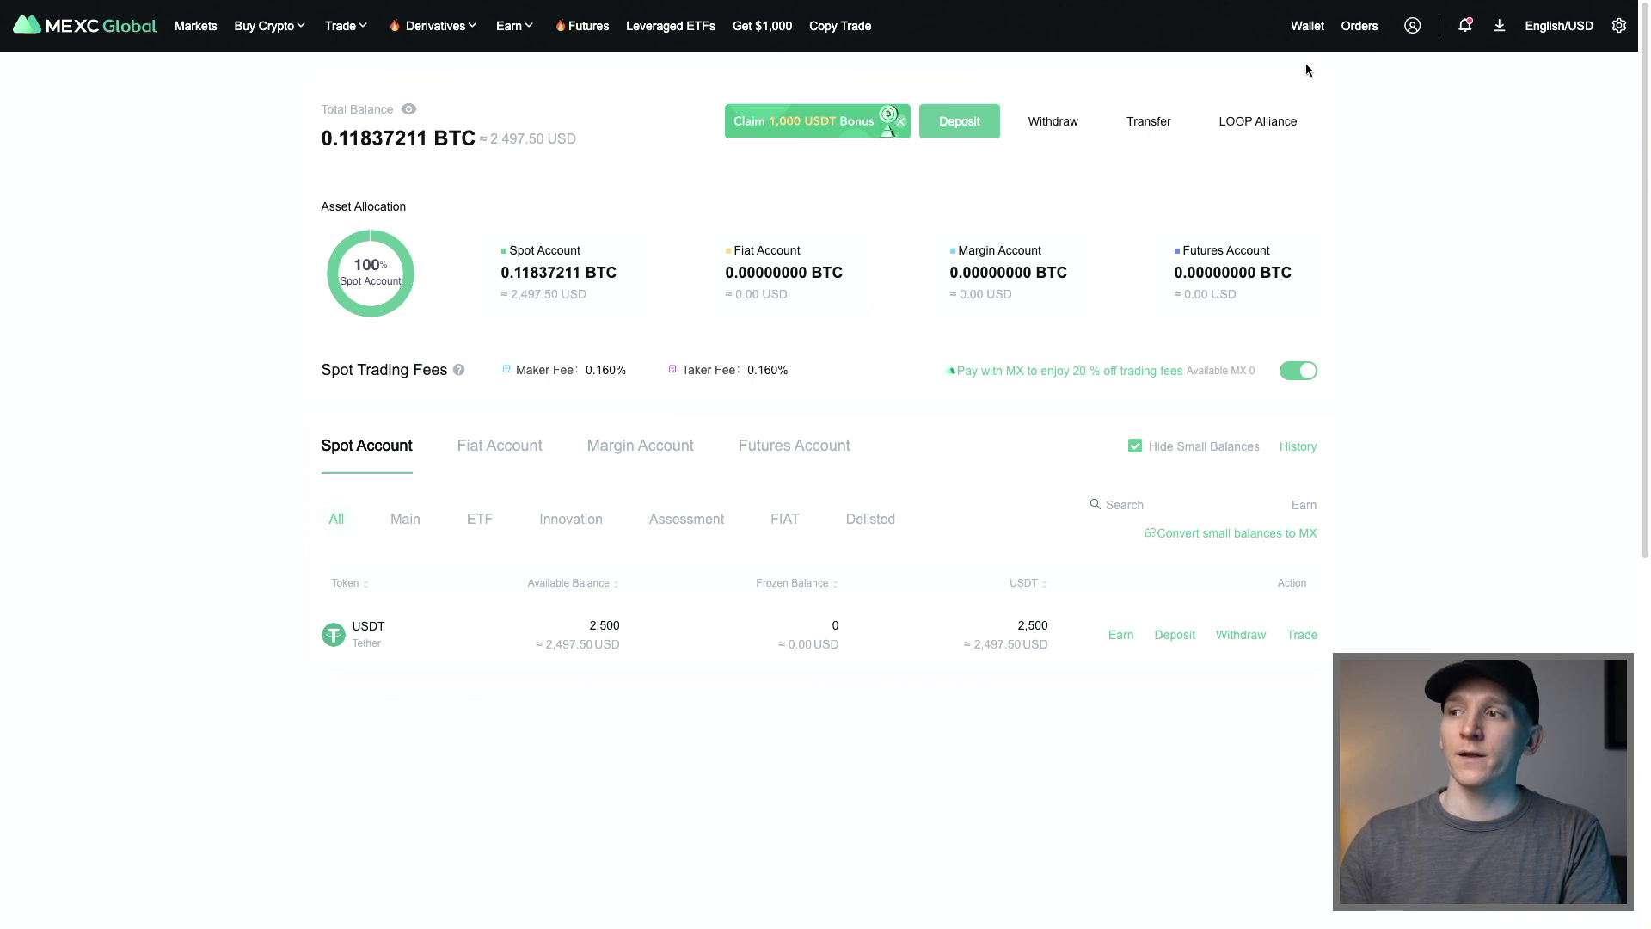
Step: Go to the deposit page from the wallet and open the token search
{"action": "mouse_move", "coordinate": [1308, 33]}
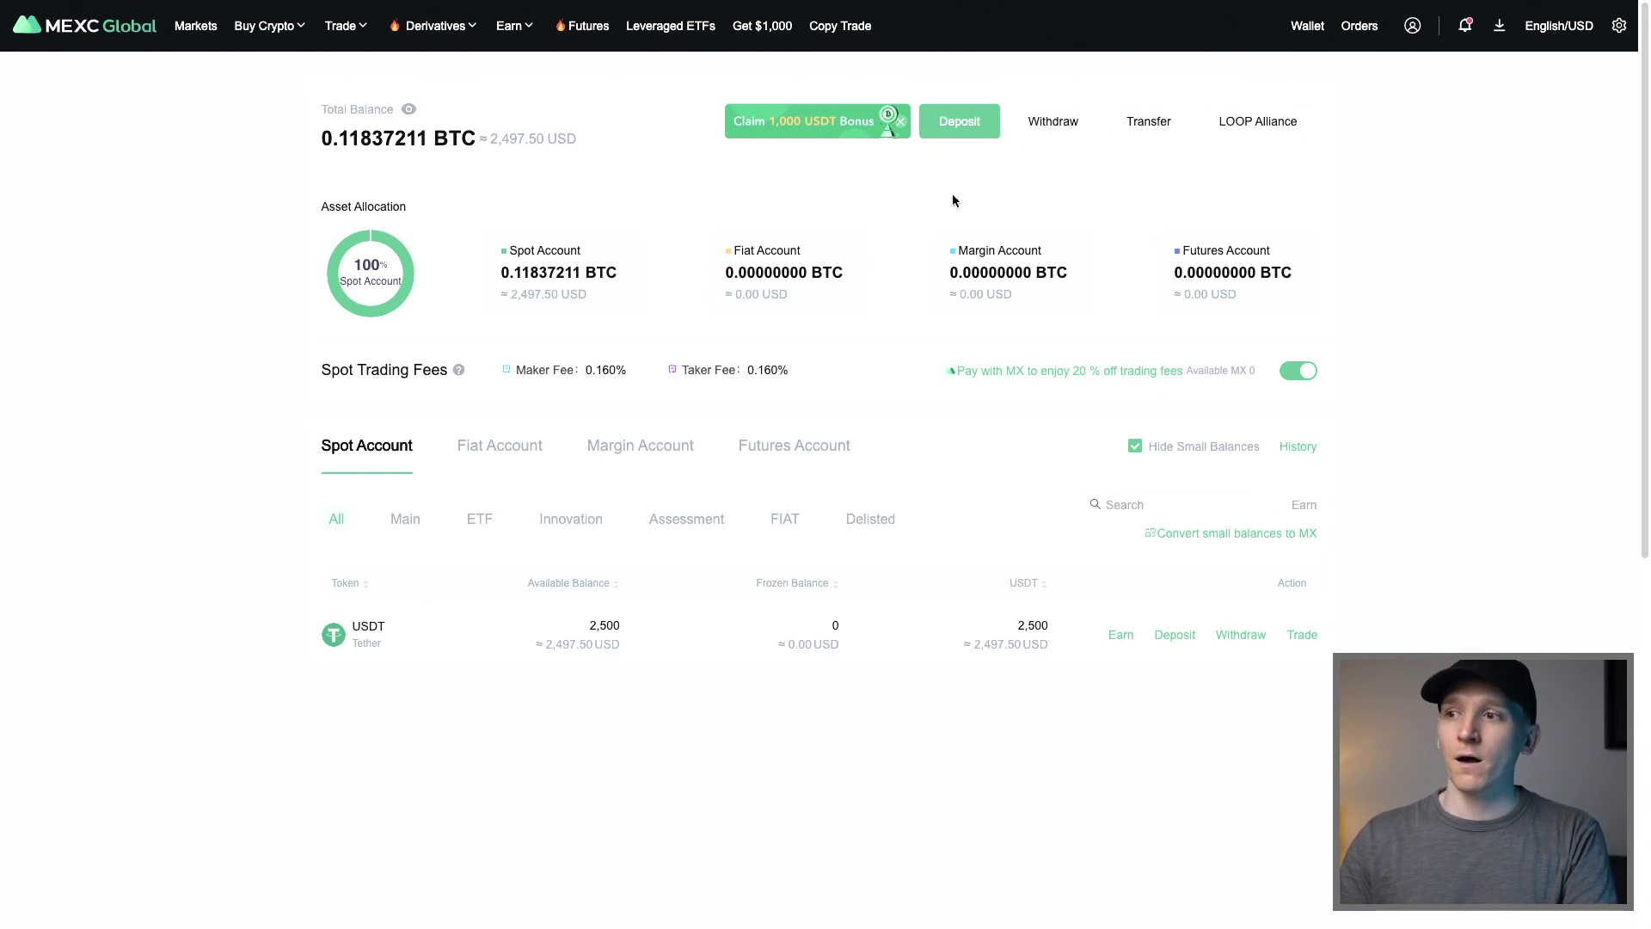
{"action": "left_click", "coordinate": [962, 122]}
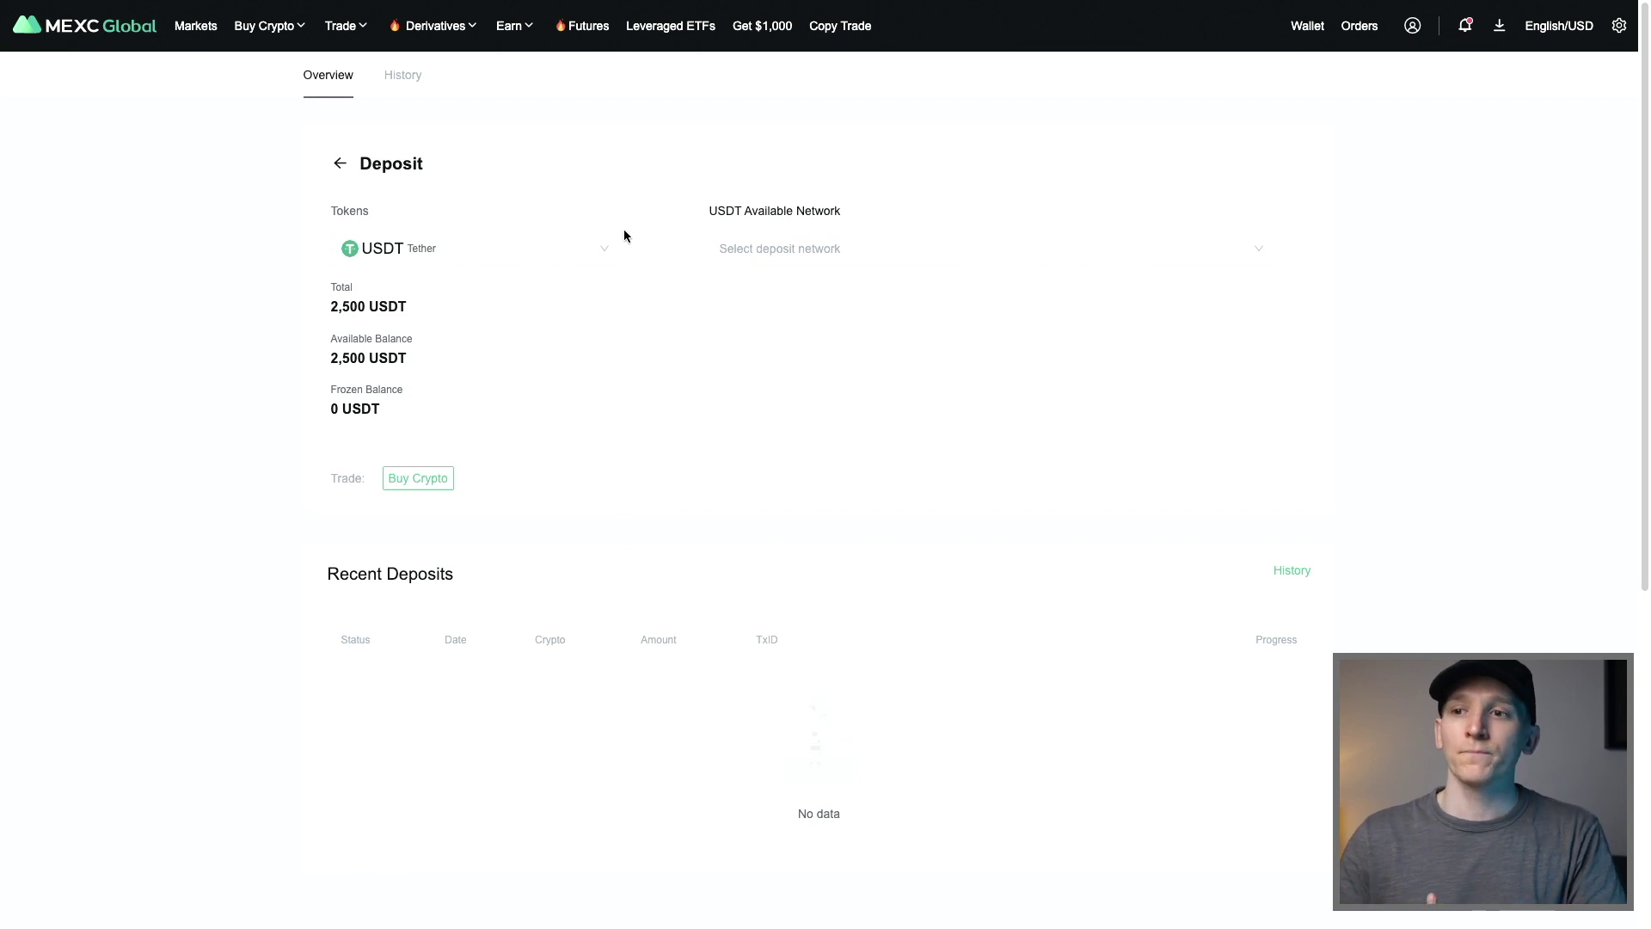
{"action": "left_click", "coordinate": [459, 255]}
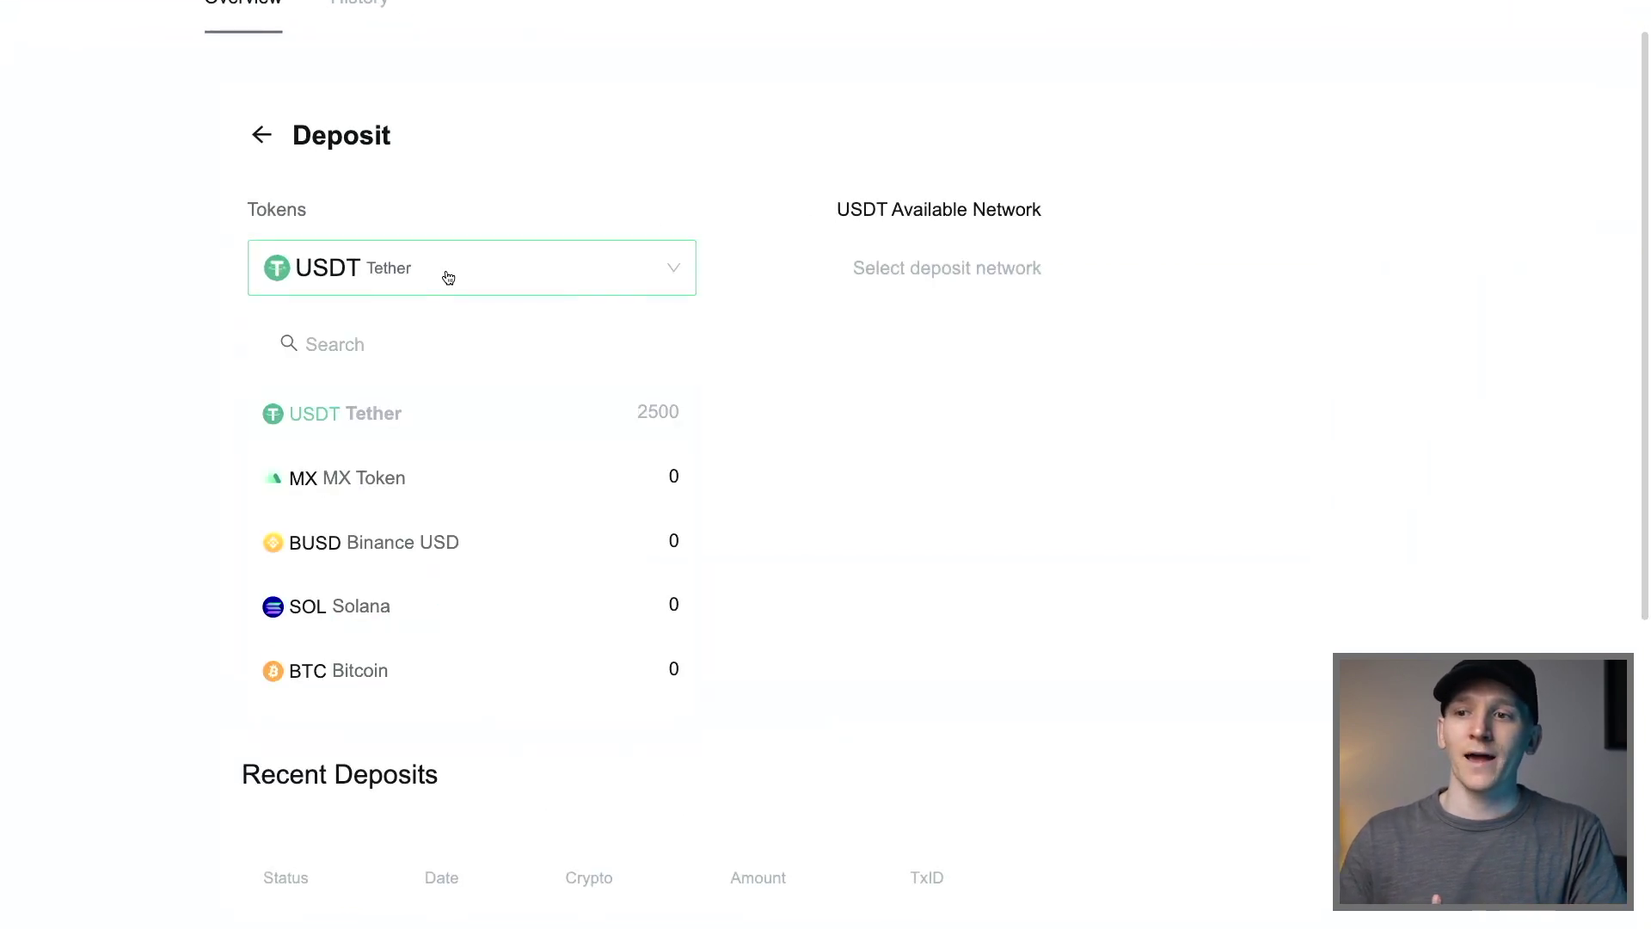
{"action": "left_click", "coordinate": [375, 353]}
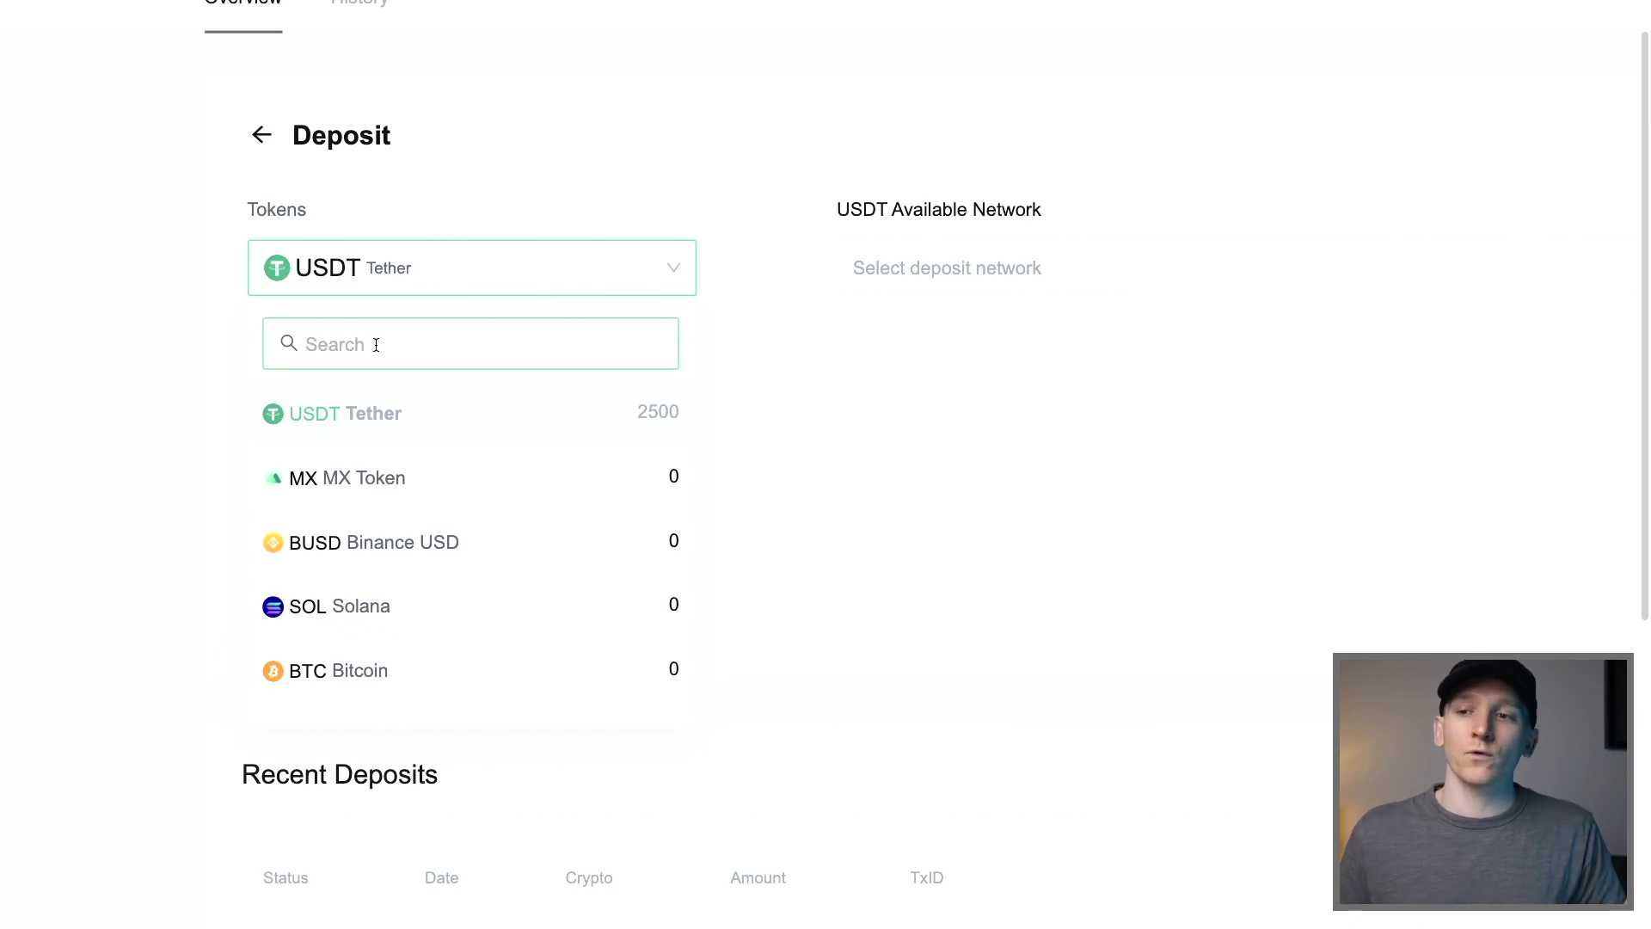
{"action": "type", "text": "btc"}
{"action": "key", "text": "BackSpace"}
{"action": "key", "text": "BackSpace"}
{"action": "key", "text": "BackSpace"}
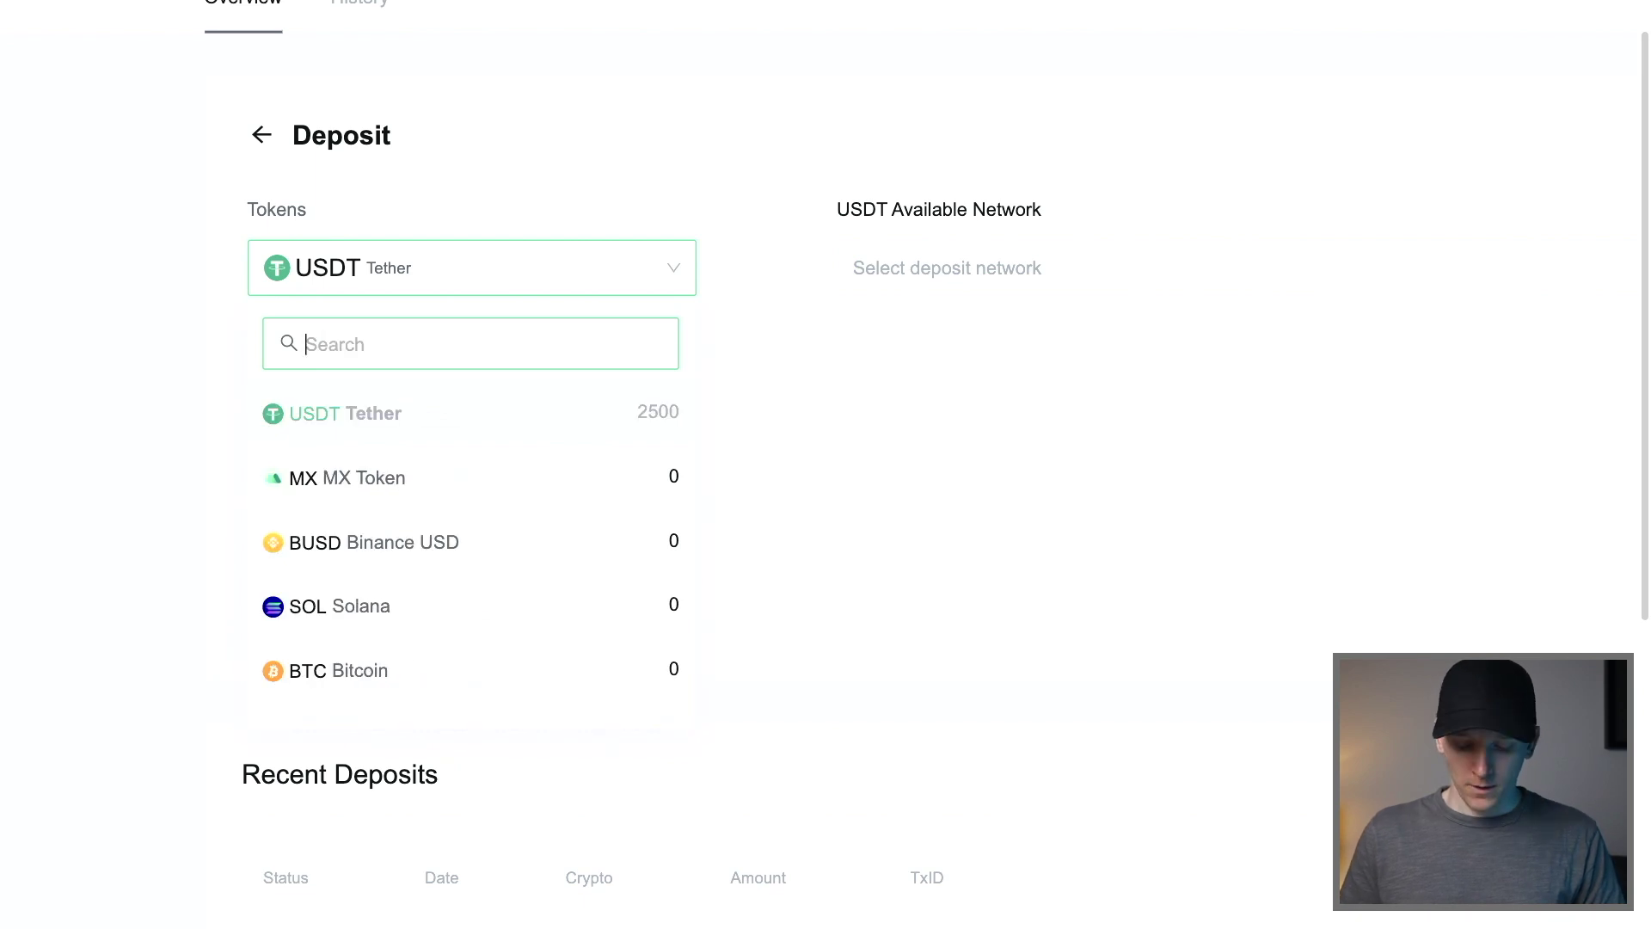
Step: Search for eth, choose ETH (Ethereum) as the deposit token, and select BEP20(BSC) as the deposit network
{"action": "type", "text": "eth"}
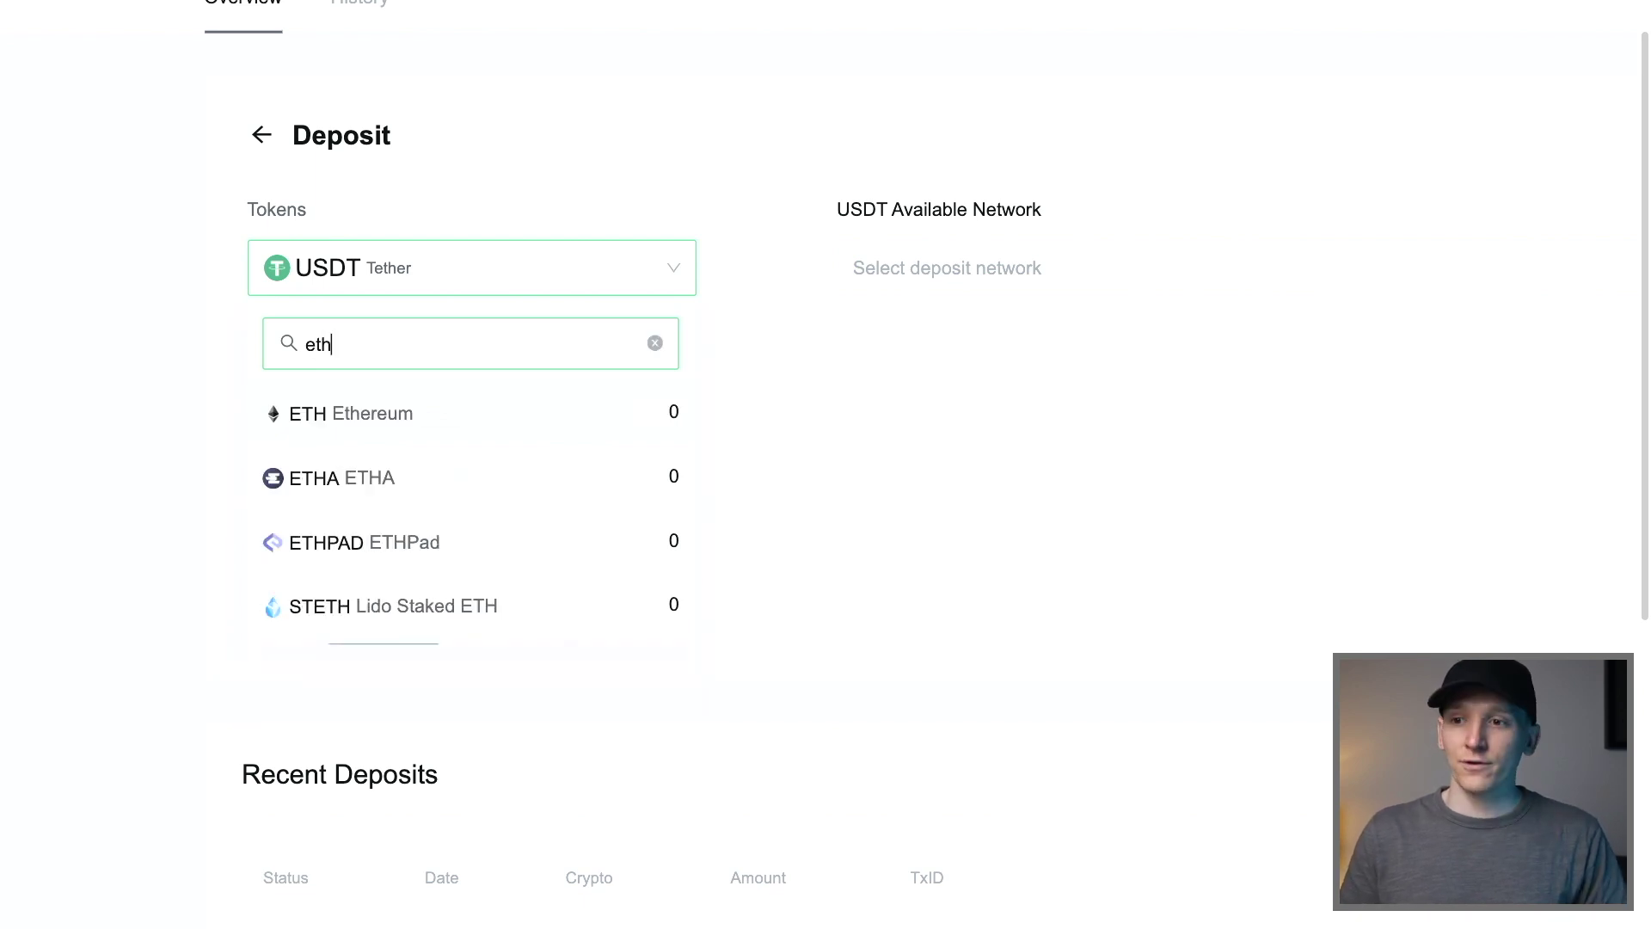
{"action": "left_click", "coordinate": [327, 408]}
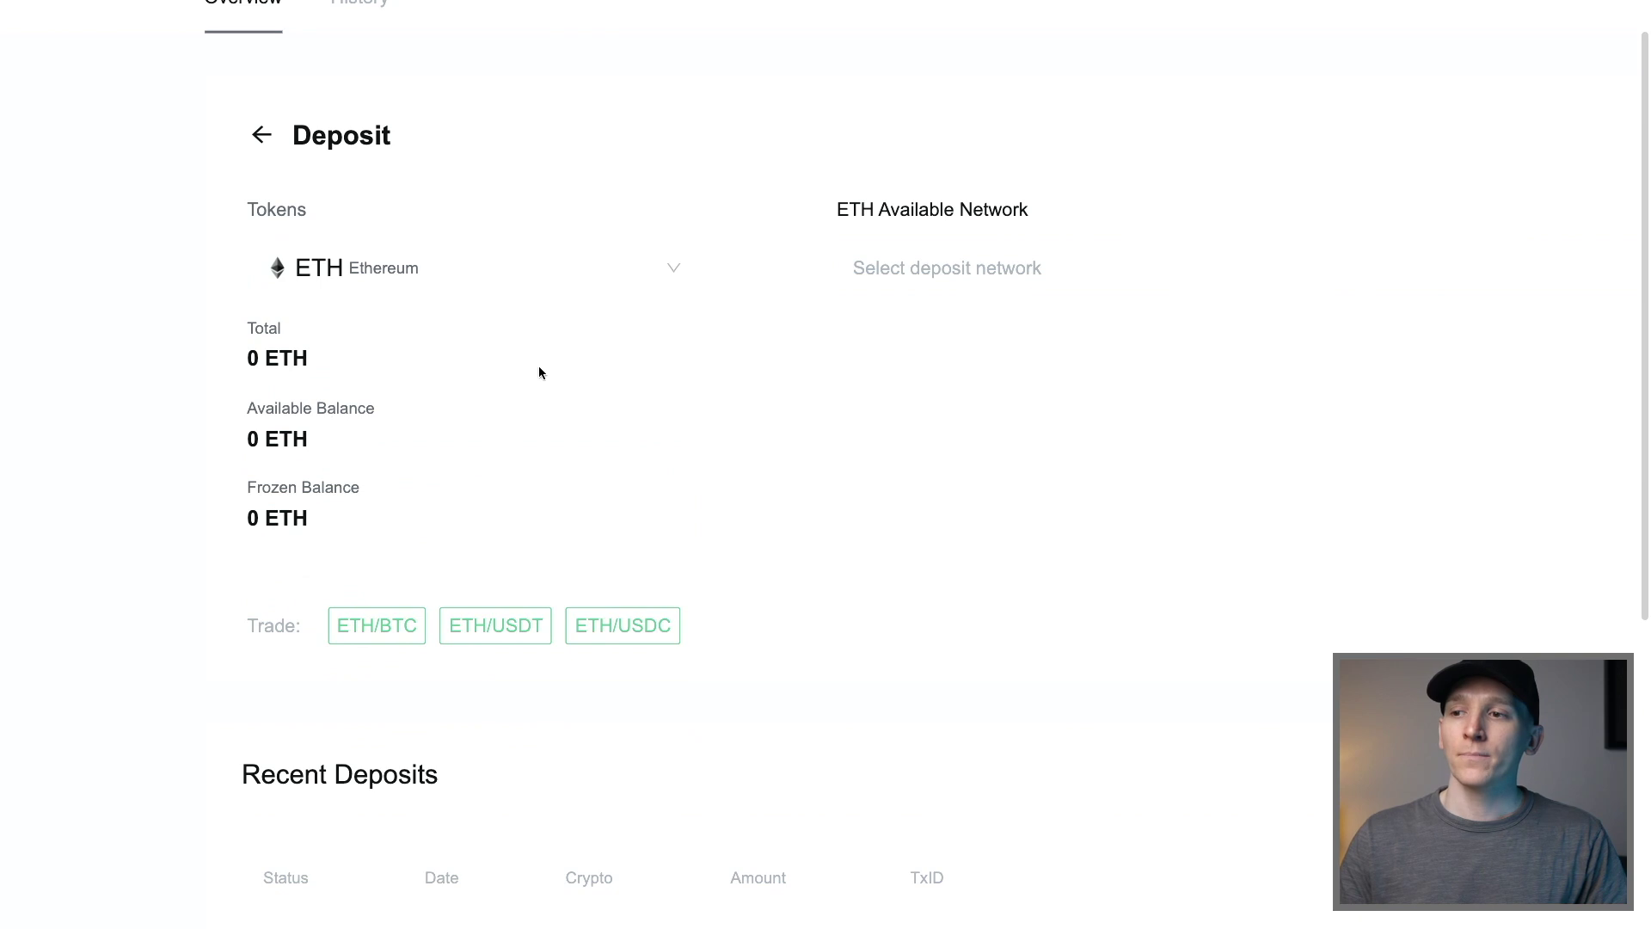
{"action": "left_click", "coordinate": [797, 255]}
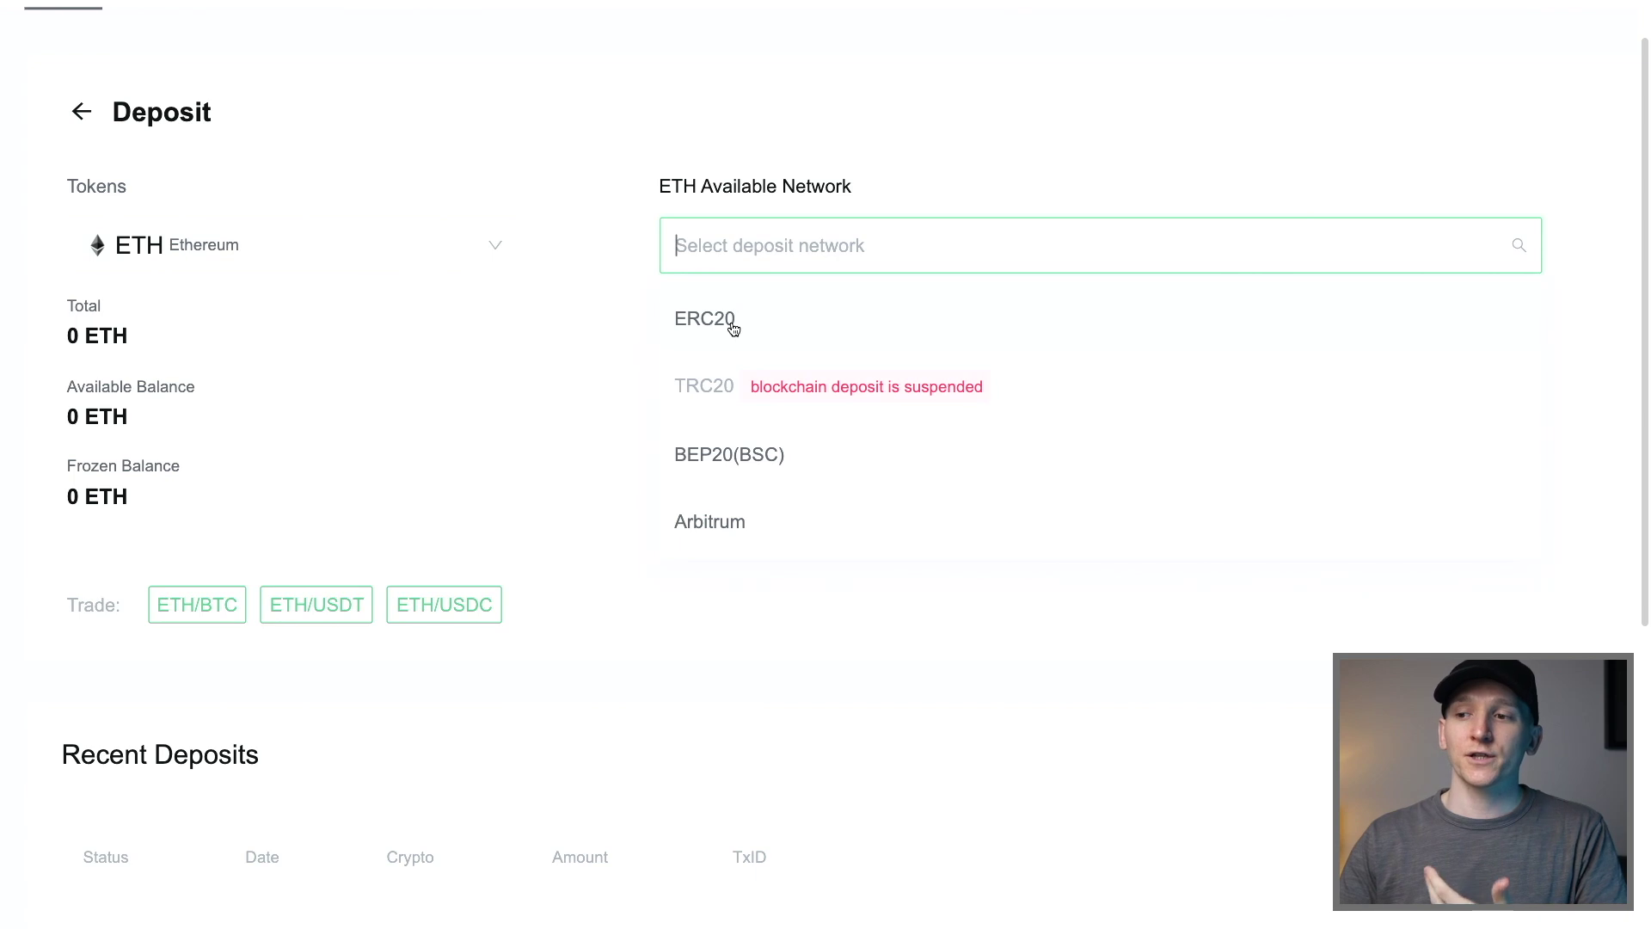
{"action": "left_click", "coordinate": [738, 464]}
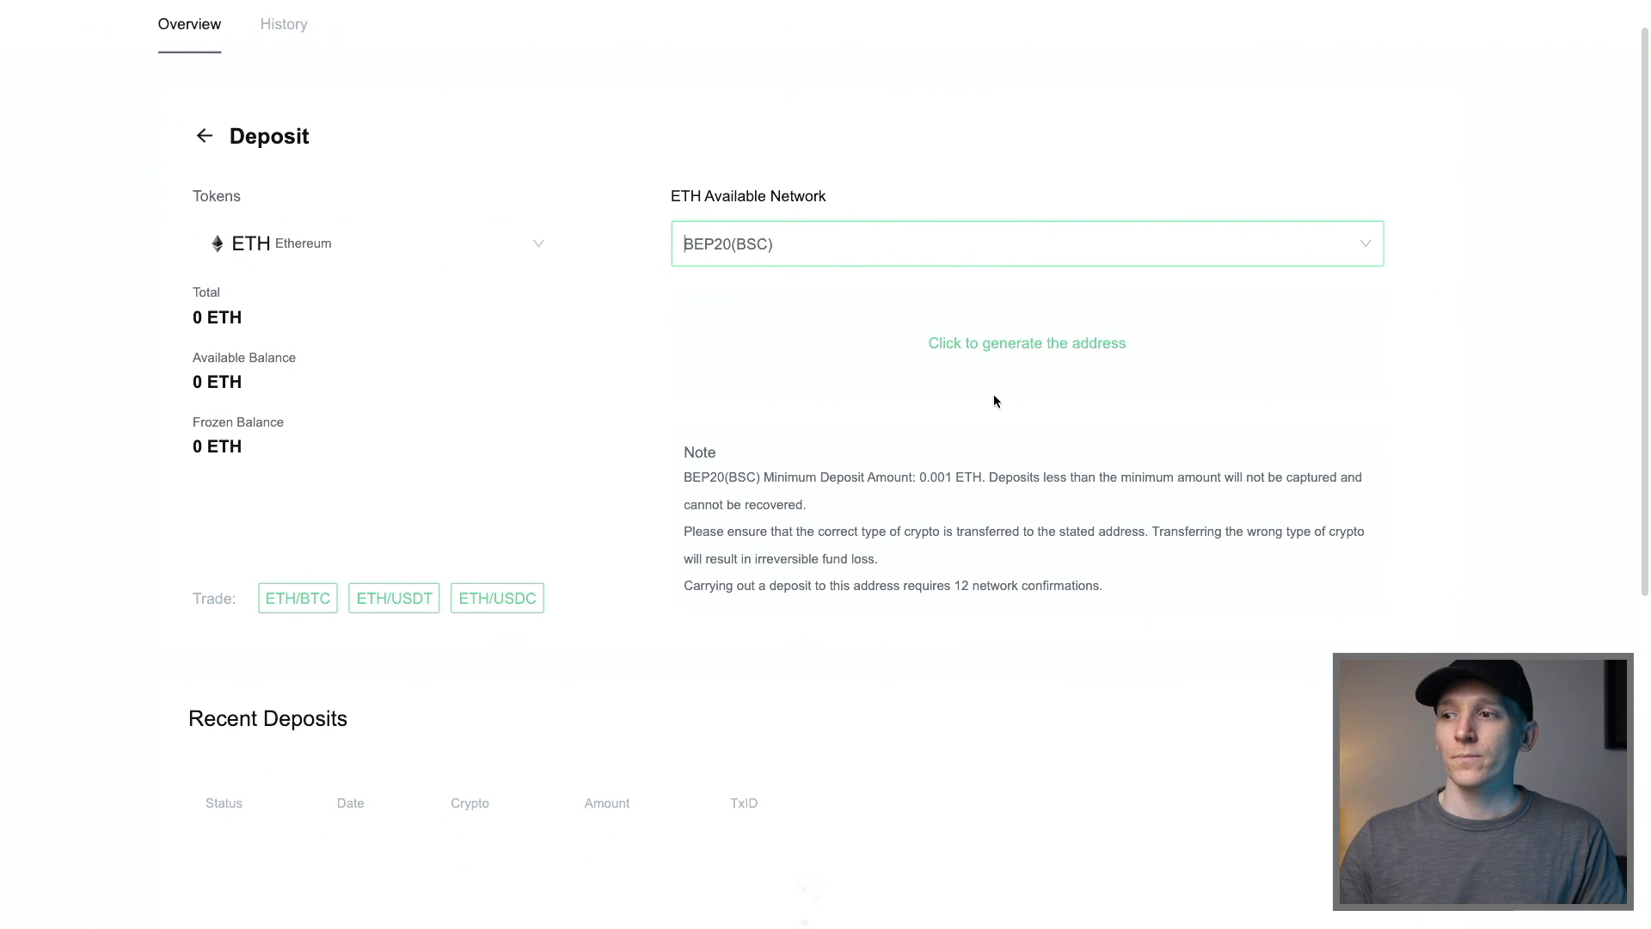
Step: Generate the ETH deposit address and confirm the security notice with it disabled for the next 30 days
{"action": "left_click", "coordinate": [1037, 344]}
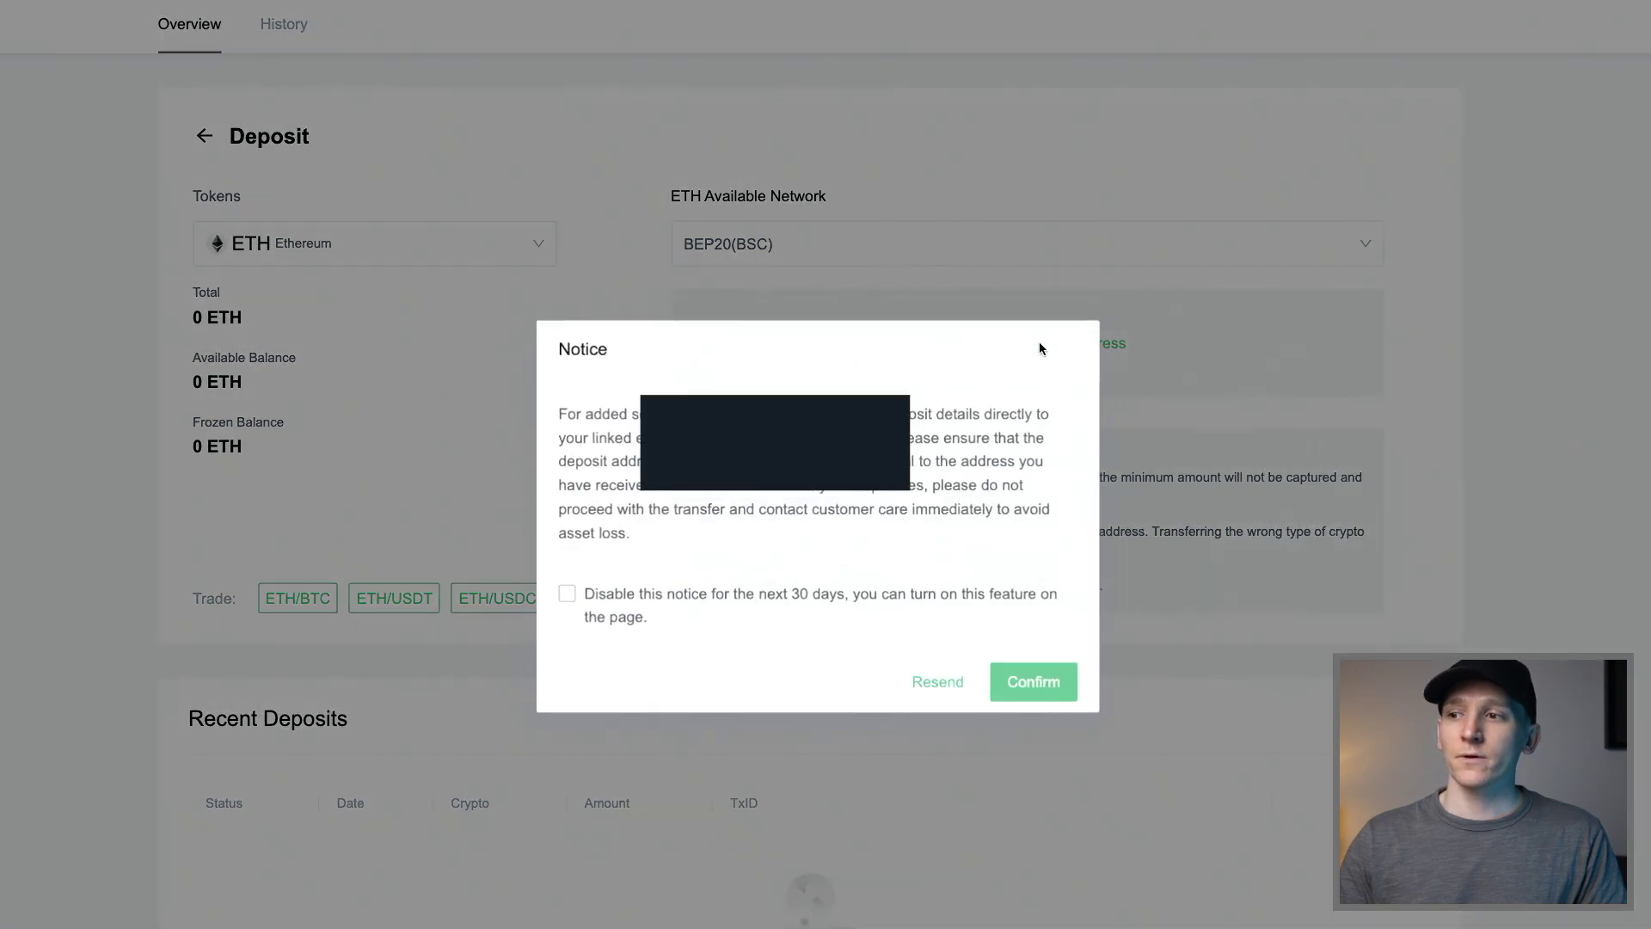
{"action": "left_click", "coordinate": [566, 598]}
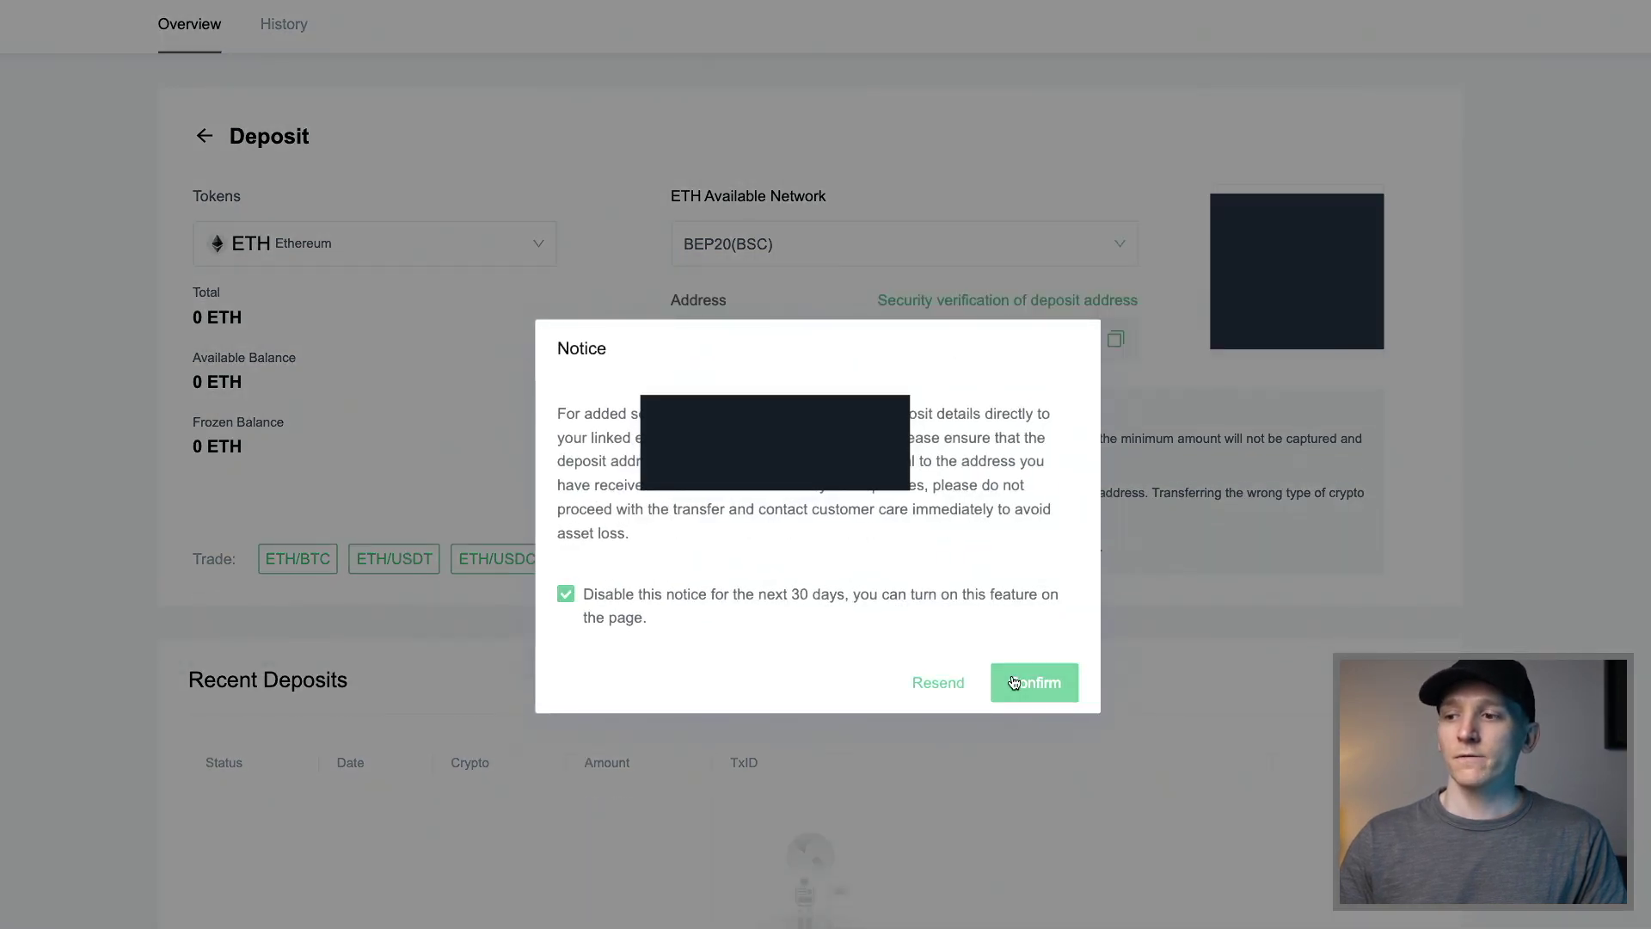
{"action": "left_click", "coordinate": [1006, 687]}
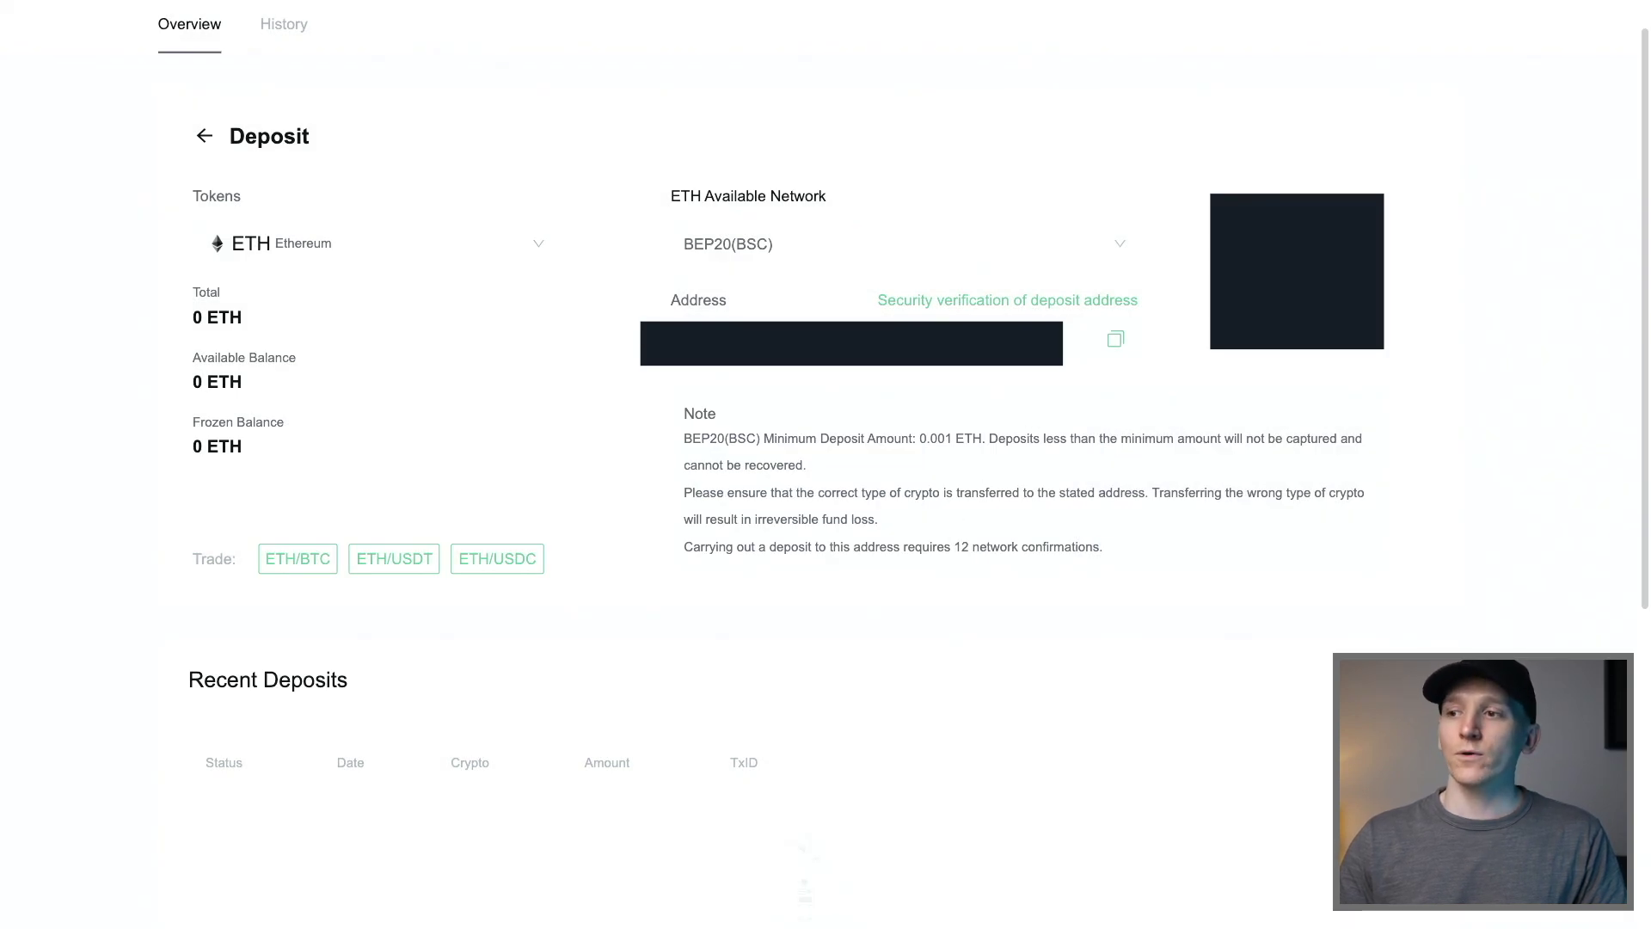
Step: Copy the ETH deposit address for the BEP20(BSC) network
{"action": "left_click", "coordinate": [1117, 341]}
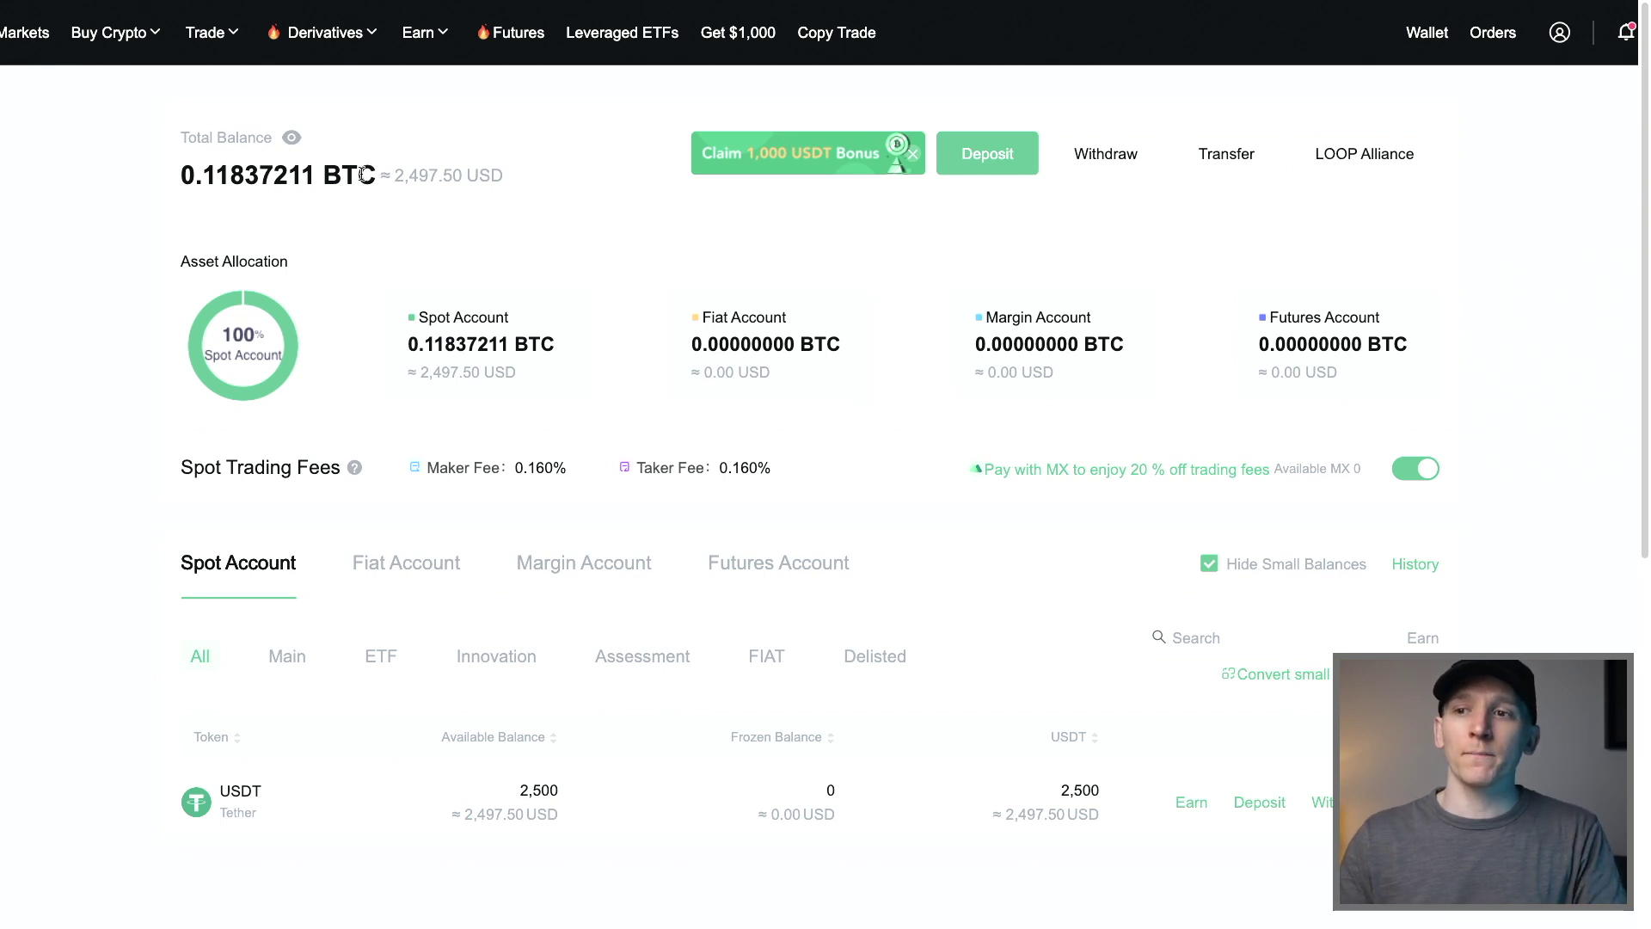
Step: Examine the wallet's total balance and its allocation across the spot, fiat, margin and futures accounts
{"action": "left_click_drag", "start_coordinate": [382, 171], "coordinate": [226, 165]}
{"action": "left_click", "coordinate": [225, 165]}
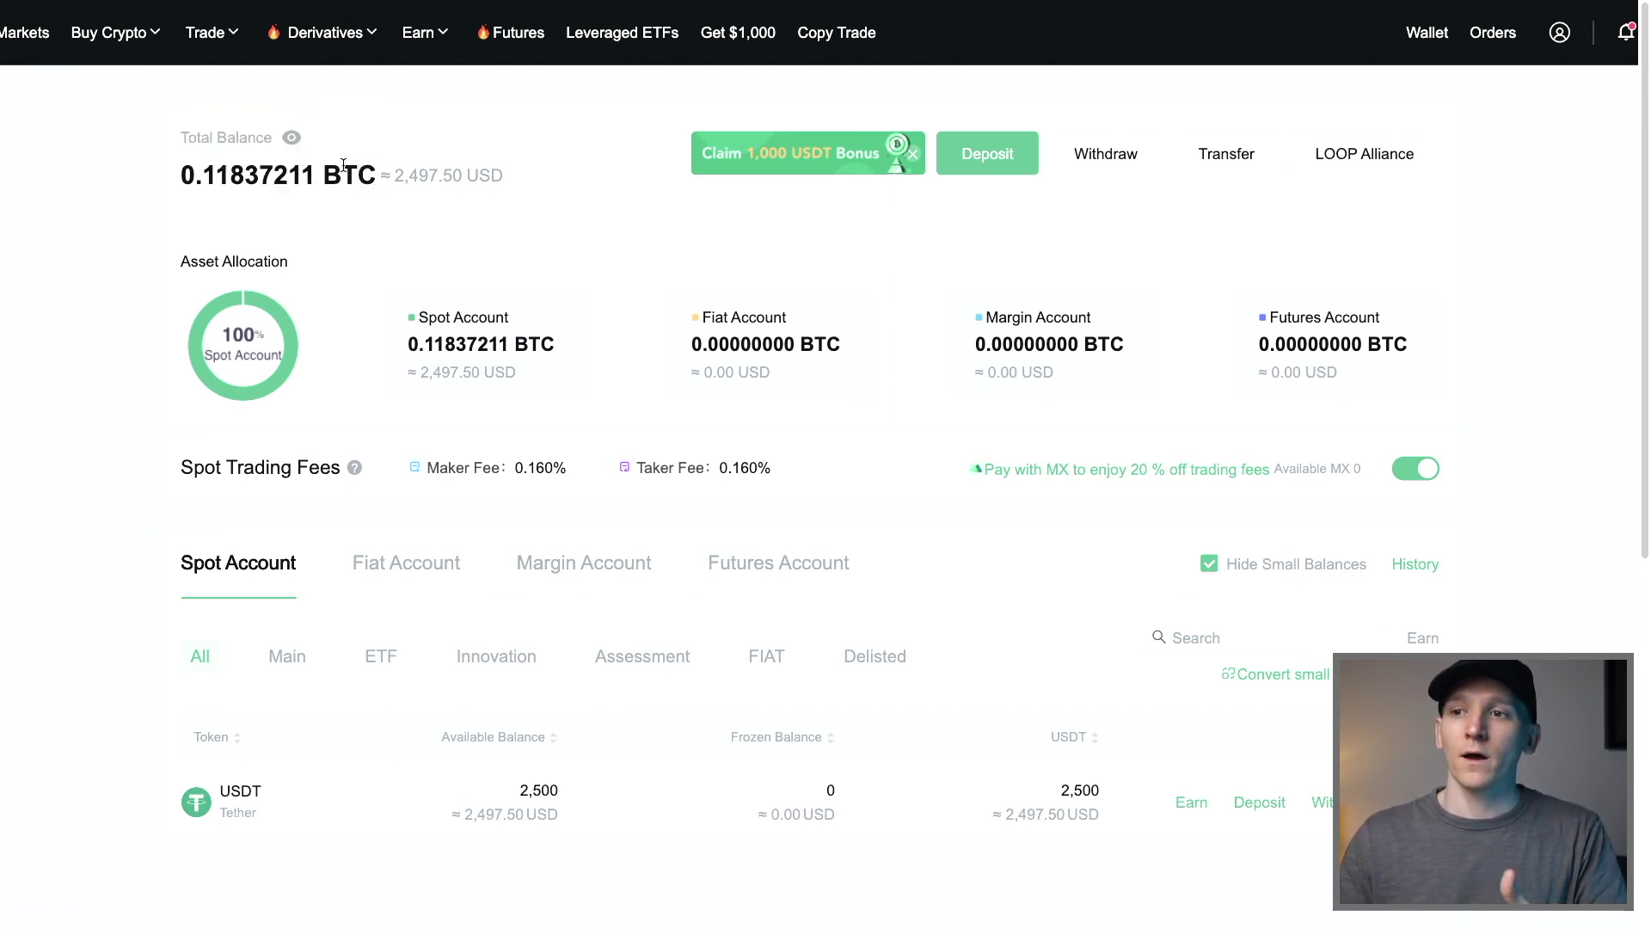
{"action": "left_click_drag", "start_coordinate": [394, 176], "coordinate": [461, 176]}
{"action": "left_click", "coordinate": [458, 176]}
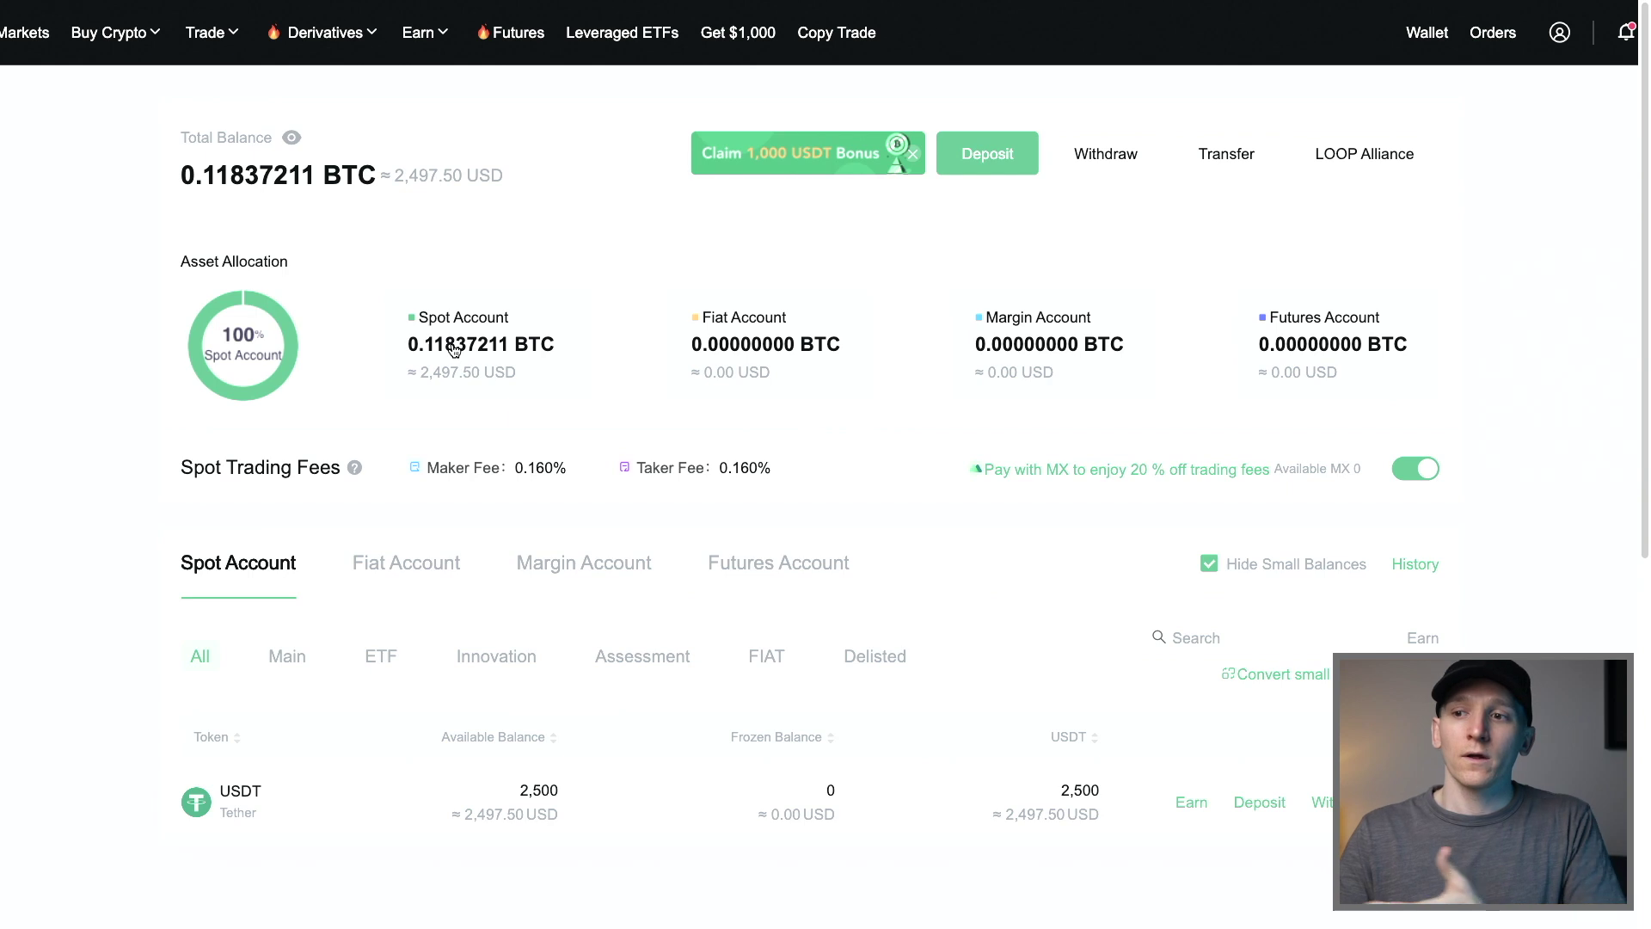
{"action": "scroll", "coordinate": [456, 343], "scroll_direction": "down", "scroll_amount": 1}
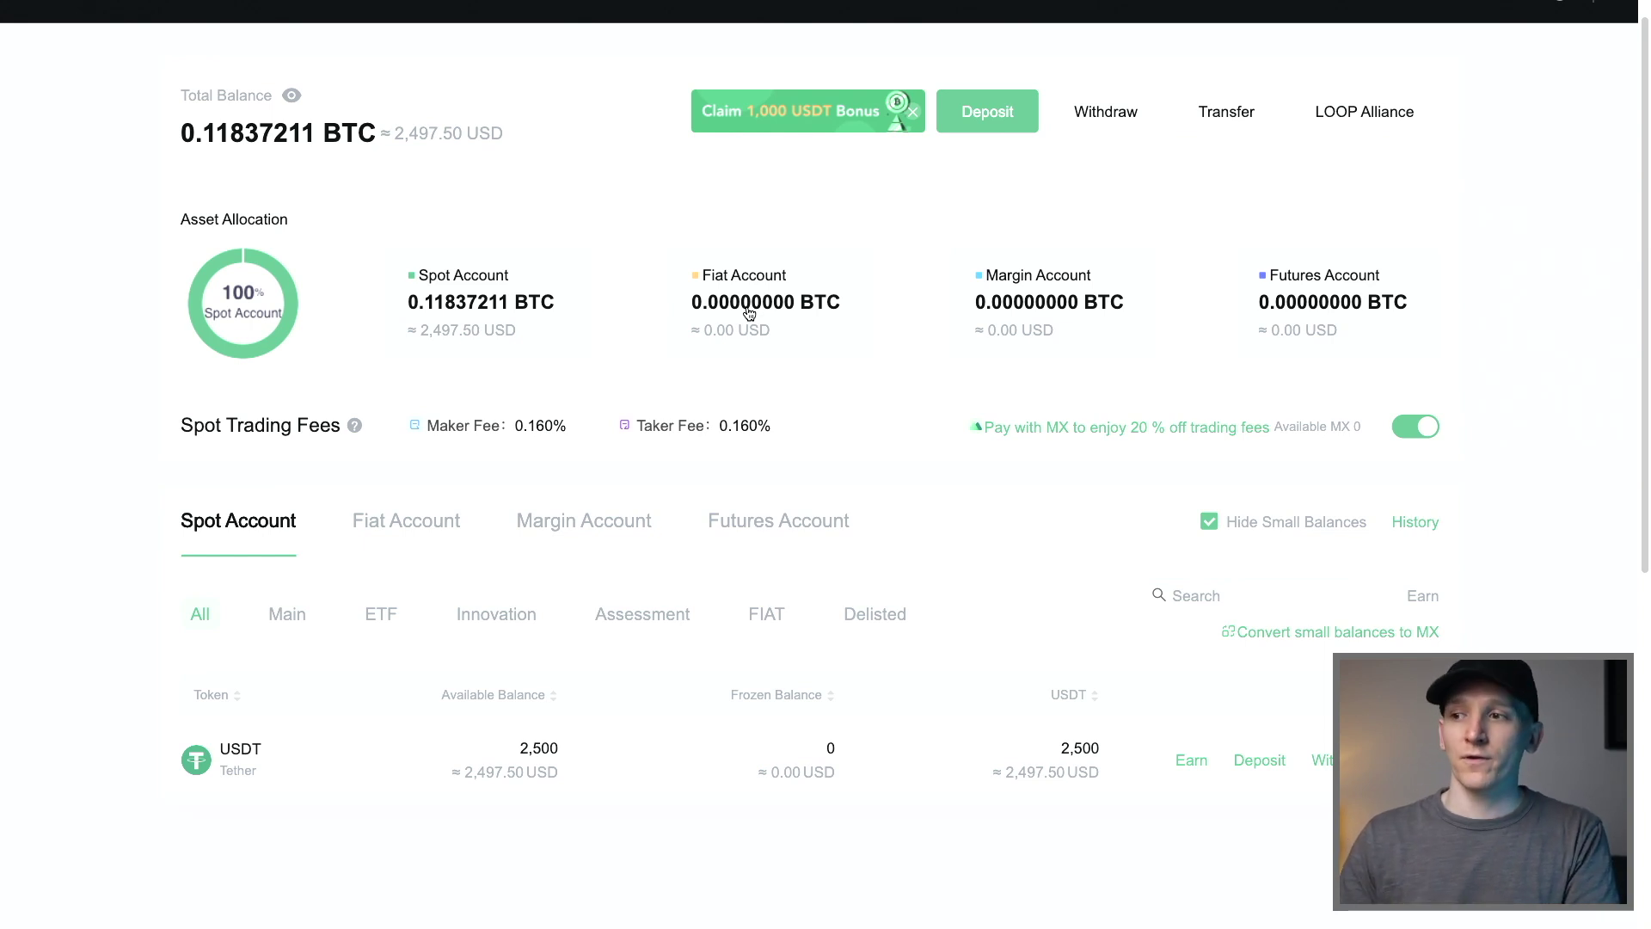
{"action": "scroll", "coordinate": [749, 309], "scroll_direction": "right", "scroll_amount": 1}
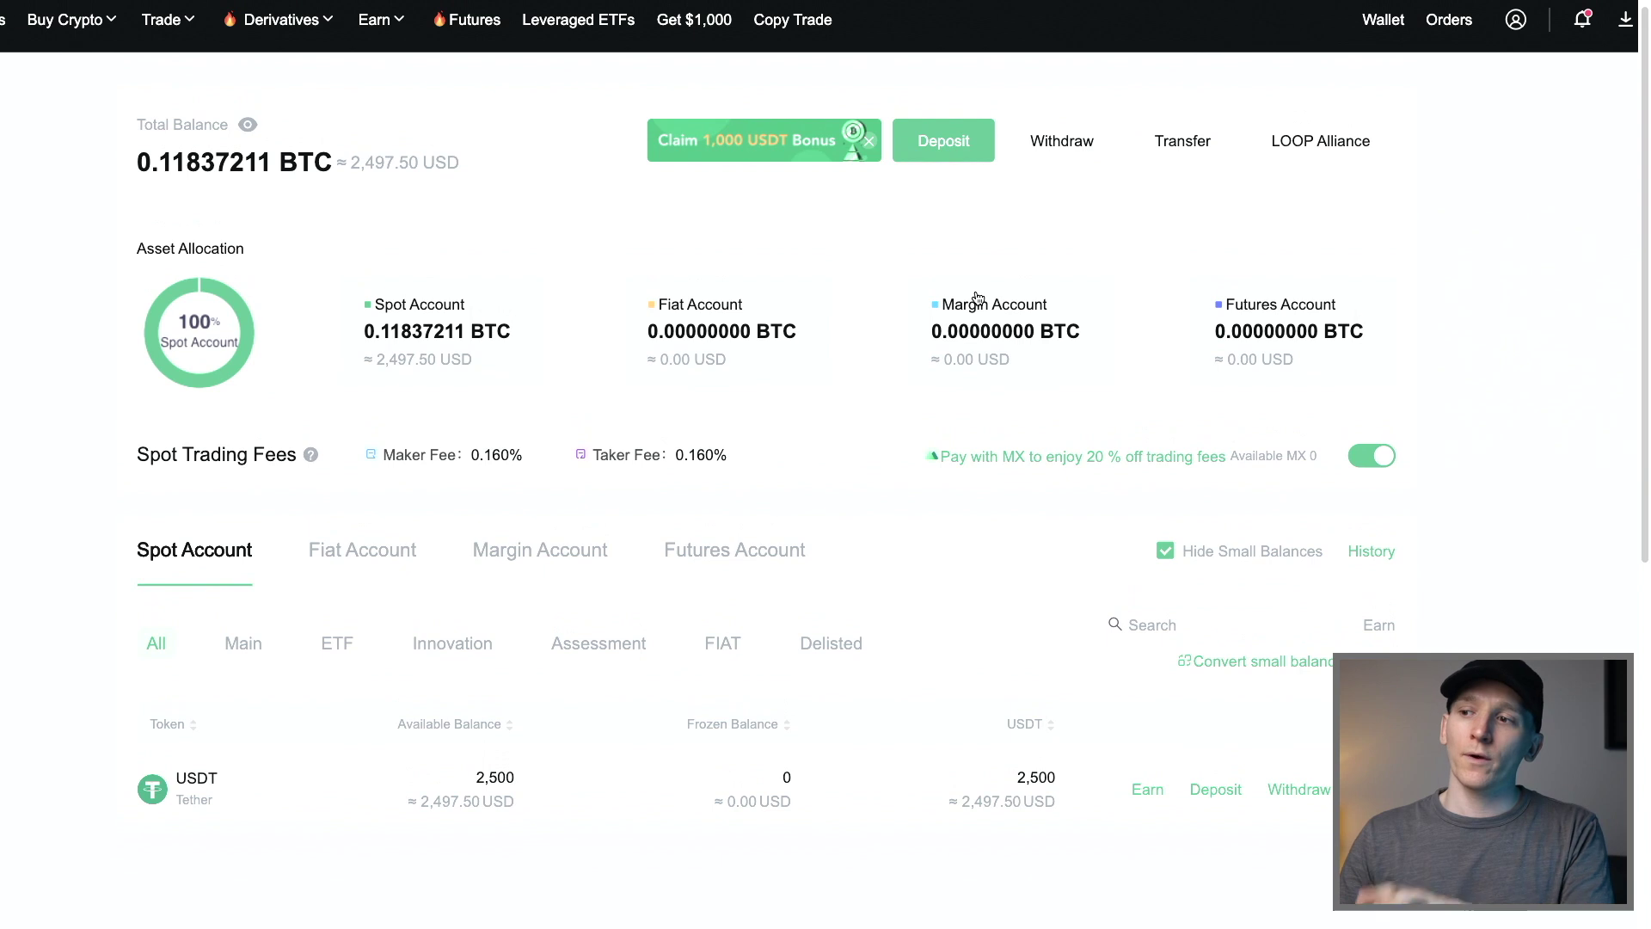
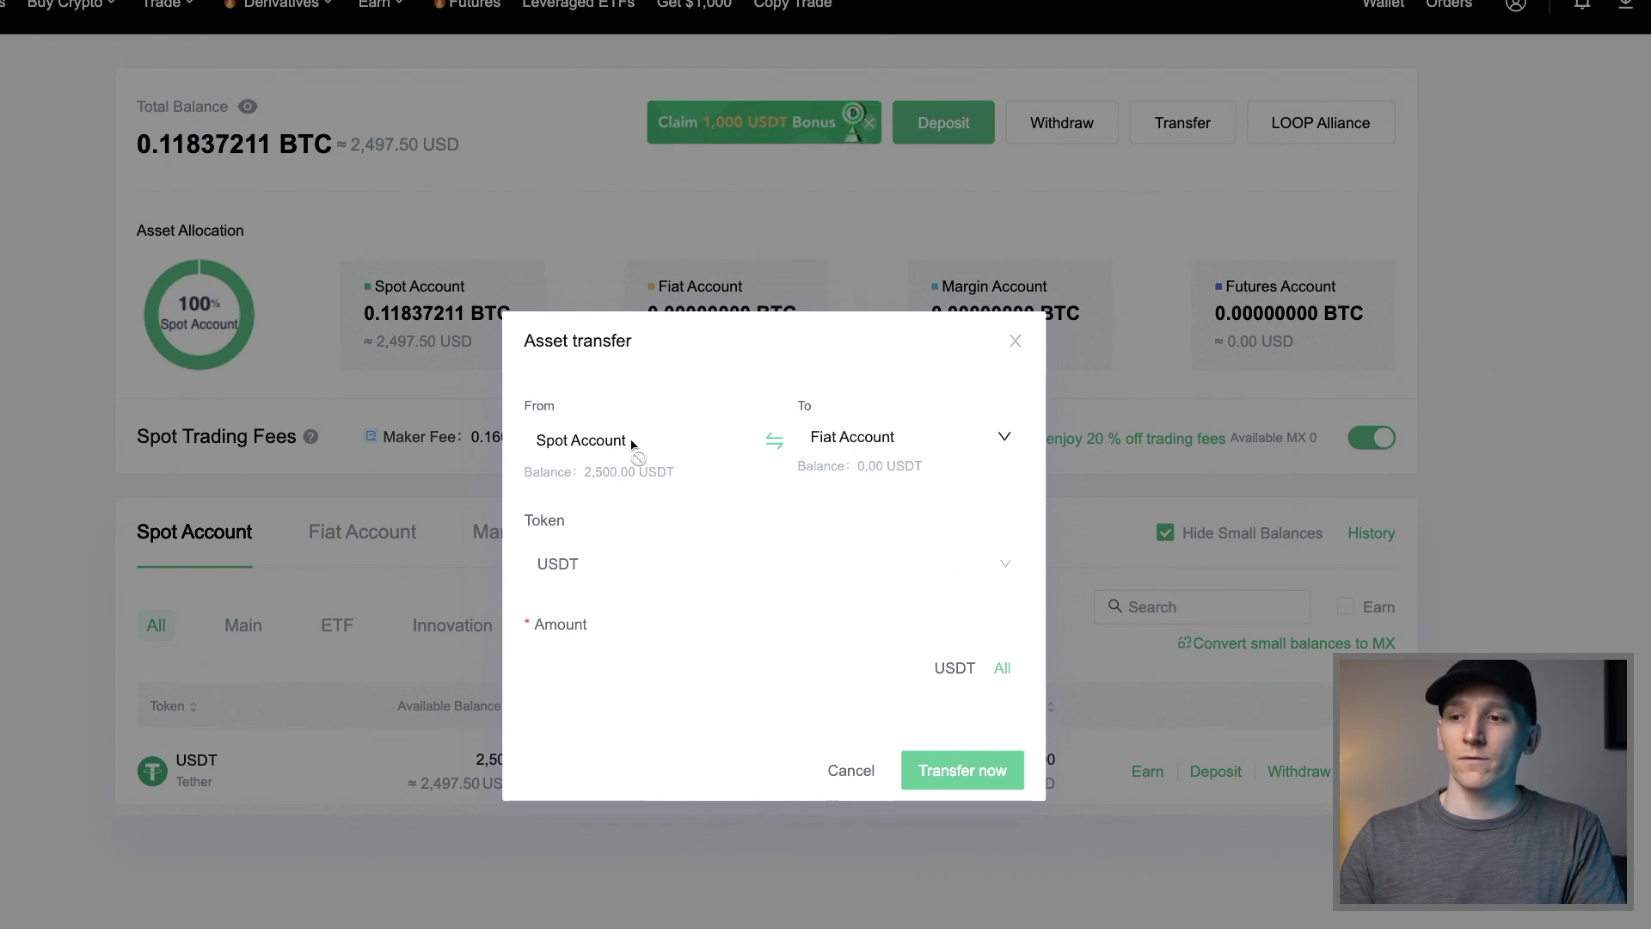
Step: Fill in an asset transfer of 2500.00 USDT from the Spot Account to the Futures Account, and dismiss the form
{"action": "left_click", "coordinate": [883, 439]}
{"action": "left_click", "coordinate": [862, 520]}
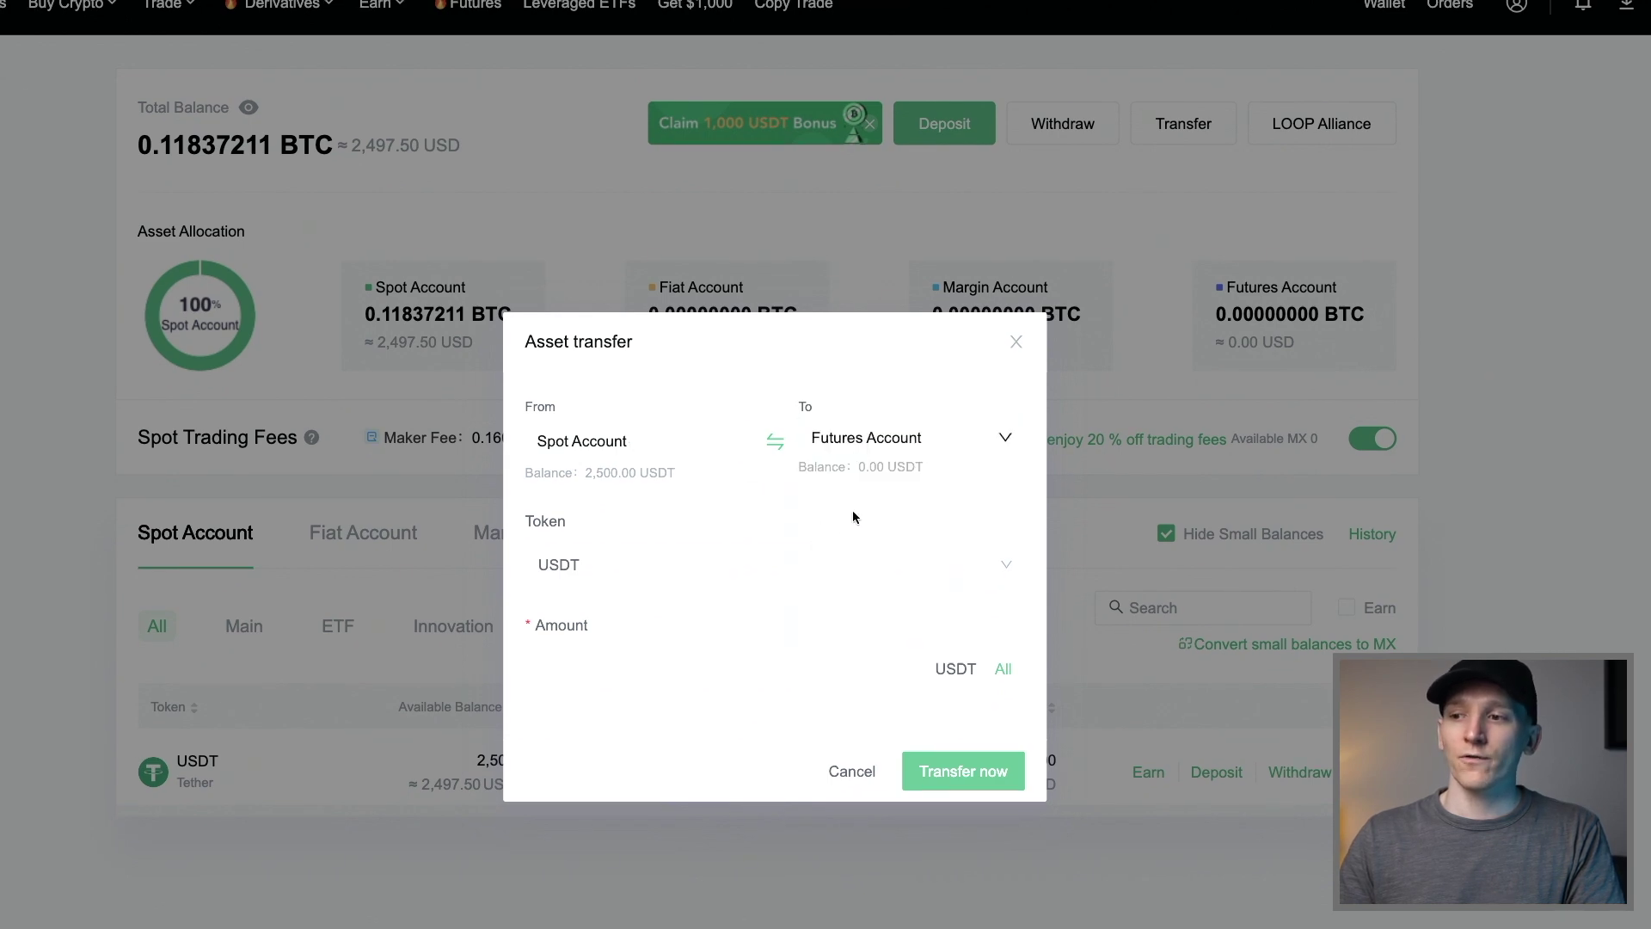
{"action": "left_click", "coordinate": [776, 565]}
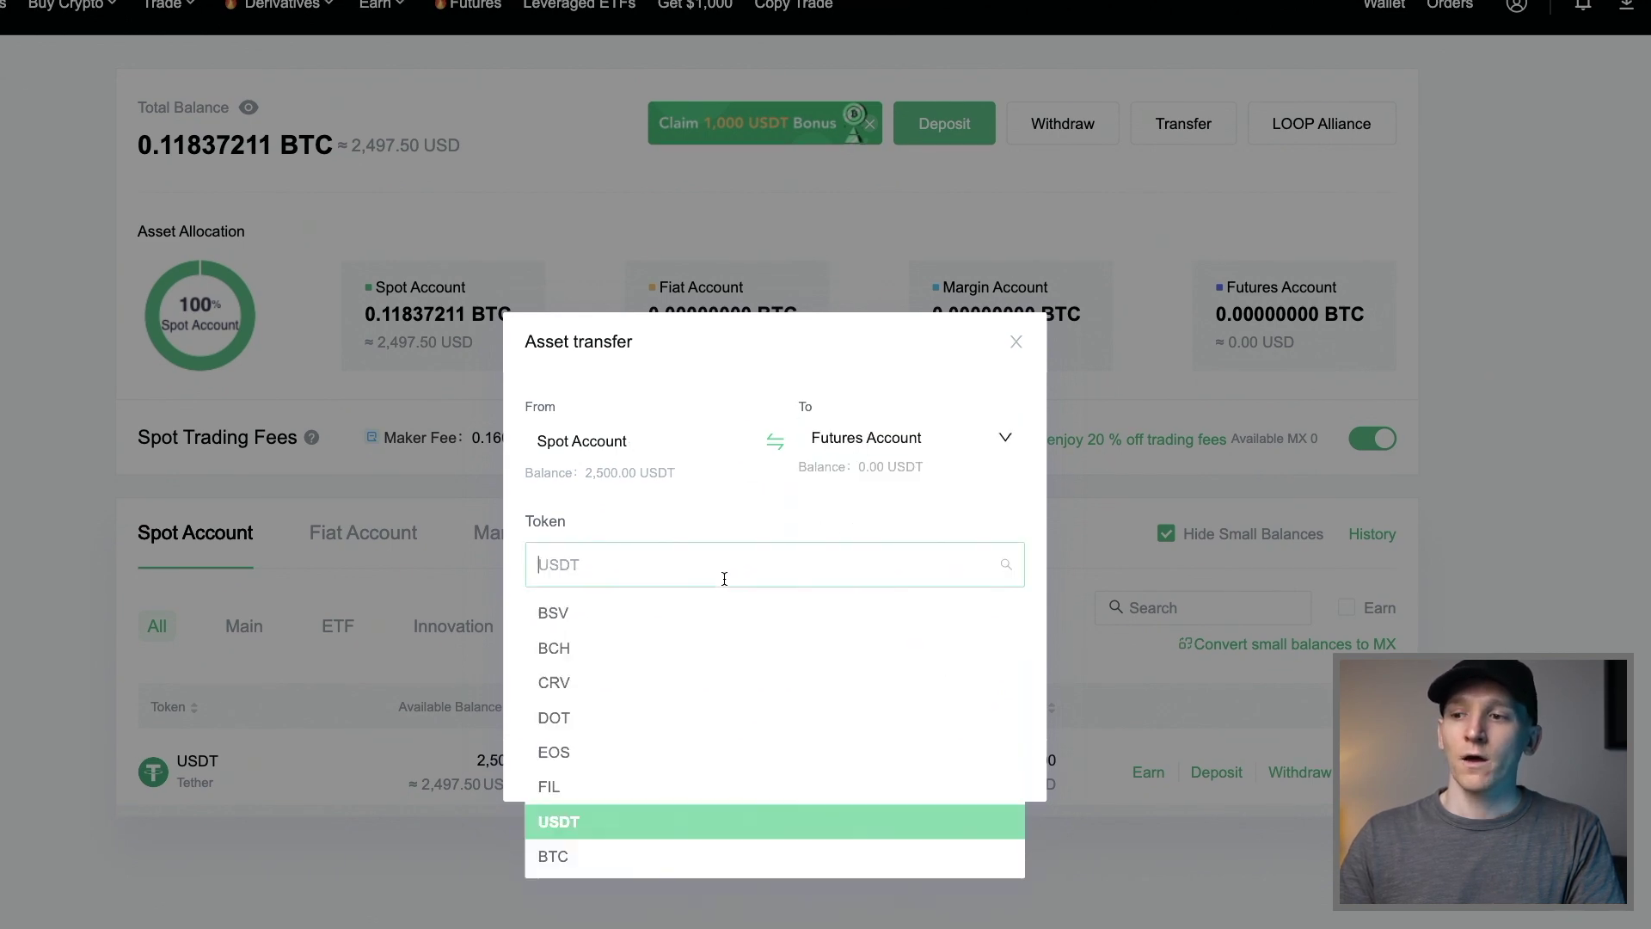
{"action": "left_click", "coordinate": [564, 825]}
{"action": "left_click", "coordinate": [1001, 672]}
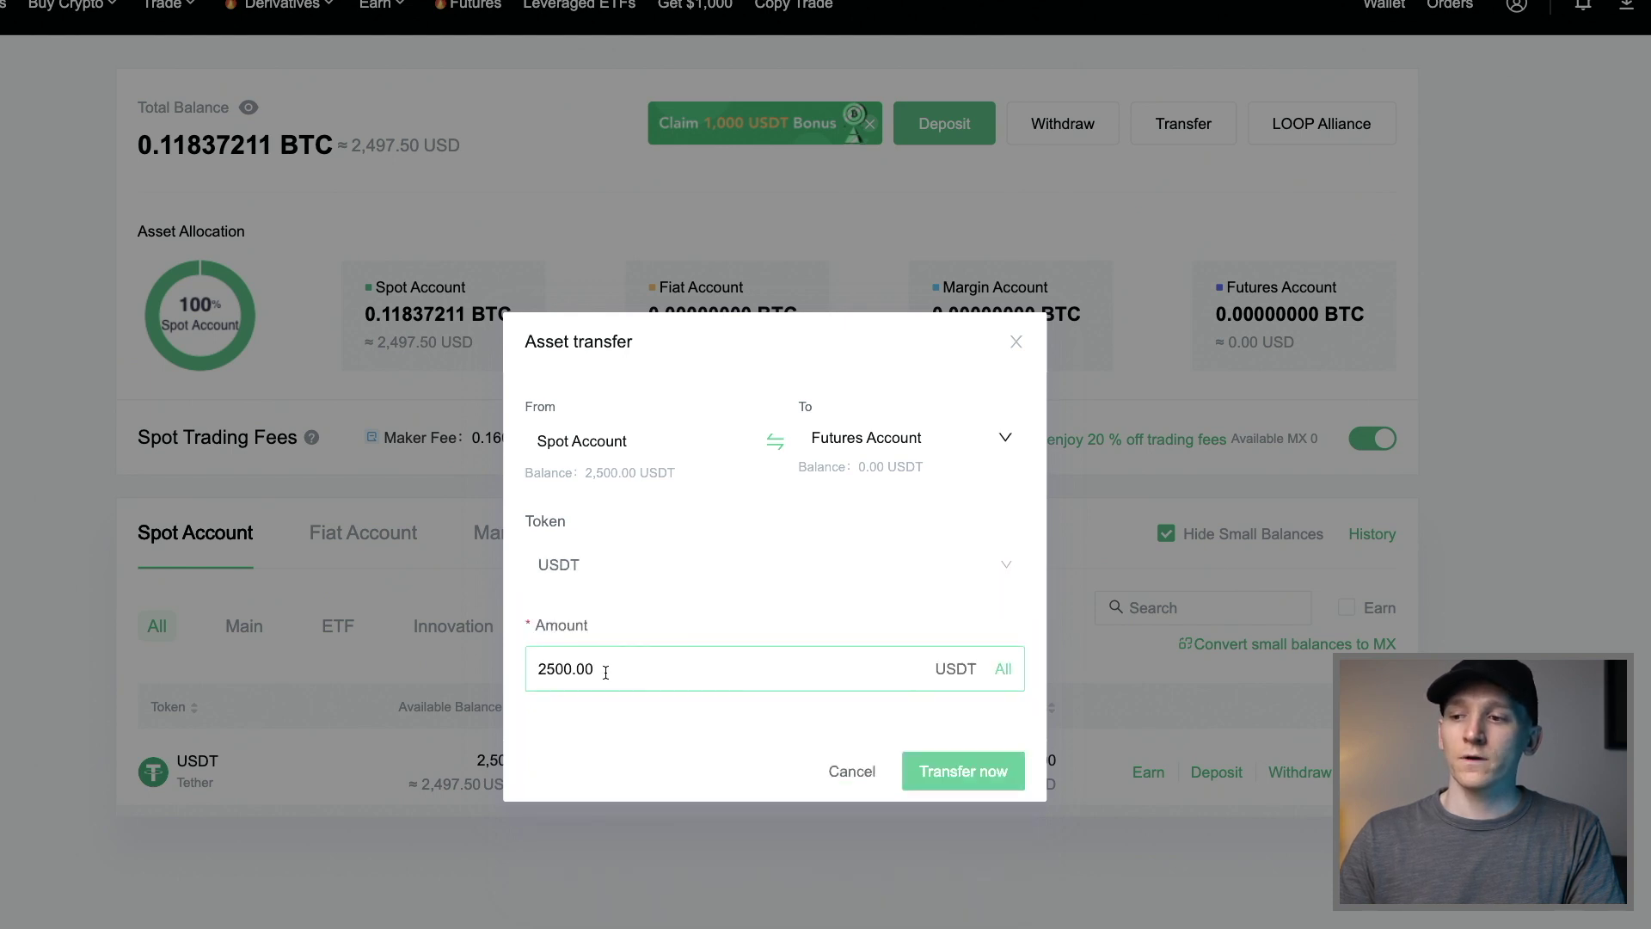
{"action": "left_click", "coordinate": [979, 778]}
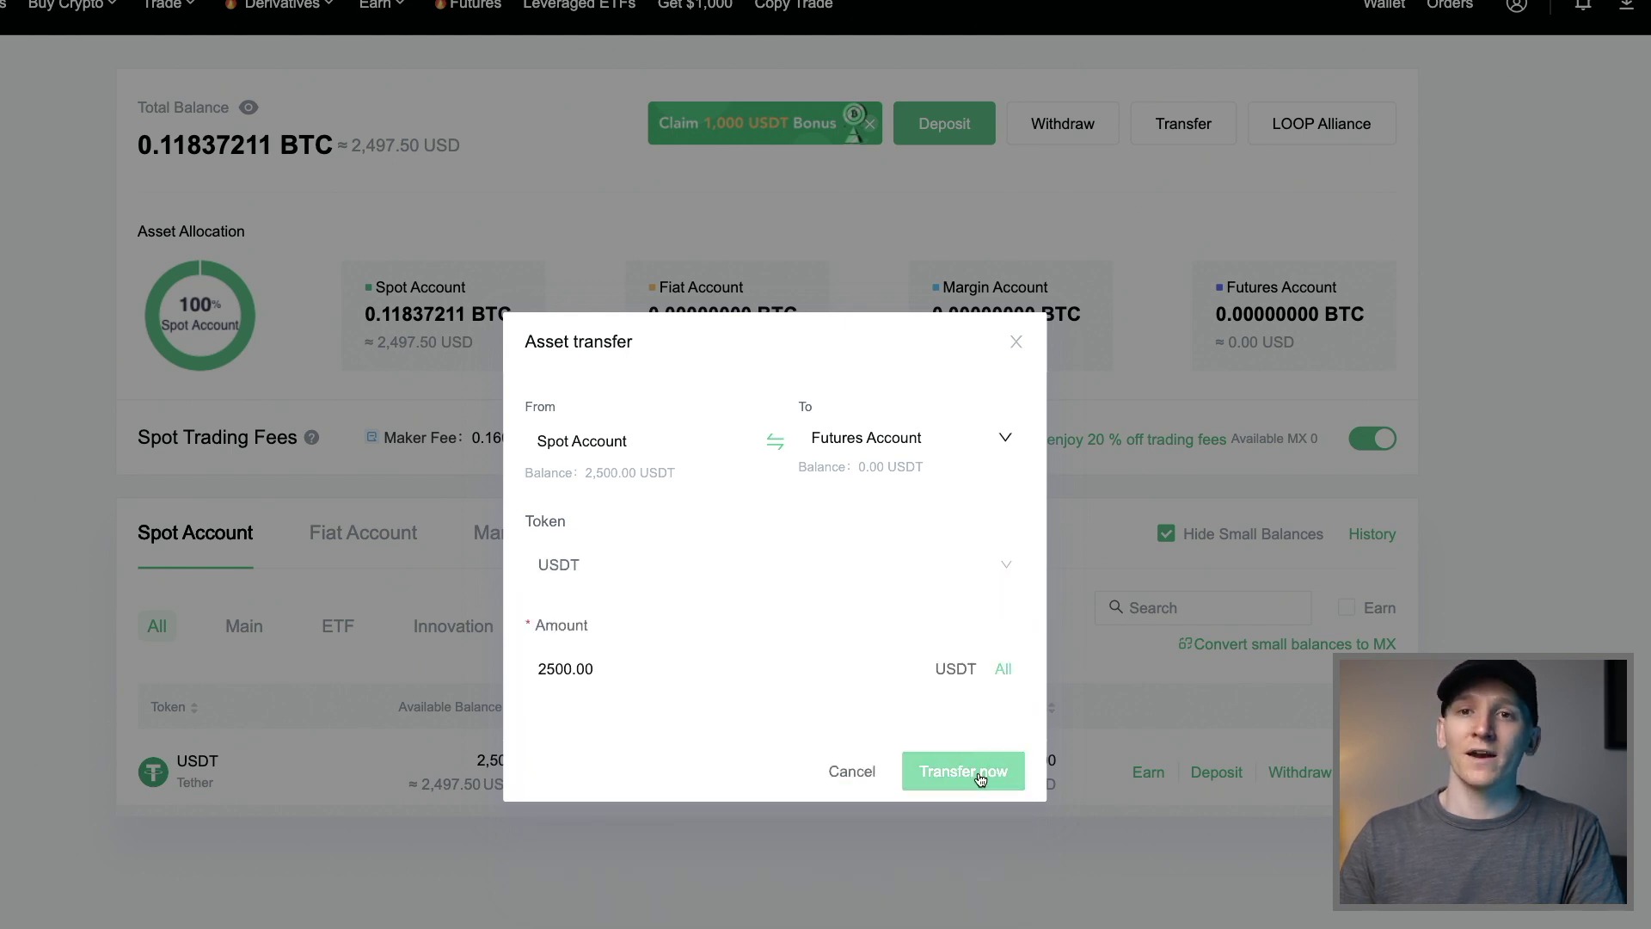
{"action": "left_click", "coordinate": [1015, 344]}
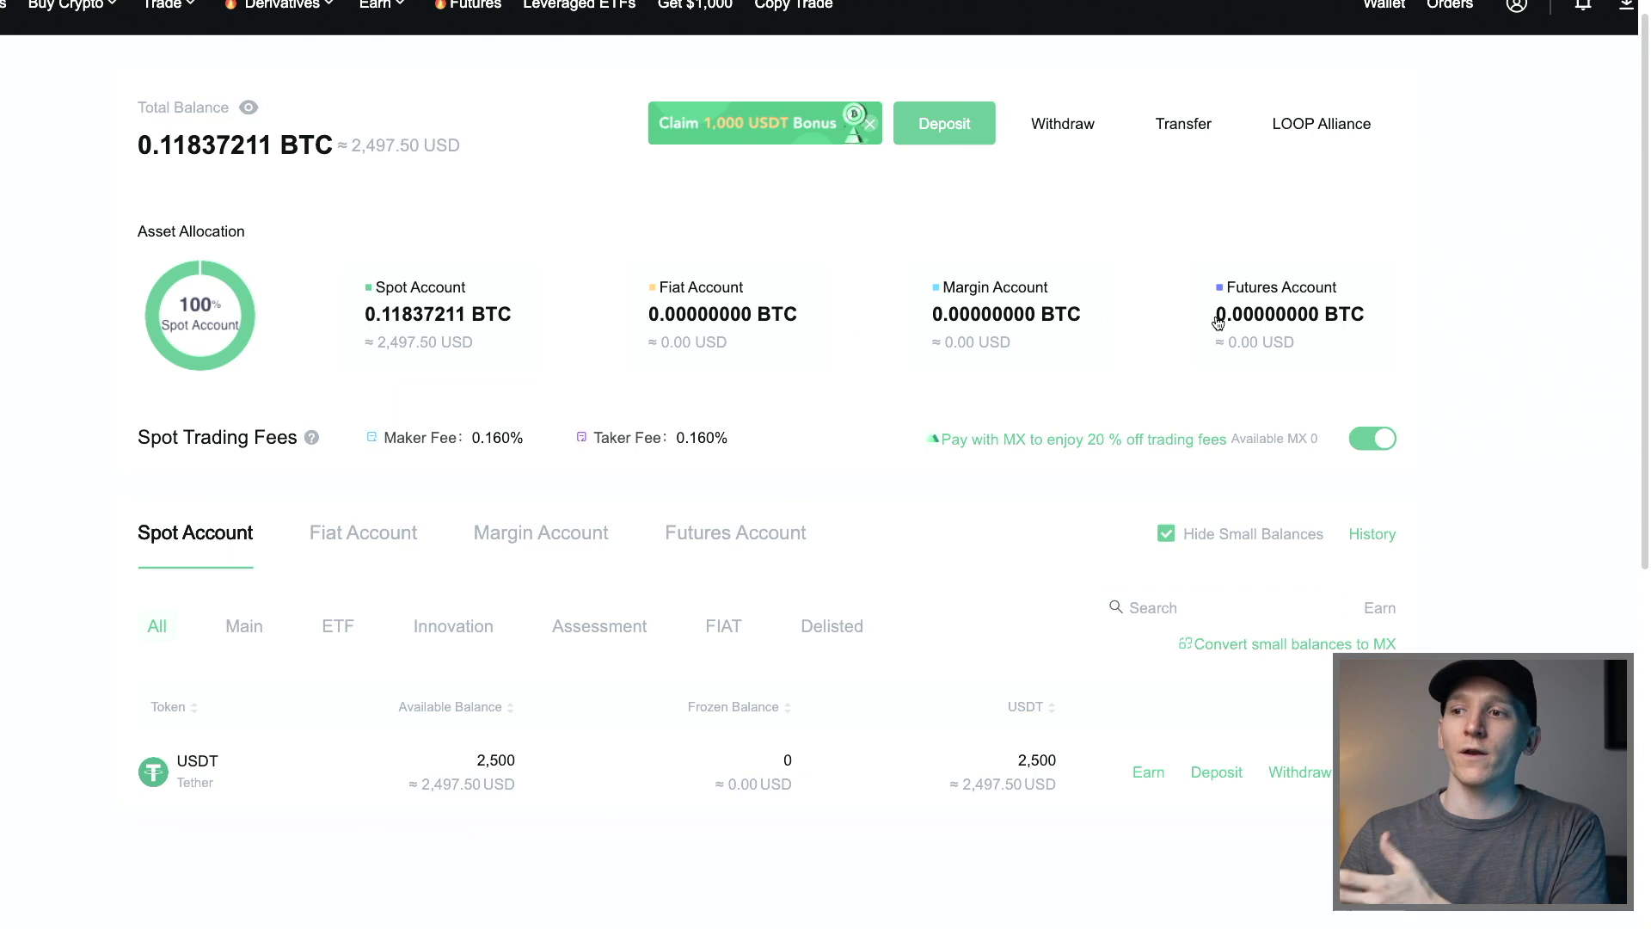
Step: Search the spot account's token list for btc and clear the search
{"action": "scroll", "coordinate": [1209, 320], "scroll_direction": "down", "scroll_amount": 1}
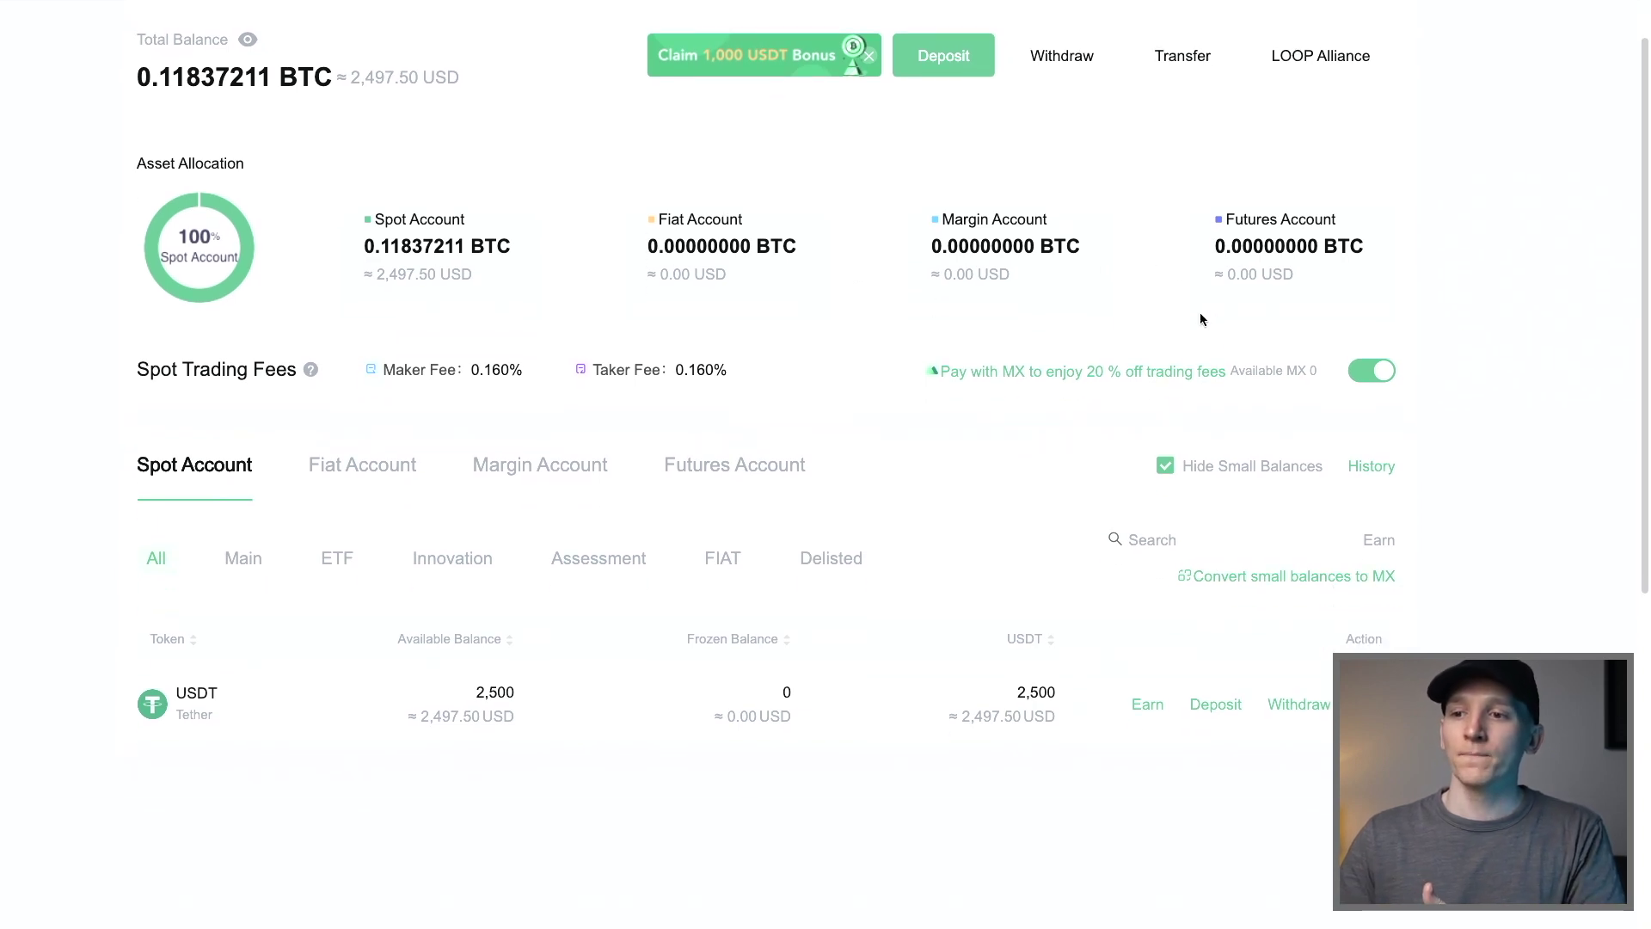
{"action": "scroll", "coordinate": [395, 523], "scroll_direction": "down", "scroll_amount": 1}
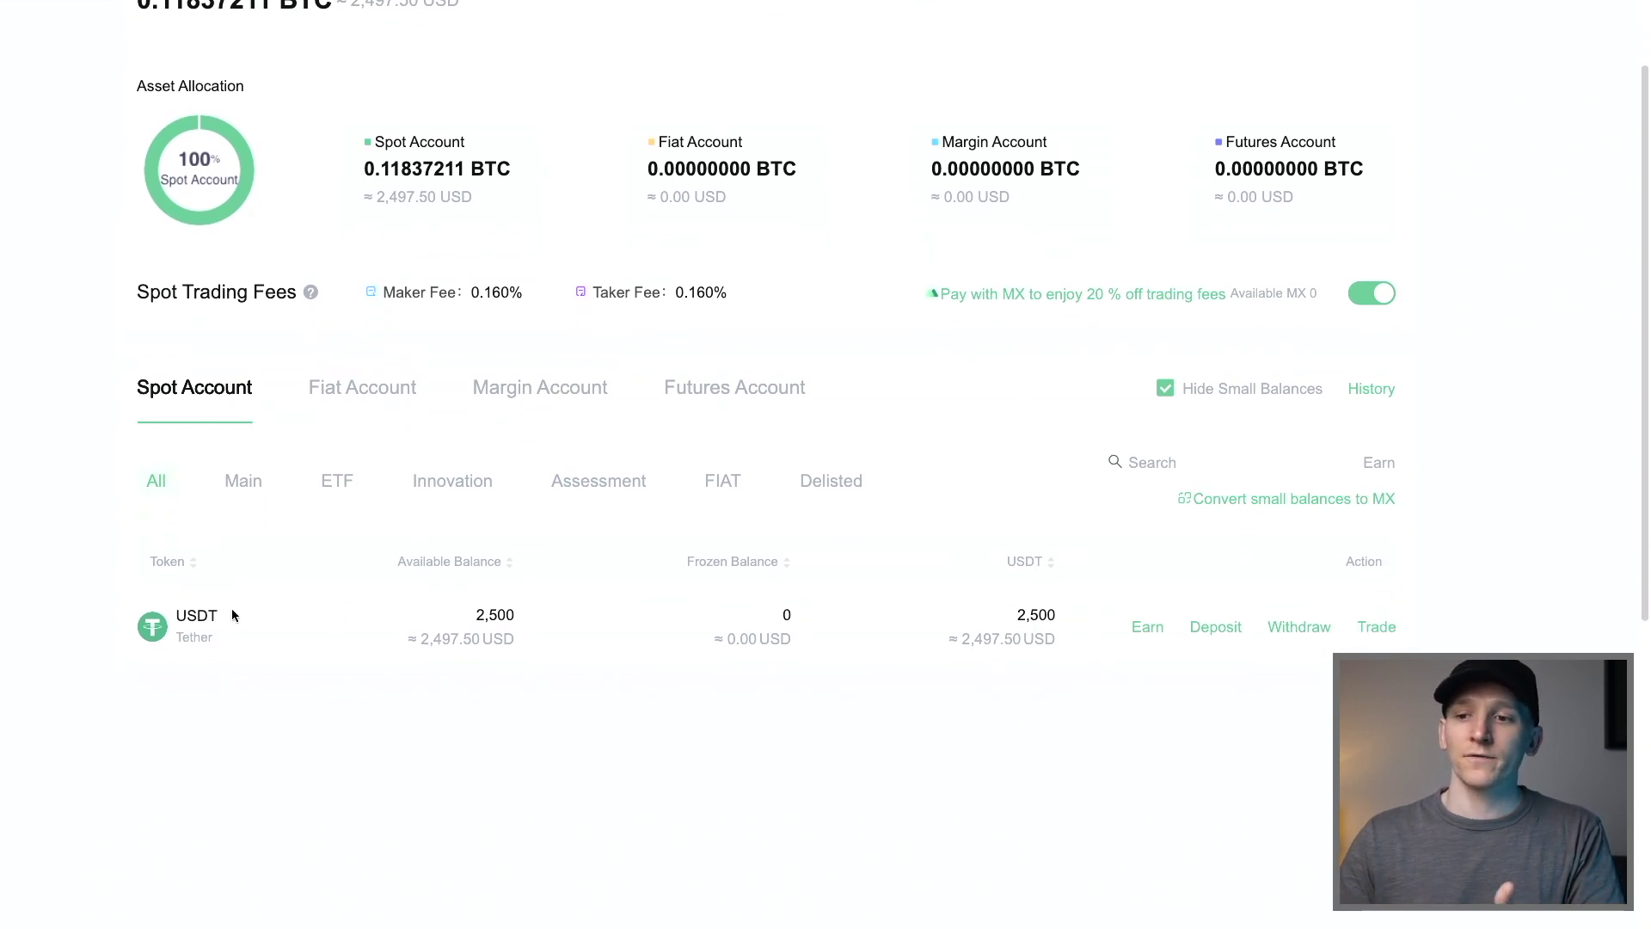
{"action": "left_click", "coordinate": [1146, 463]}
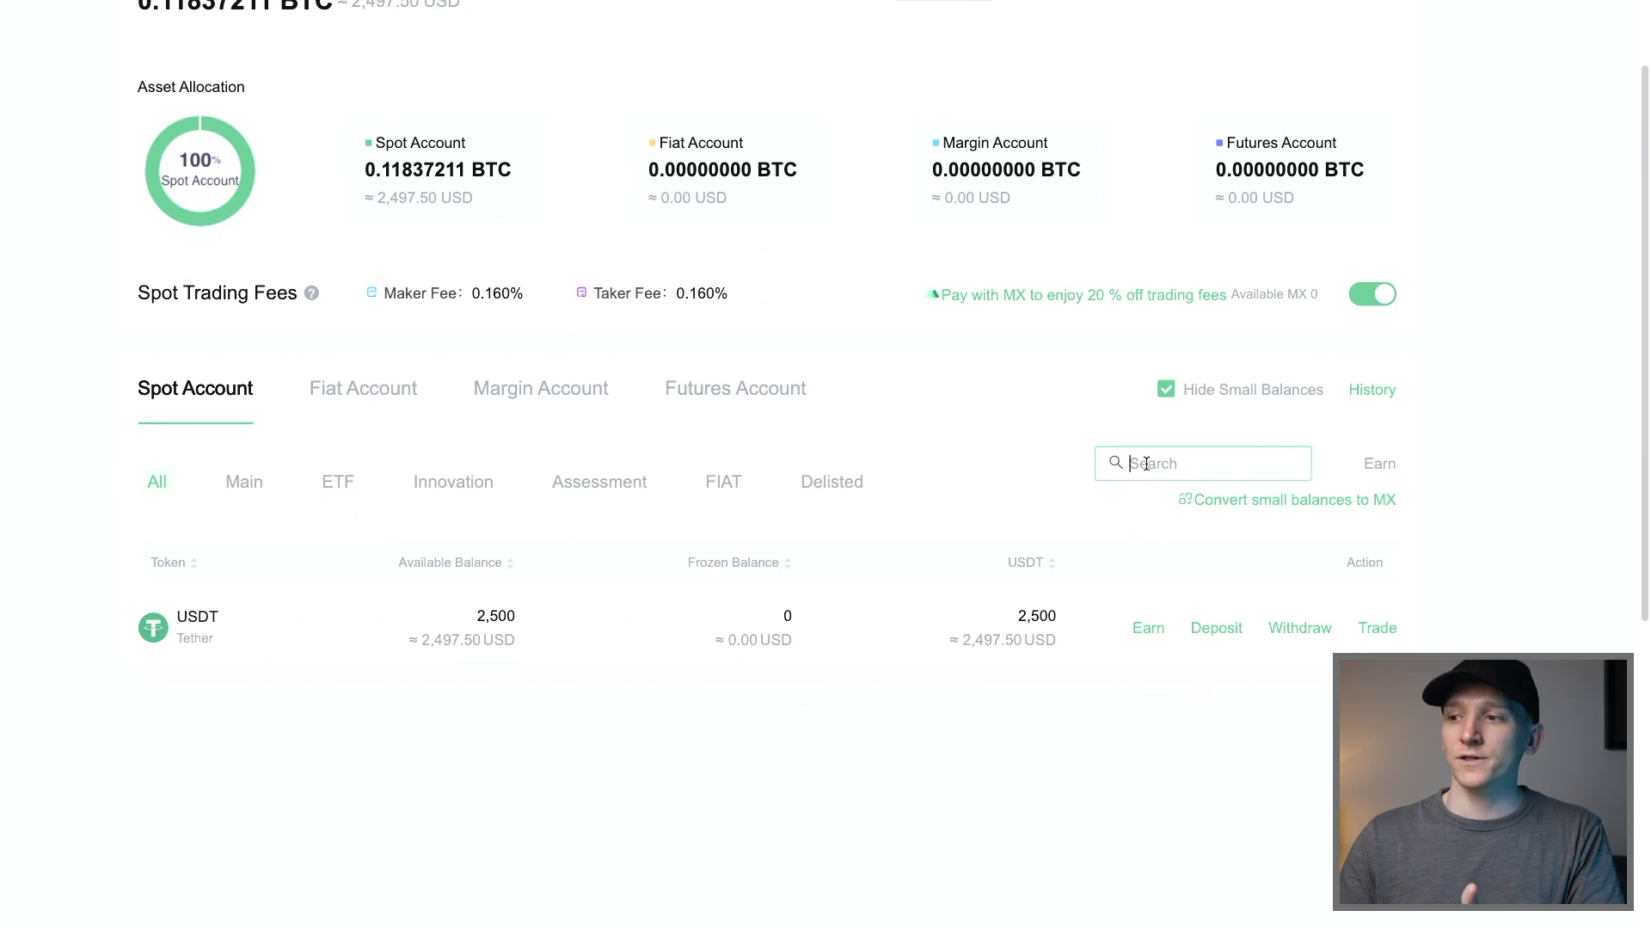
{"action": "type", "text": "btc"}
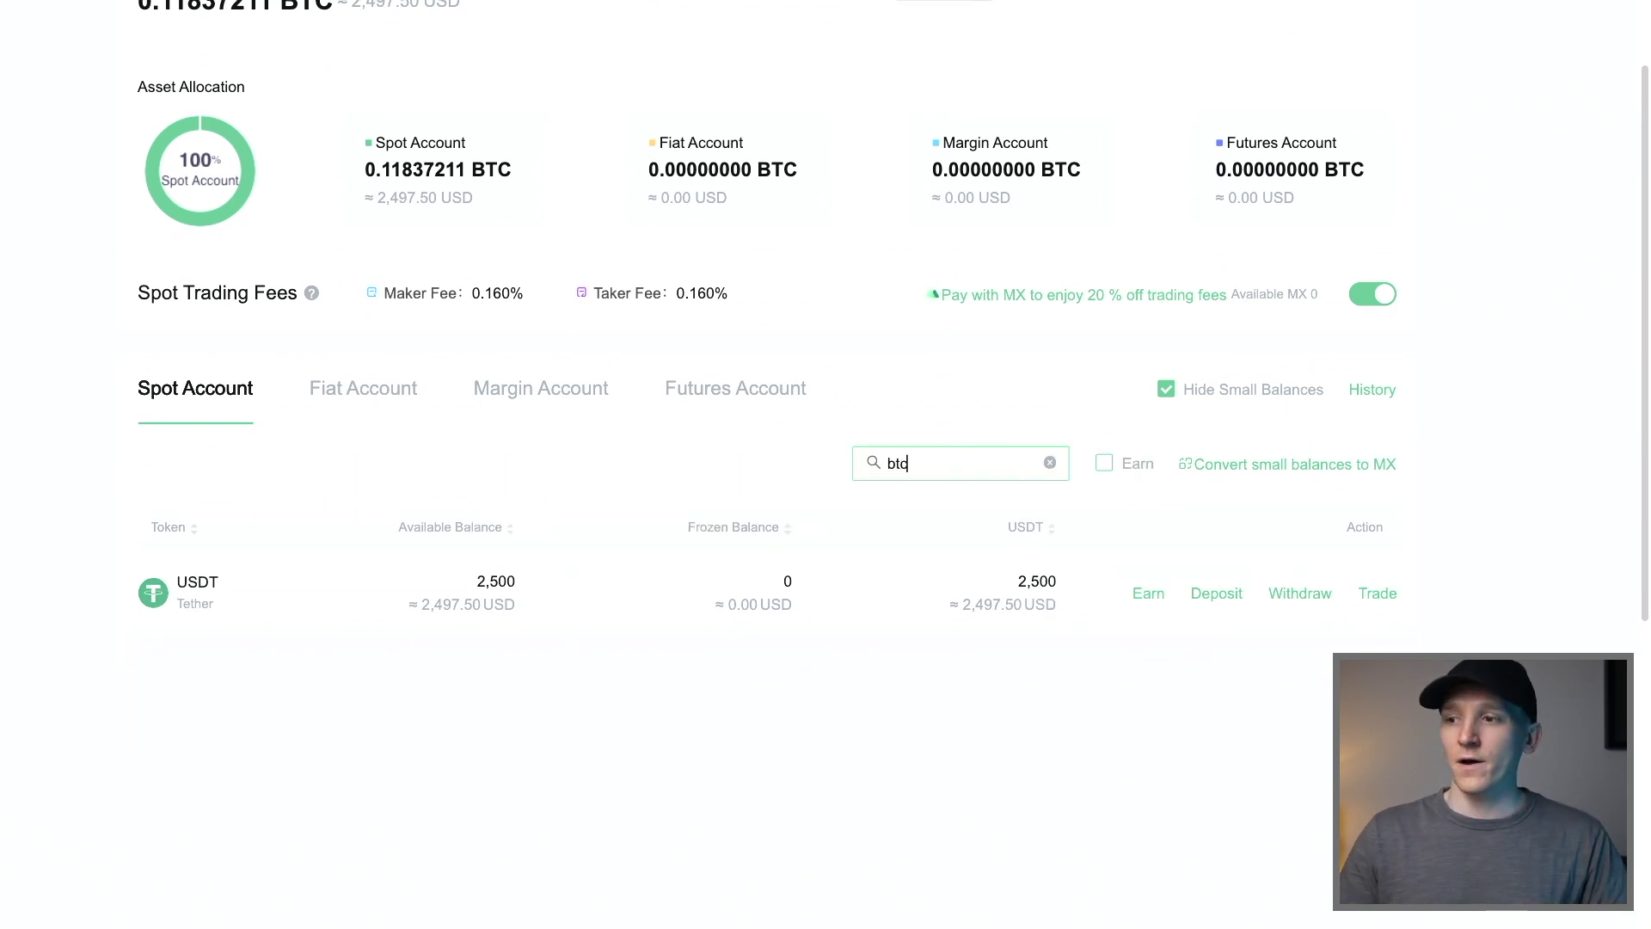
{"action": "left_click", "coordinate": [1050, 464]}
Step: Check which Earn options are offered for the USDT balance in the spot account
{"action": "scroll", "coordinate": [692, 504], "scroll_direction": "down", "scroll_amount": 1}
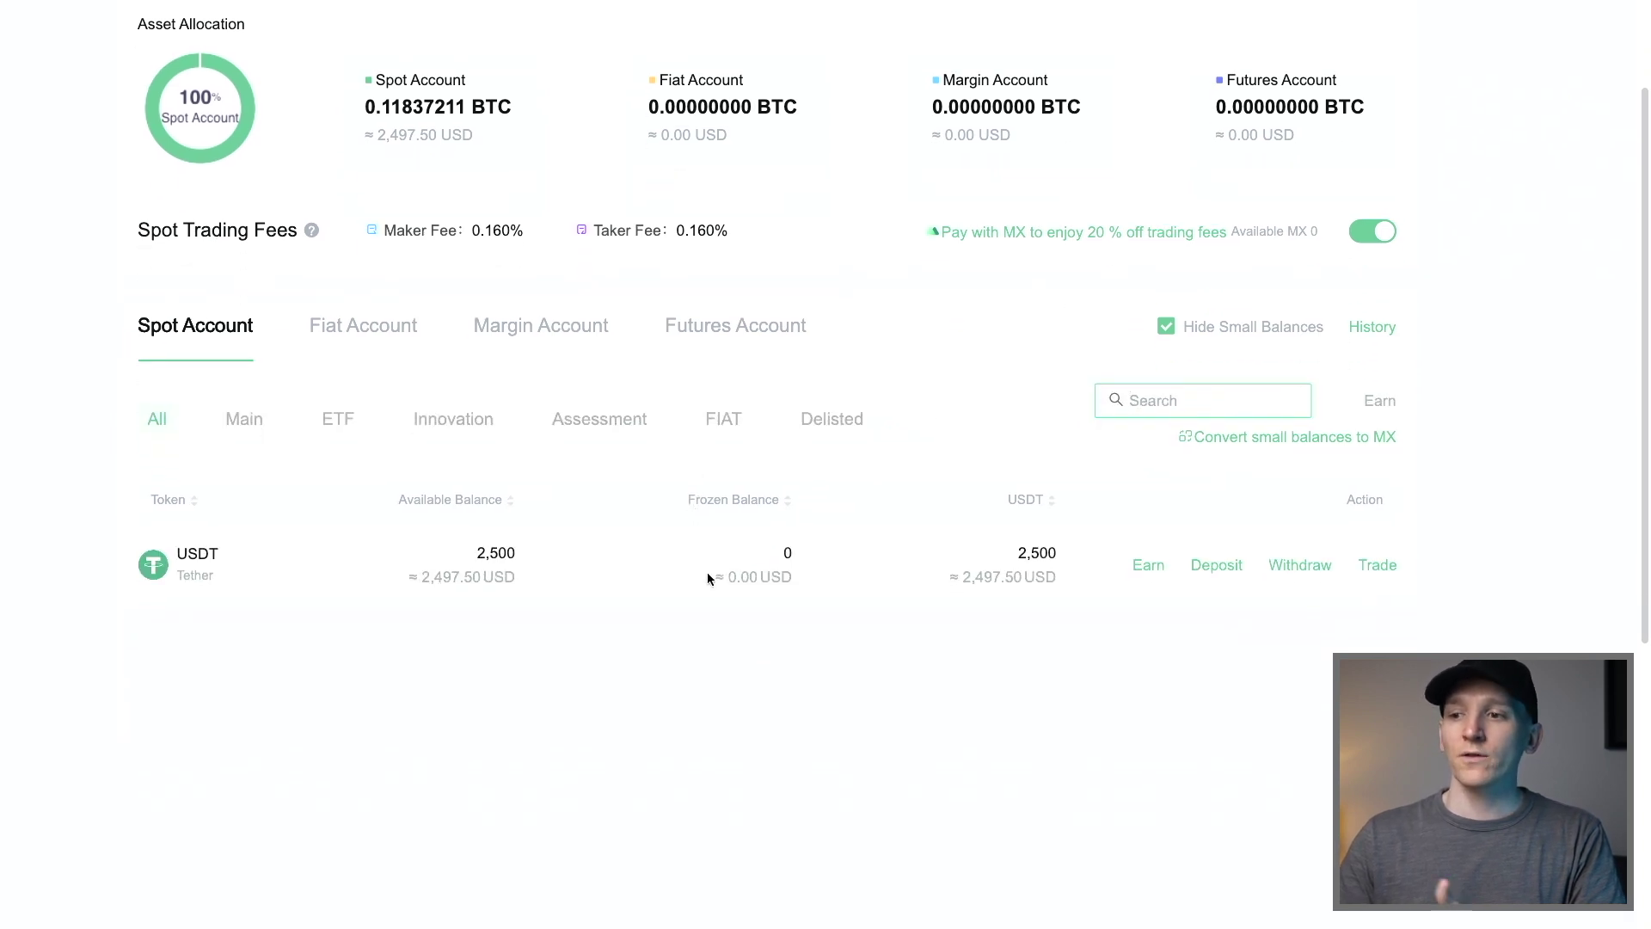
{"action": "scroll", "coordinate": [1057, 529], "scroll_direction": "down", "scroll_amount": 1}
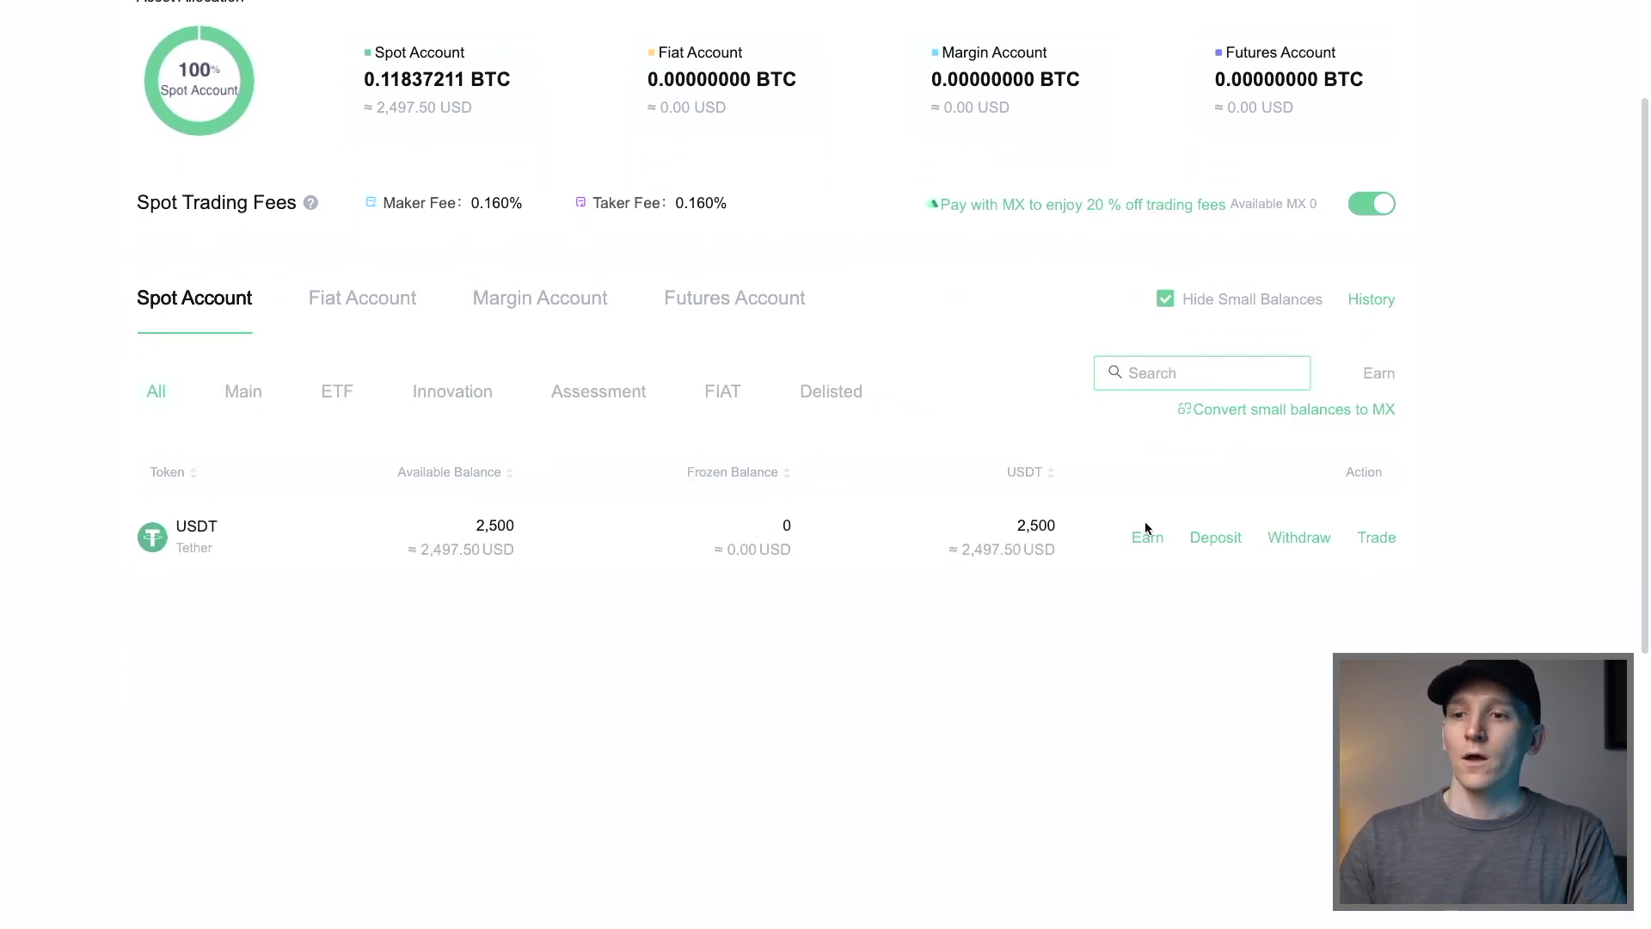
{"action": "mouse_move", "coordinate": [1151, 540]}
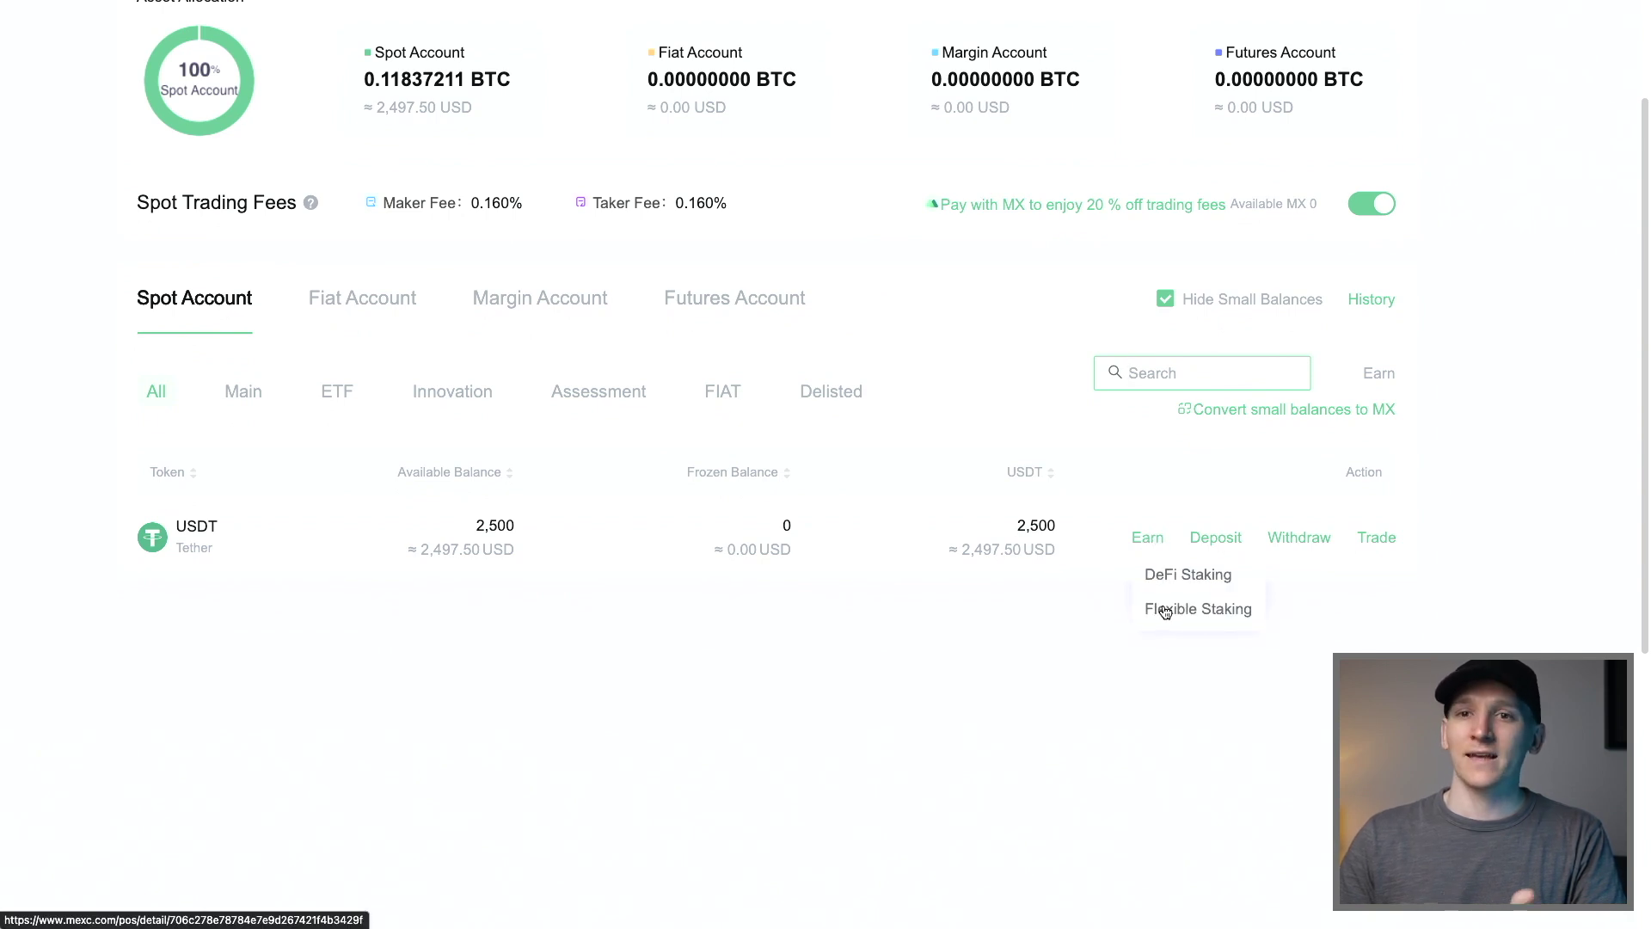
{"action": "scroll", "coordinate": [1165, 611], "scroll_direction": "up", "scroll_amount": 3}
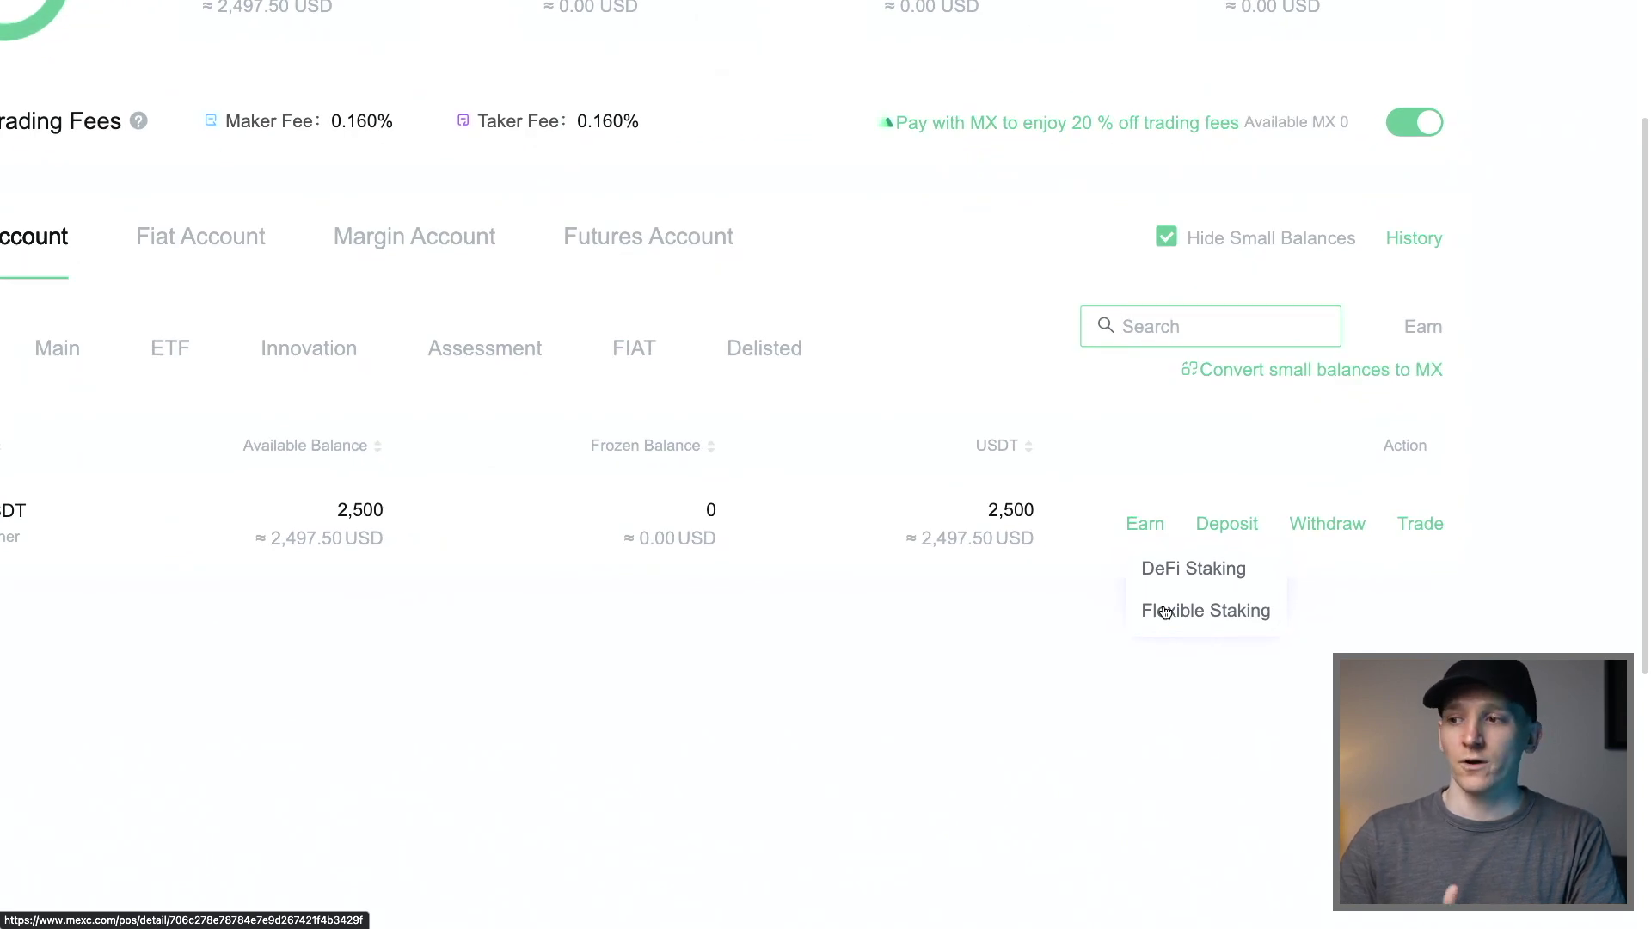
{"action": "left_click", "coordinate": [1083, 626]}
{"action": "scroll", "coordinate": [1173, 524], "scroll_direction": "down", "scroll_amount": 3}
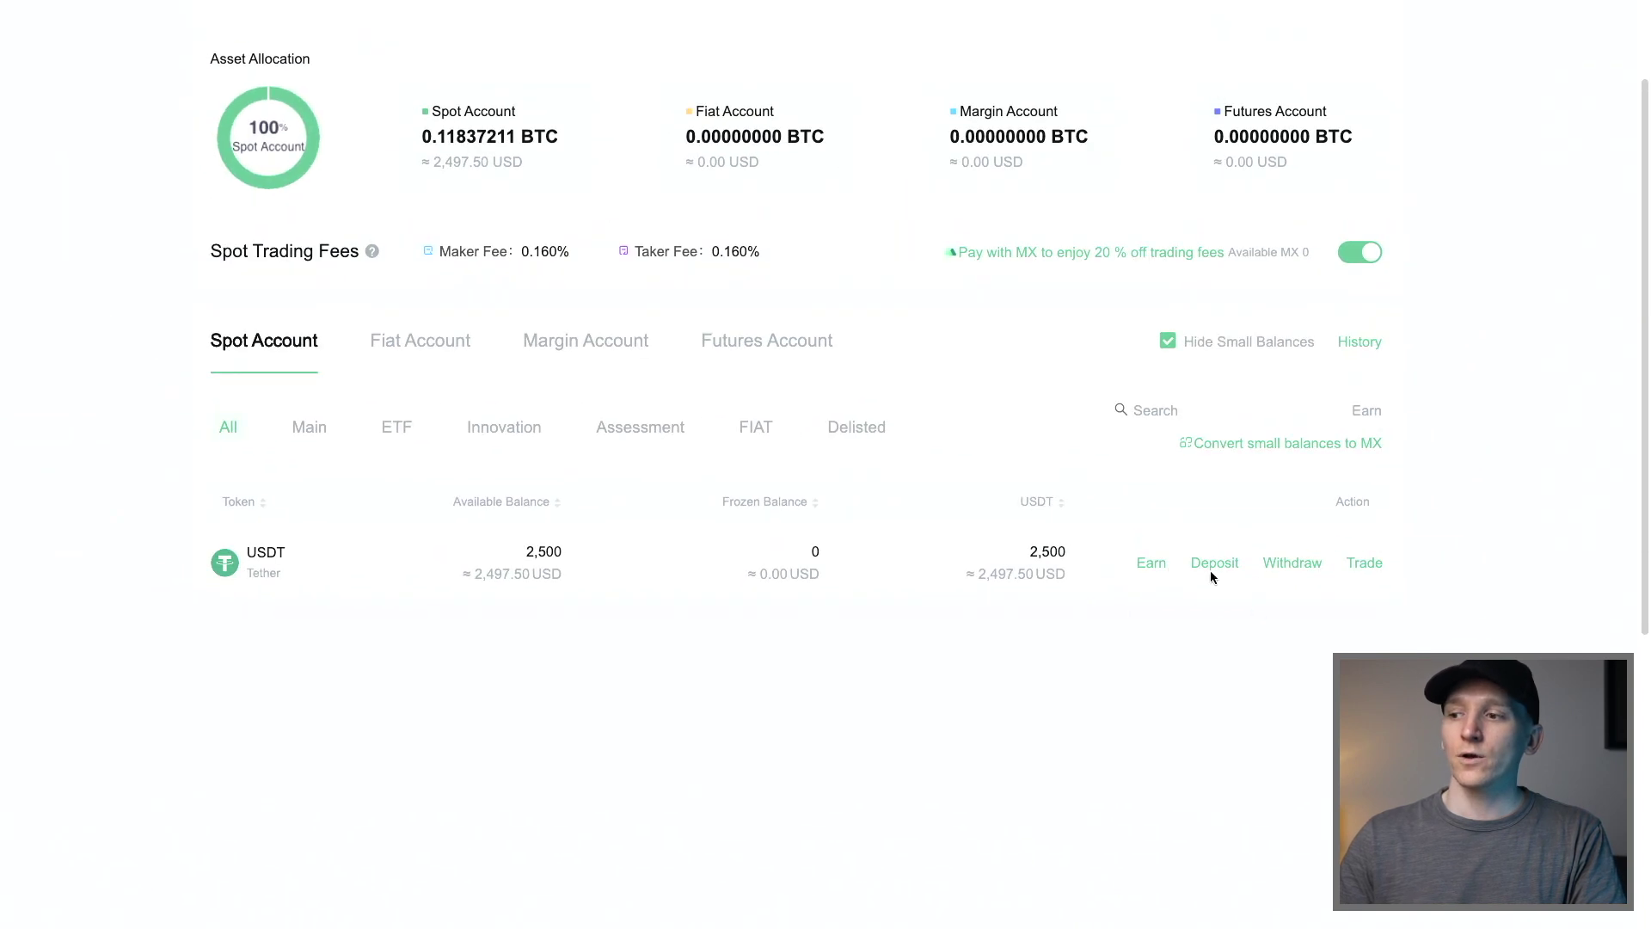
Step: Open the withdrawal page for USDT and activate the withdrawal address field
{"action": "left_click", "coordinate": [1299, 574]}
{"action": "scroll", "coordinate": [654, 508], "scroll_direction": "up", "scroll_amount": 2}
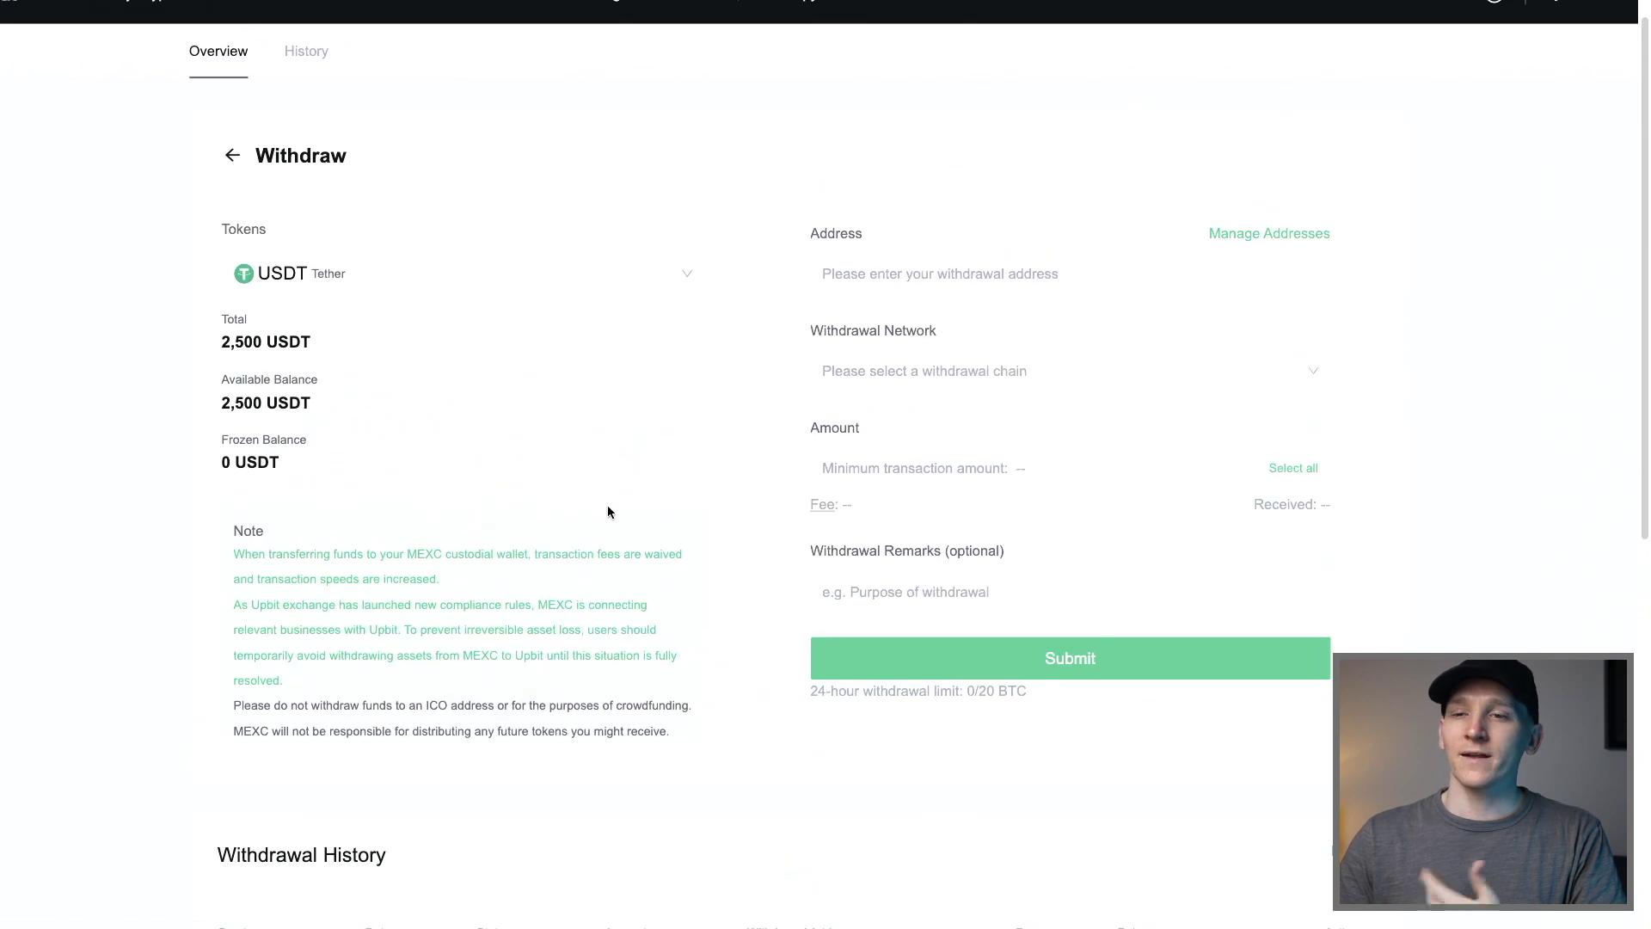
{"action": "scroll", "coordinate": [607, 511], "scroll_direction": "up", "scroll_amount": 1}
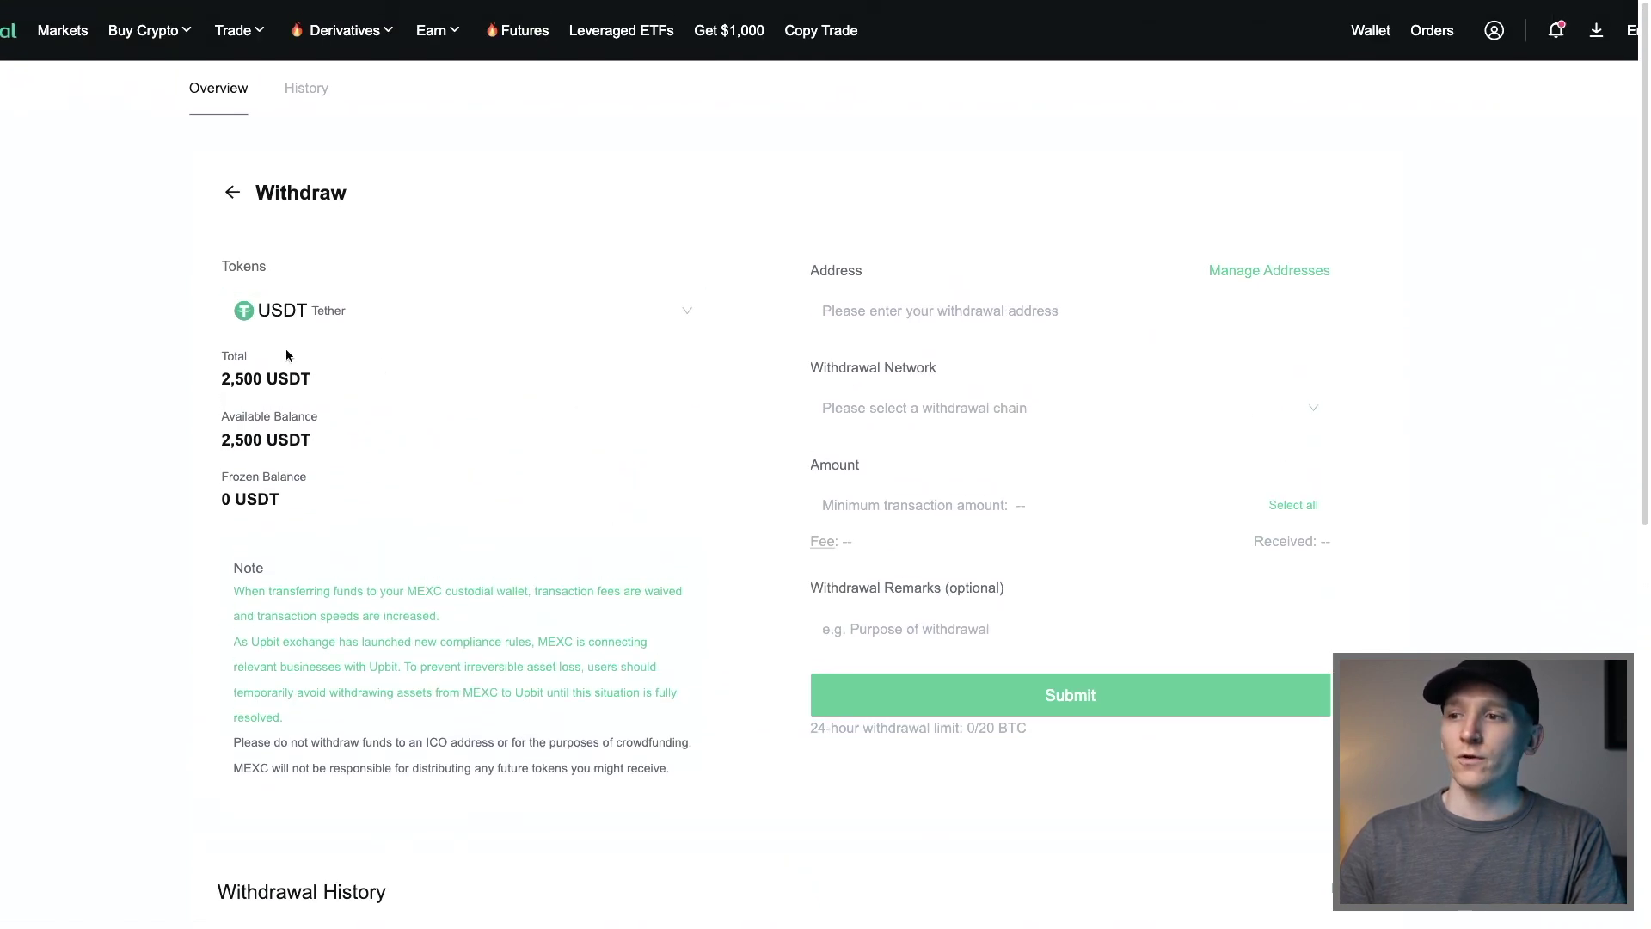
{"action": "left_click", "coordinate": [873, 307]}
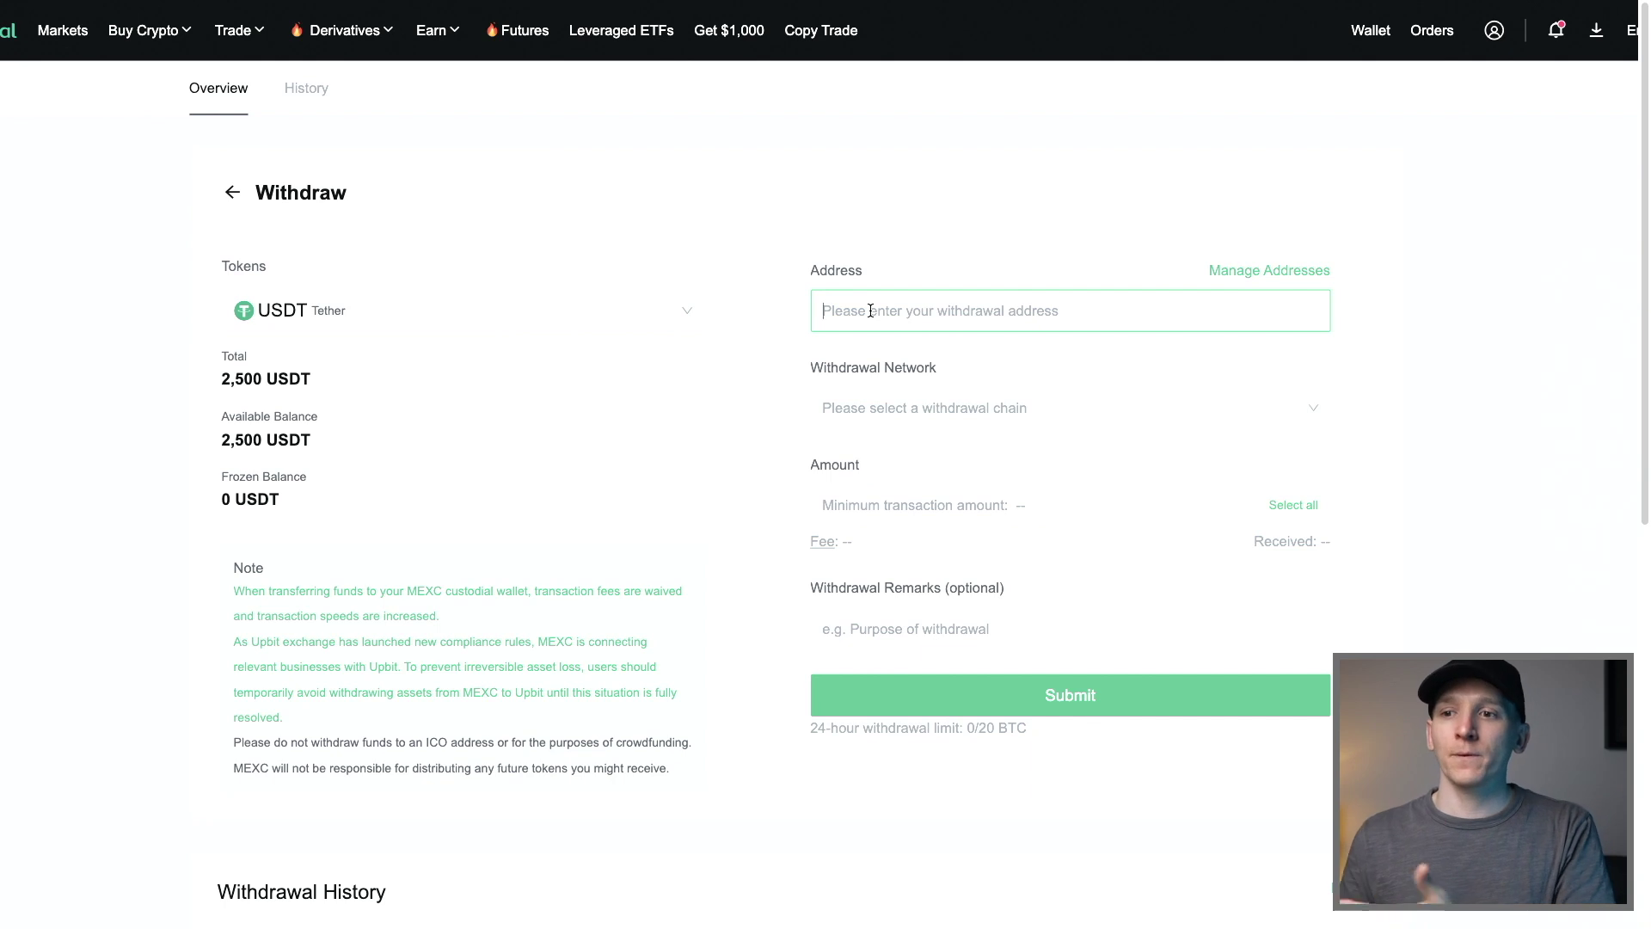
Step: Review the available USDT withdrawal networks and their fees, and close the list without choosing one
{"action": "left_click", "coordinate": [944, 413]}
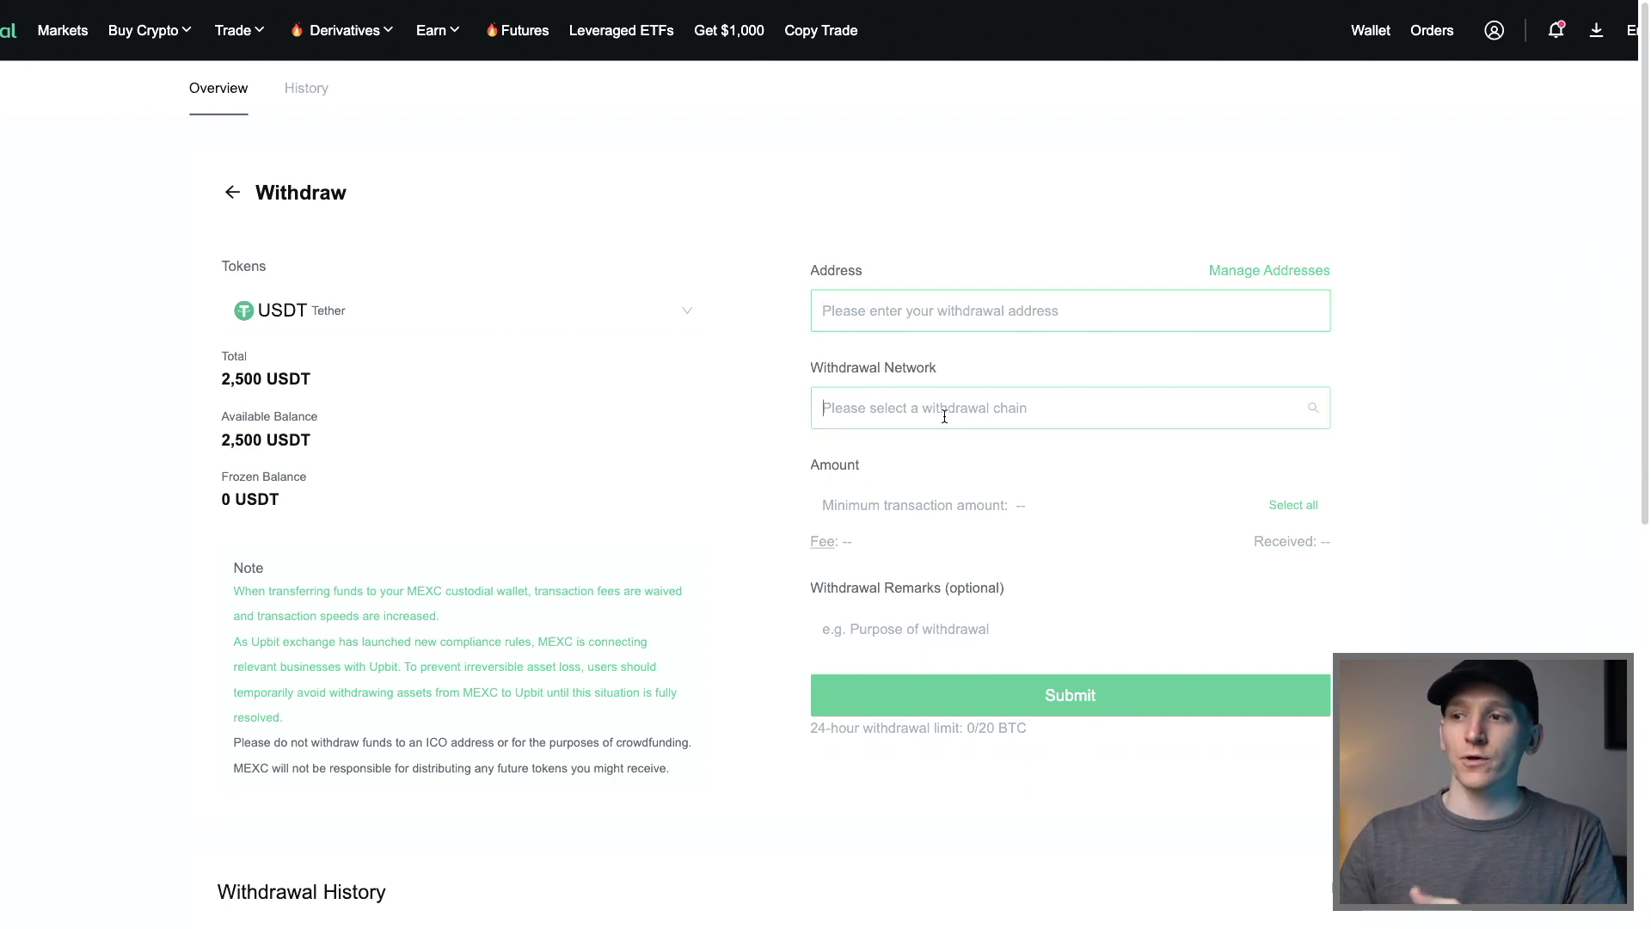
{"action": "scroll", "coordinate": [898, 590], "scroll_direction": "down", "scroll_amount": 1}
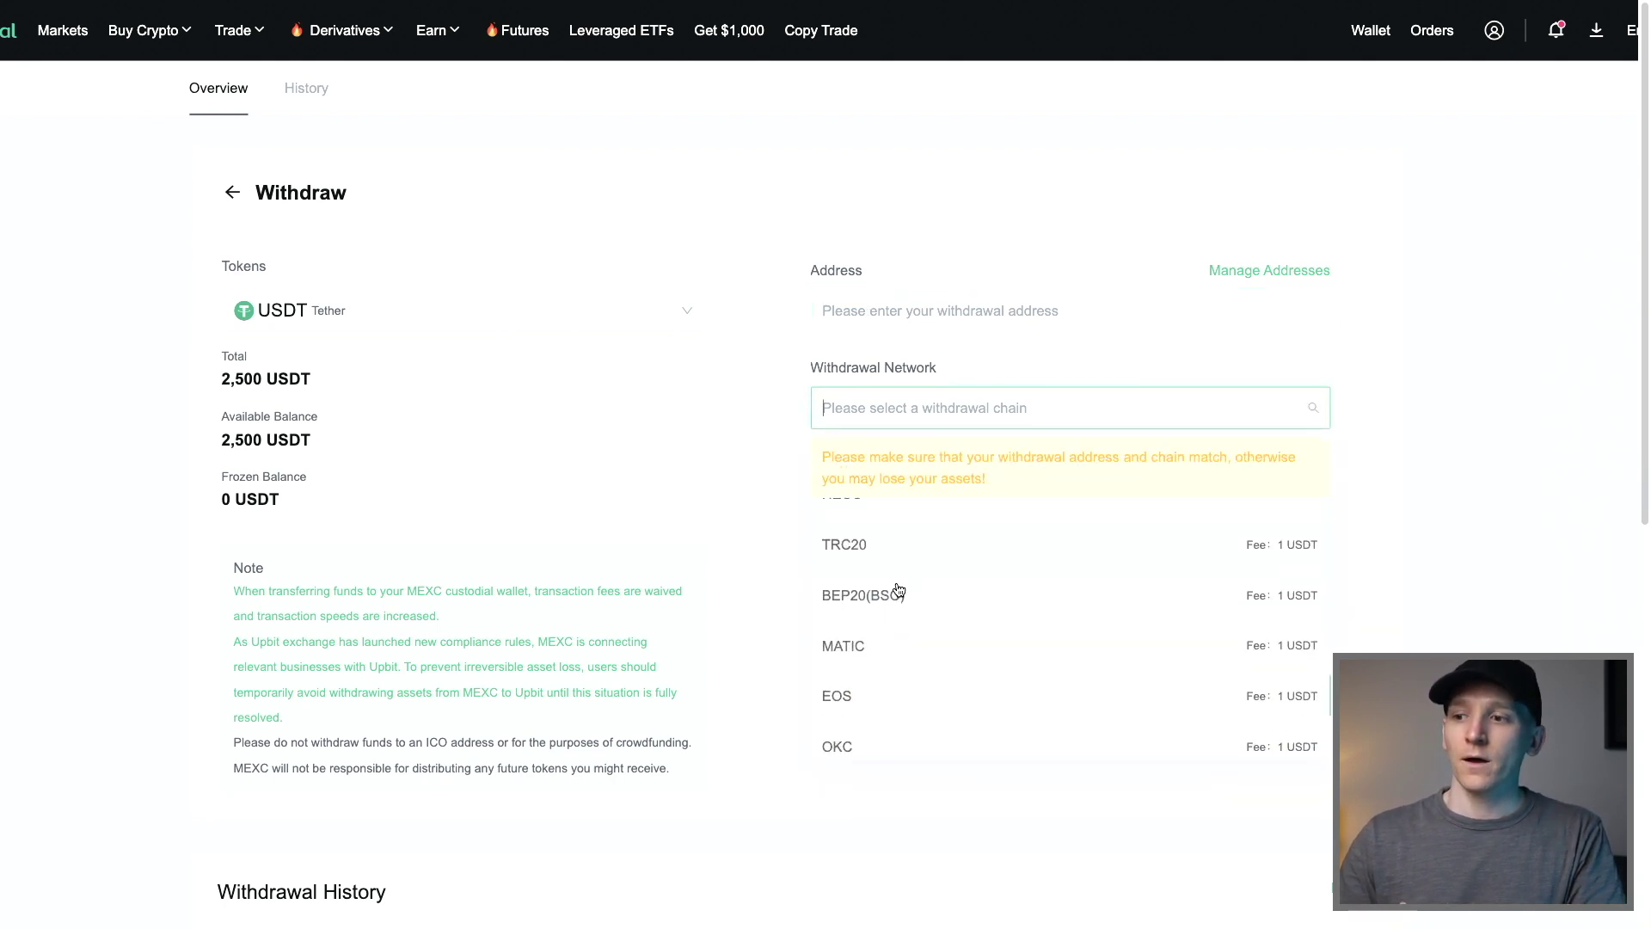
{"action": "scroll", "coordinate": [870, 656], "scroll_direction": "down", "scroll_amount": 2}
{"action": "scroll", "coordinate": [871, 656], "scroll_direction": "up", "scroll_amount": 3}
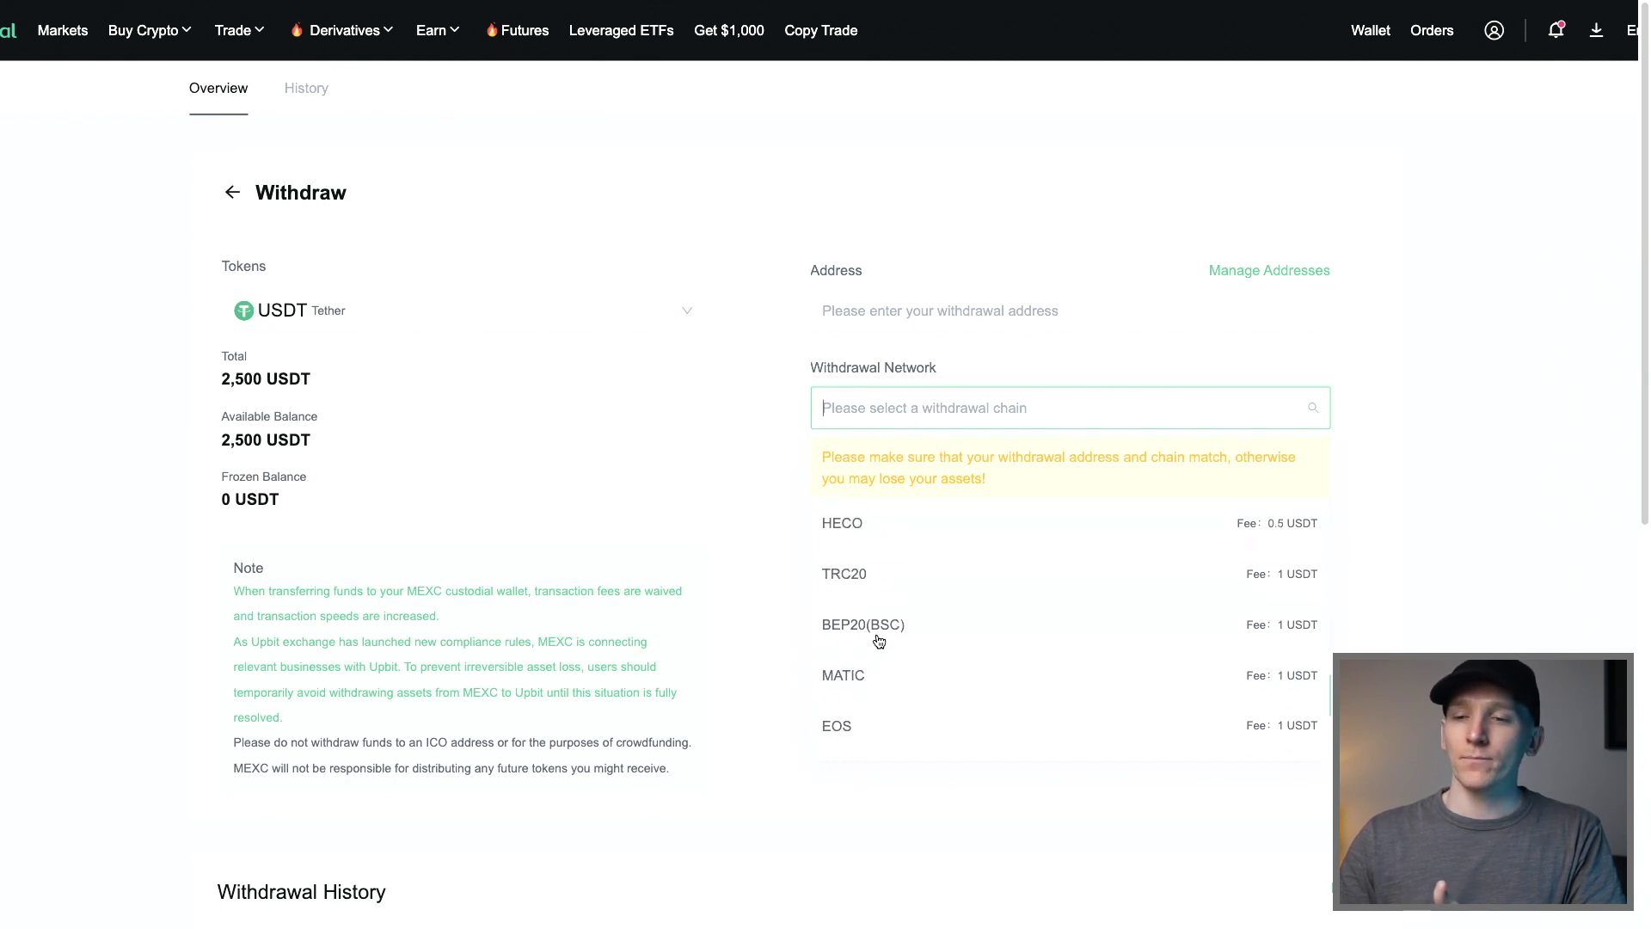
{"action": "scroll", "coordinate": [873, 633], "scroll_direction": "down", "scroll_amount": 1}
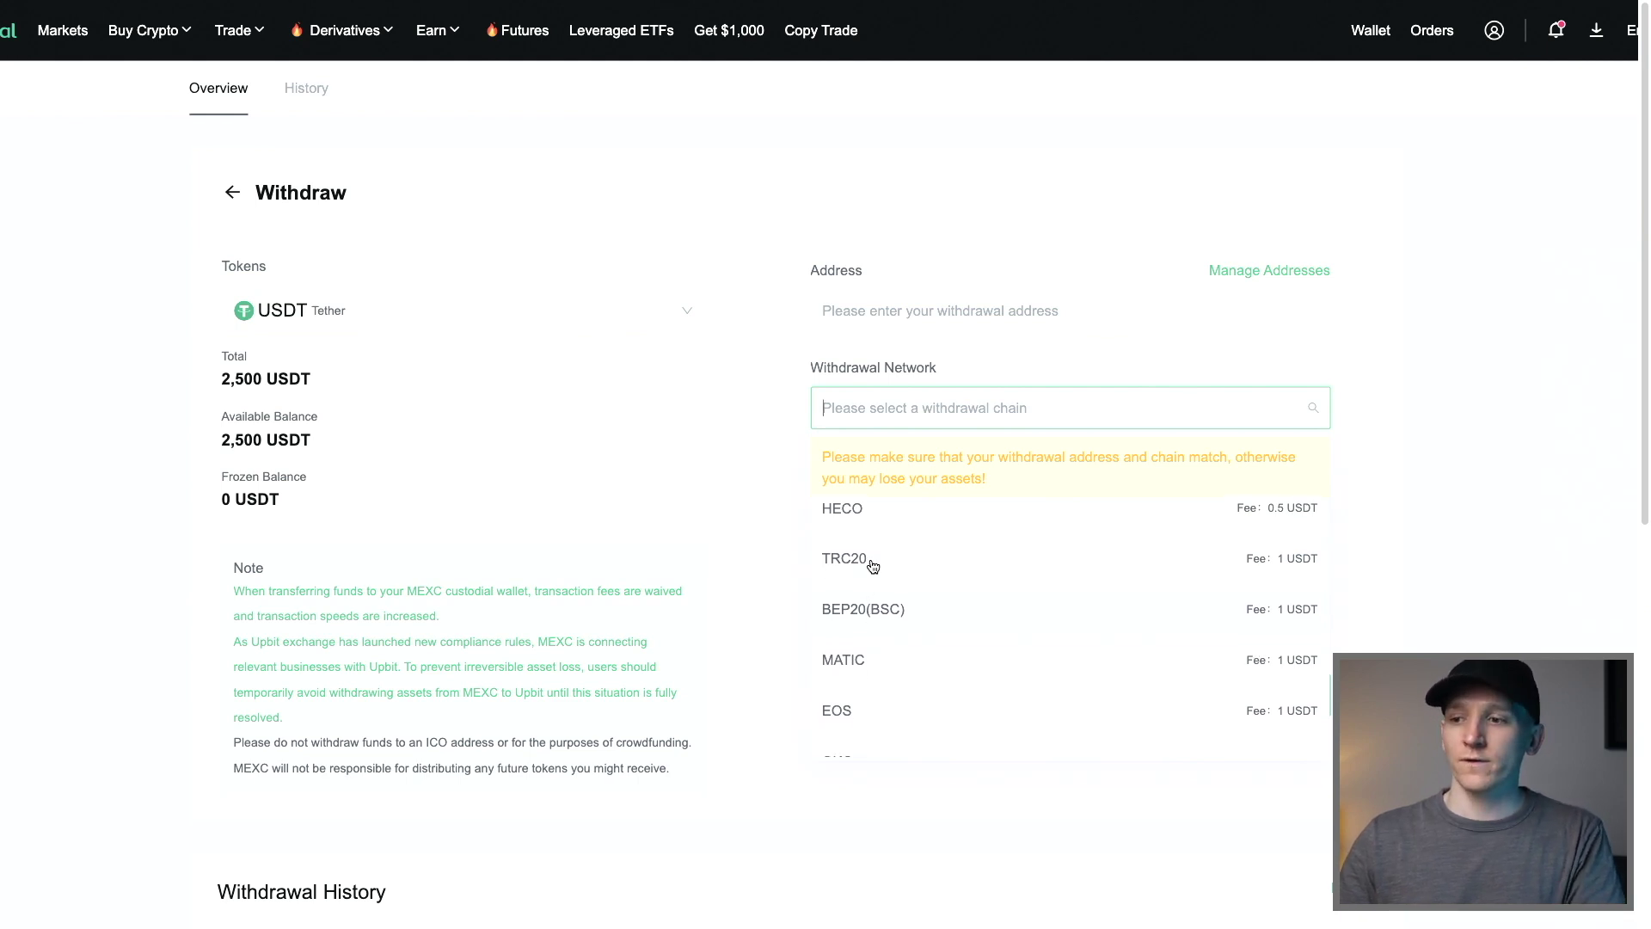
{"action": "scroll", "coordinate": [873, 565], "scroll_direction": "down", "scroll_amount": 5}
{"action": "scroll", "coordinate": [873, 565], "scroll_direction": "up", "scroll_amount": 6}
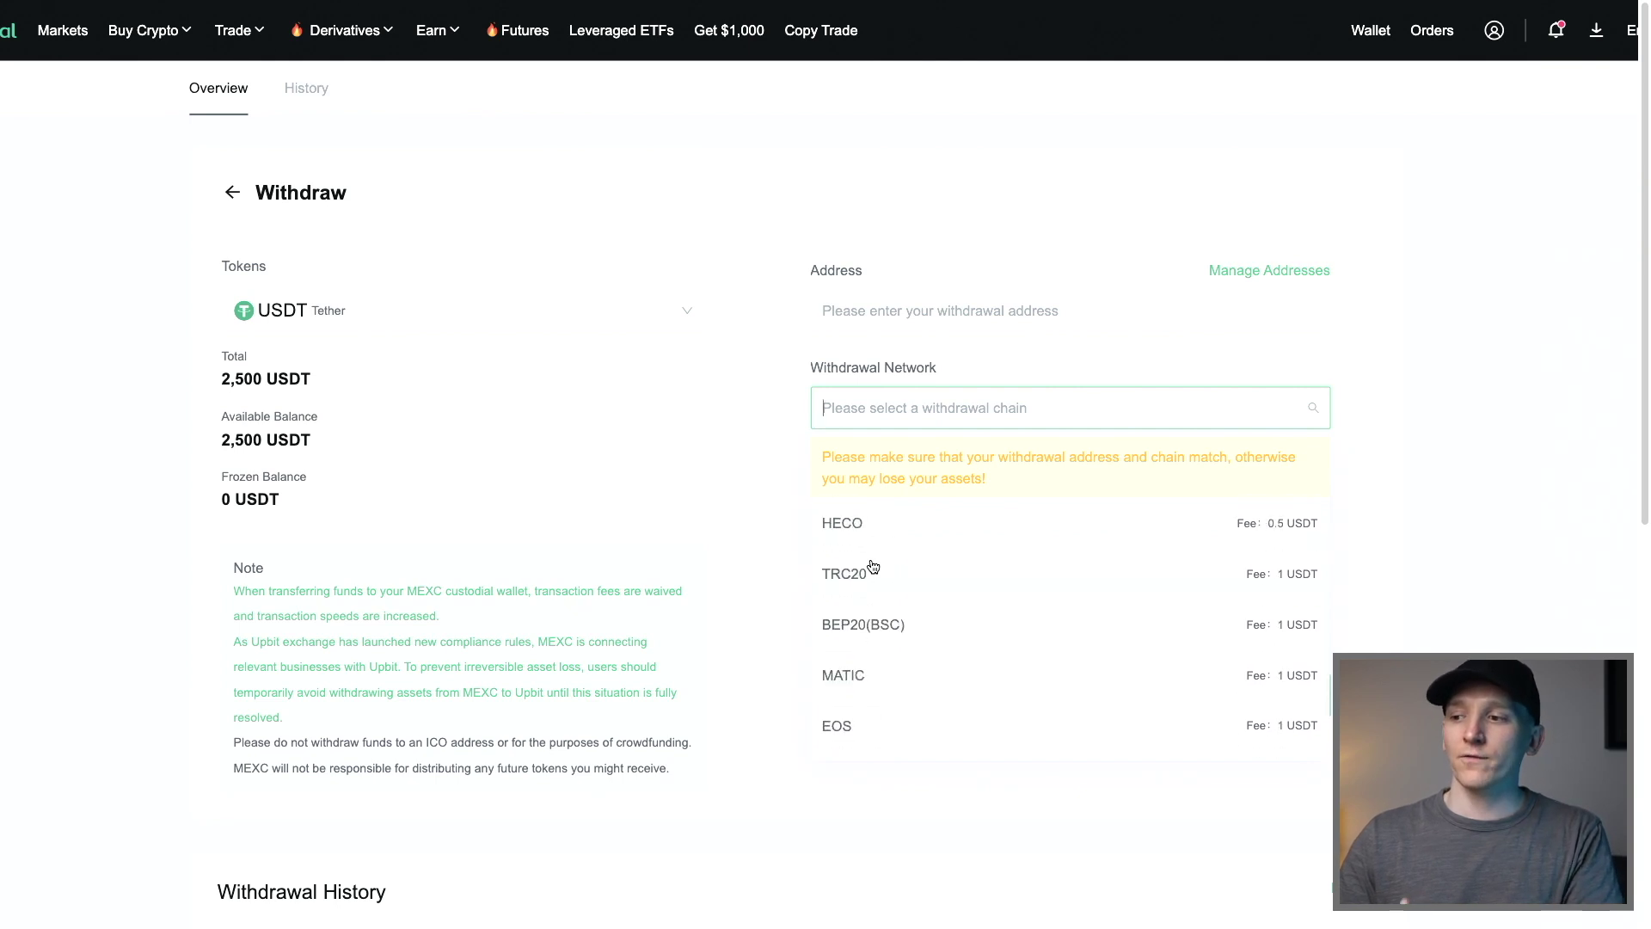
{"action": "left_click", "coordinate": [764, 385]}
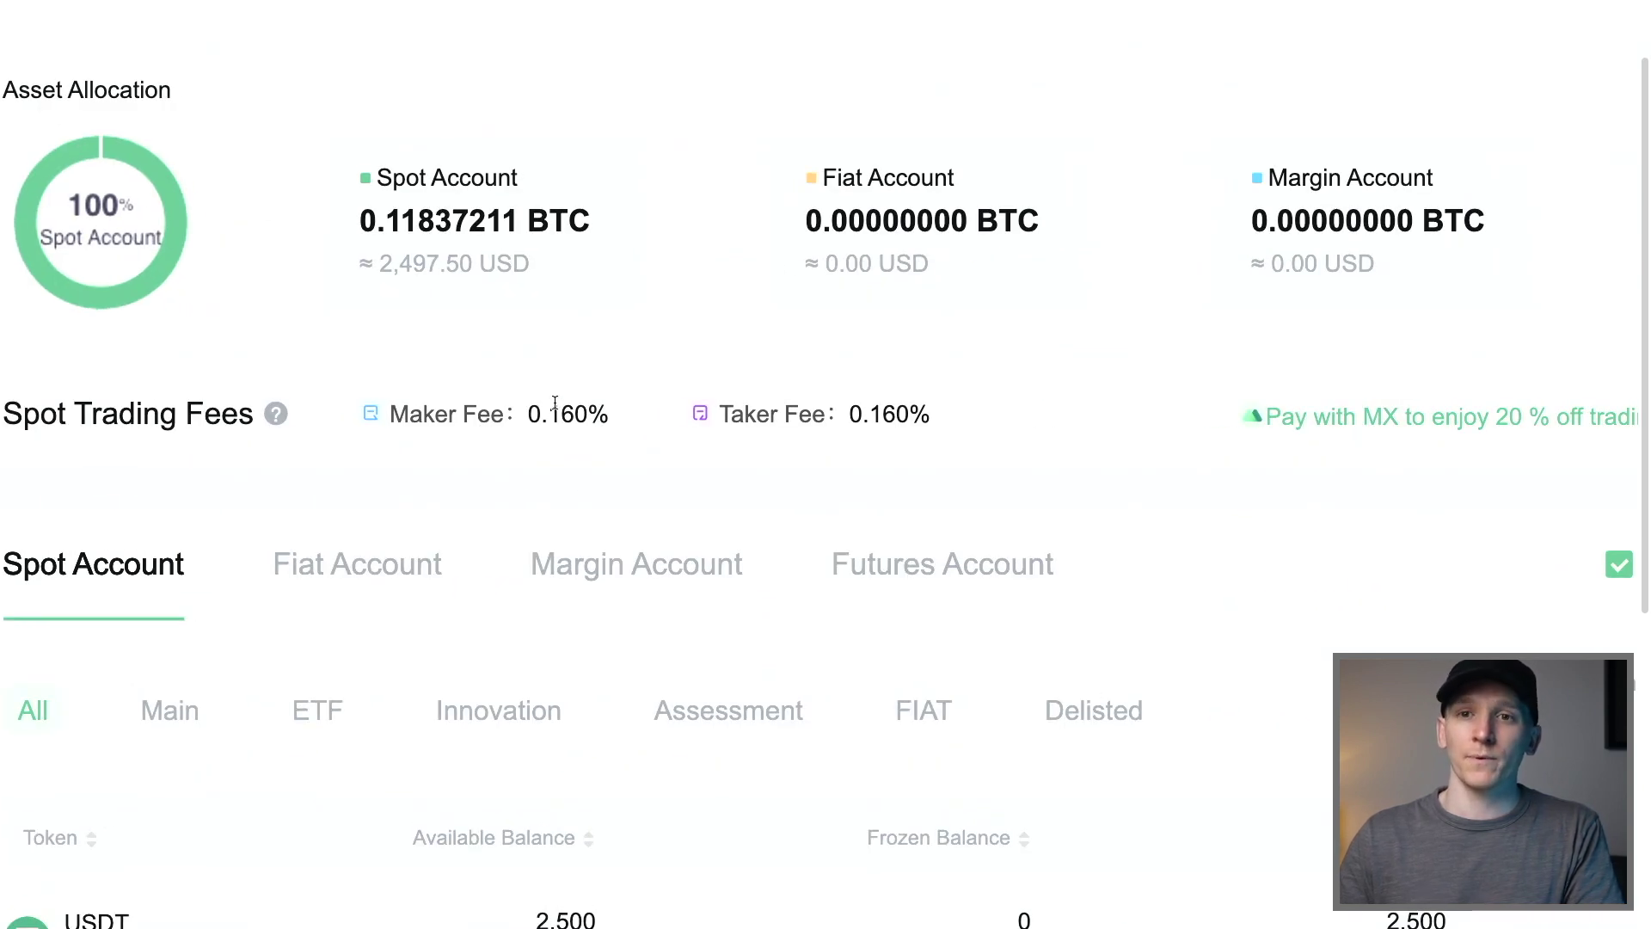
Step: Go from the wallet overview to the Spot trading page
{"action": "scroll", "coordinate": [559, 408], "scroll_direction": "right", "scroll_amount": 2}
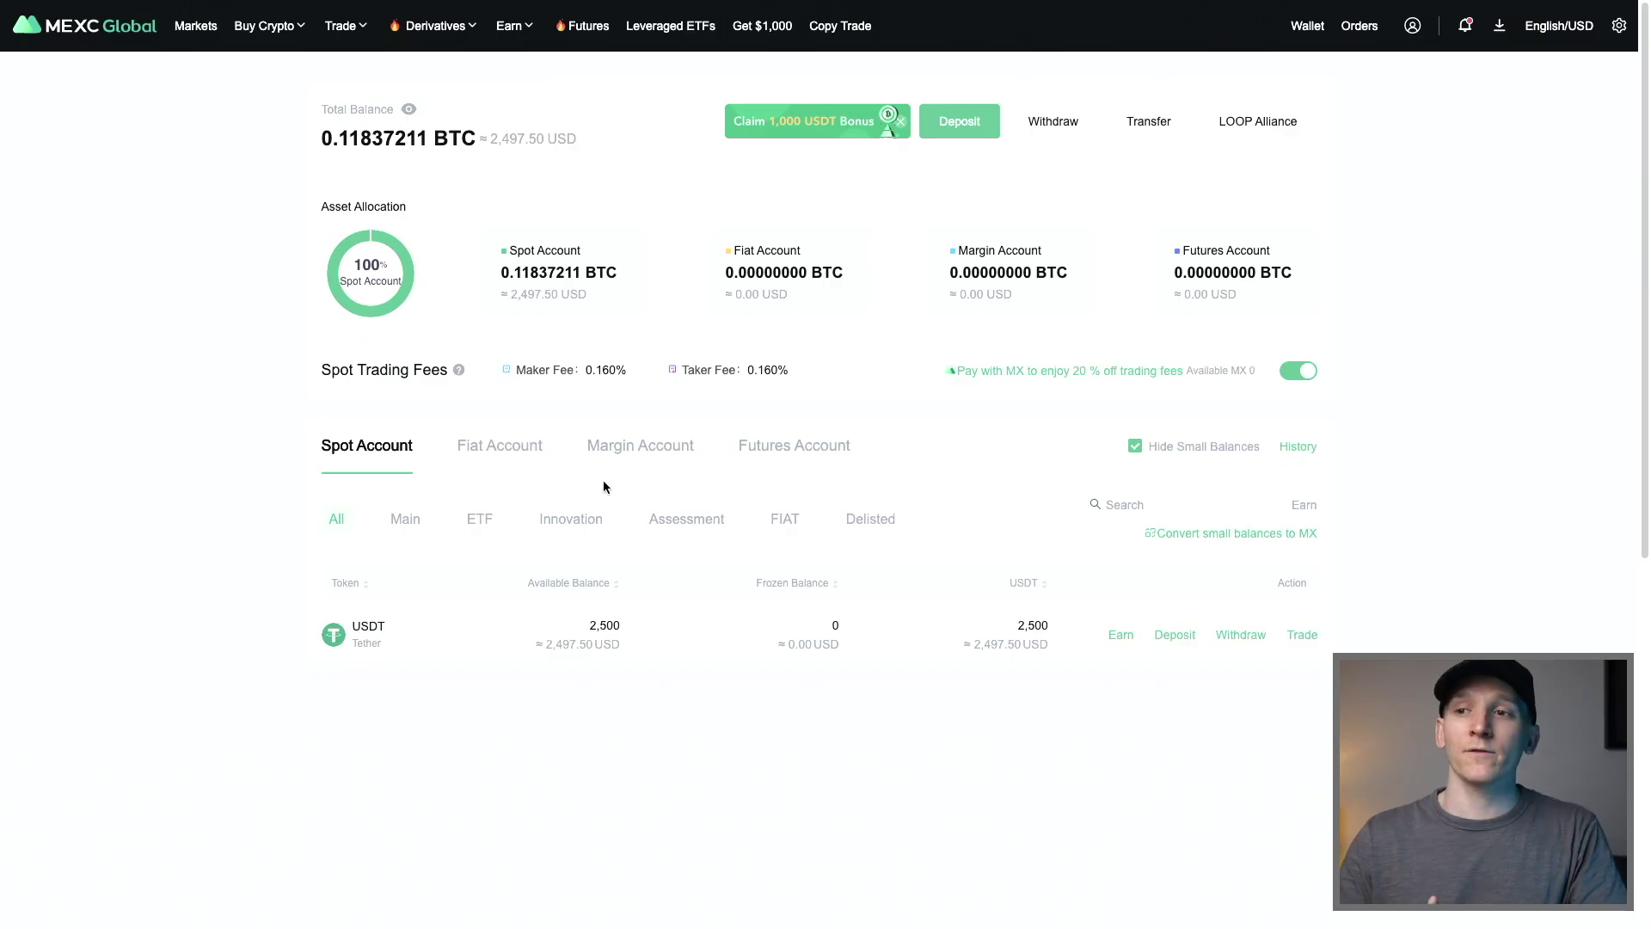
{"action": "mouse_move", "coordinate": [350, 34]}
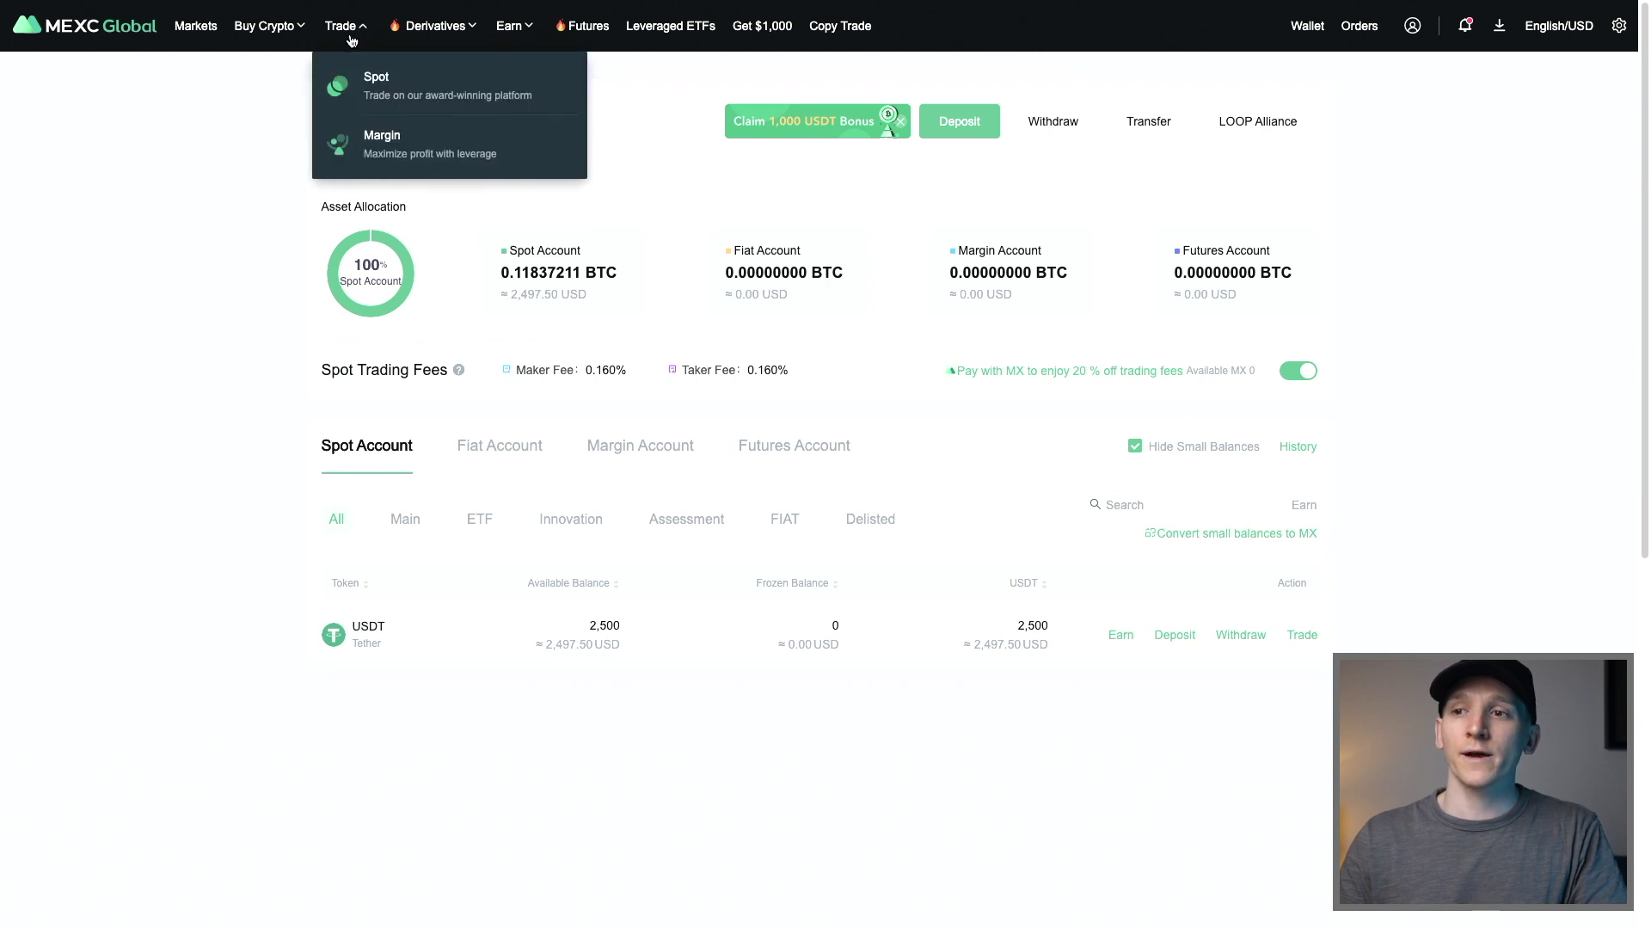
{"action": "left_click", "coordinate": [376, 86]}
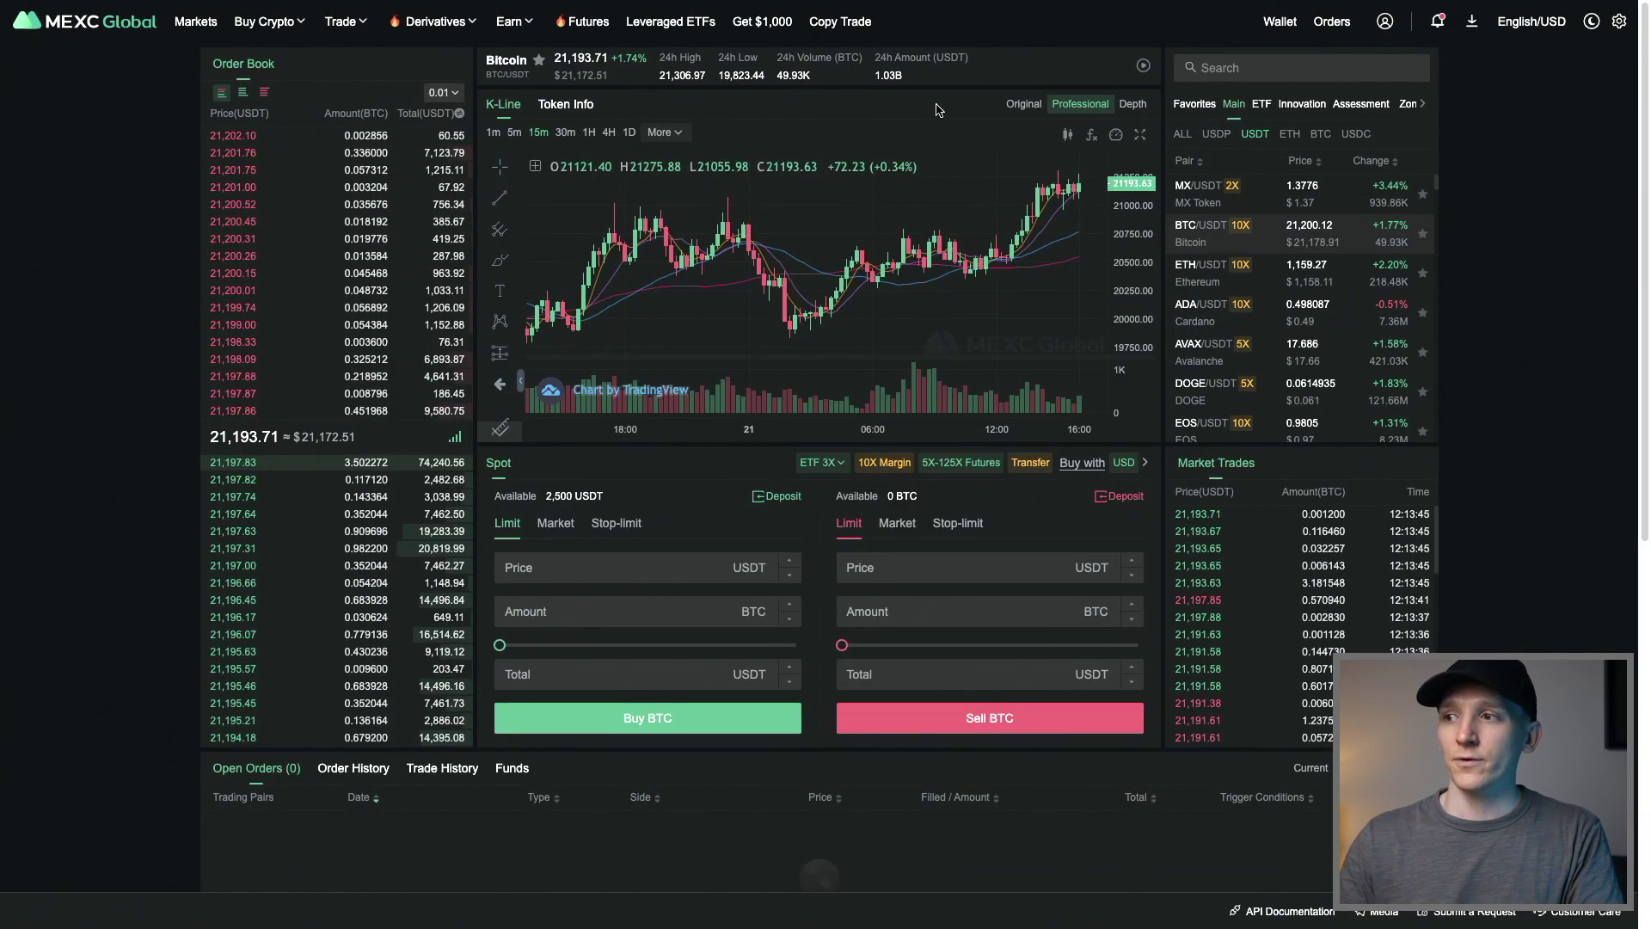
Step: Search the trading pairs for eth and open the ETH/USDT spot pair
{"action": "left_click", "coordinate": [1252, 71]}
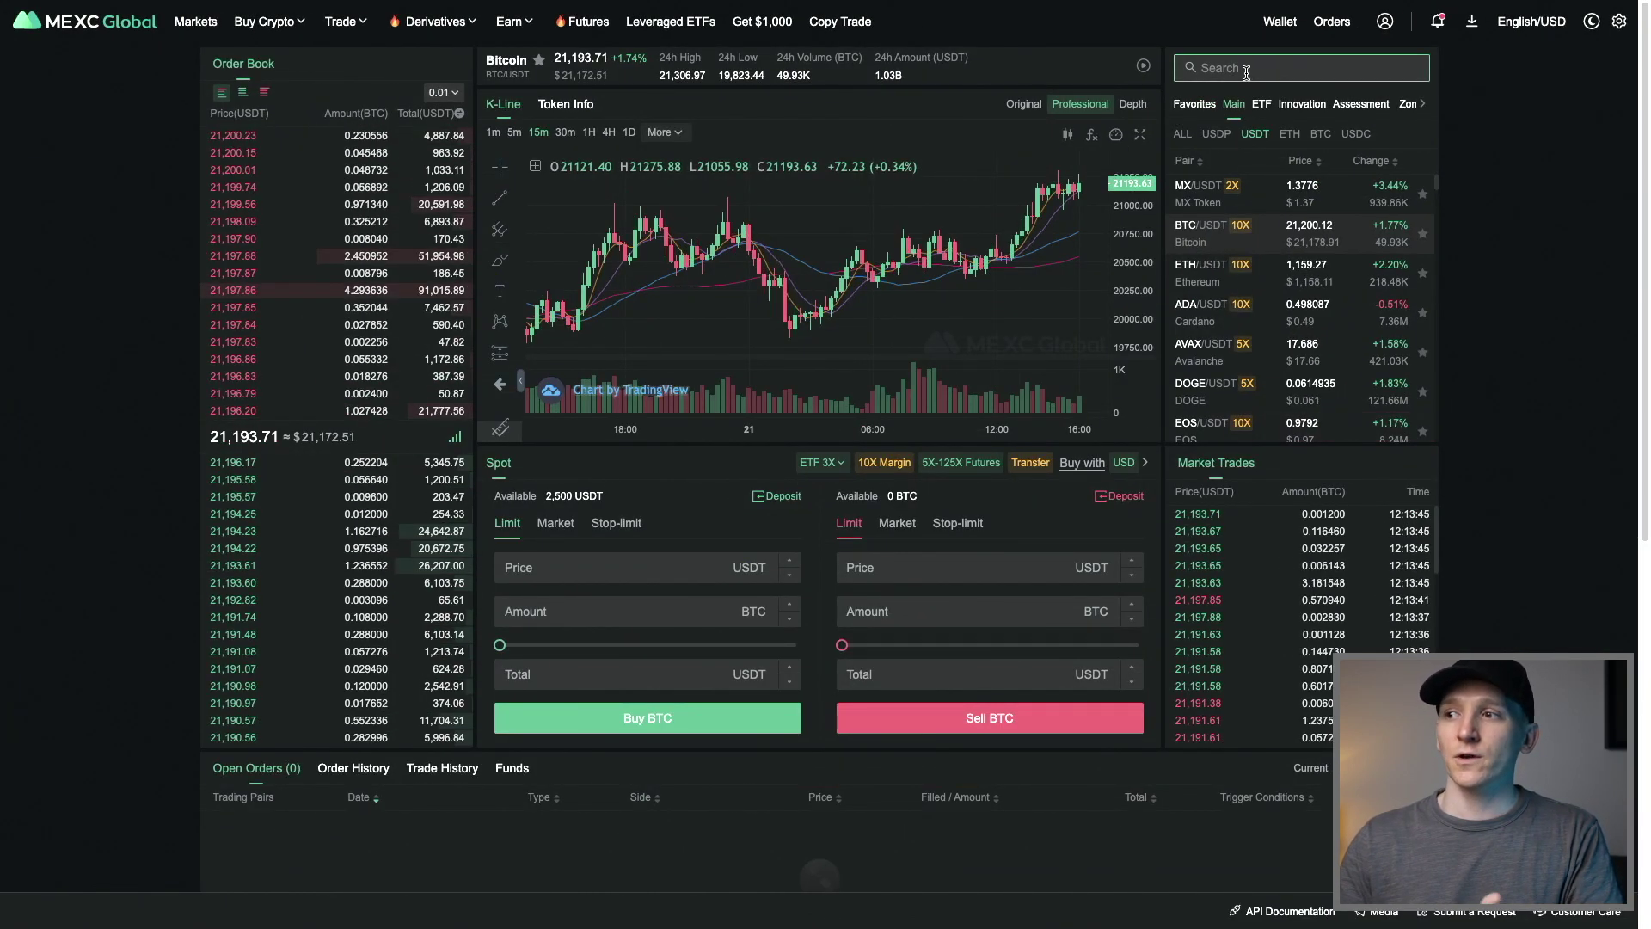
{"action": "left_click", "coordinate": [1245, 69]}
{"action": "type", "text": "eth"}
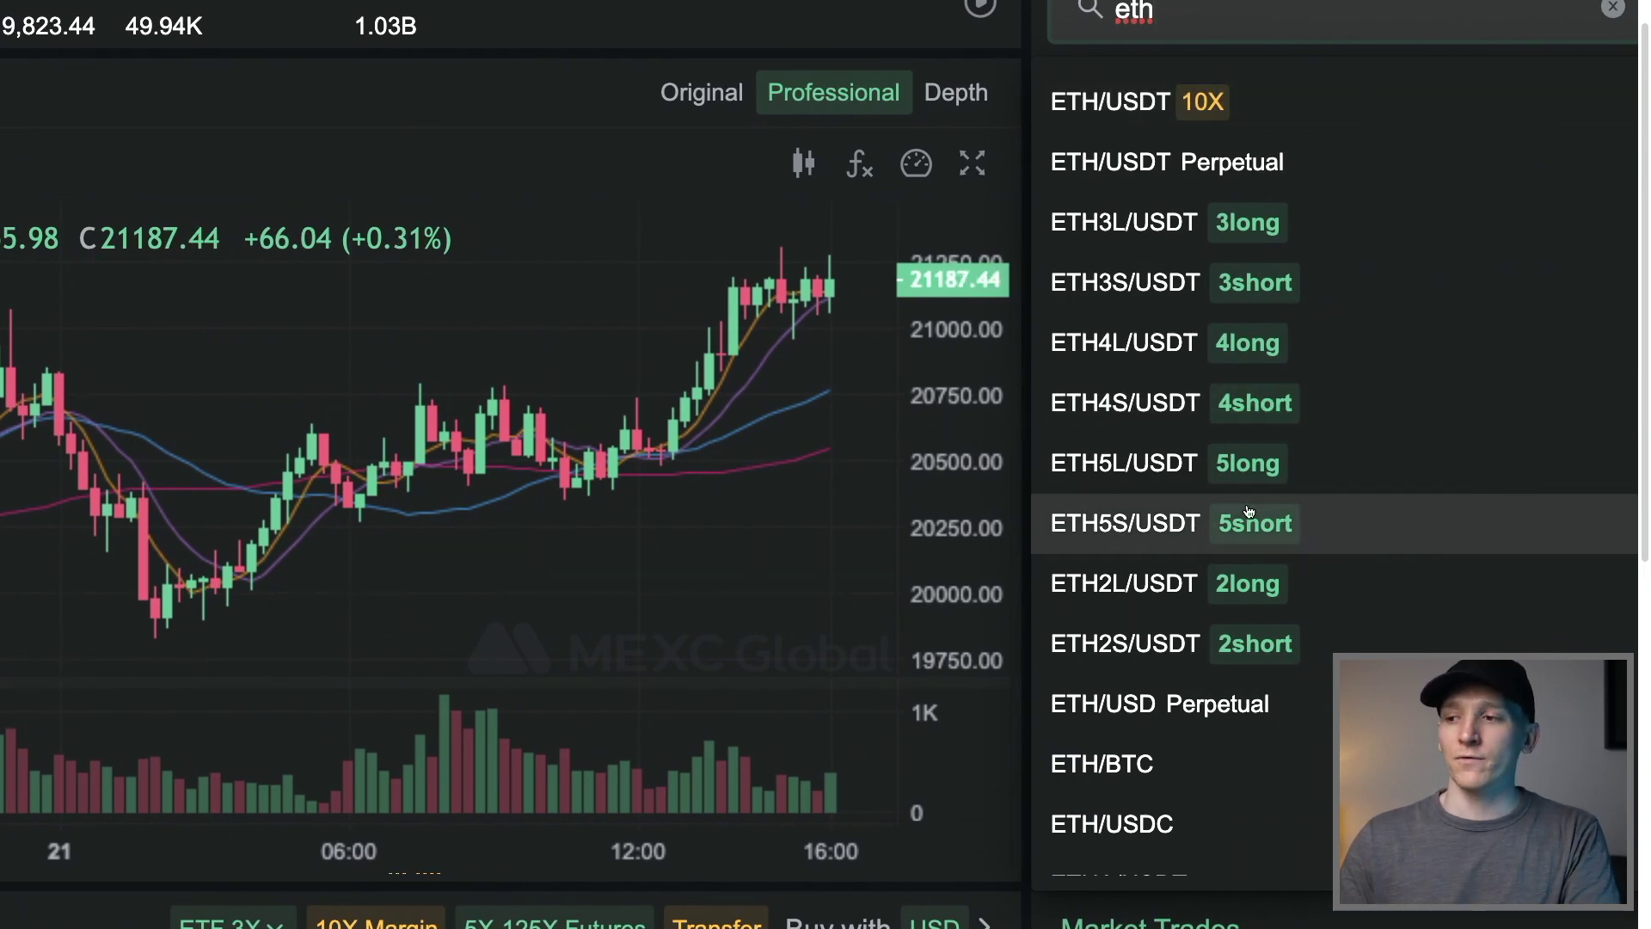
{"action": "left_click", "coordinate": [1122, 111]}
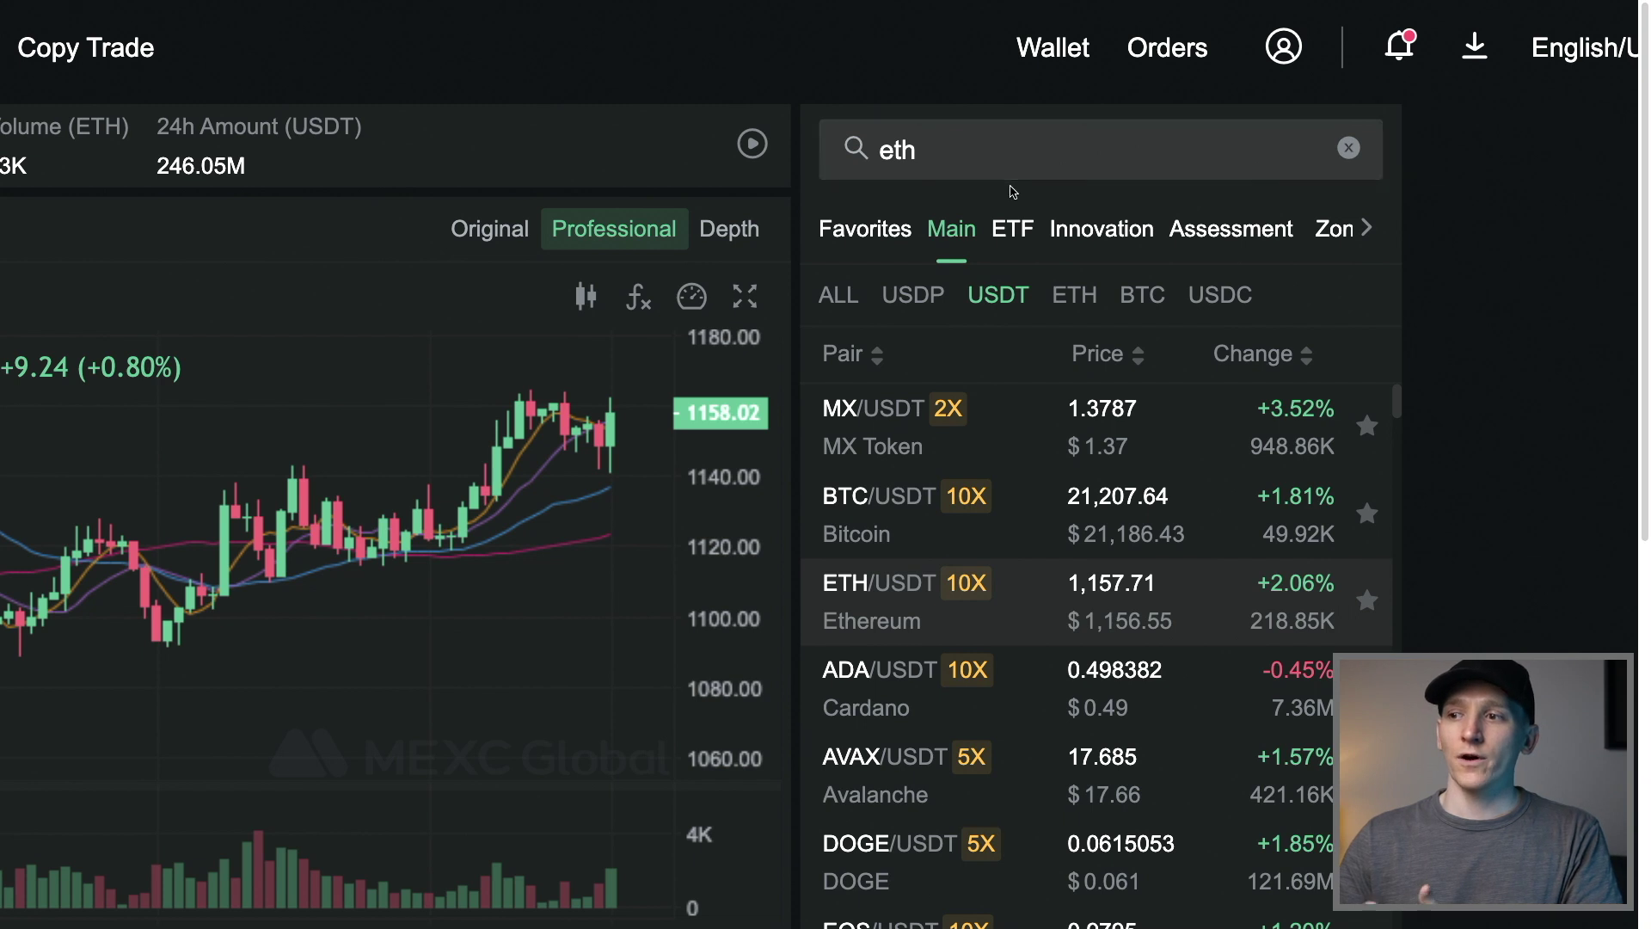
Step: List the USDC trading pairs and review the pairs matching the eth search without choosing another one
{"action": "scroll", "coordinate": [1012, 192], "scroll_direction": "down", "scroll_amount": 1}
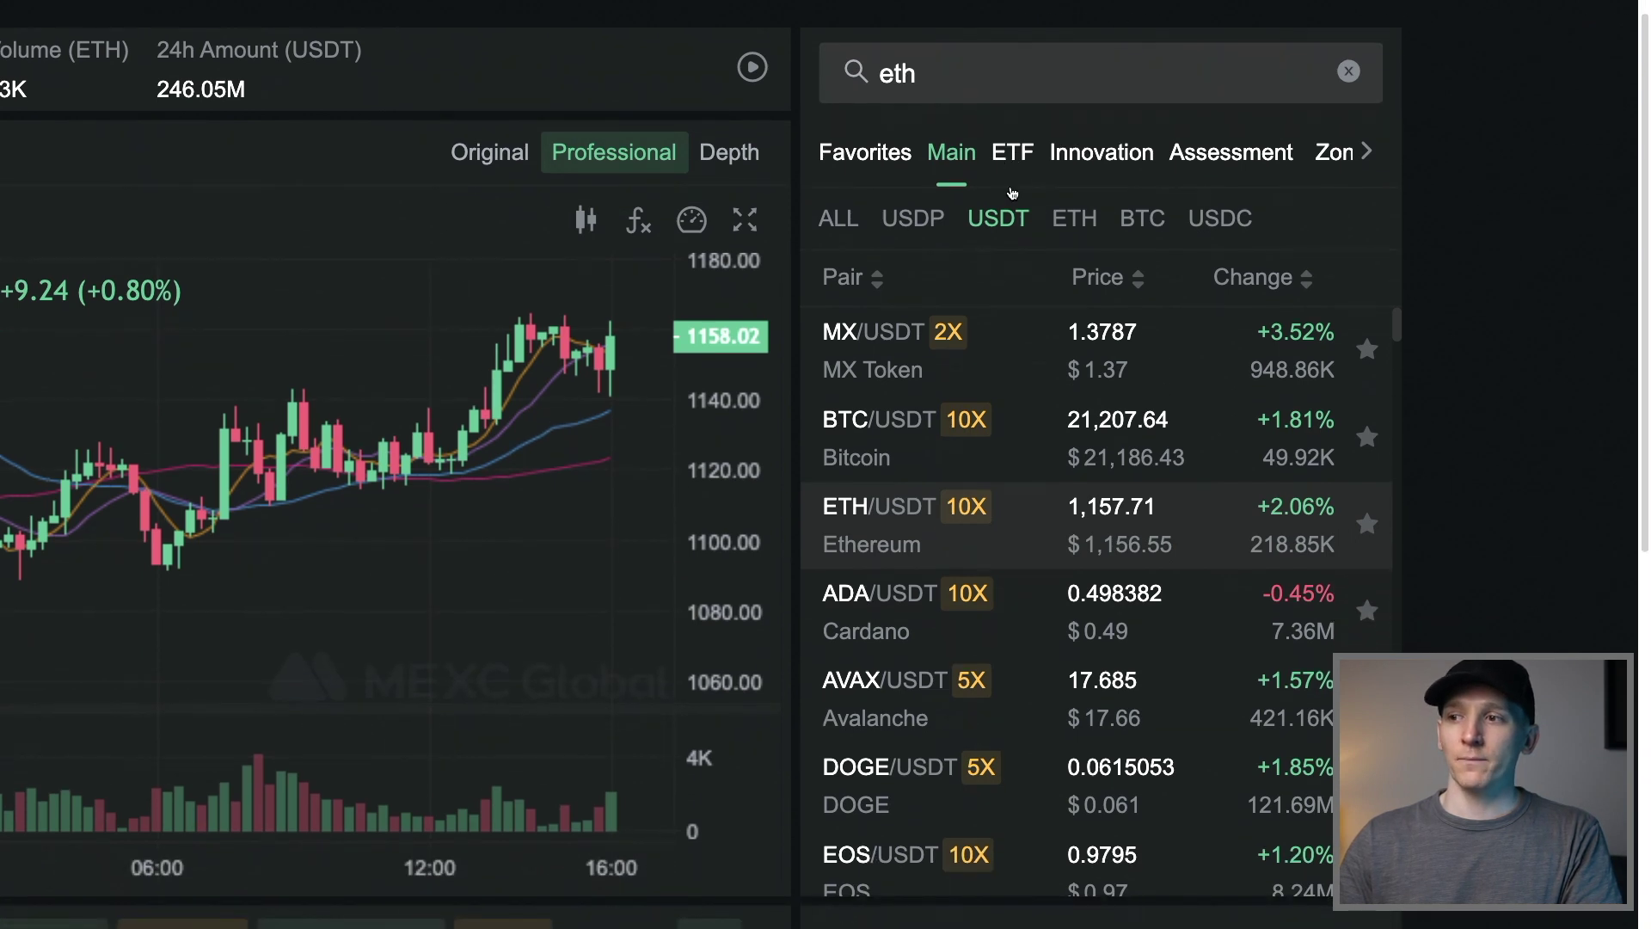
{"action": "left_click", "coordinate": [1224, 222]}
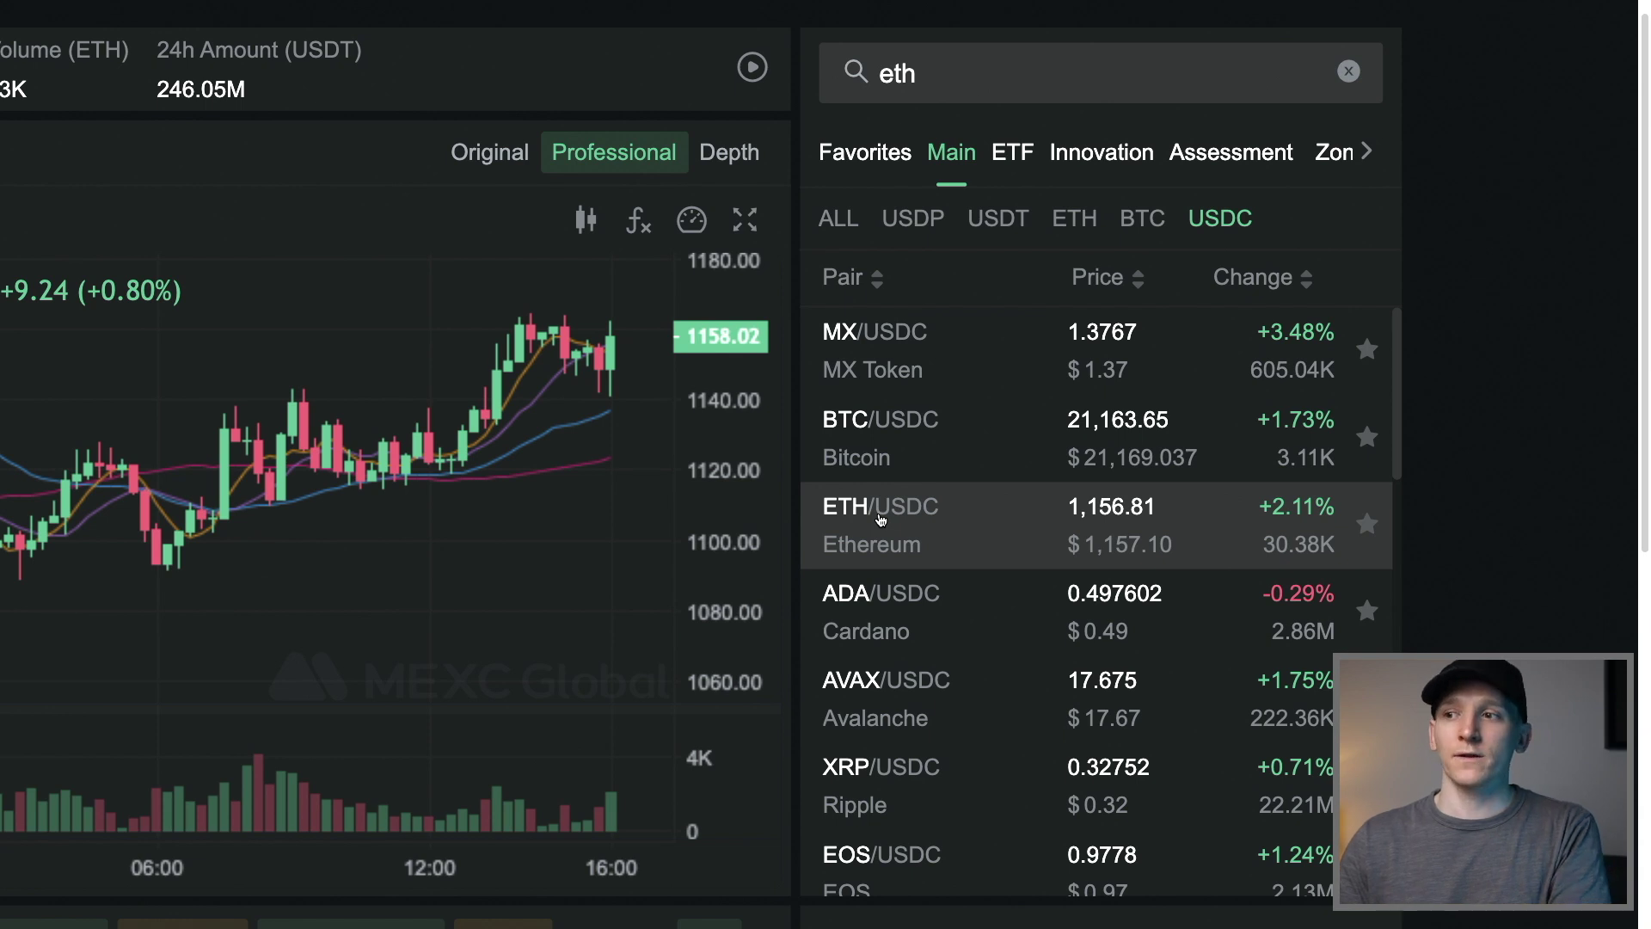
{"action": "left_click", "coordinate": [948, 78]}
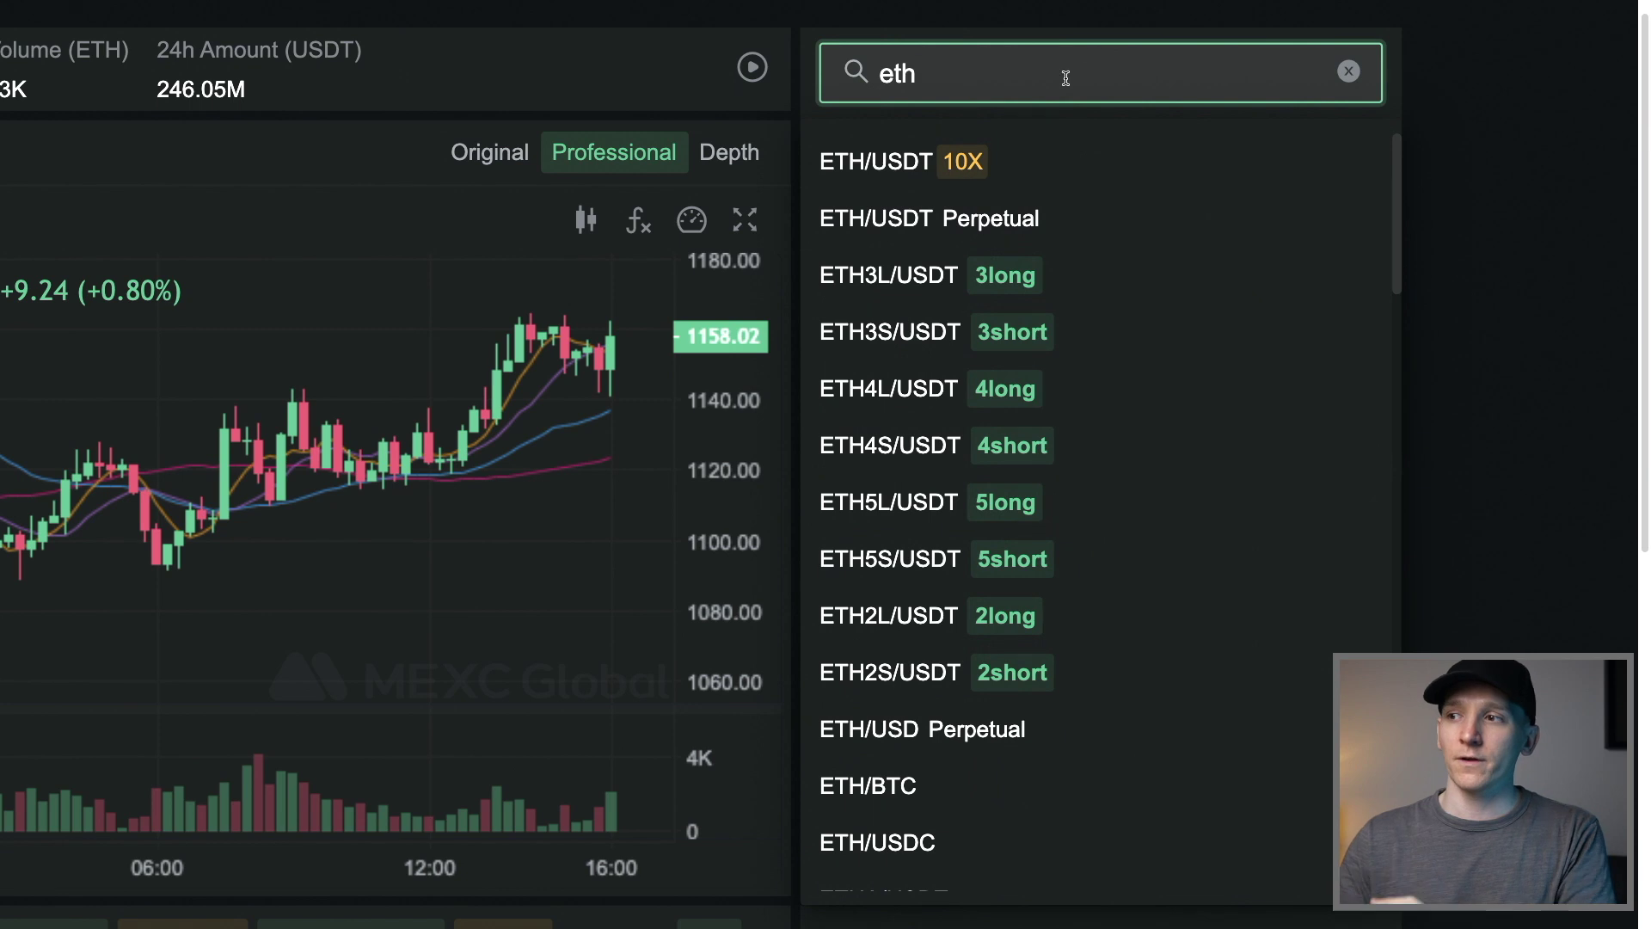
{"action": "left_click", "coordinate": [1467, 214]}
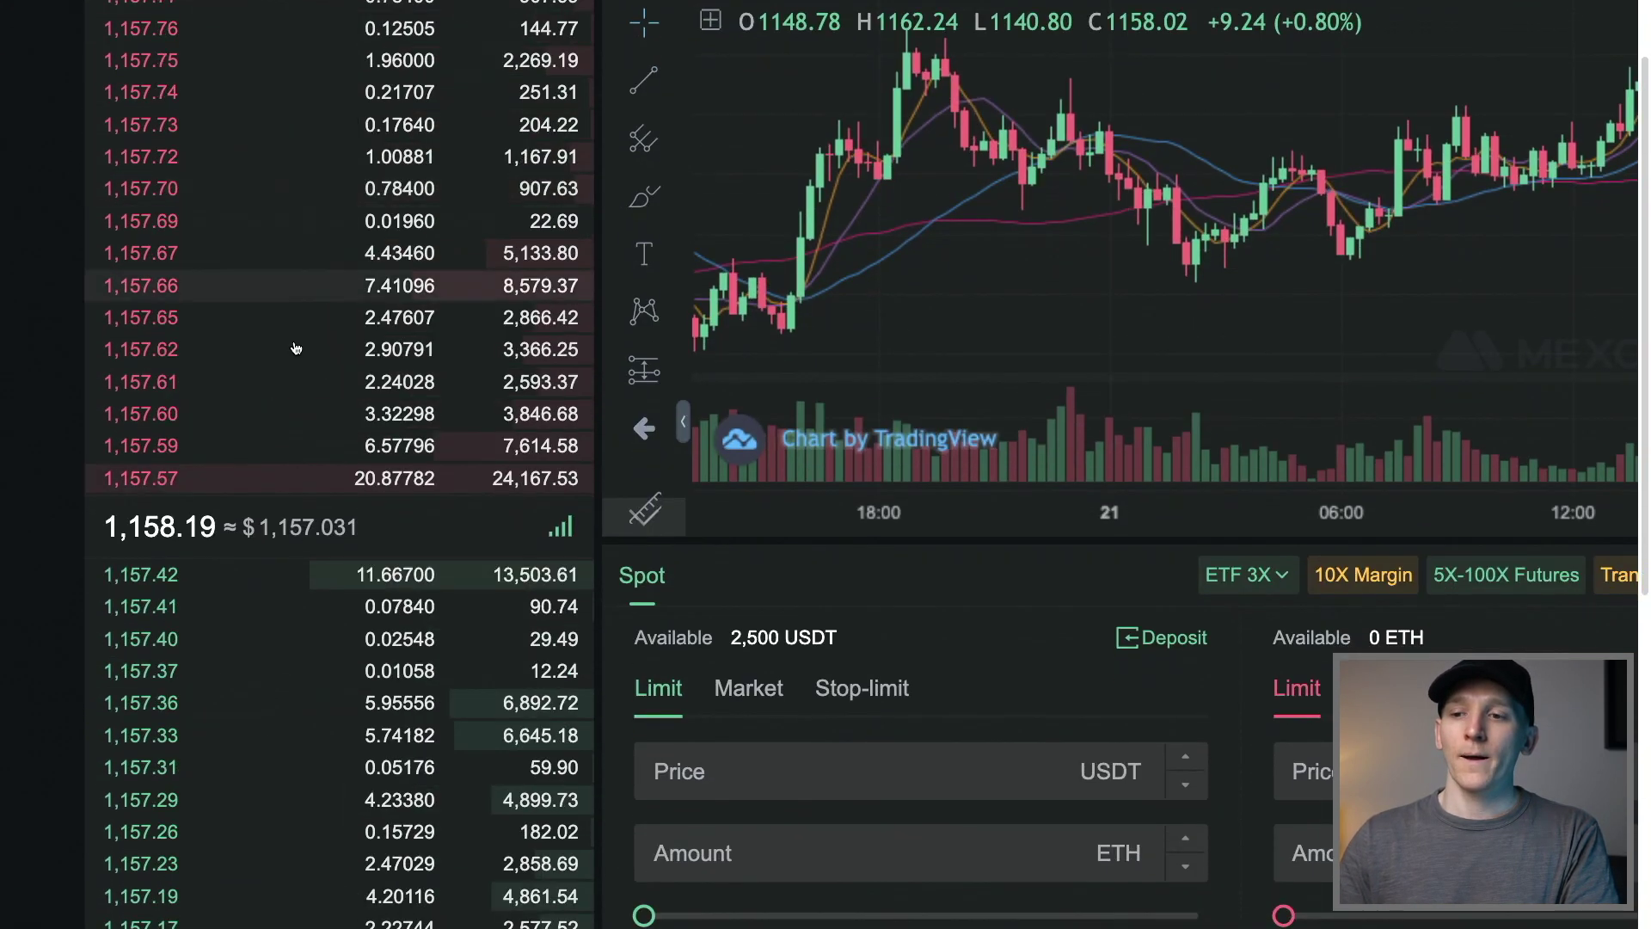
Step: Examine the ETH/USDT order book, including the current price, the buy orders below it and the sell orders above it
{"action": "scroll", "coordinate": [292, 474], "scroll_direction": "down", "scroll_amount": 2}
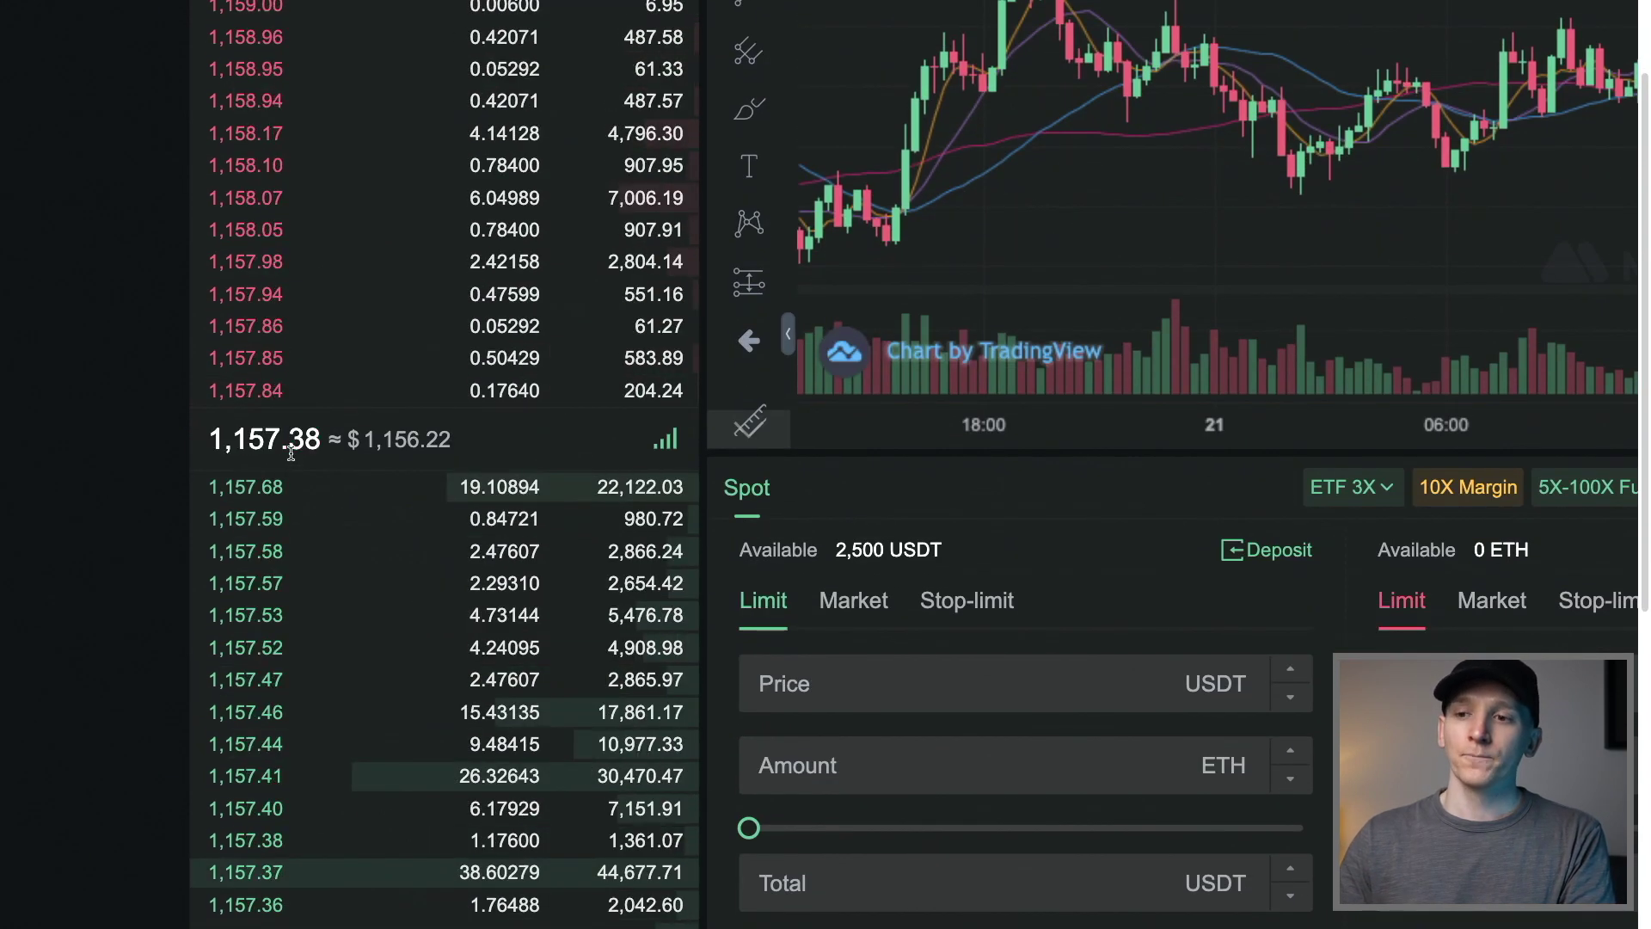
{"action": "scroll", "coordinate": [292, 454], "scroll_direction": "down", "scroll_amount": 1}
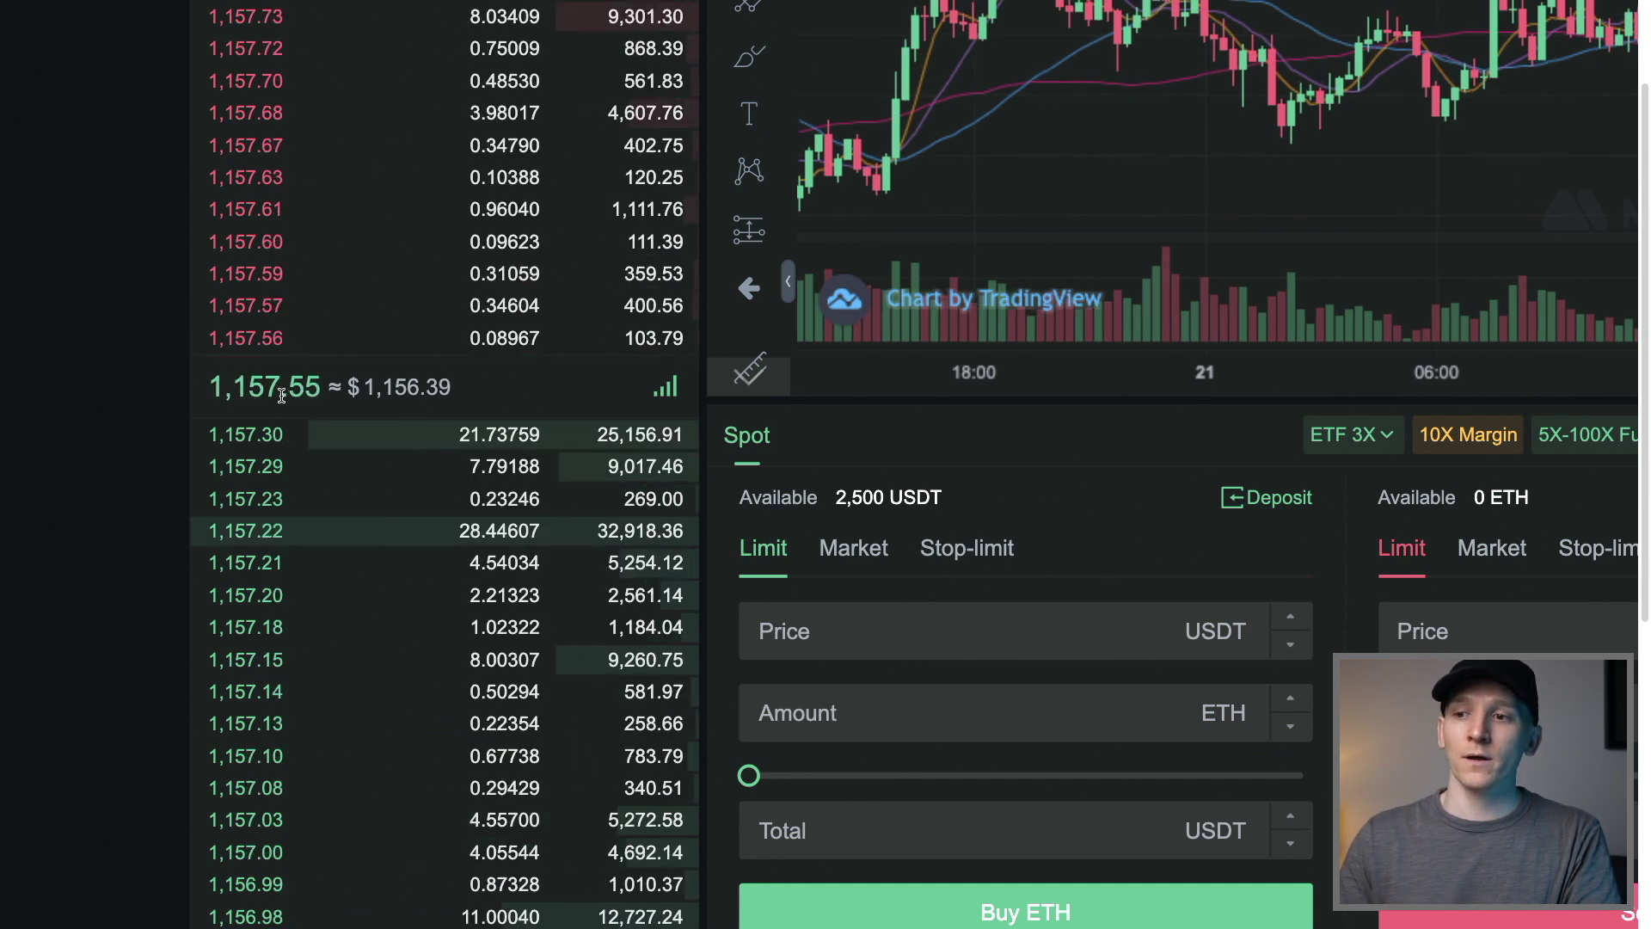
{"action": "scroll", "coordinate": [282, 395], "scroll_direction": "down", "scroll_amount": 1}
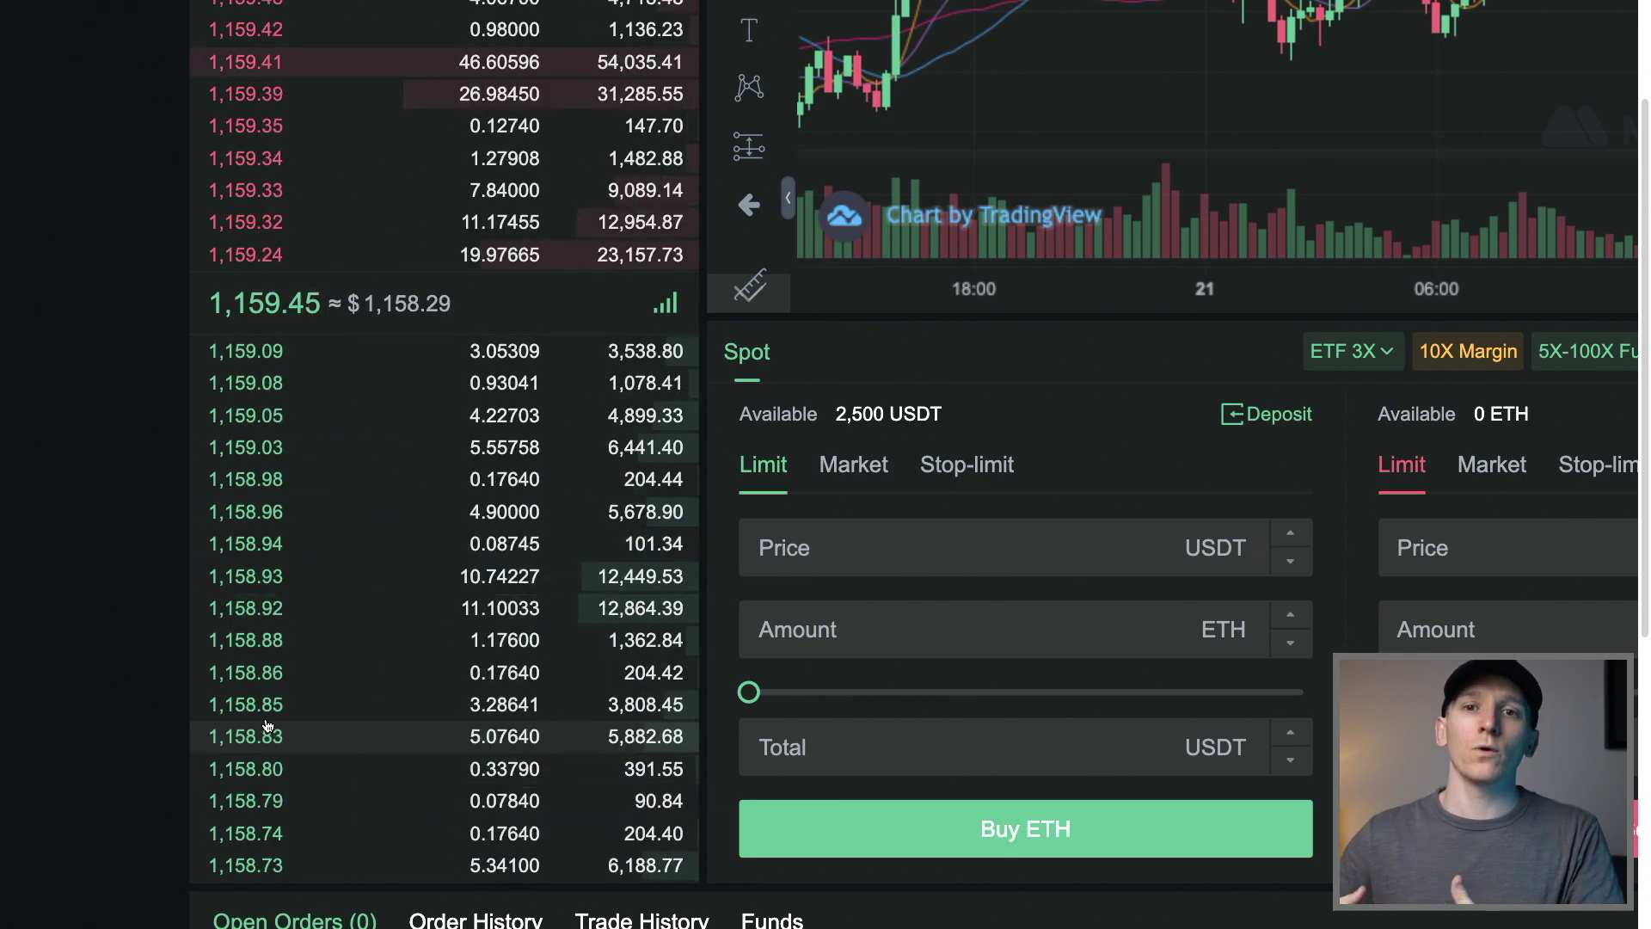
{"action": "scroll", "coordinate": [266, 726], "scroll_direction": "up", "scroll_amount": 1}
{"action": "scroll", "coordinate": [266, 726], "scroll_direction": "up", "scroll_amount": 2}
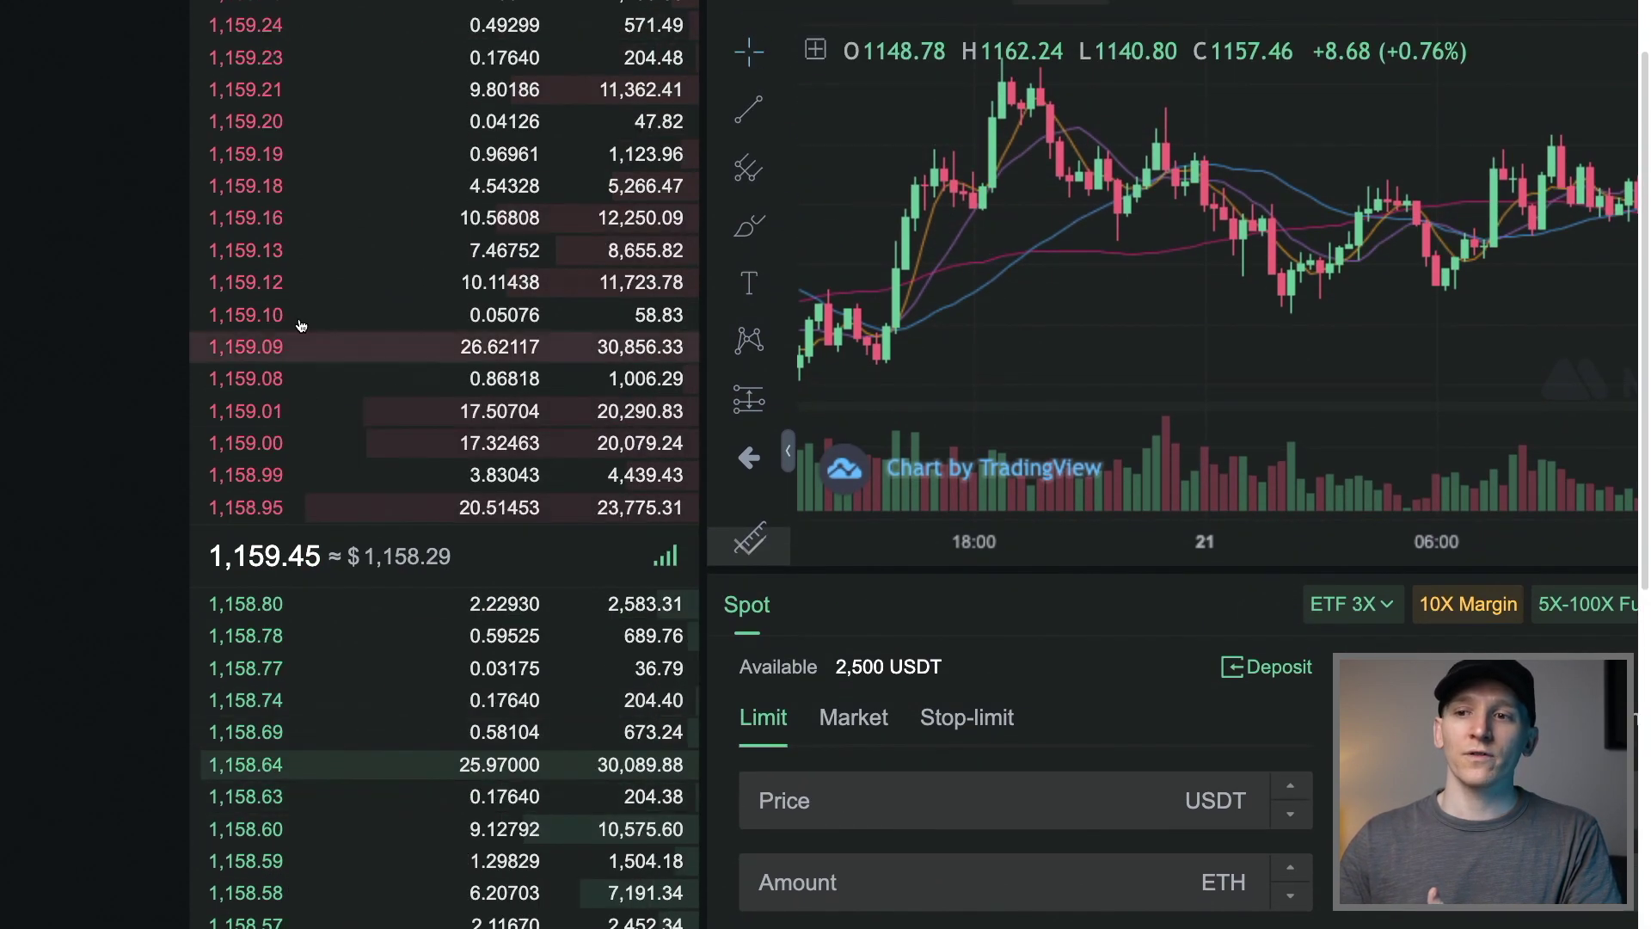
{"action": "scroll", "coordinate": [270, 284], "scroll_direction": "up", "scroll_amount": 1}
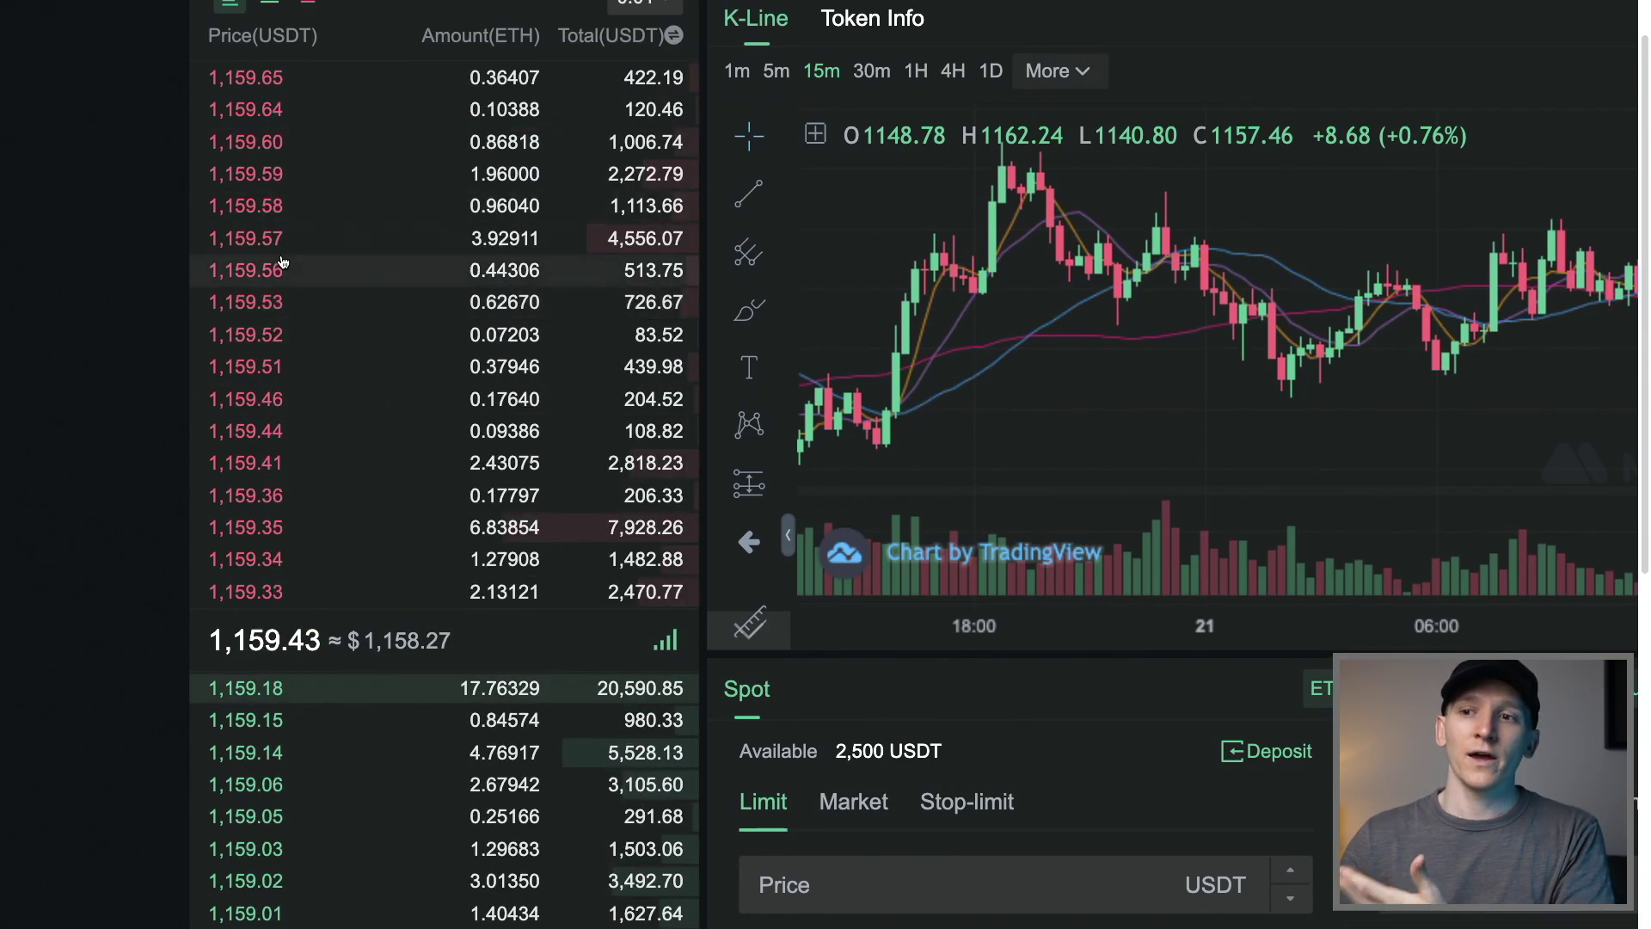
{"action": "scroll", "coordinate": [291, 207], "scroll_direction": "down", "scroll_amount": 1}
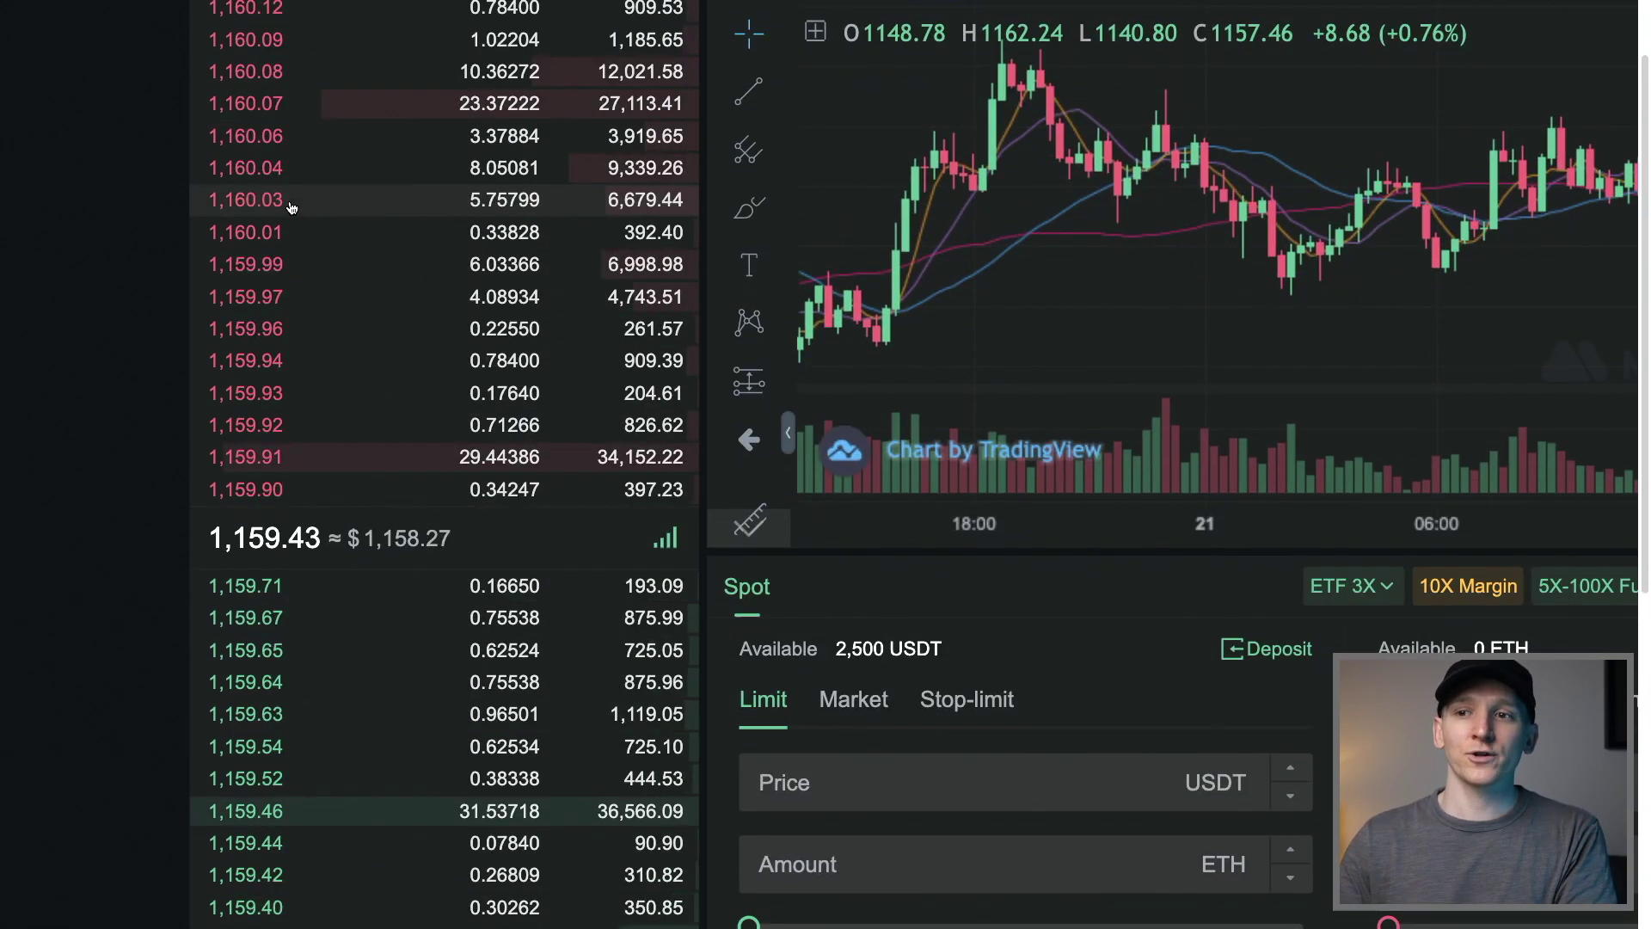
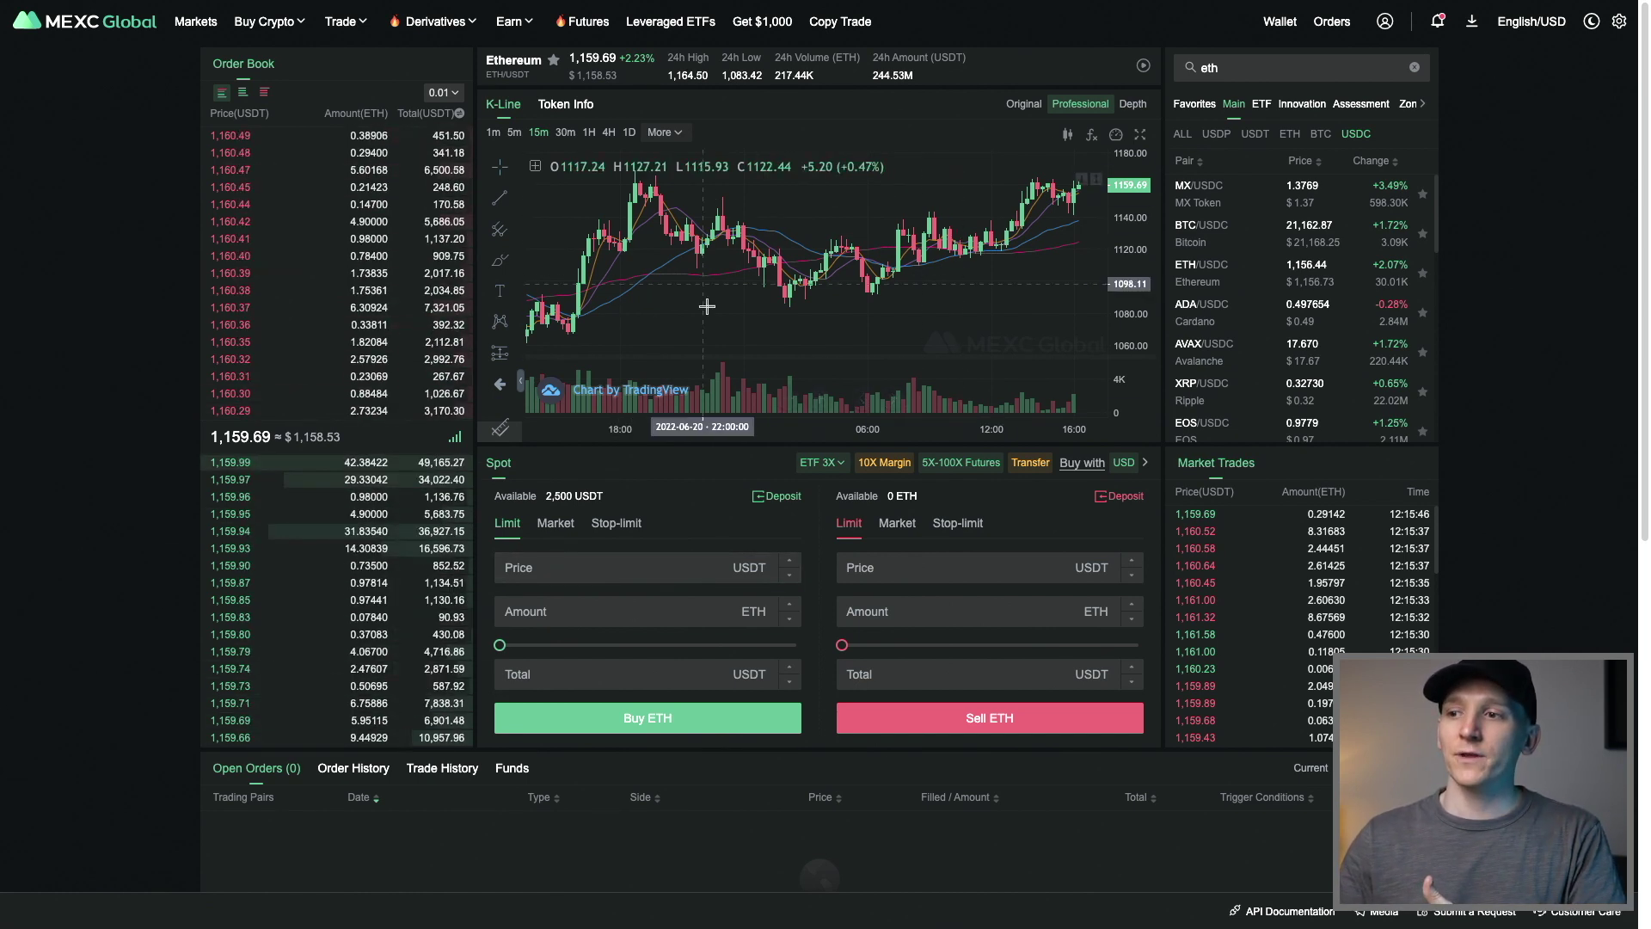
Step: Compare the ETH/USDT price chart at the 1D, 1H, 15m and 4H intervals, and leave it at 30m
{"action": "scroll", "coordinate": [639, 234], "scroll_direction": "up", "scroll_amount": 1}
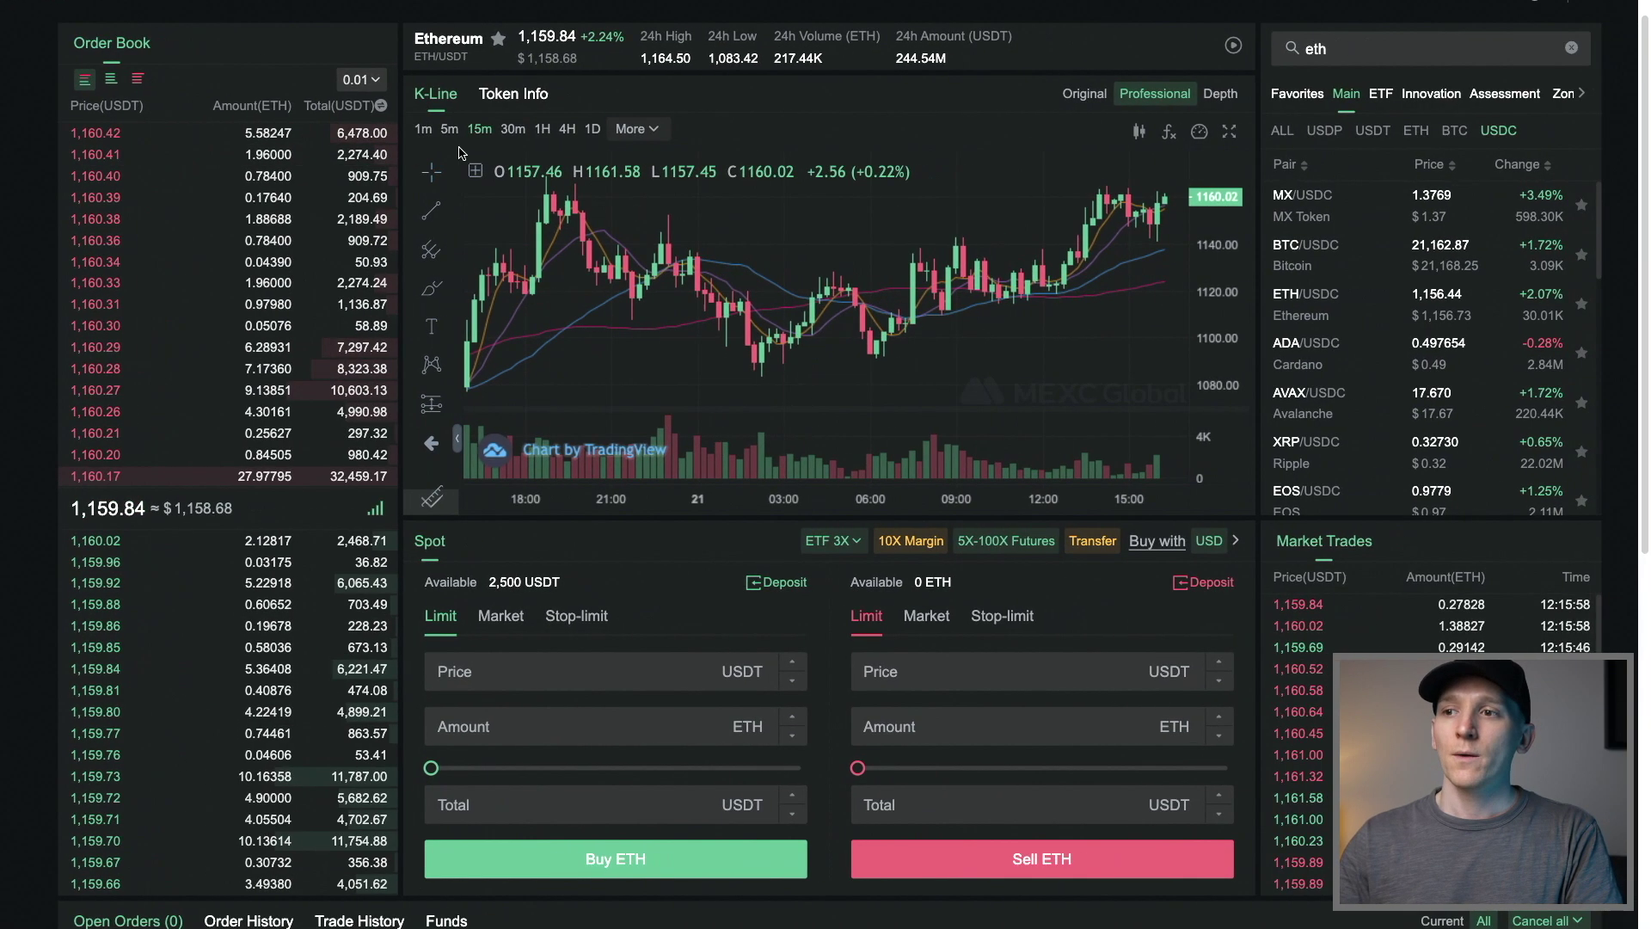
{"action": "left_click", "coordinate": [595, 135]}
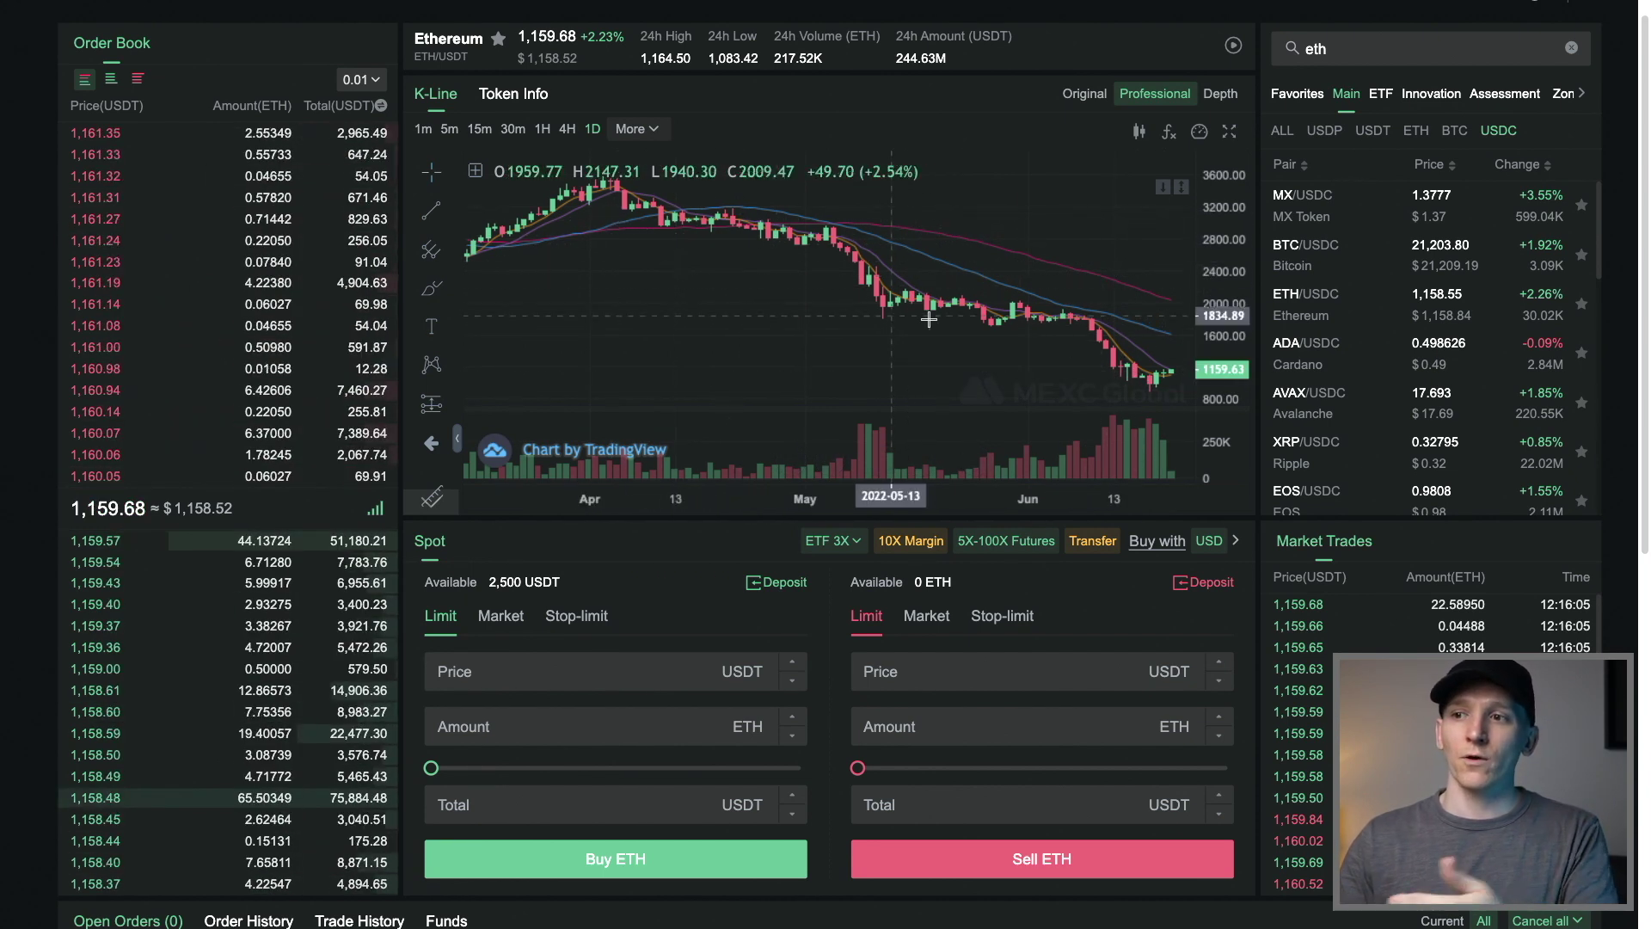
{"action": "left_click", "coordinate": [543, 129]}
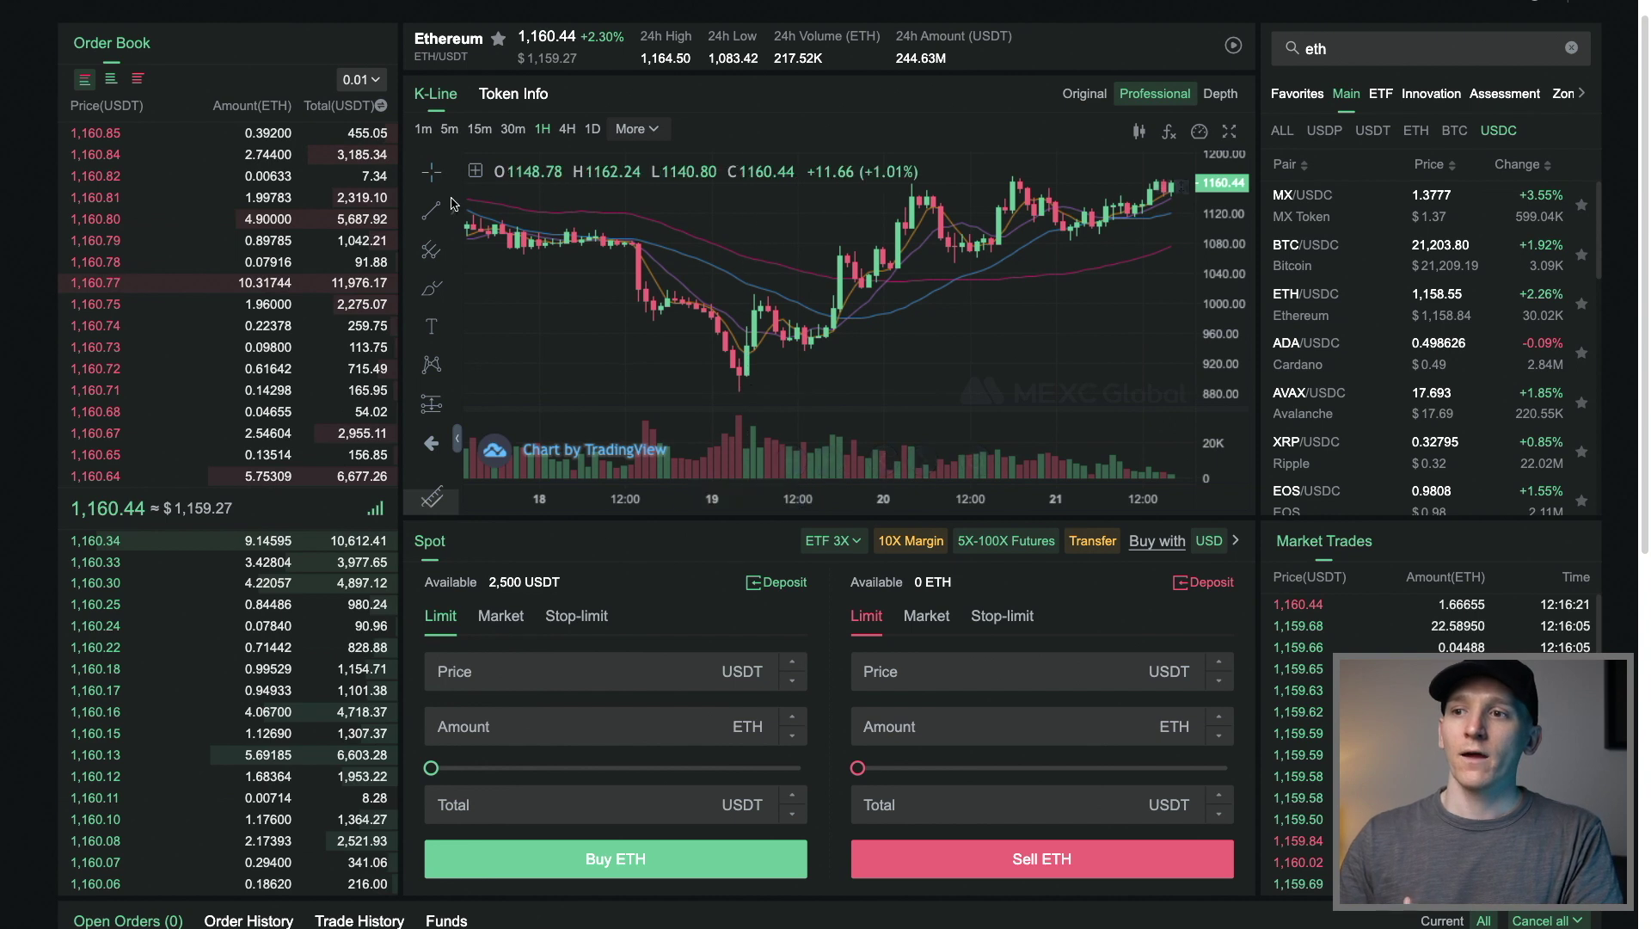
{"action": "left_click", "coordinate": [479, 131]}
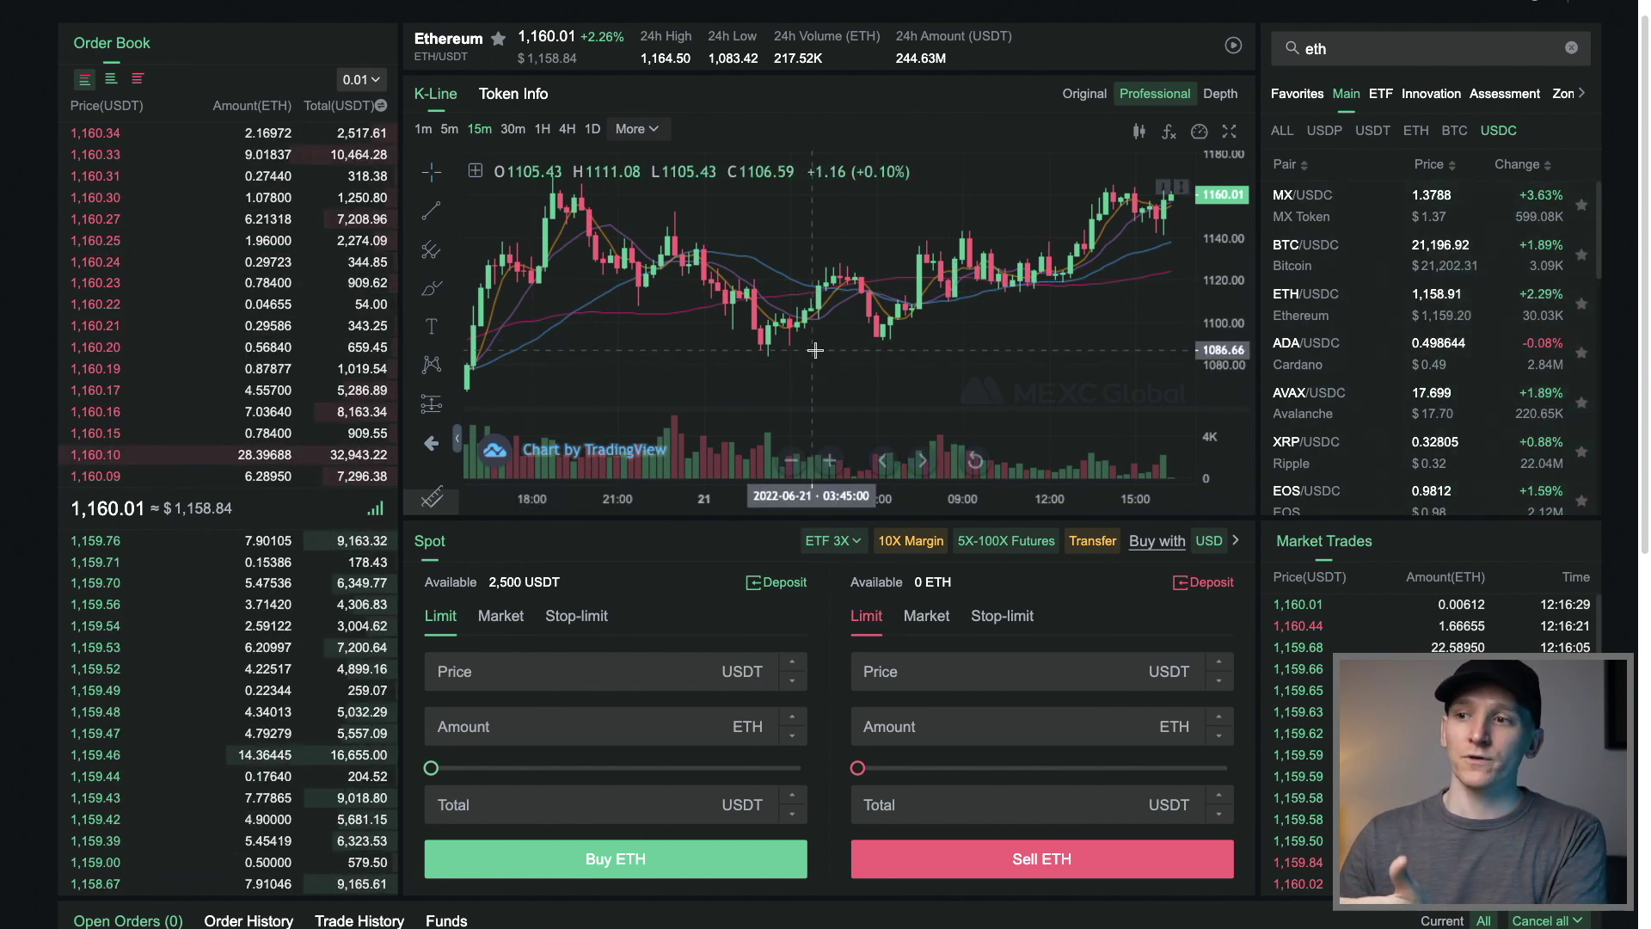
{"action": "left_click", "coordinate": [568, 129]}
{"action": "left_click", "coordinate": [591, 129]}
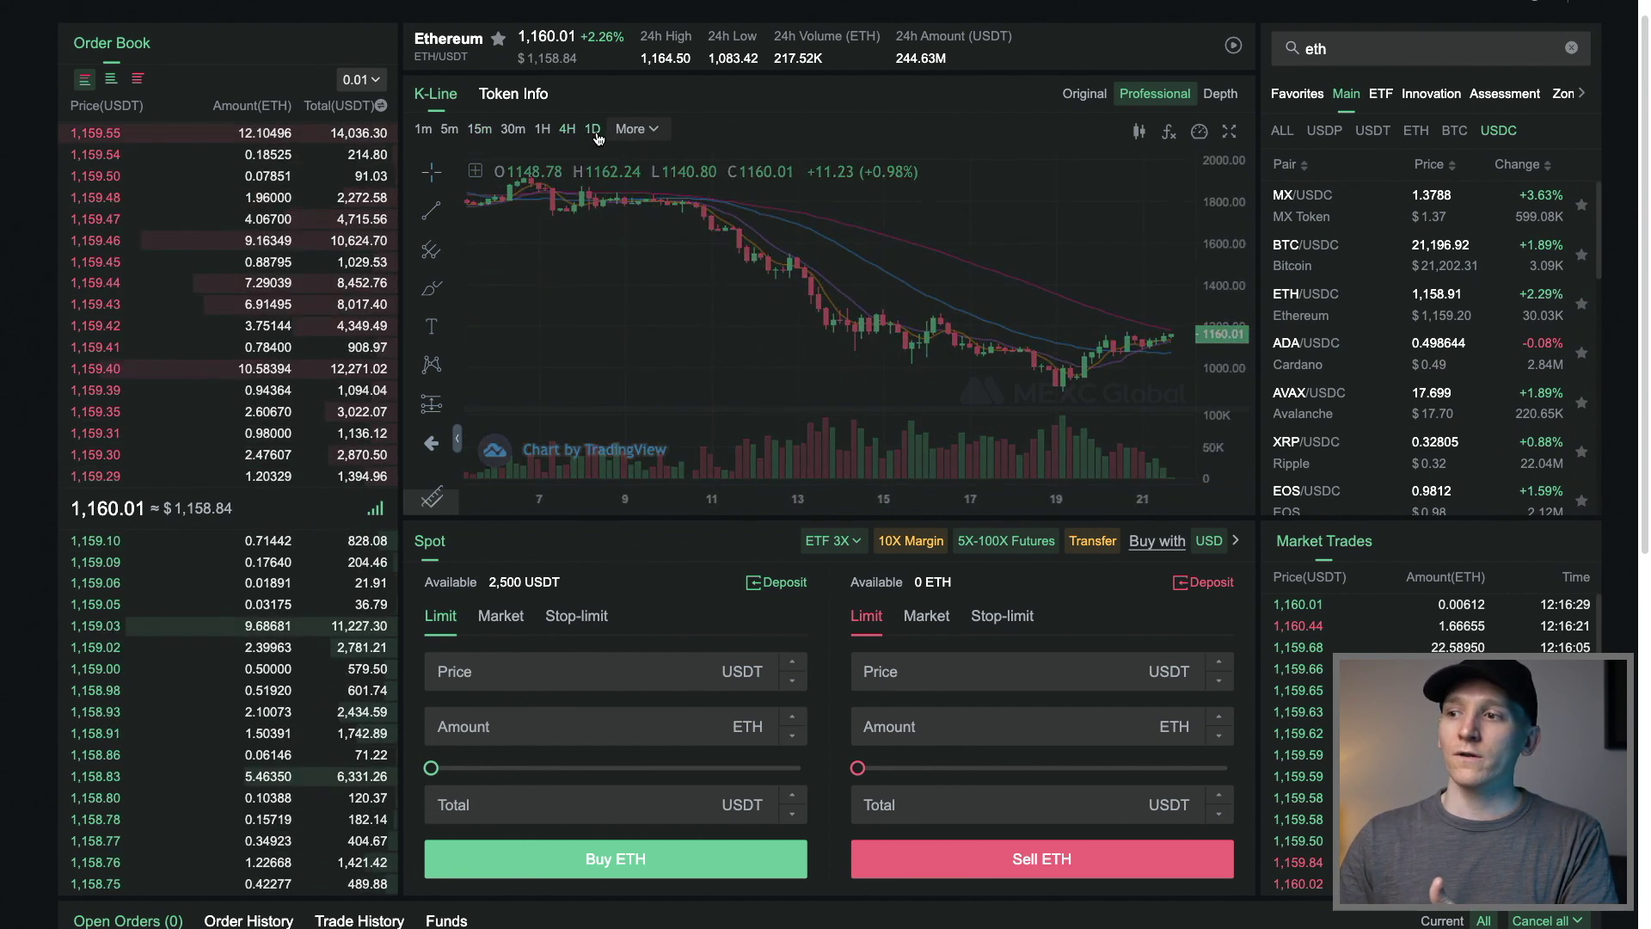
{"action": "left_click", "coordinate": [512, 129]}
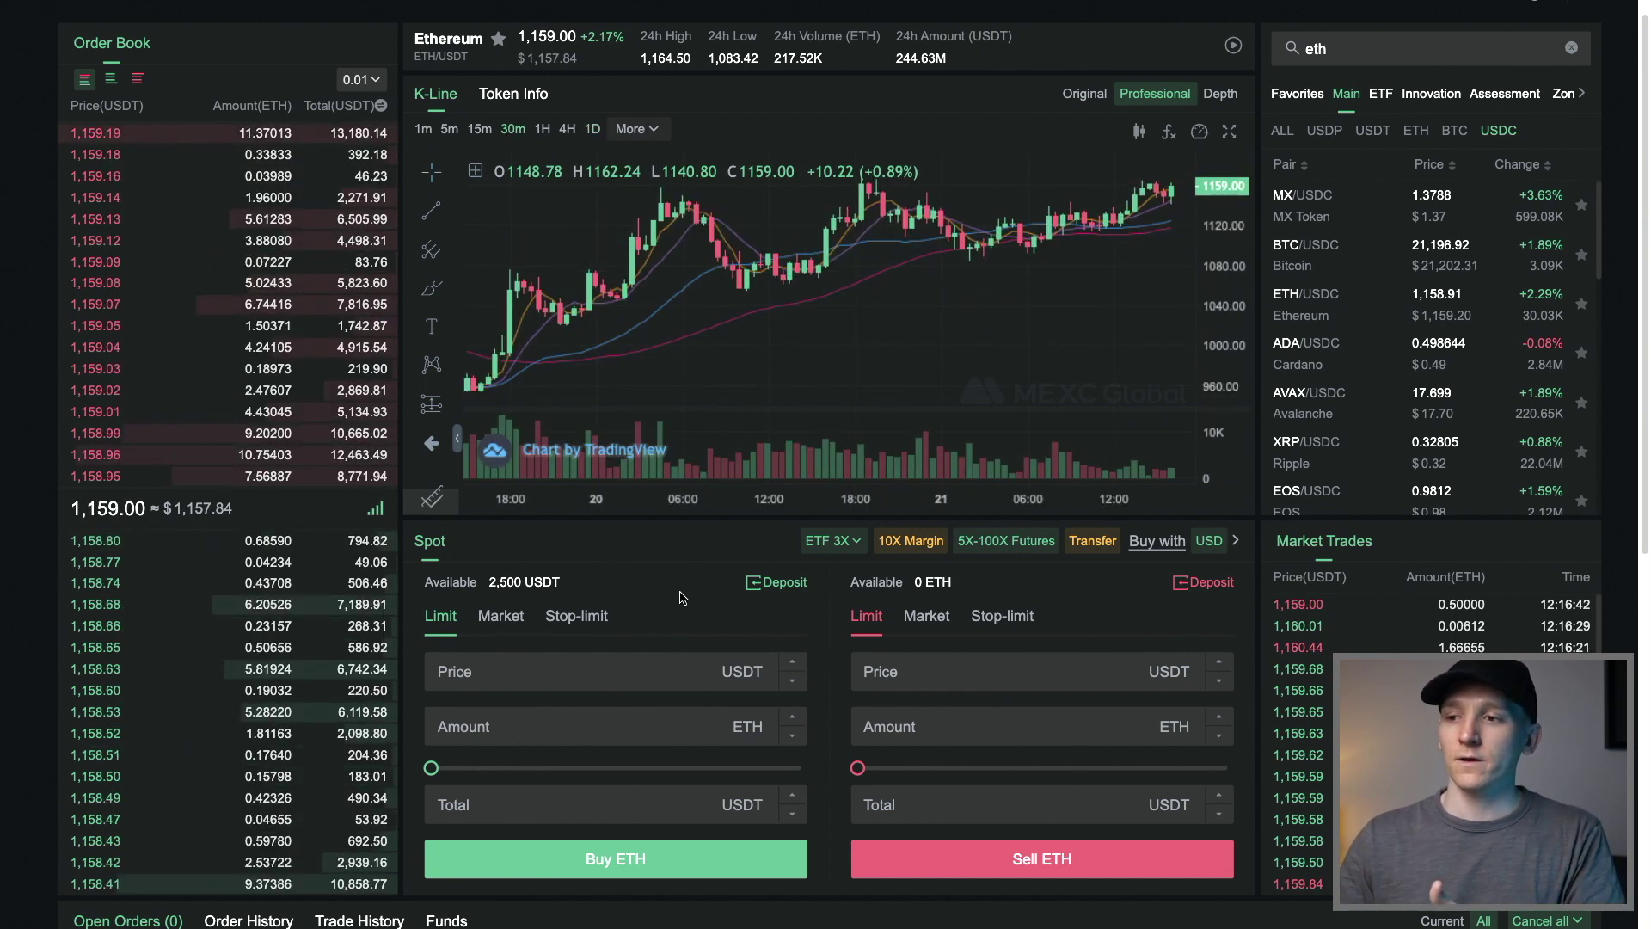
Step: Set up a market buy order for ETH with a total of 500 USDT, trying the amount slider along the way
{"action": "scroll", "coordinate": [748, 591], "scroll_direction": "down", "scroll_amount": 1}
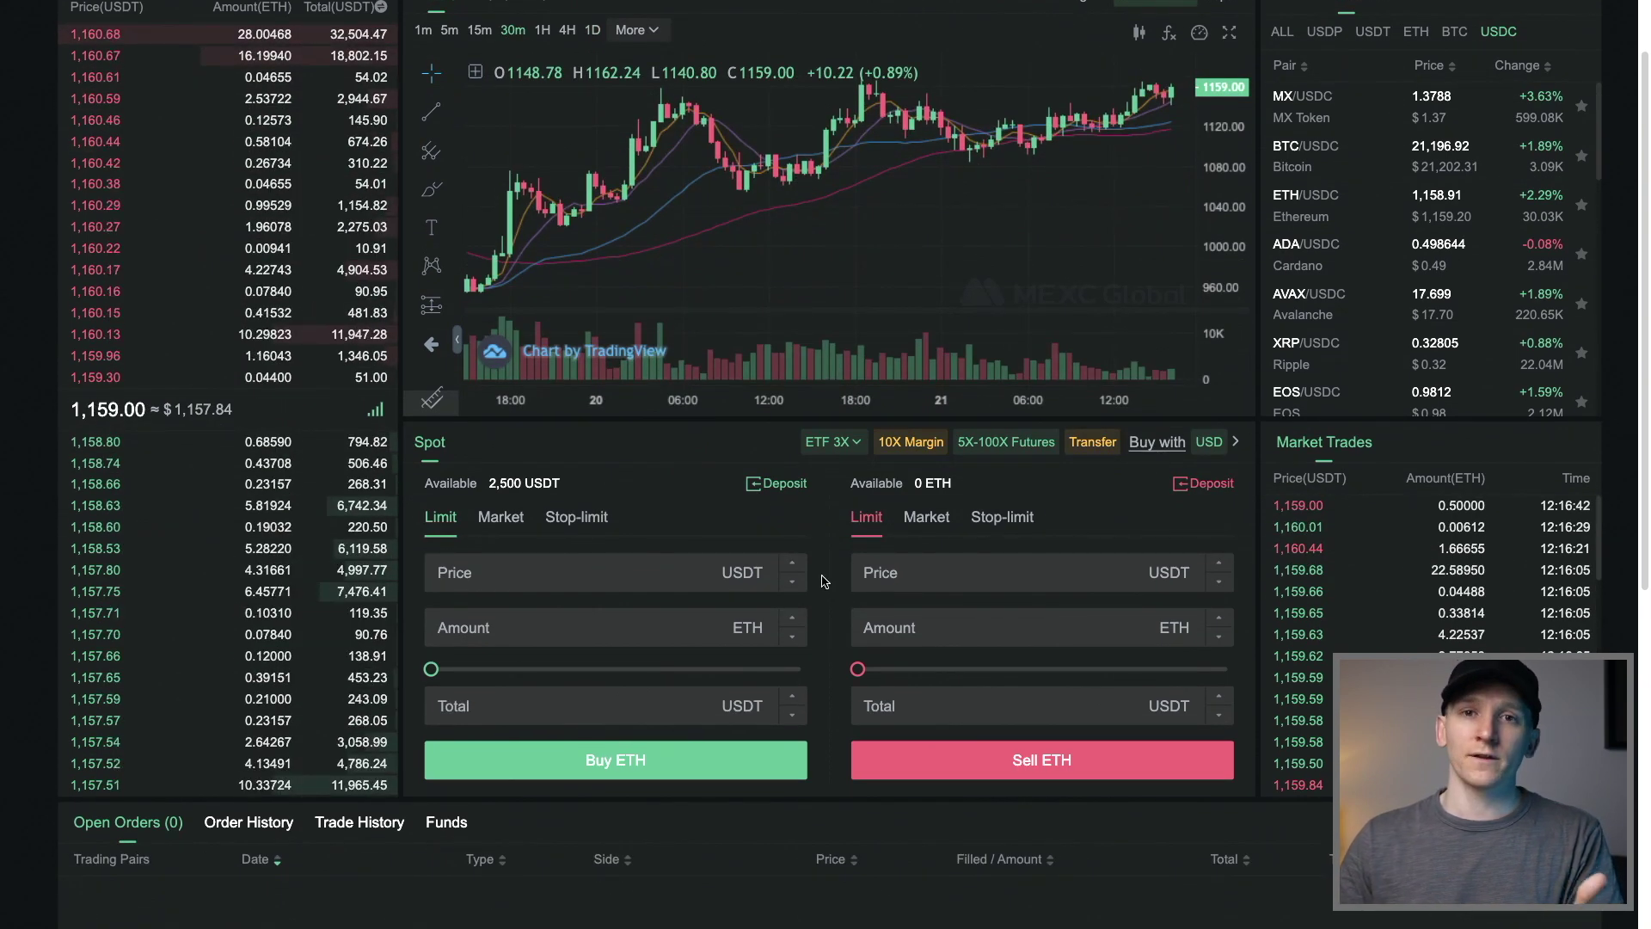
{"action": "scroll", "coordinate": [822, 532], "scroll_direction": "down", "scroll_amount": 2}
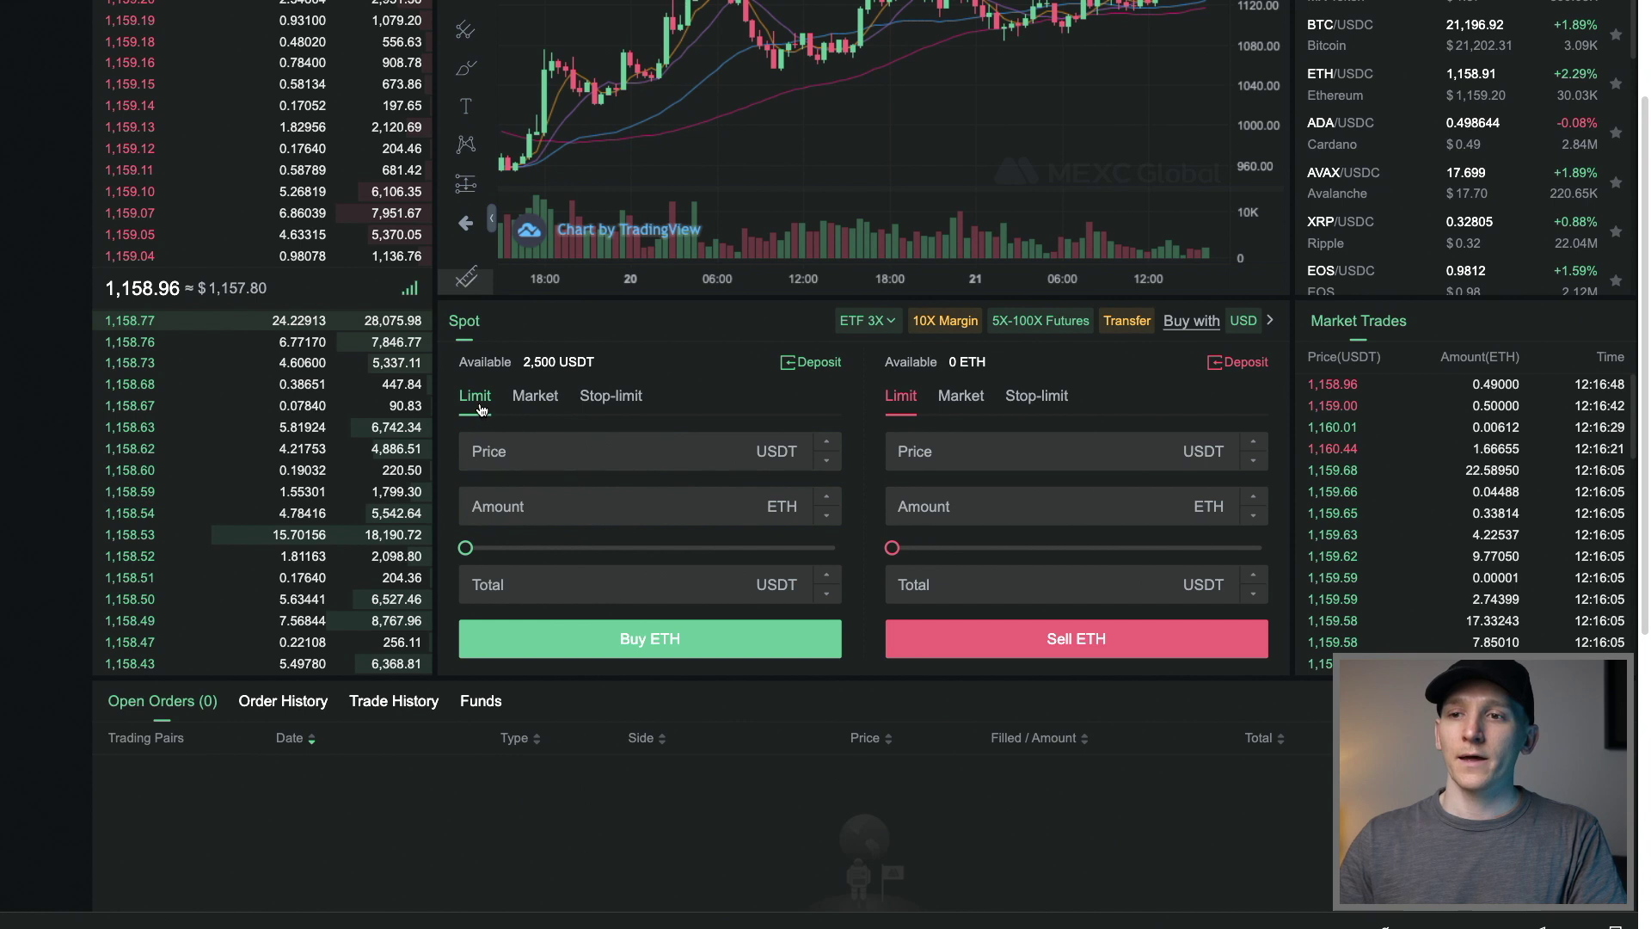
{"action": "left_click", "coordinate": [546, 399]}
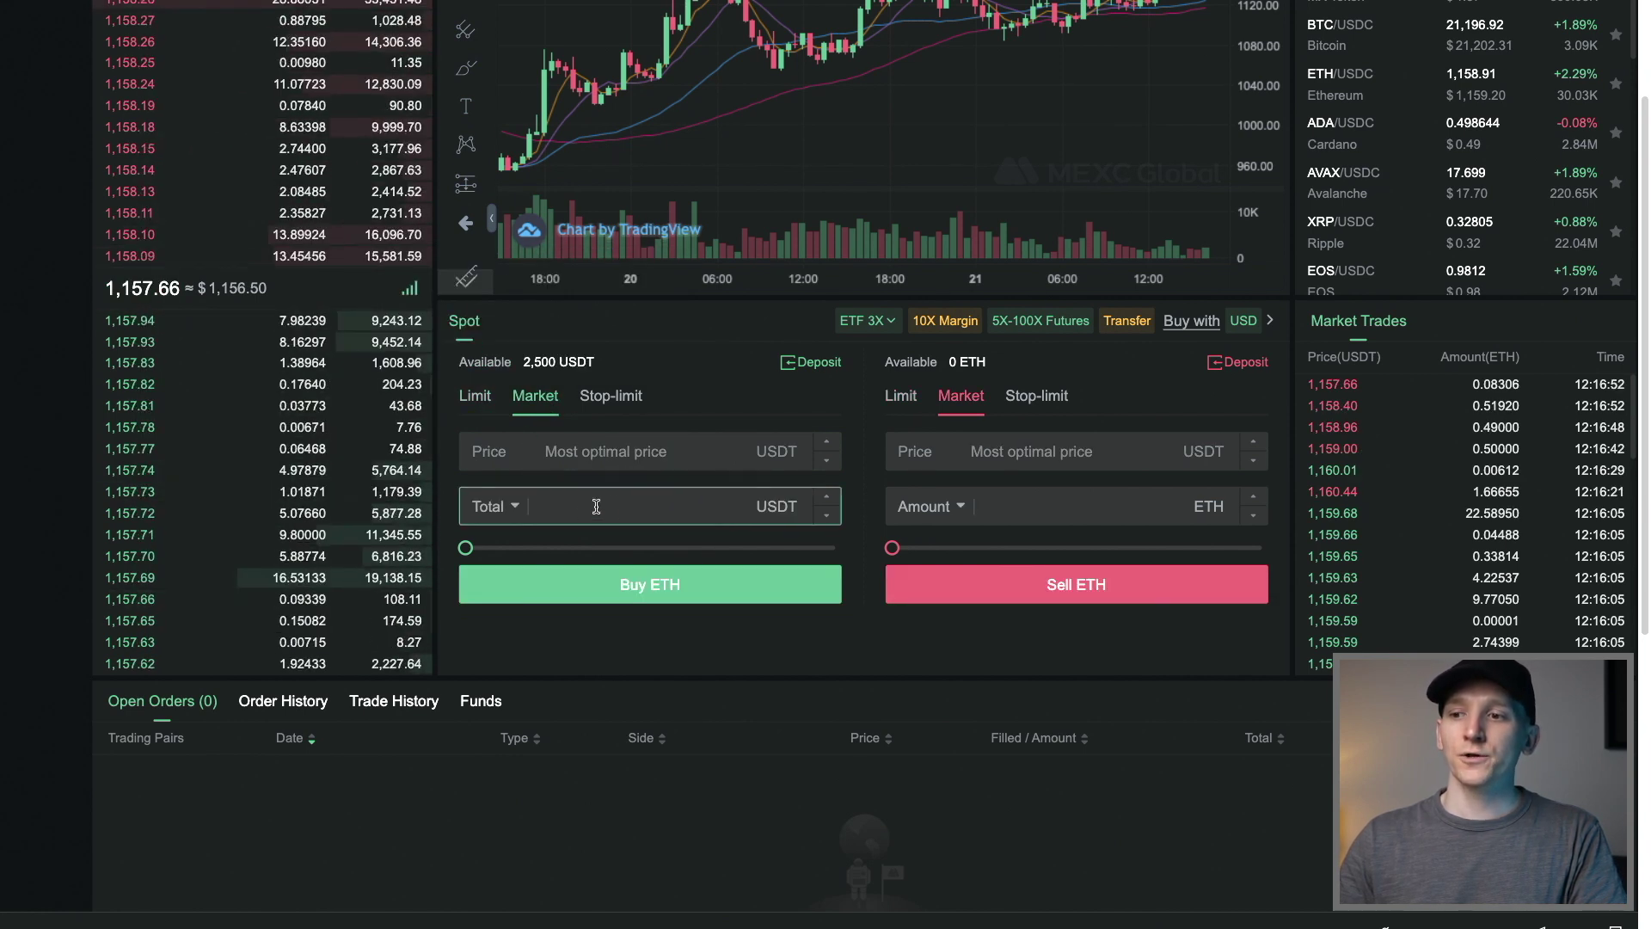
{"action": "type", "text": "500"}
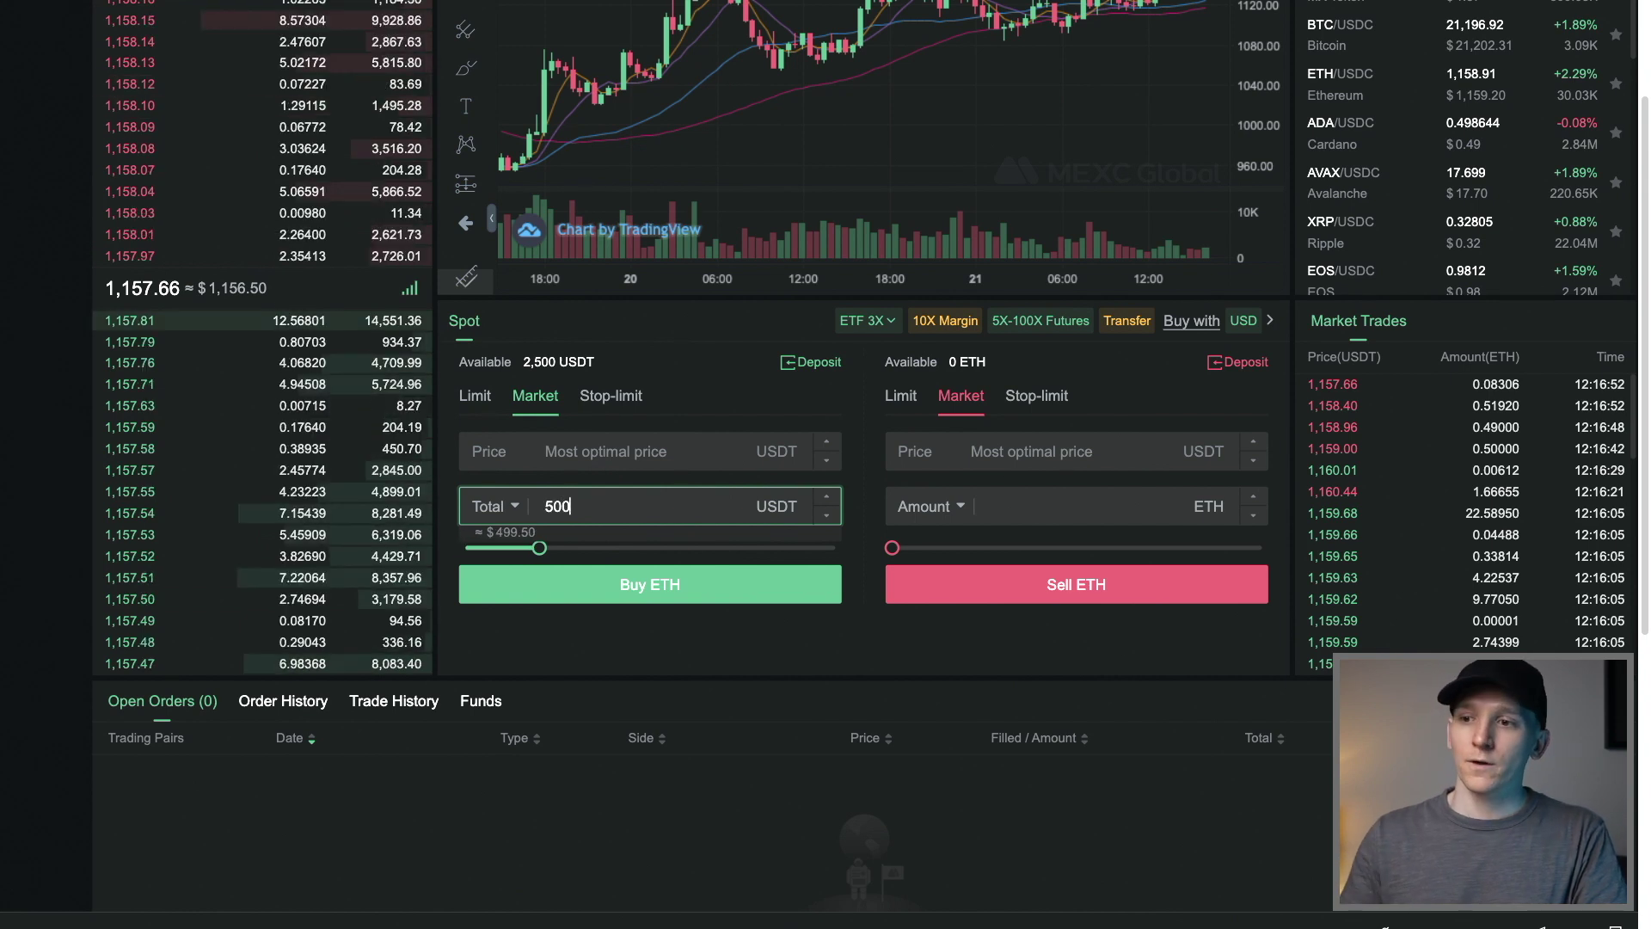
{"action": "left_click", "coordinate": [543, 558]}
{"action": "mouse_move", "coordinate": [544, 557]}
{"action": "left_mouse_down"}
{"action": "mouse_move", "coordinate": [656, 552]}
{"action": "mouse_move", "coordinate": [529, 551]}
{"action": "left_mouse_up"}
{"action": "left_click", "coordinate": [600, 509]}
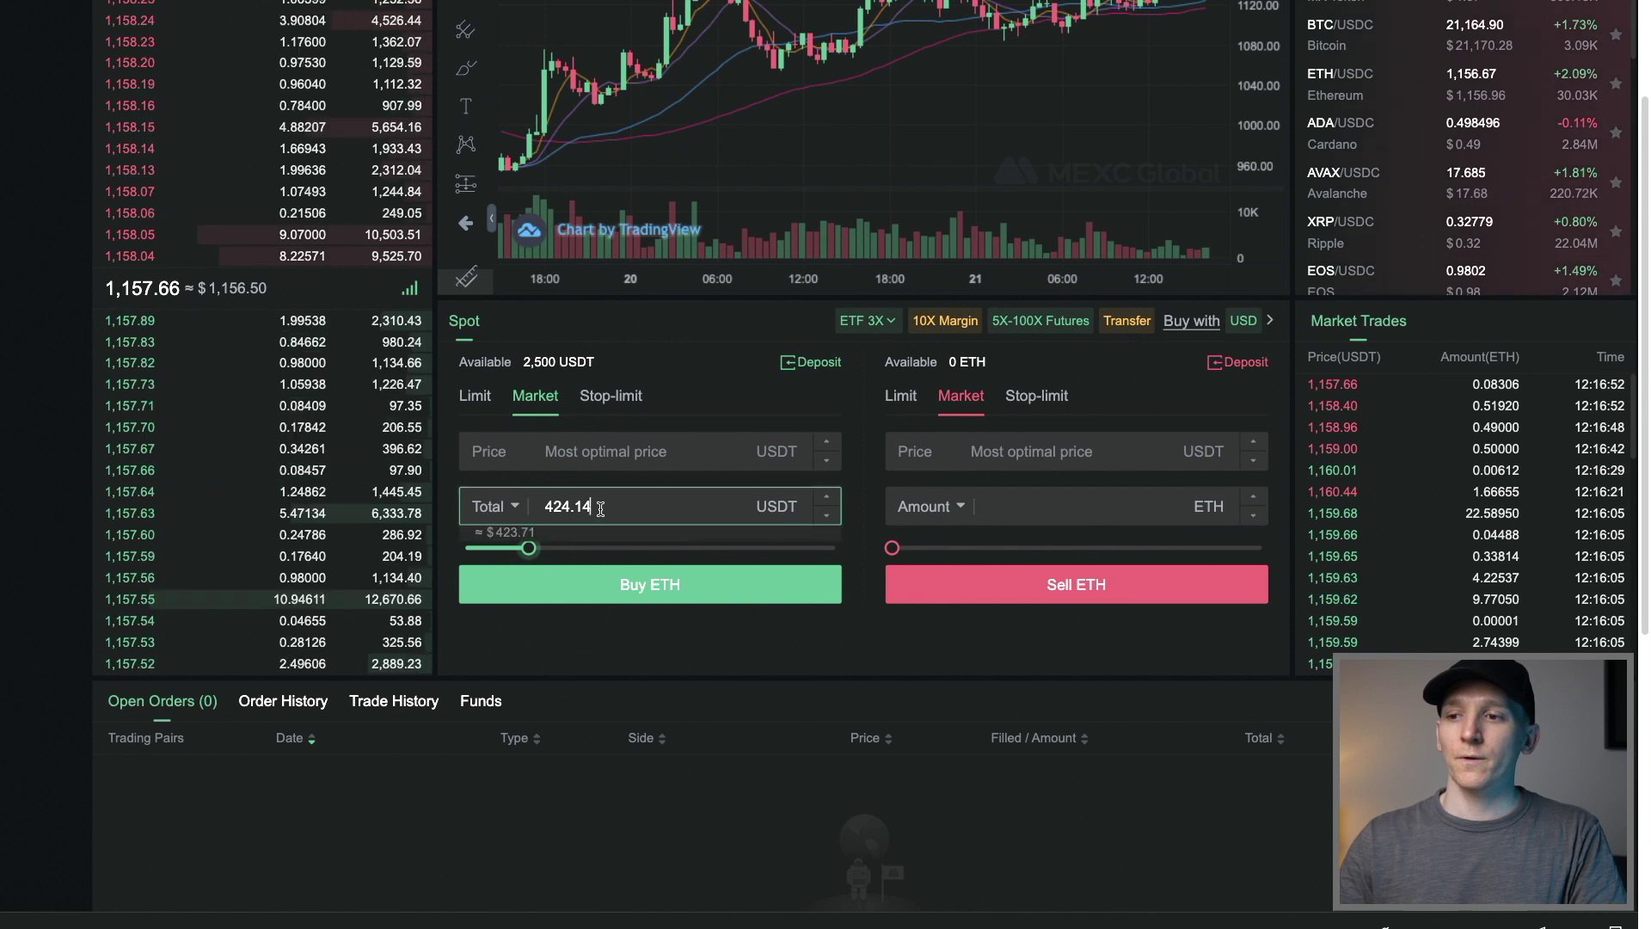
{"action": "type", "text": "500"}
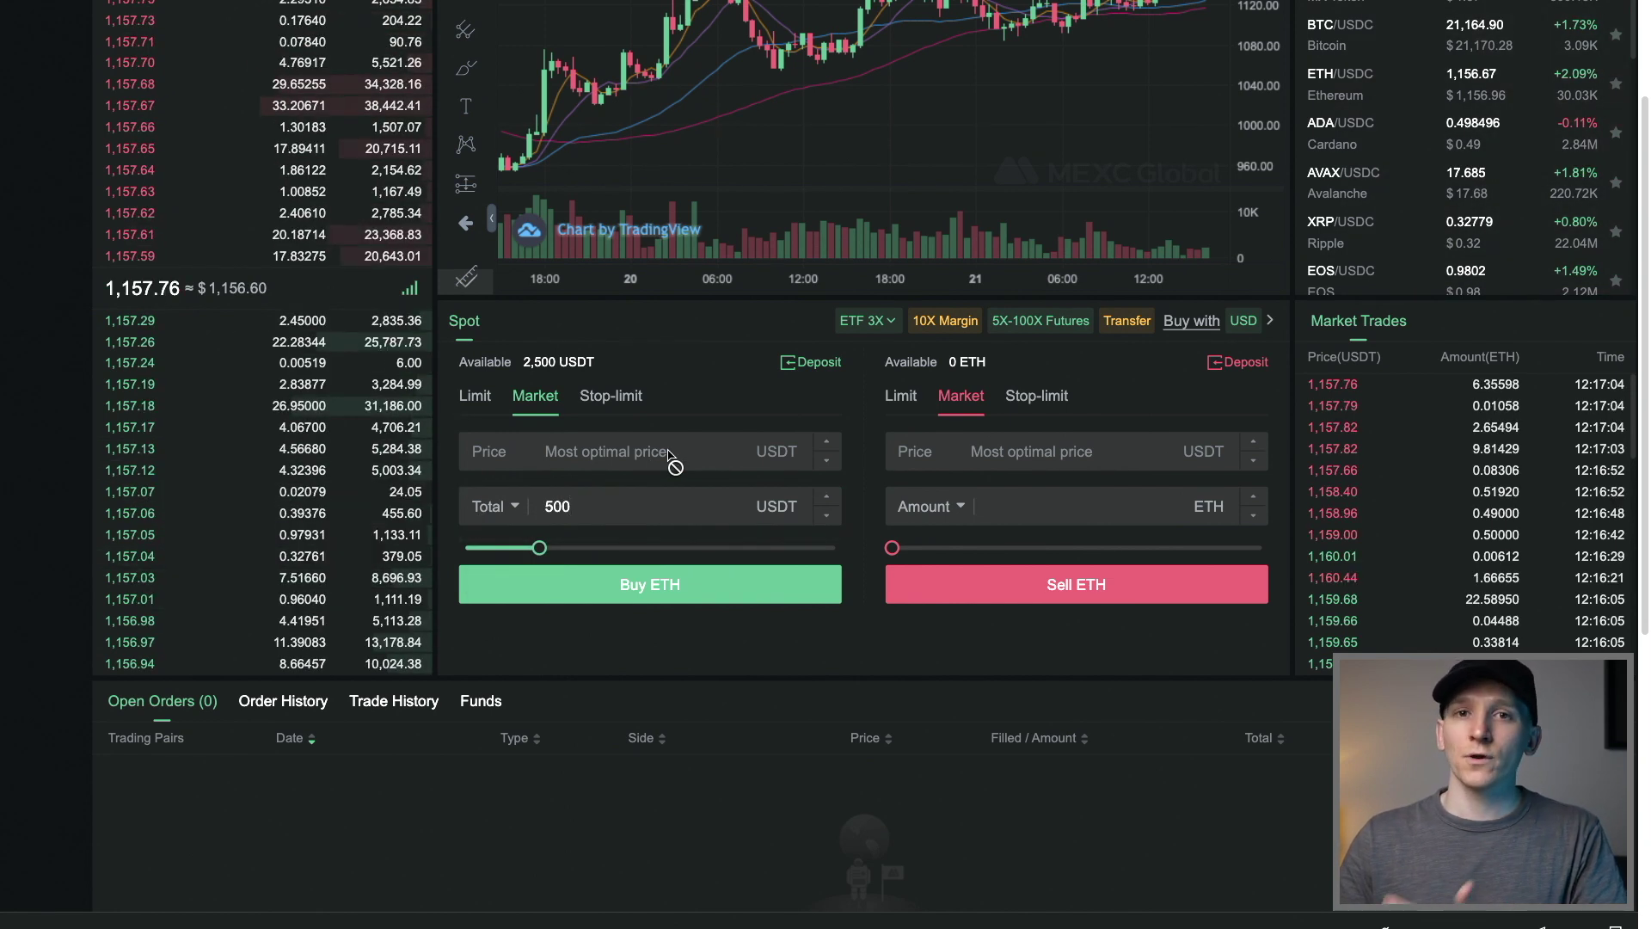
Step: Check the current ETH price in the order book that applies to the market order
{"action": "scroll", "coordinate": [673, 465], "scroll_direction": "down", "scroll_amount": 1}
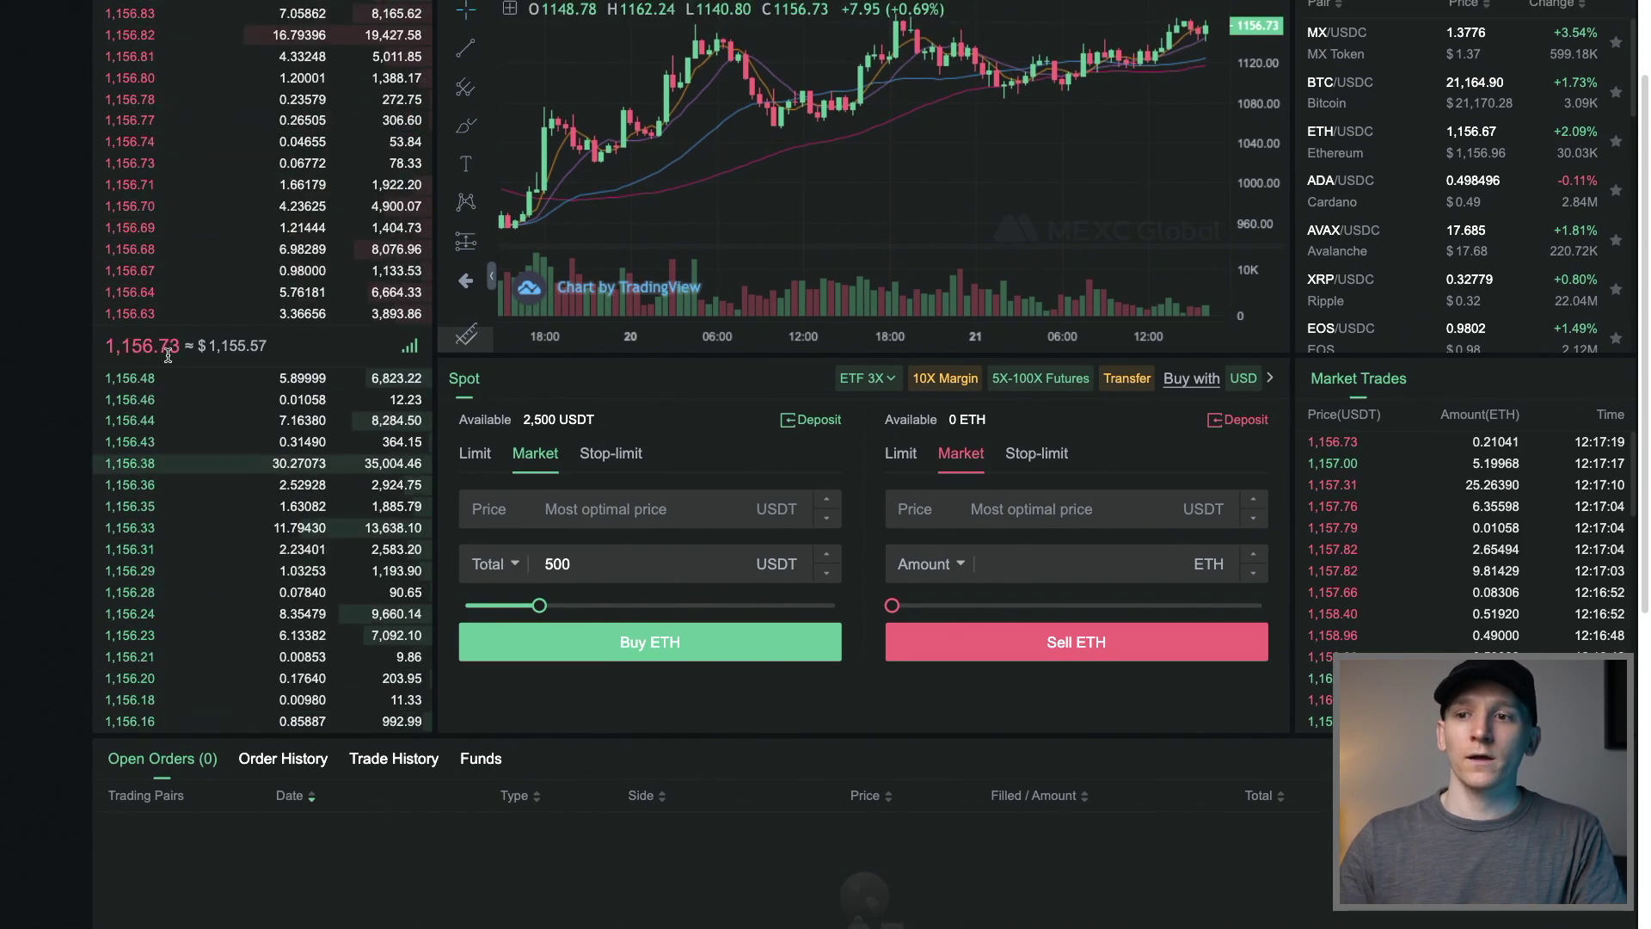
{"action": "triple_click", "coordinate": [138, 344]}
{"action": "left_click", "coordinate": [133, 343]}
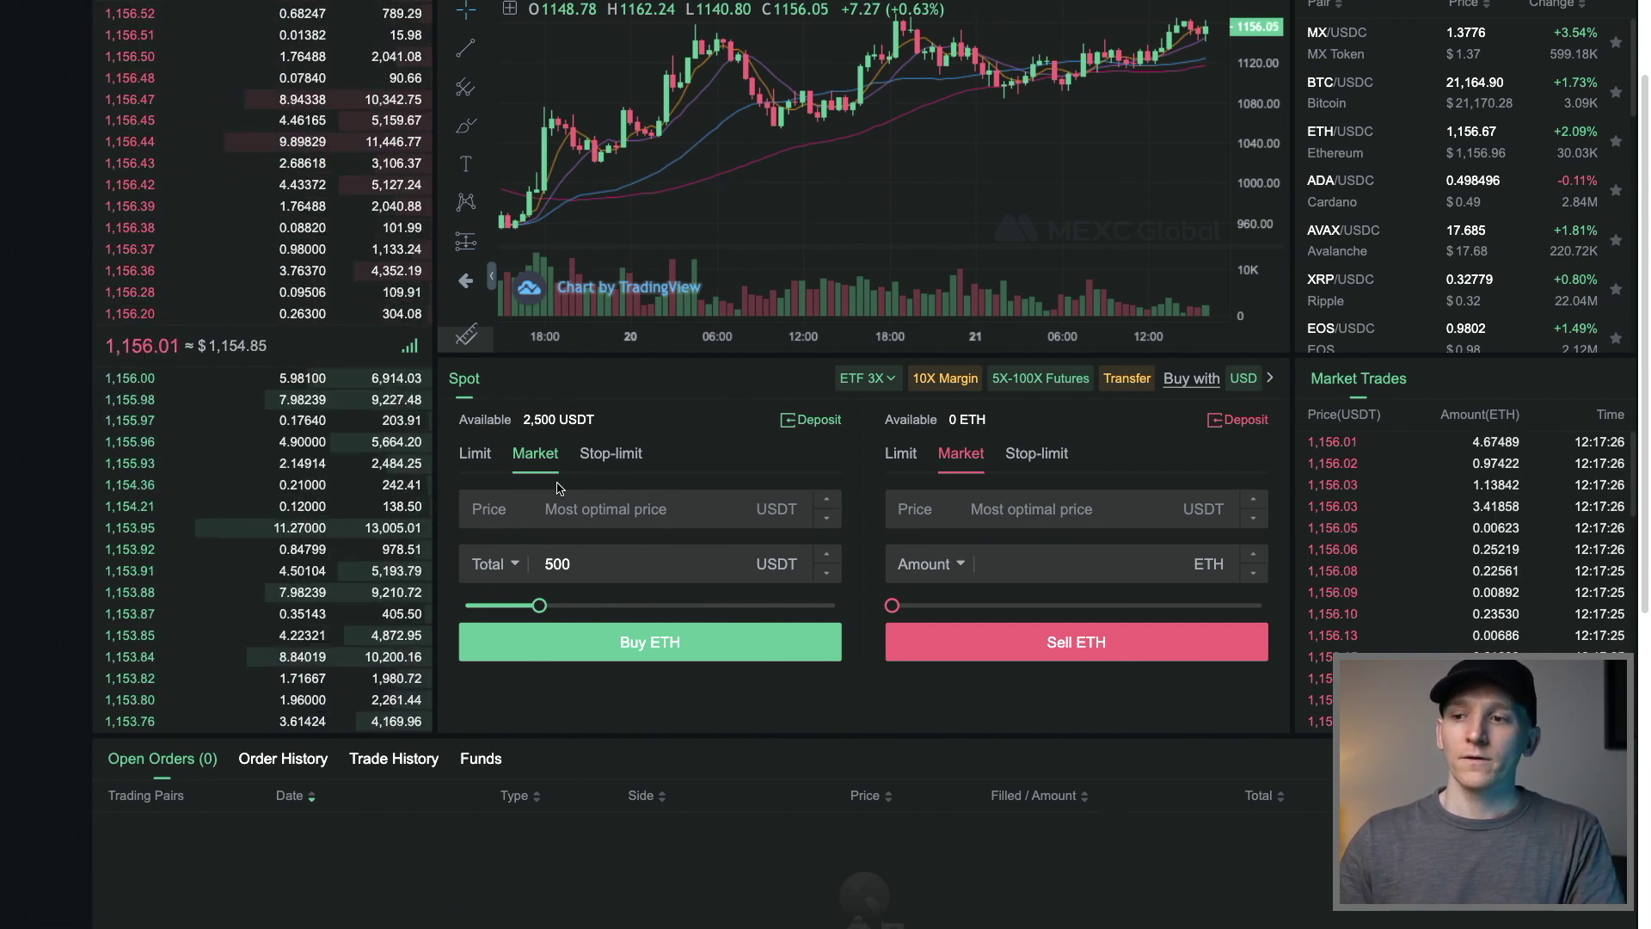
Step: Review the buy button of the market order and the open orders, order history and trade history lists
{"action": "scroll", "coordinate": [619, 478], "scroll_direction": "down", "scroll_amount": 1}
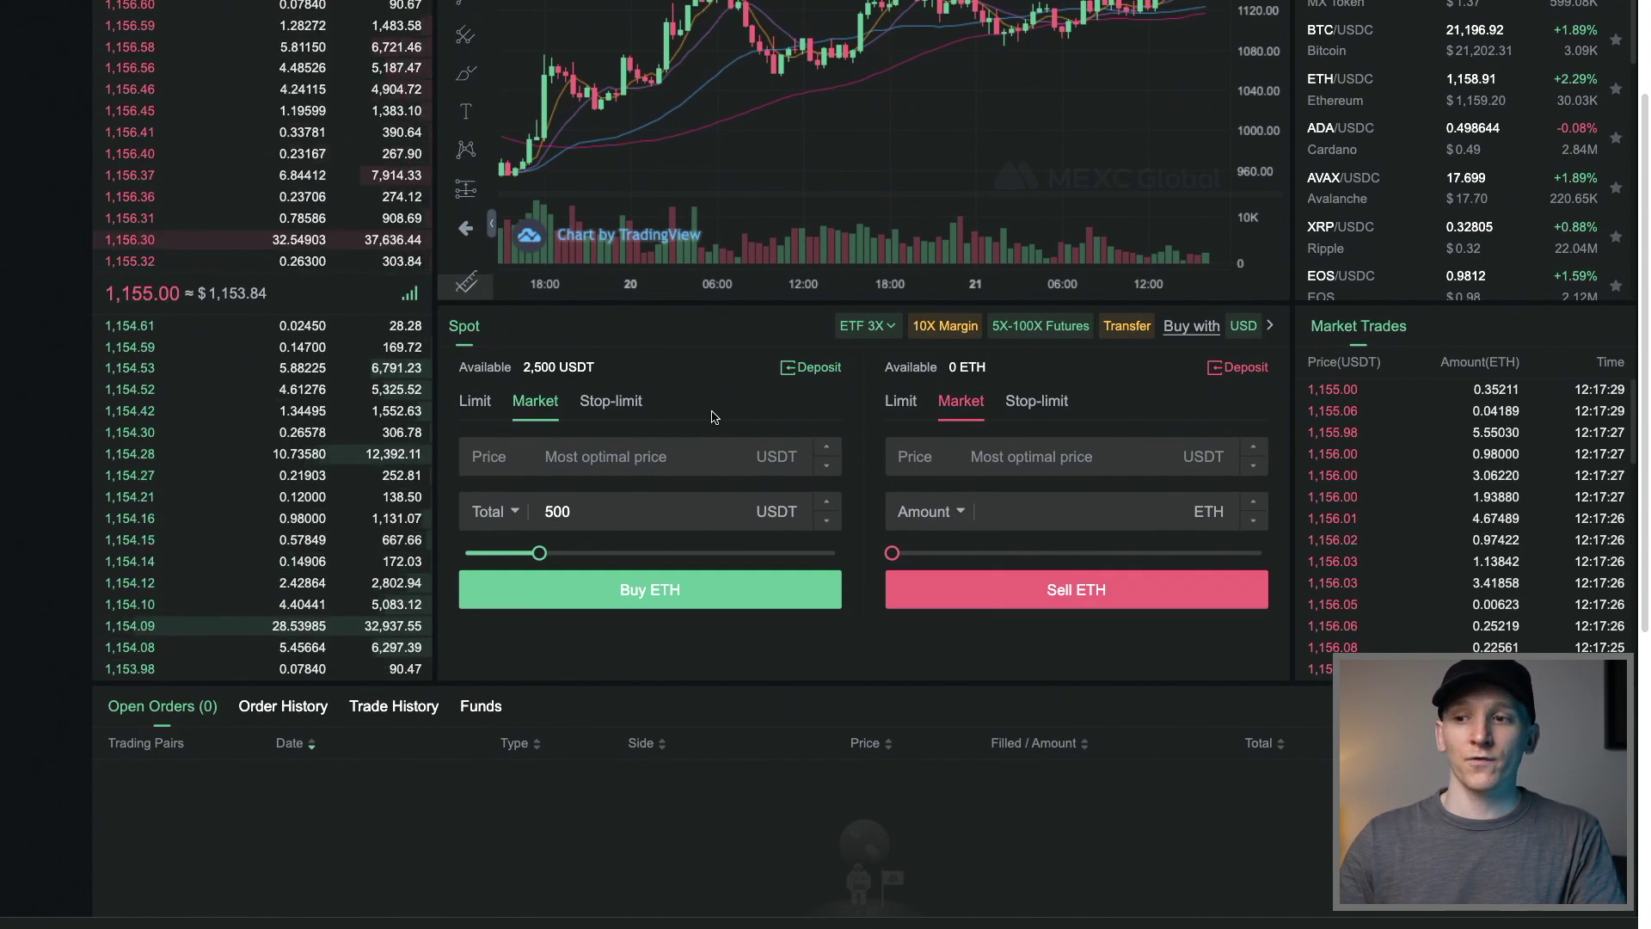
{"action": "scroll", "coordinate": [657, 435], "scroll_direction": "down", "scroll_amount": 3}
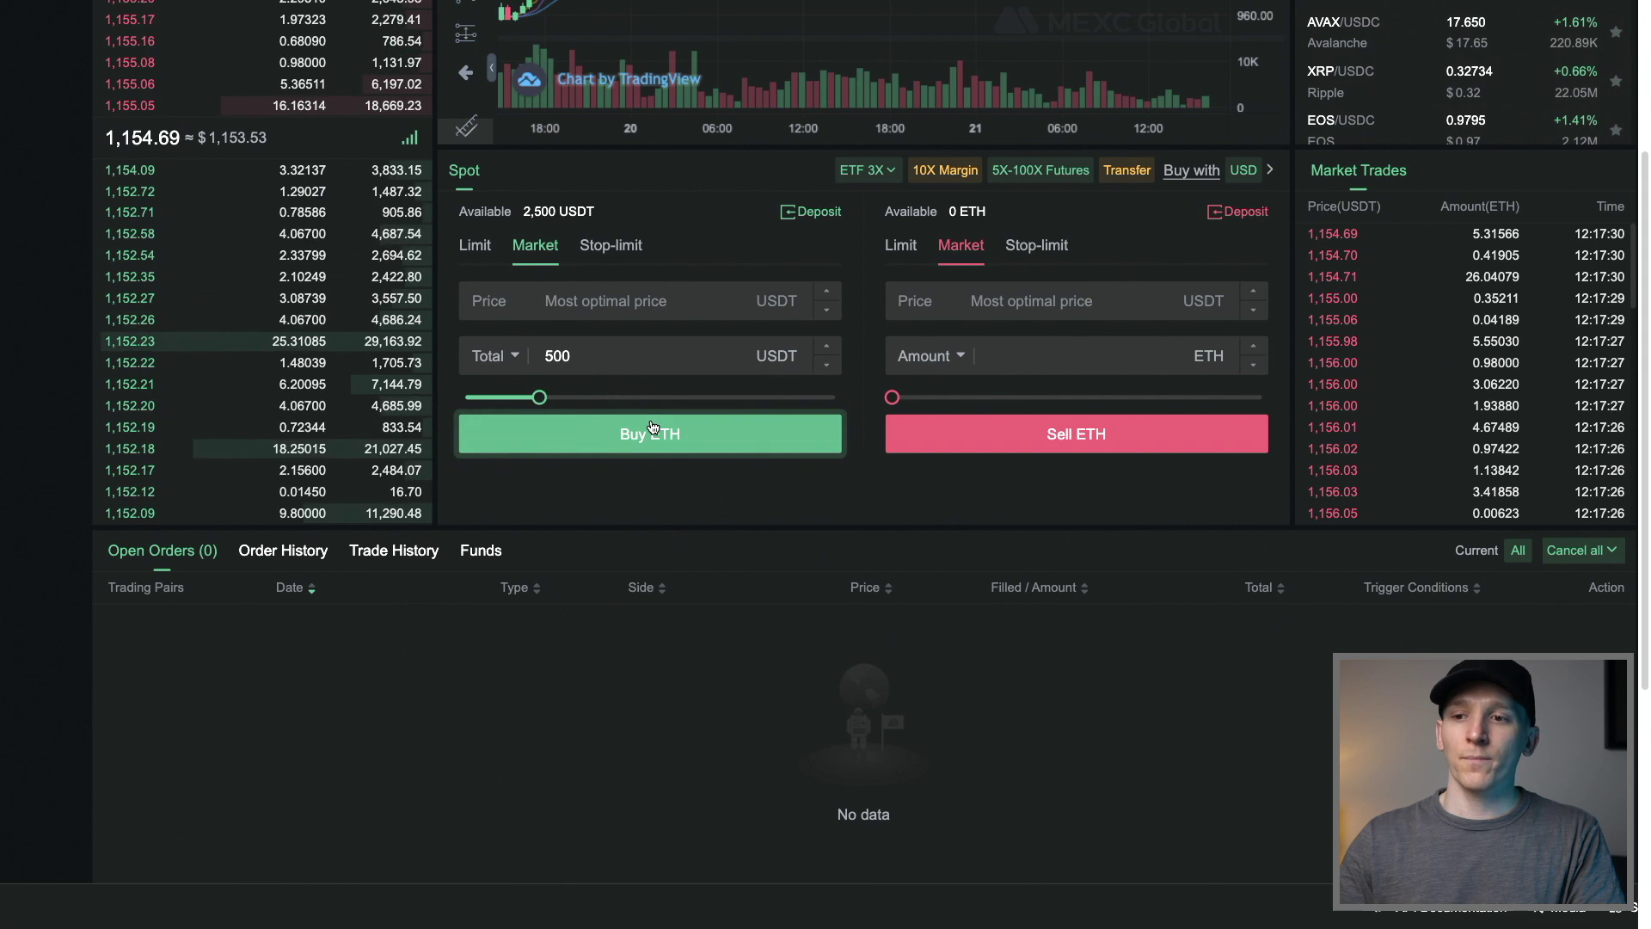
{"action": "scroll", "coordinate": [220, 659], "scroll_direction": "down", "scroll_amount": 2}
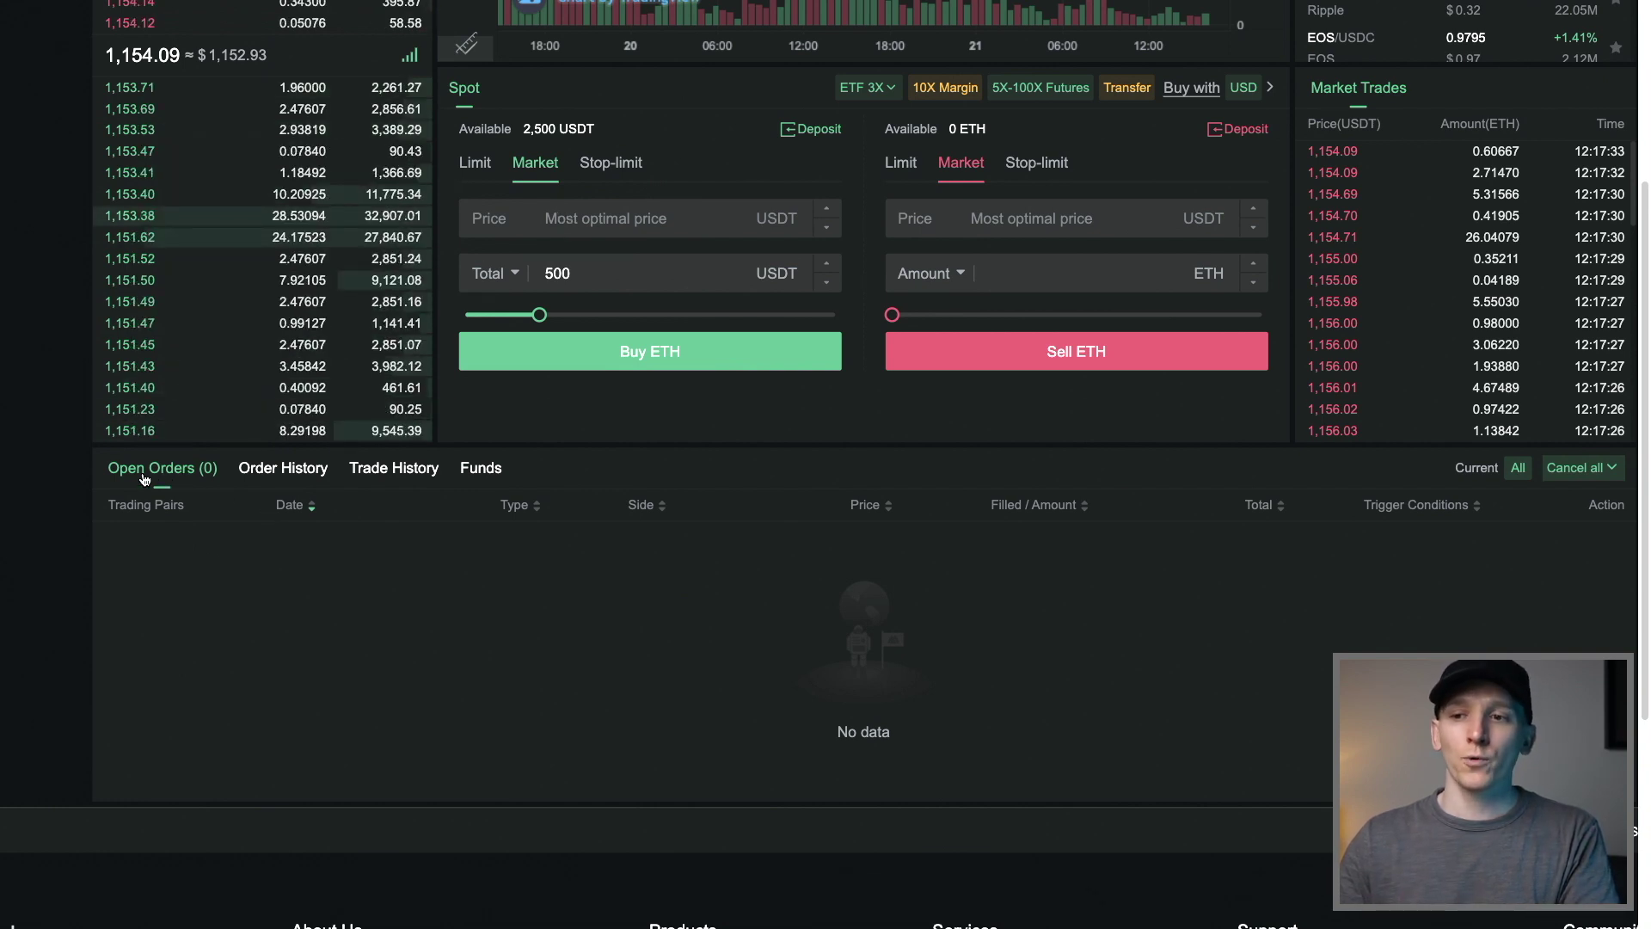
{"action": "left_click", "coordinate": [287, 469]}
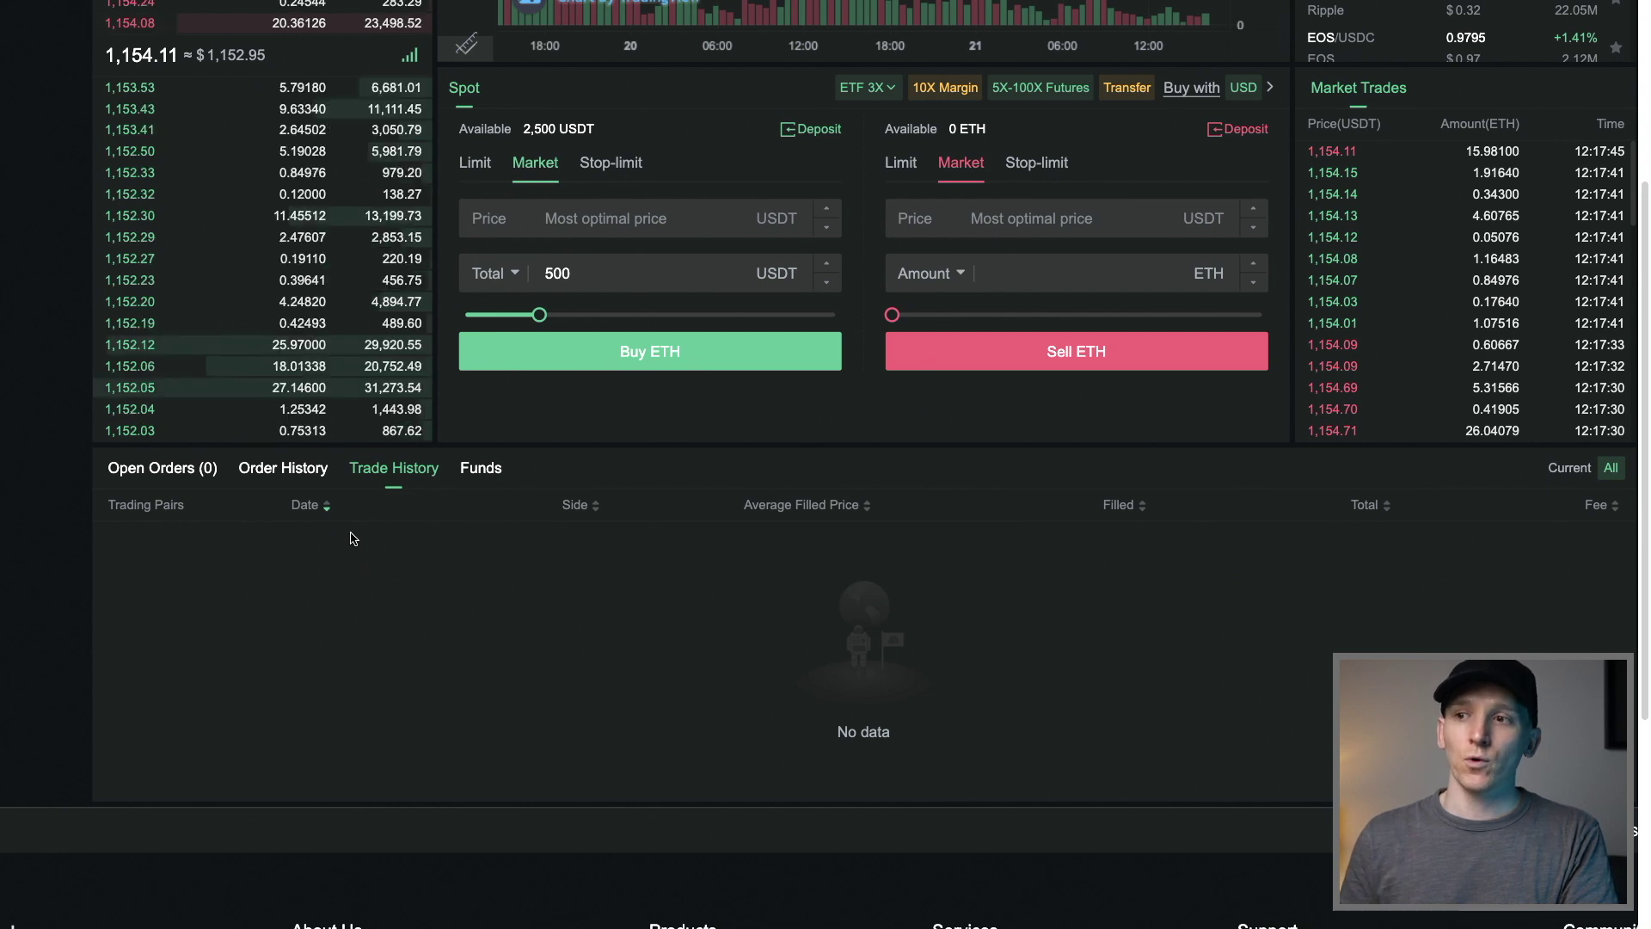
{"action": "scroll", "coordinate": [351, 538], "scroll_direction": "left", "scroll_amount": 1}
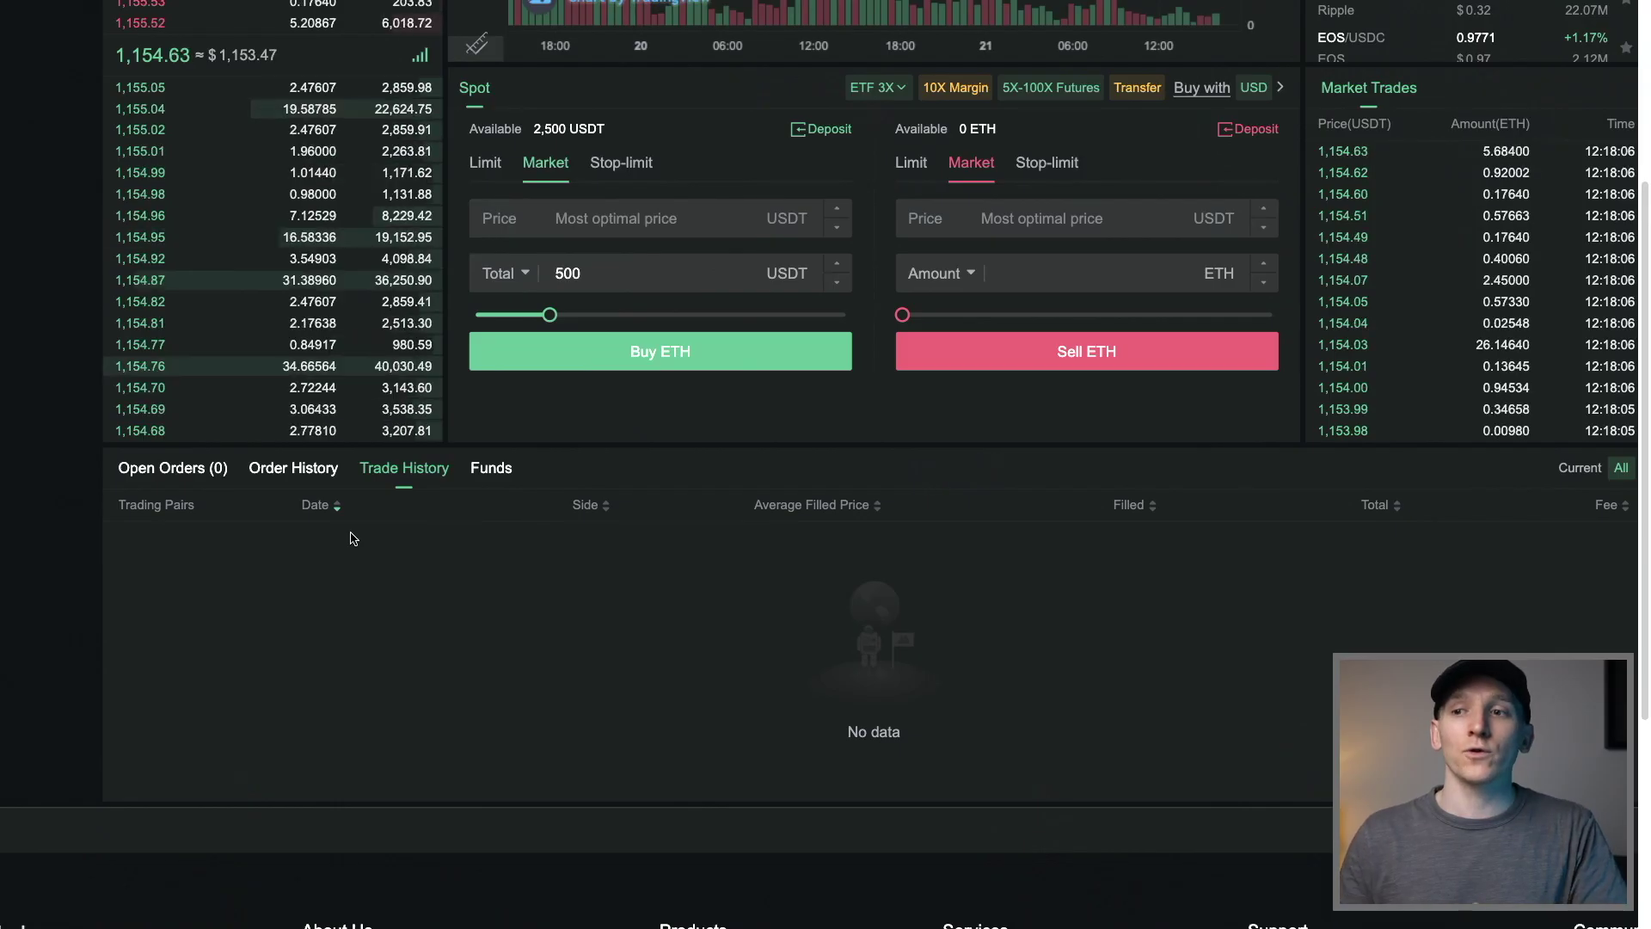
Step: Check the price field of the ETH market buy order
{"action": "scroll", "coordinate": [351, 538], "scroll_direction": "up", "scroll_amount": 2}
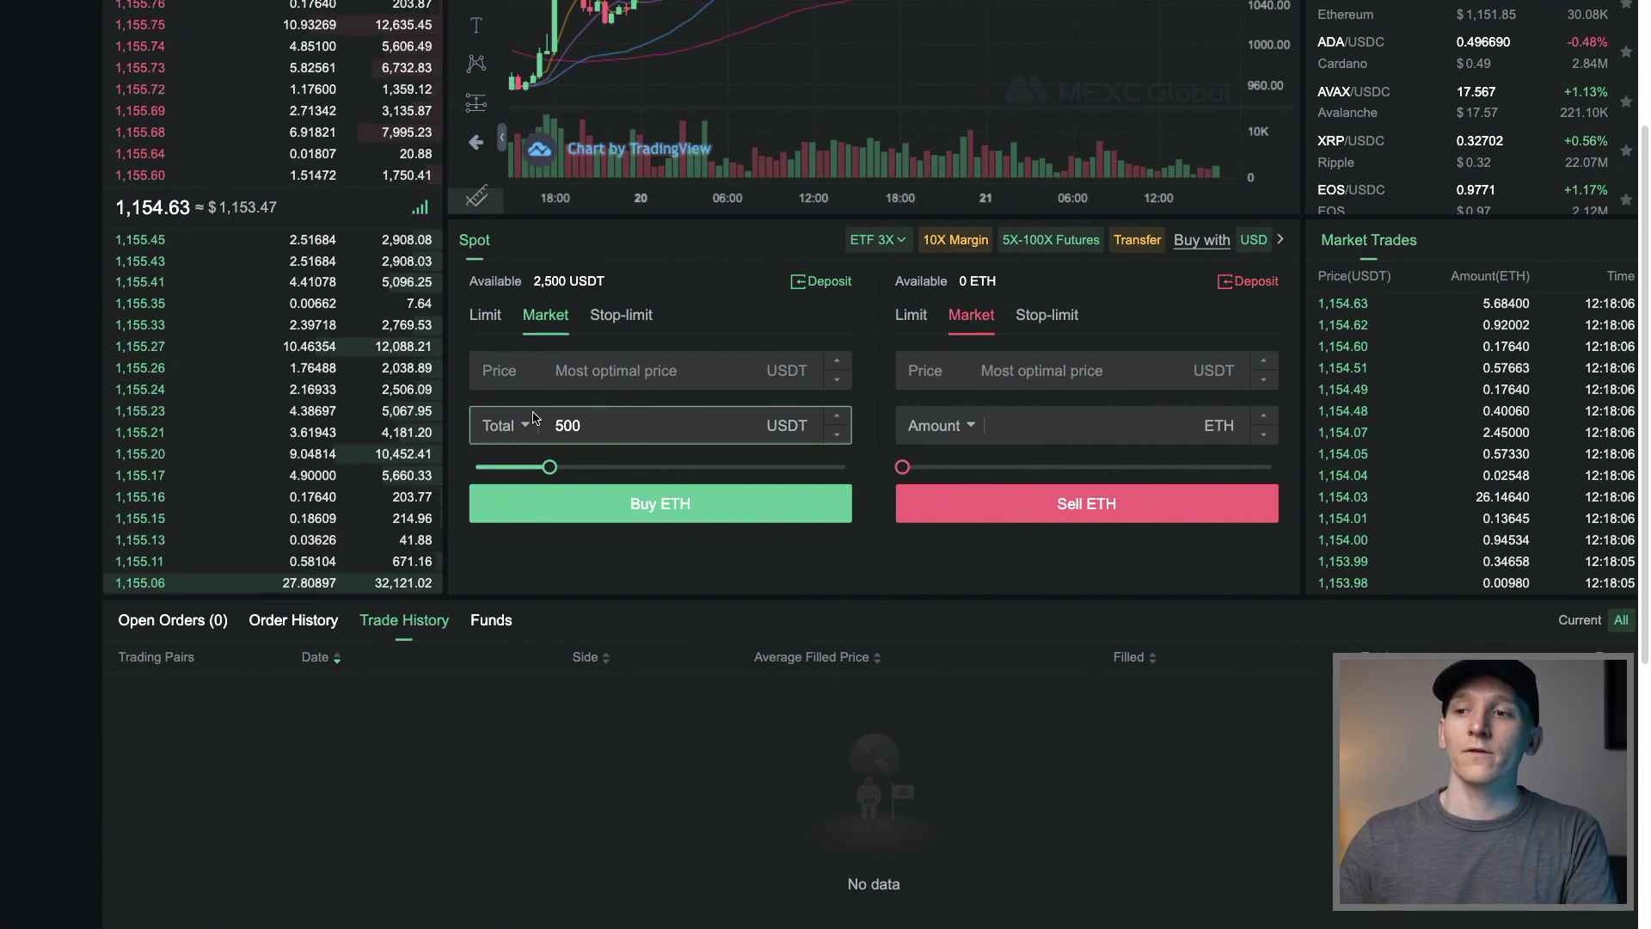
{"action": "triple_click", "coordinate": [611, 375]}
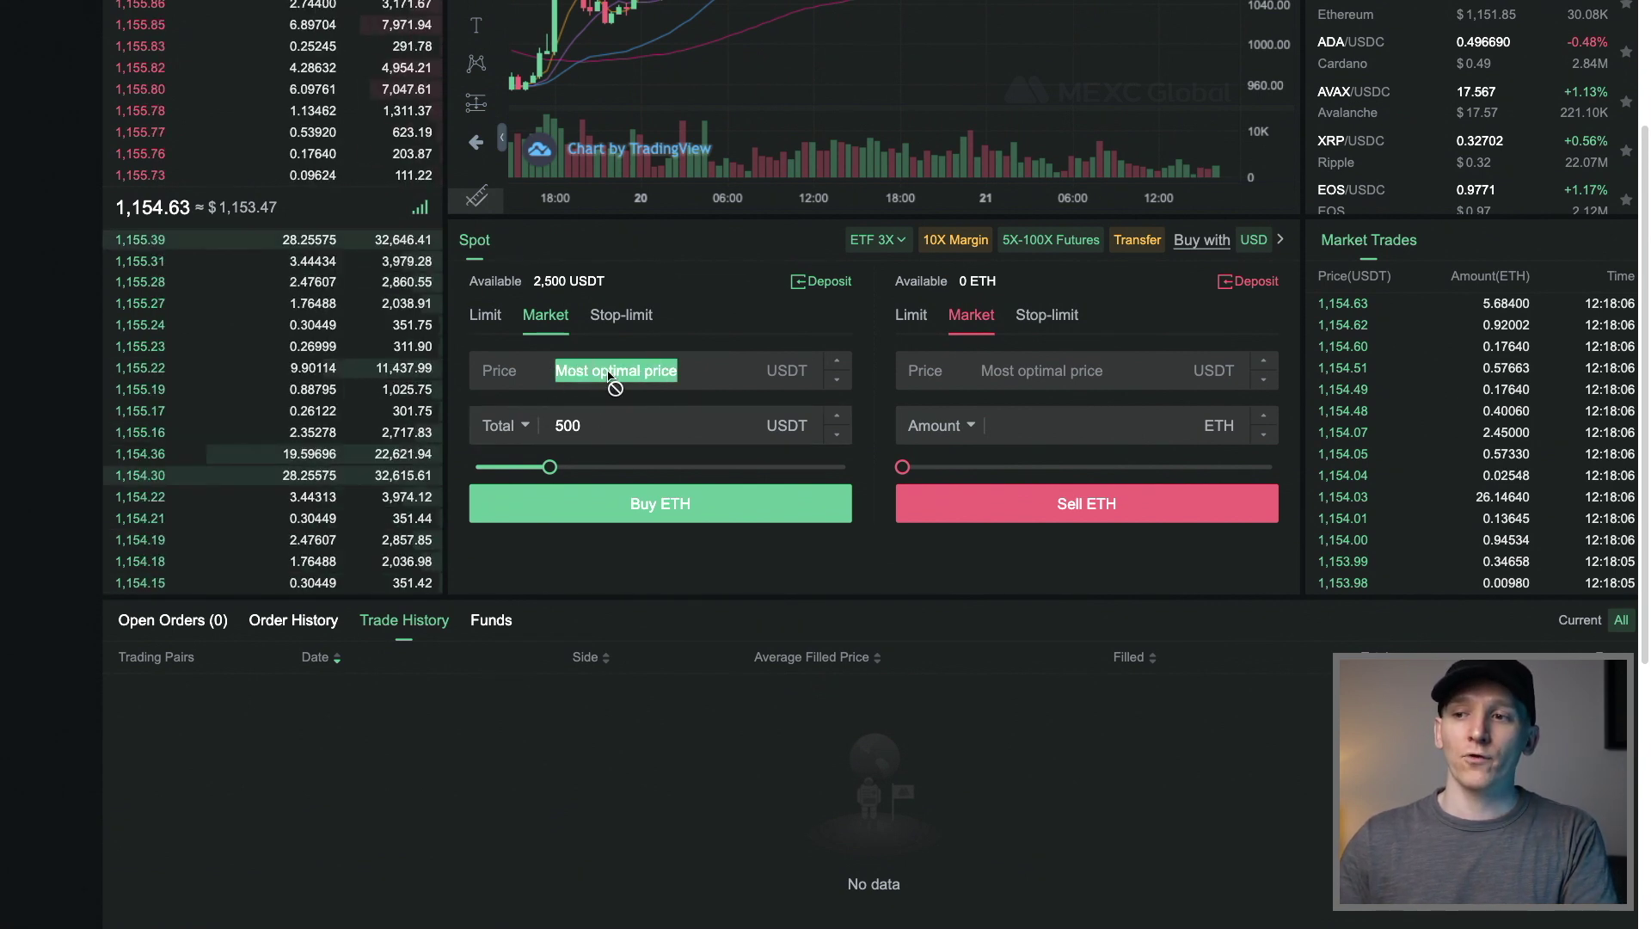
{"action": "left_click", "coordinate": [589, 376]}
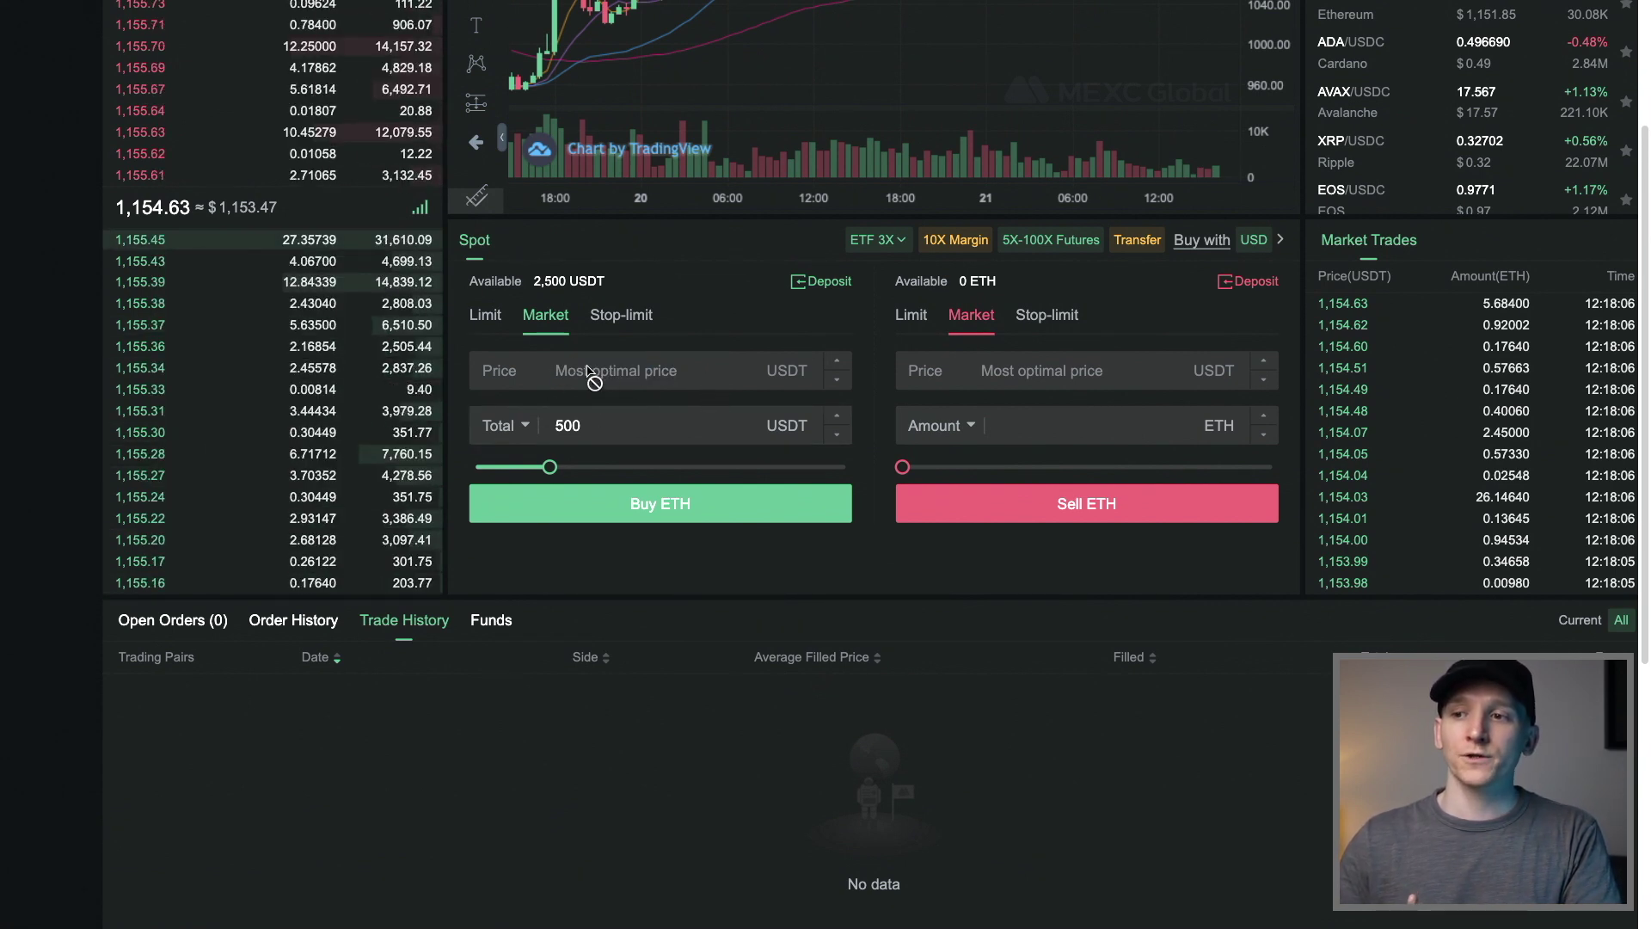
Step: Set up a limit buy order for ETH at a price of 1150 USDT with a total of 500 USDT
{"action": "left_click", "coordinate": [486, 316]}
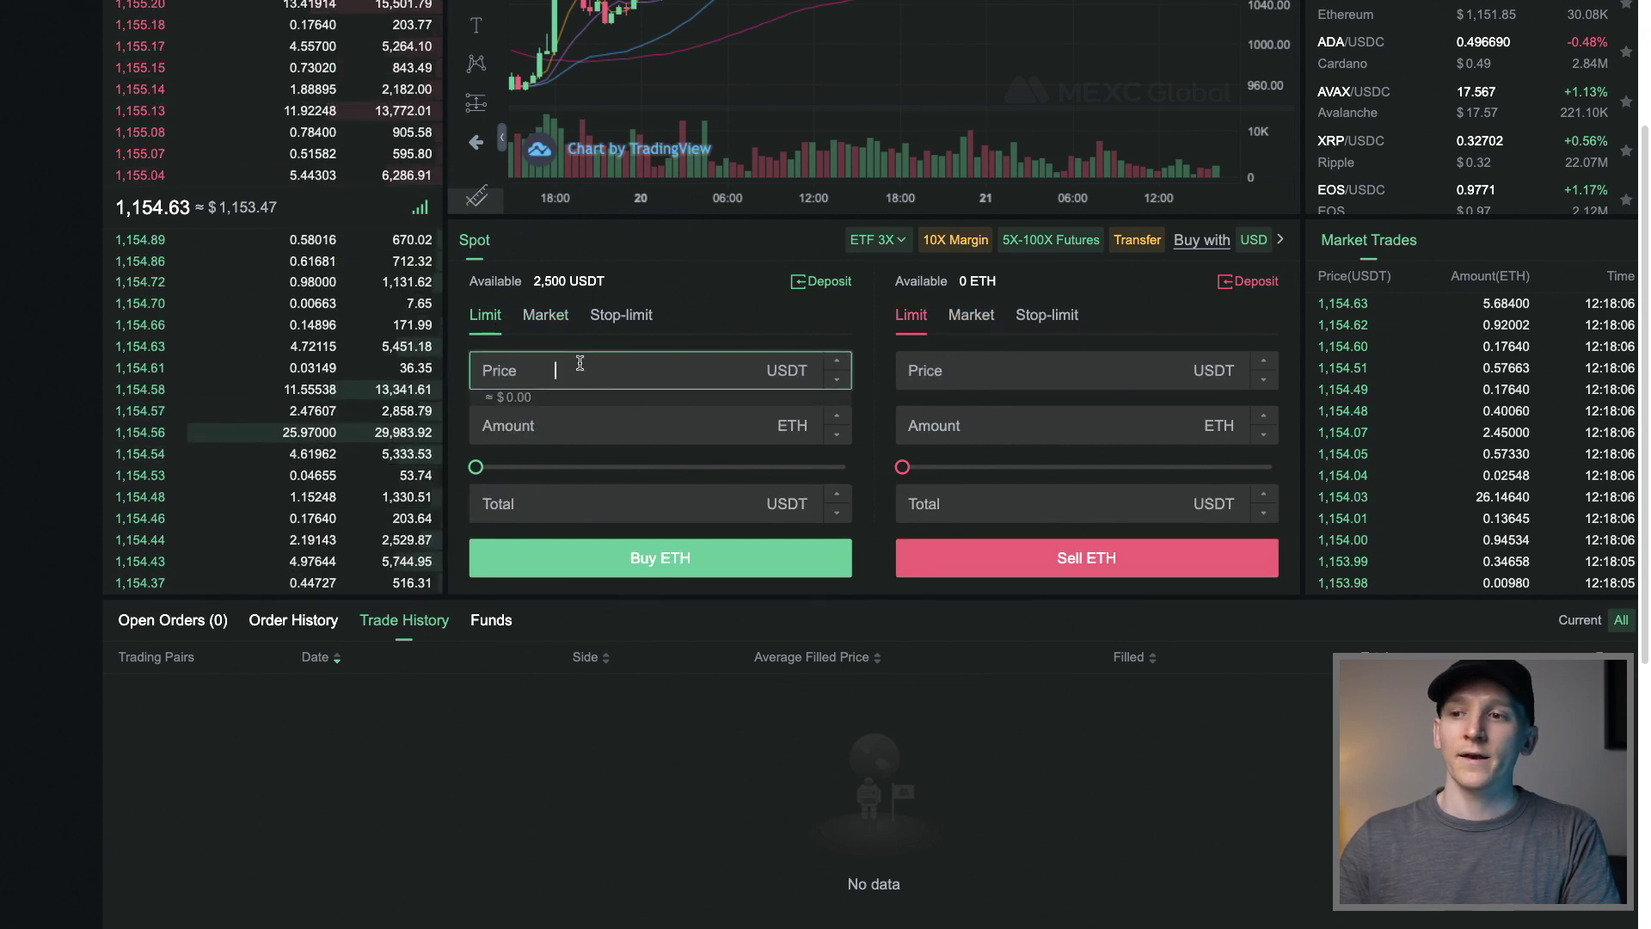
{"action": "left_click", "coordinate": [582, 430]}
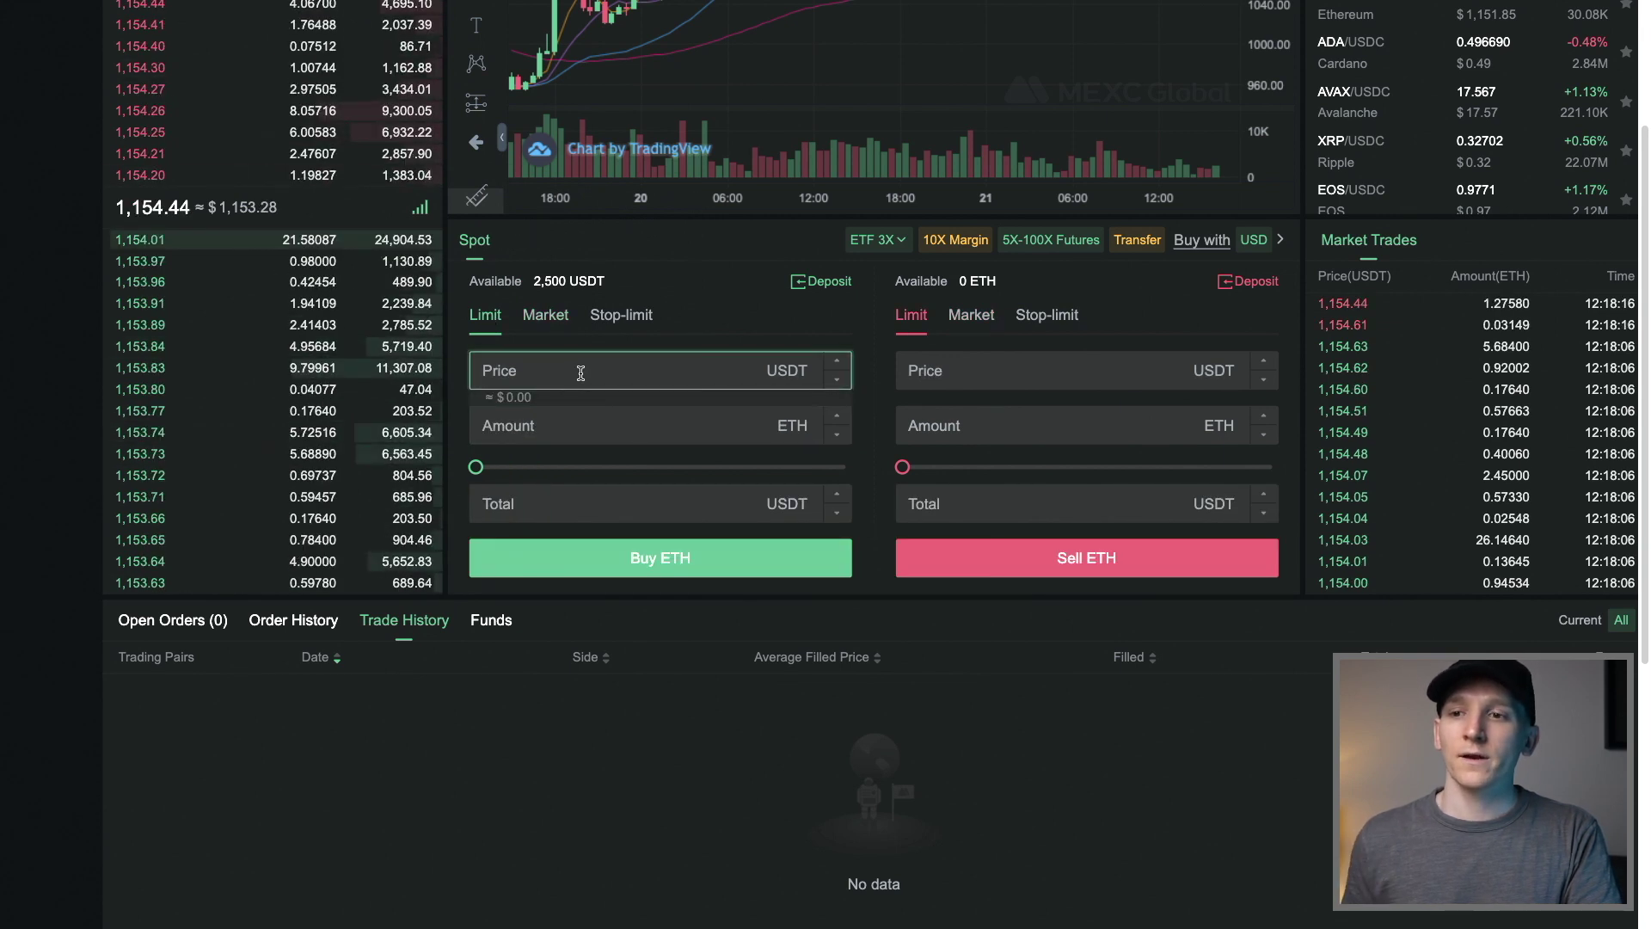
{"action": "type", "text": "1"}
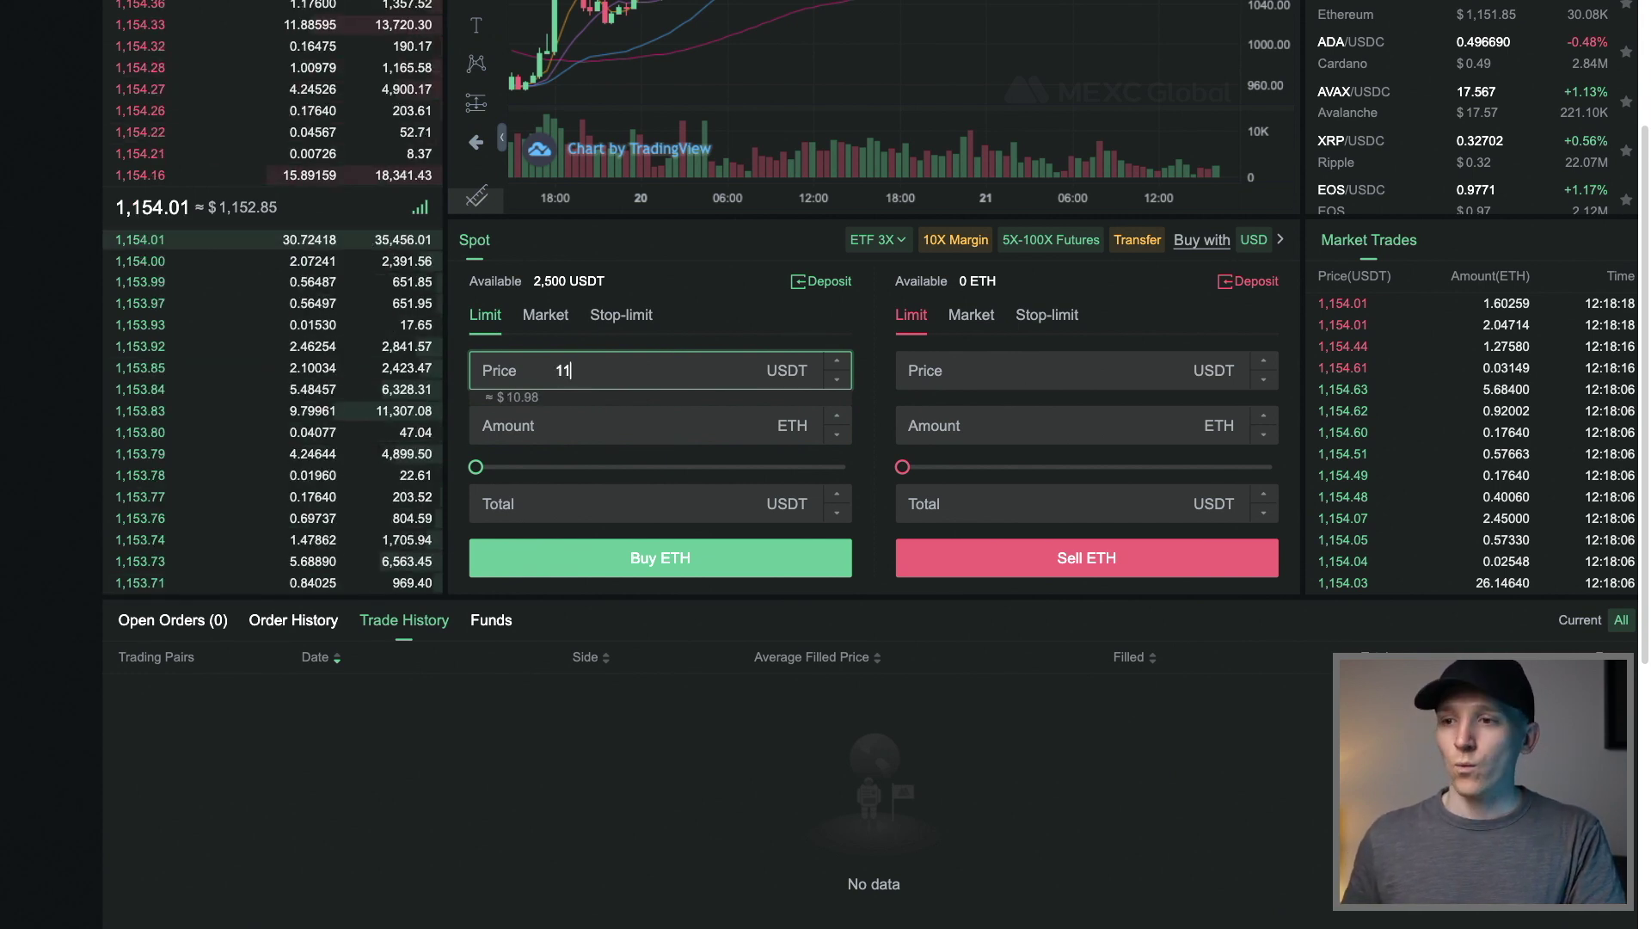
{"action": "type", "text": "550"}
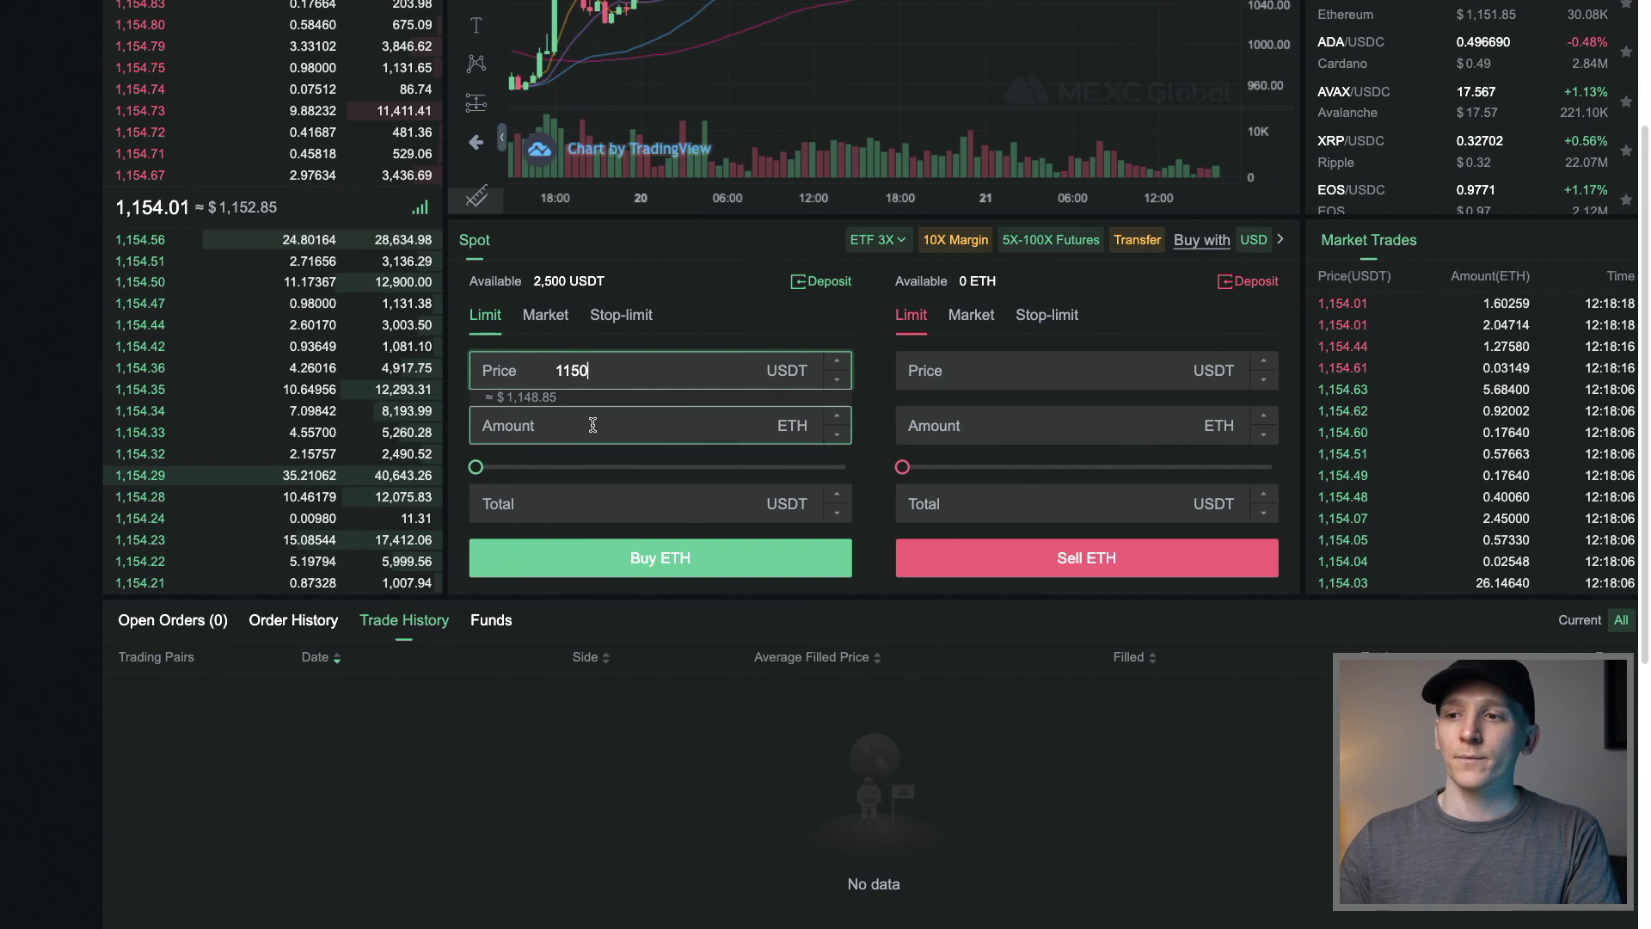
{"action": "left_click", "coordinate": [610, 495]}
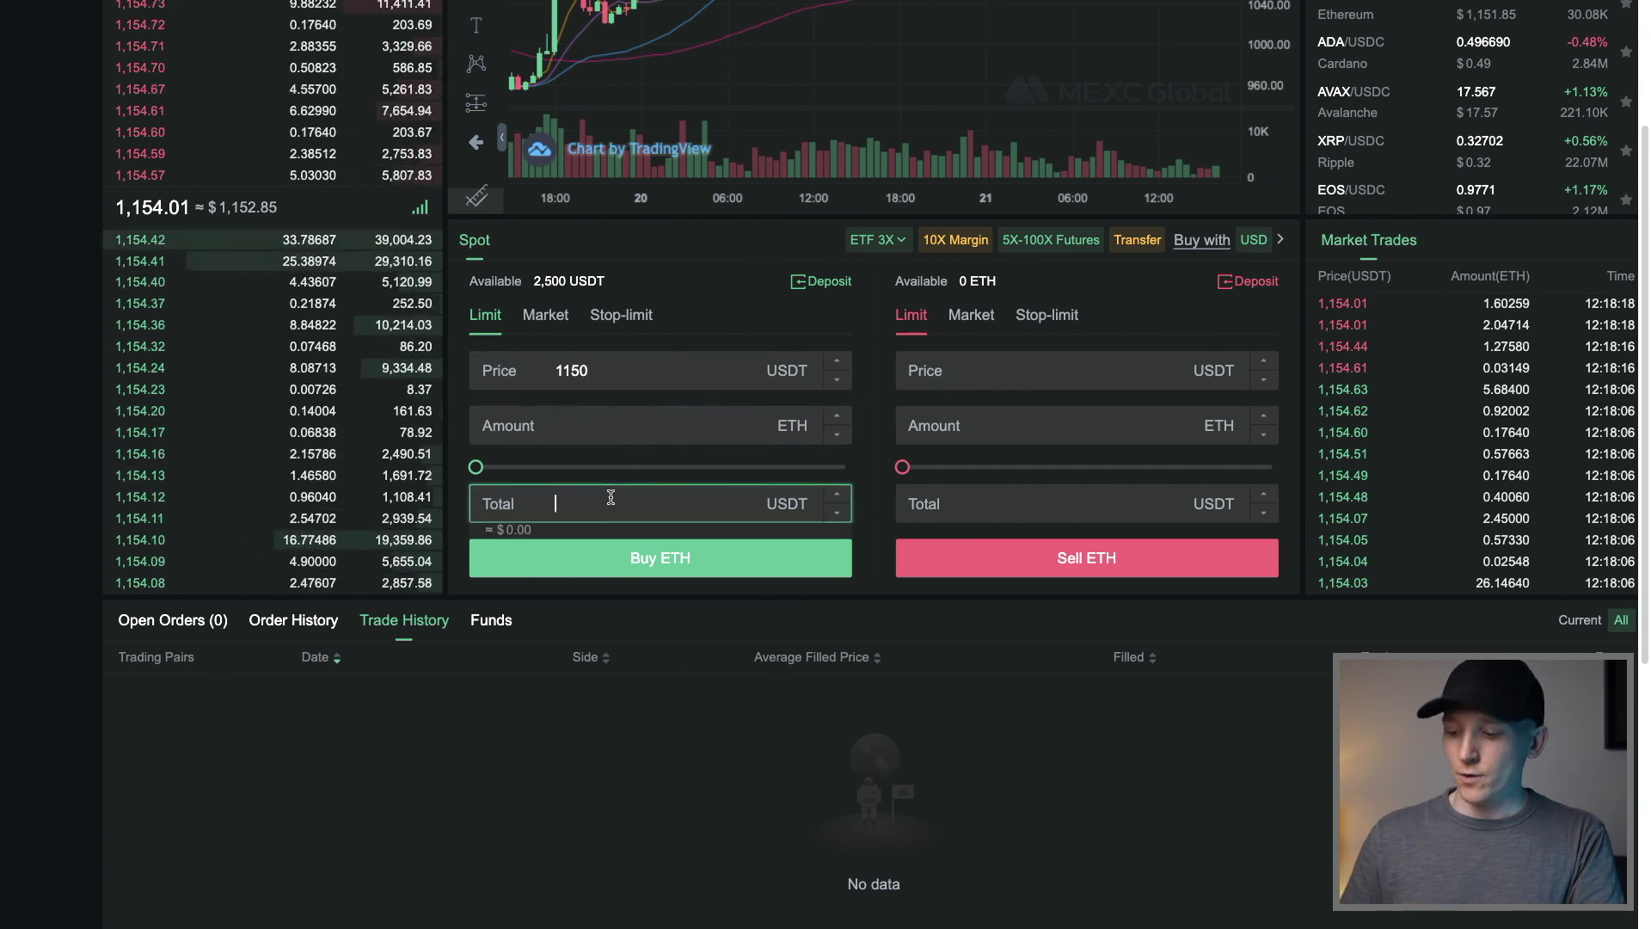
{"action": "type", "text": "500"}
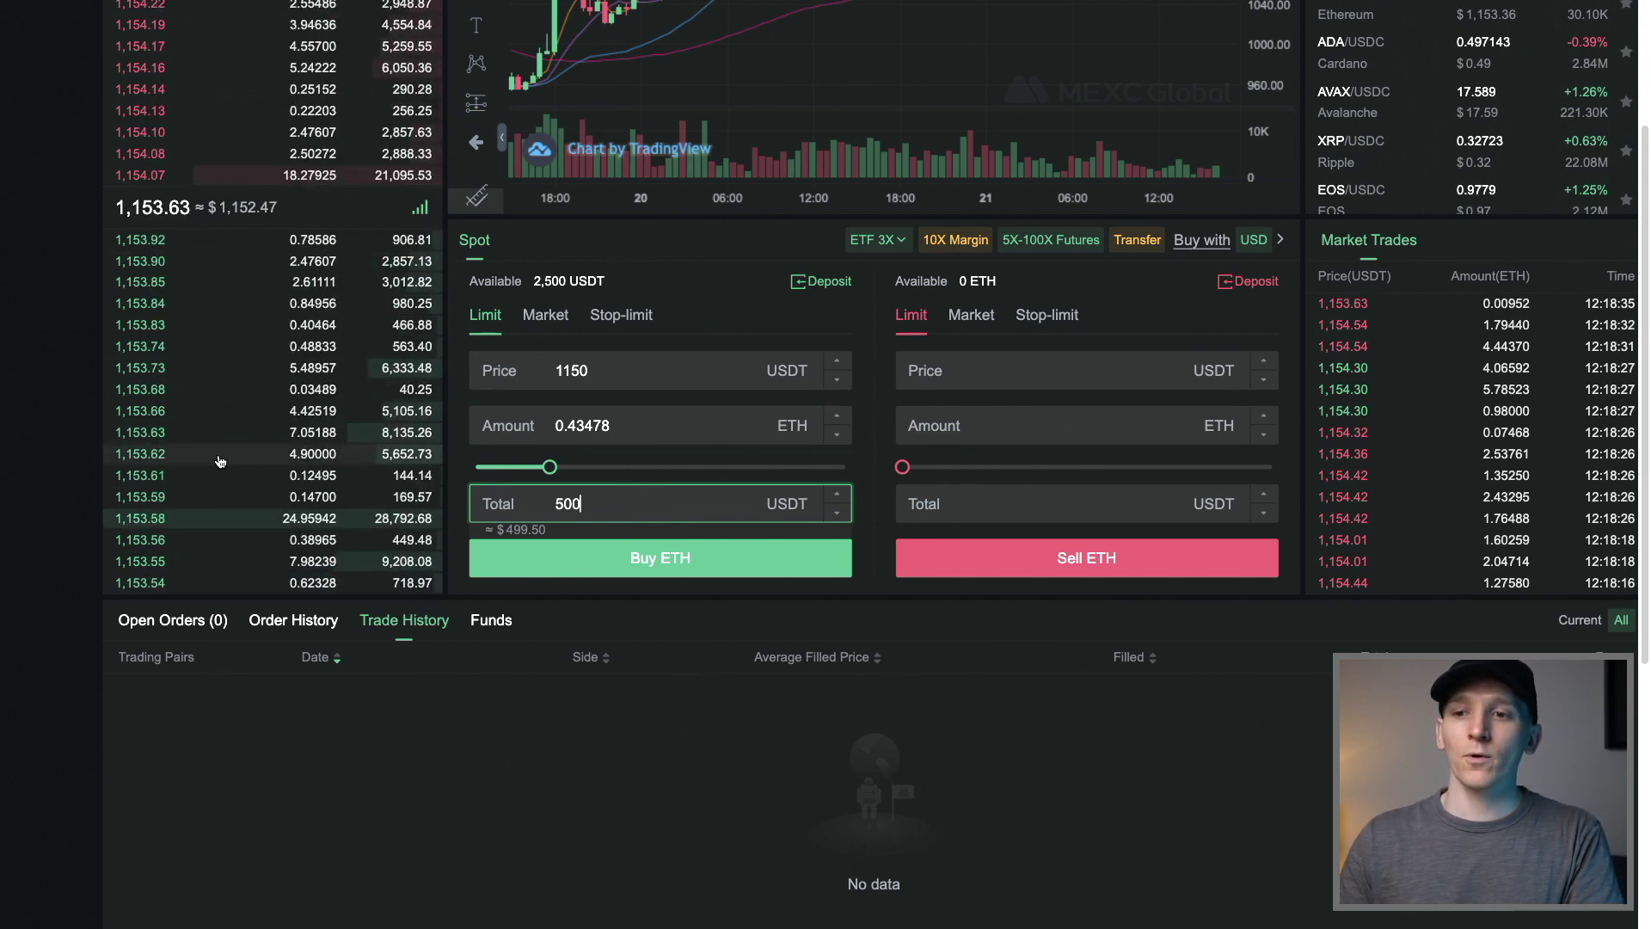
Step: Review the price, amount and total of the ETH limit buy order against the order book
{"action": "scroll", "coordinate": [164, 337], "scroll_direction": "up", "scroll_amount": 1}
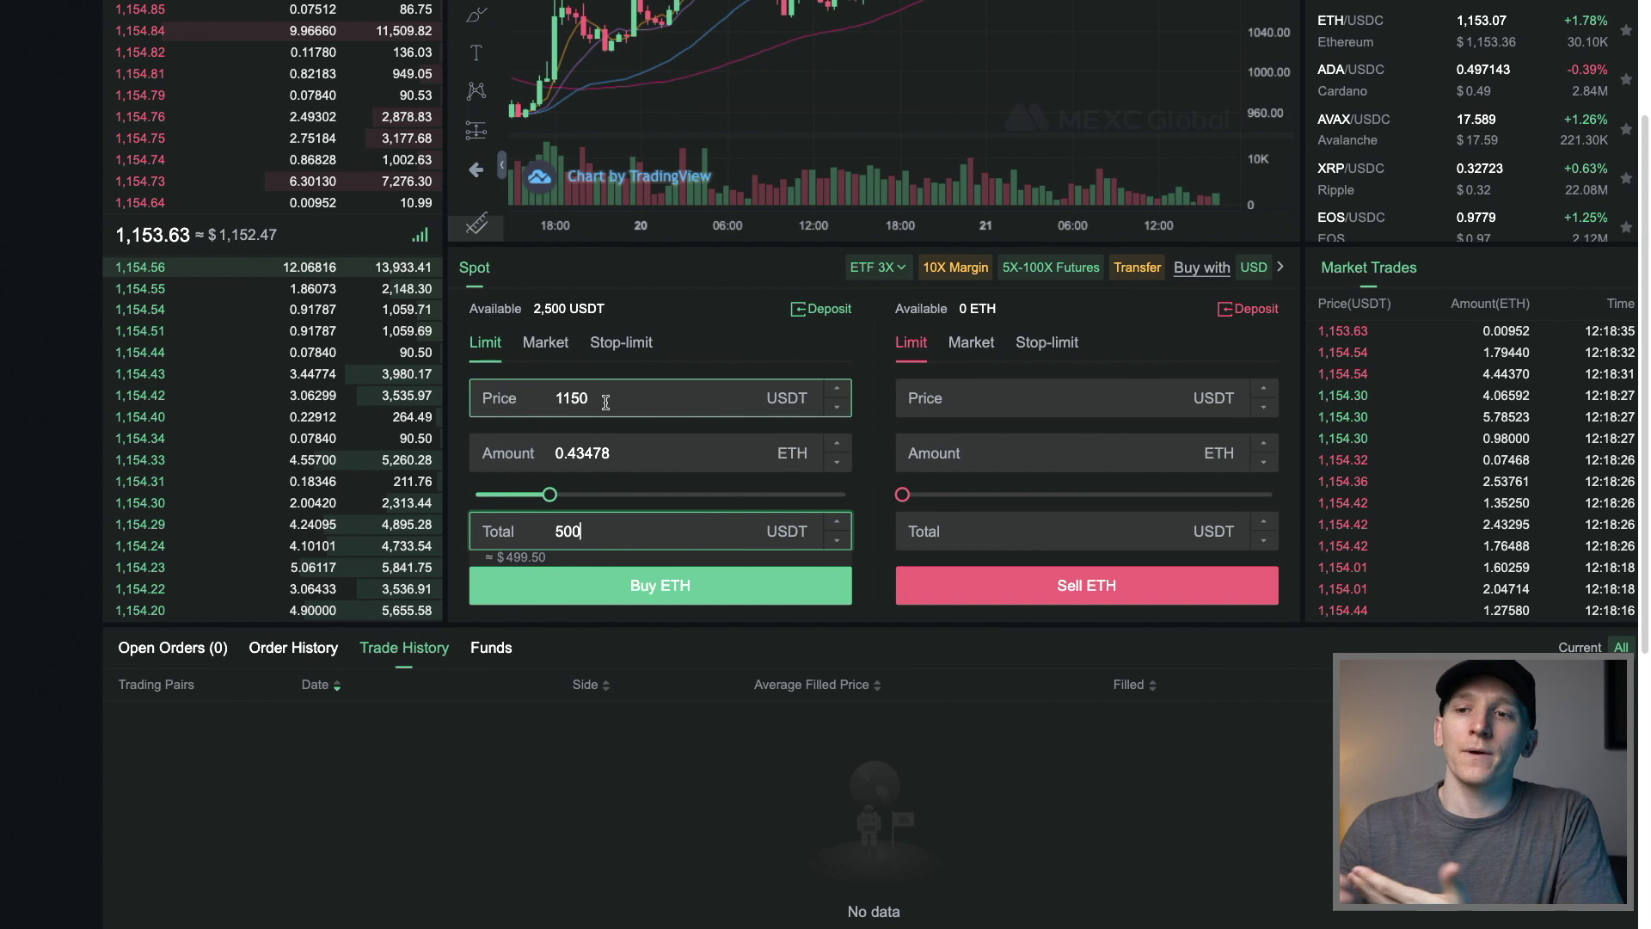
{"action": "scroll", "coordinate": [607, 402], "scroll_direction": "left", "scroll_amount": 1}
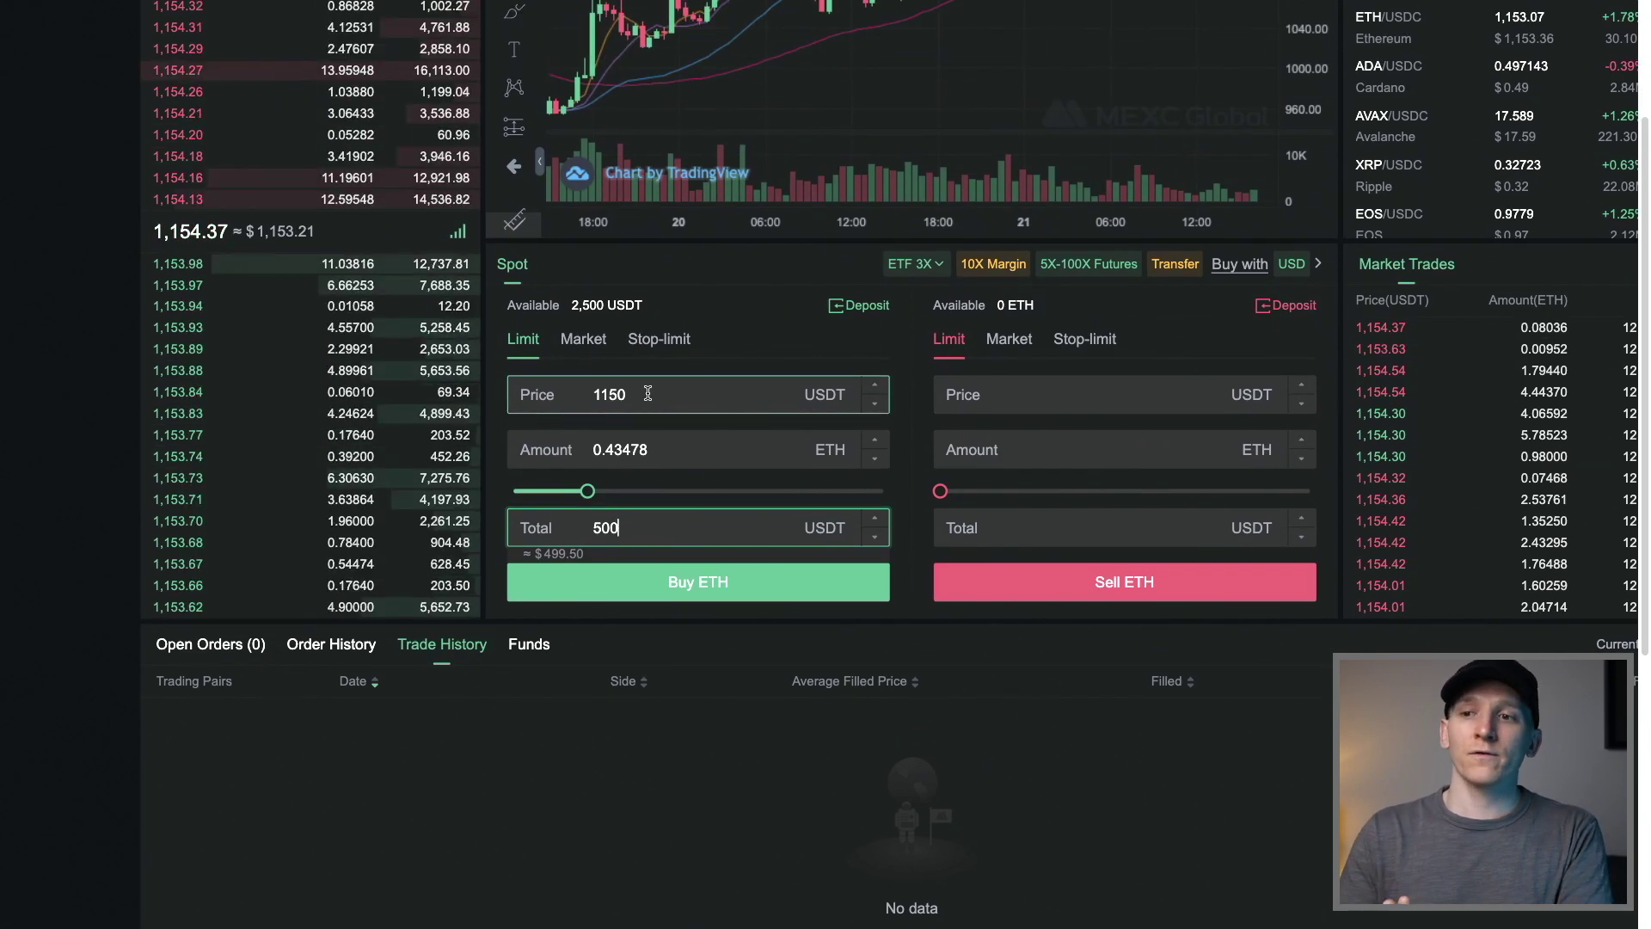
{"action": "left_click", "coordinate": [647, 394]}
{"action": "left_click", "coordinate": [669, 442]}
{"action": "left_click", "coordinate": [650, 525]}
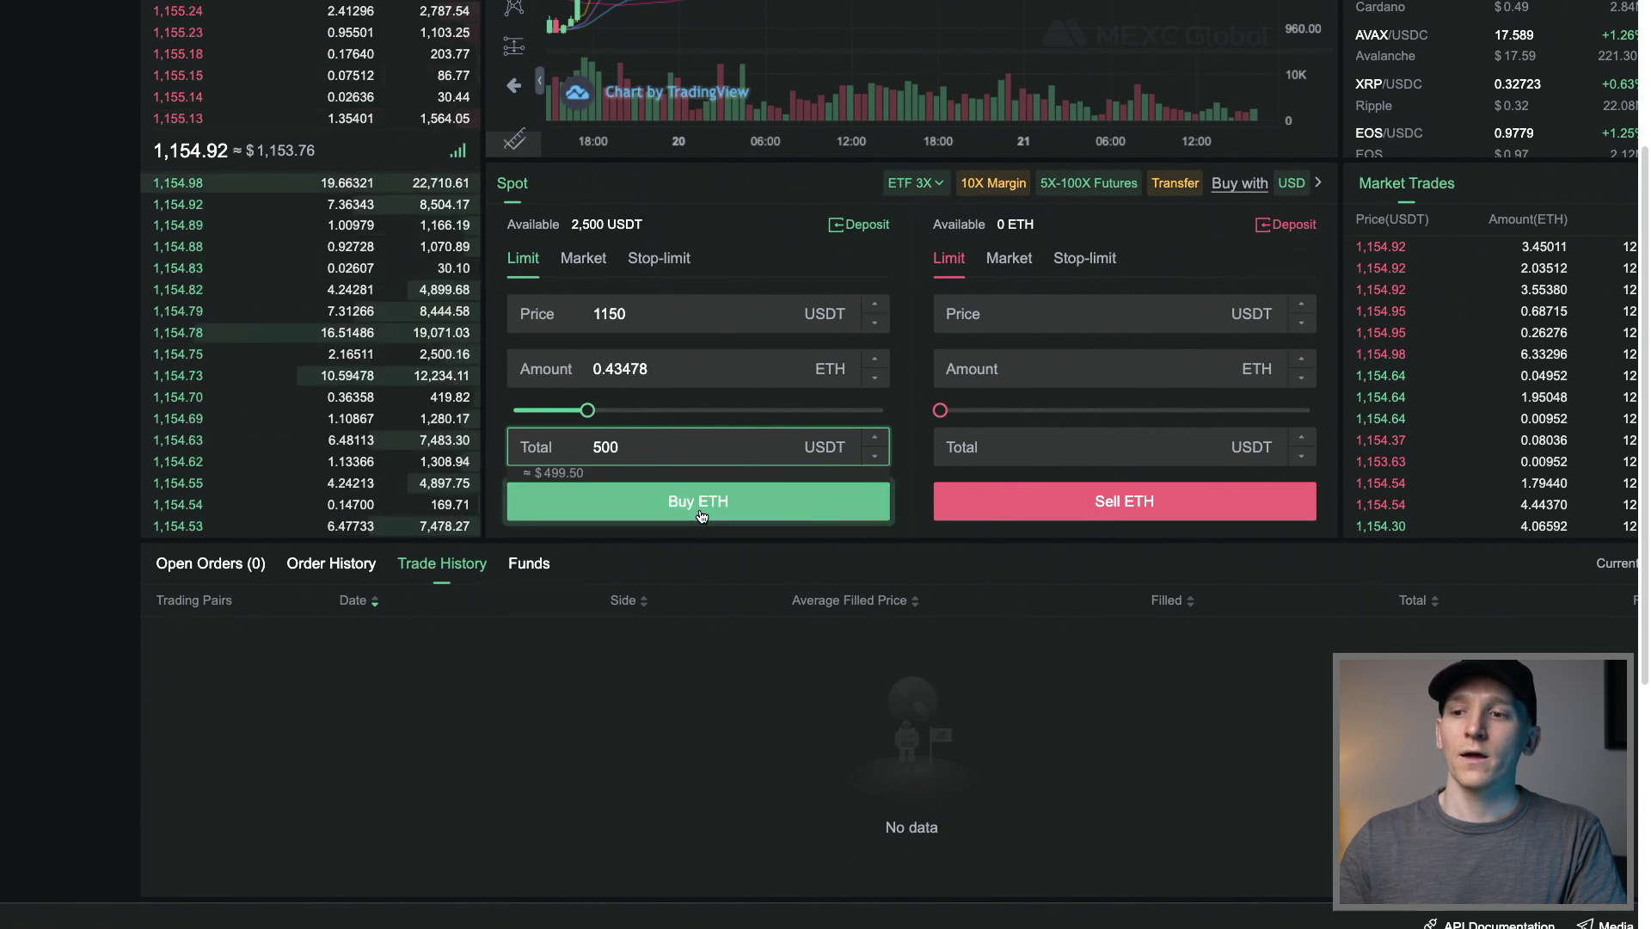
Step: Set the limit price to 1000 USDT and place the ETH buy order
{"action": "left_click_drag", "start_coordinate": [643, 313], "coordinate": [525, 310]}
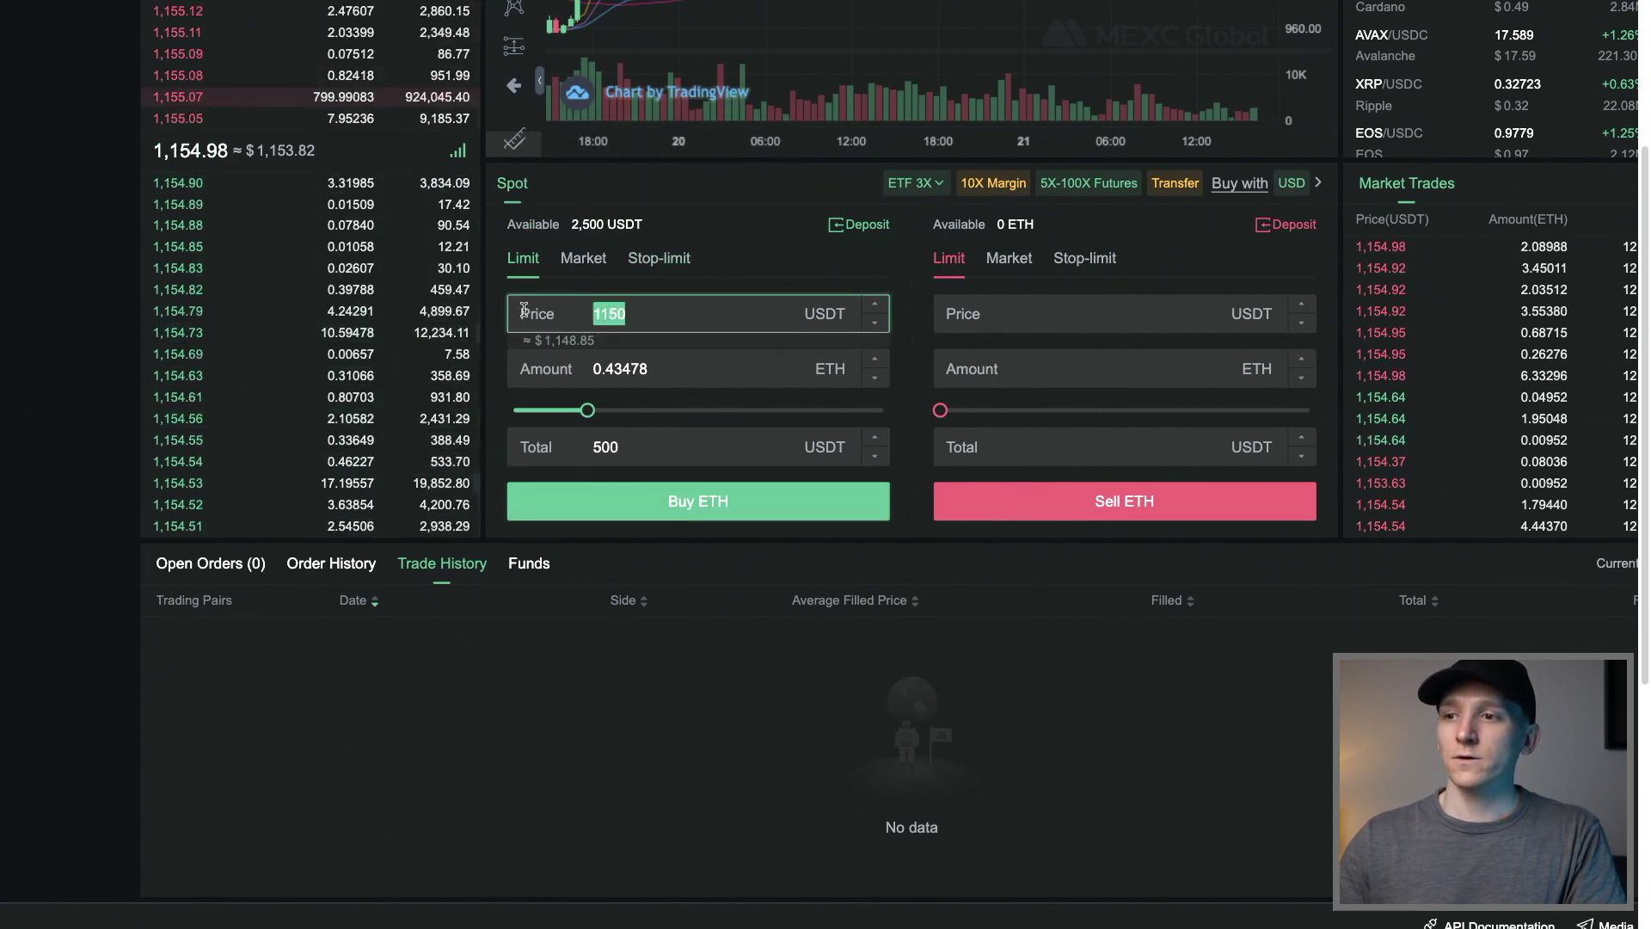
{"action": "type", "text": "1000"}
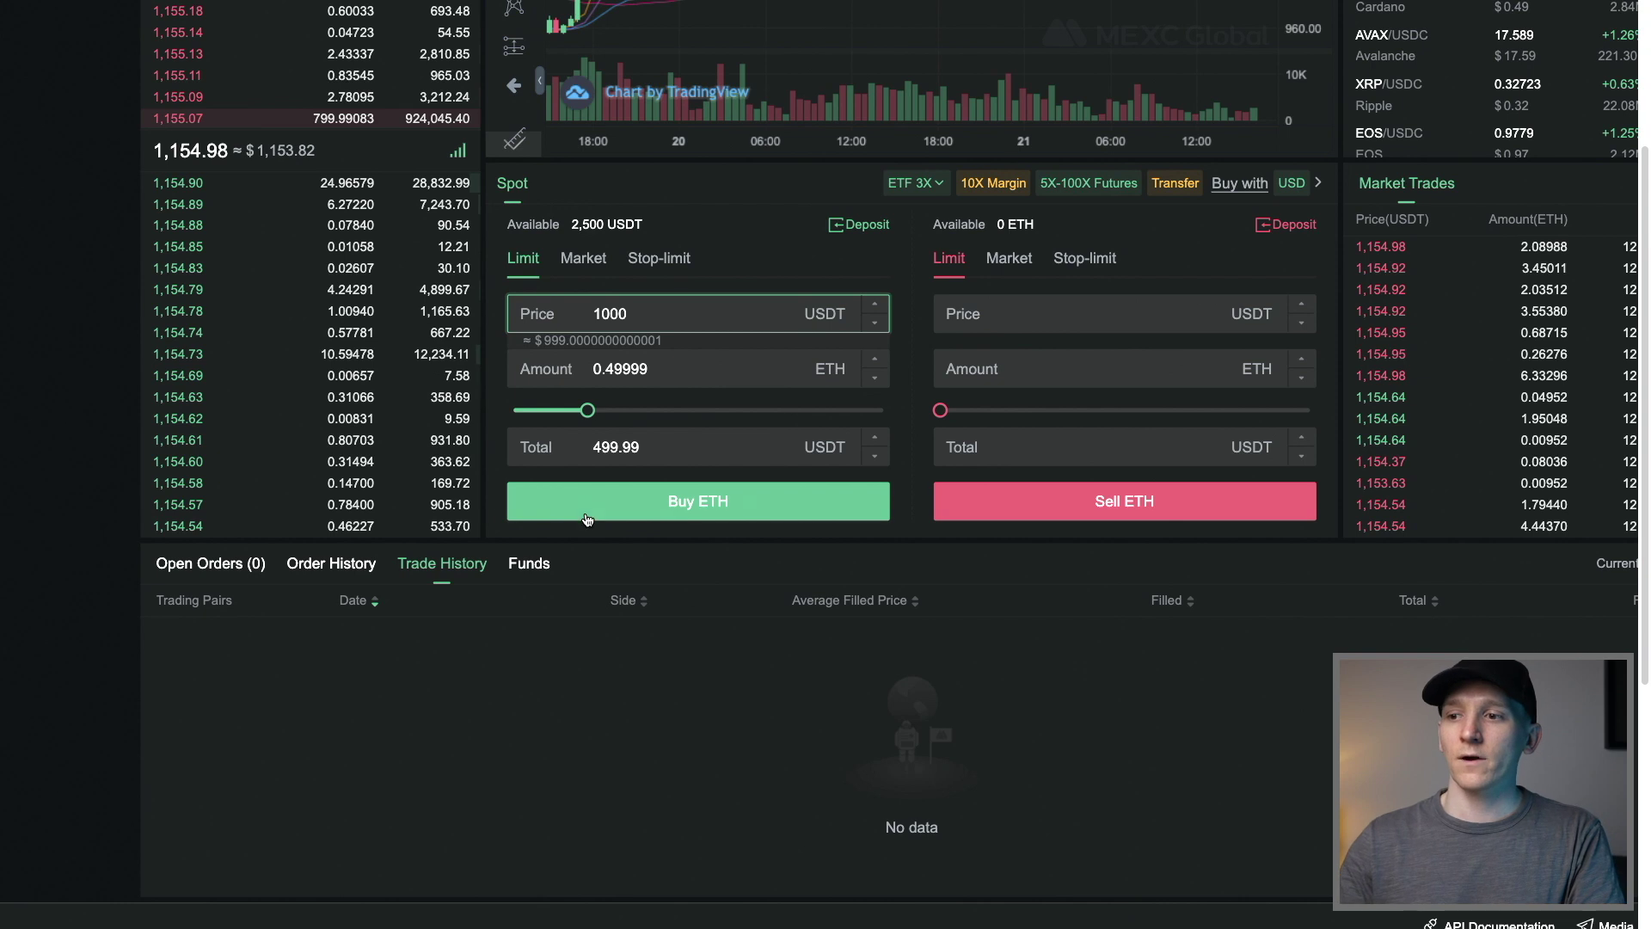
{"action": "left_click", "coordinate": [587, 517]}
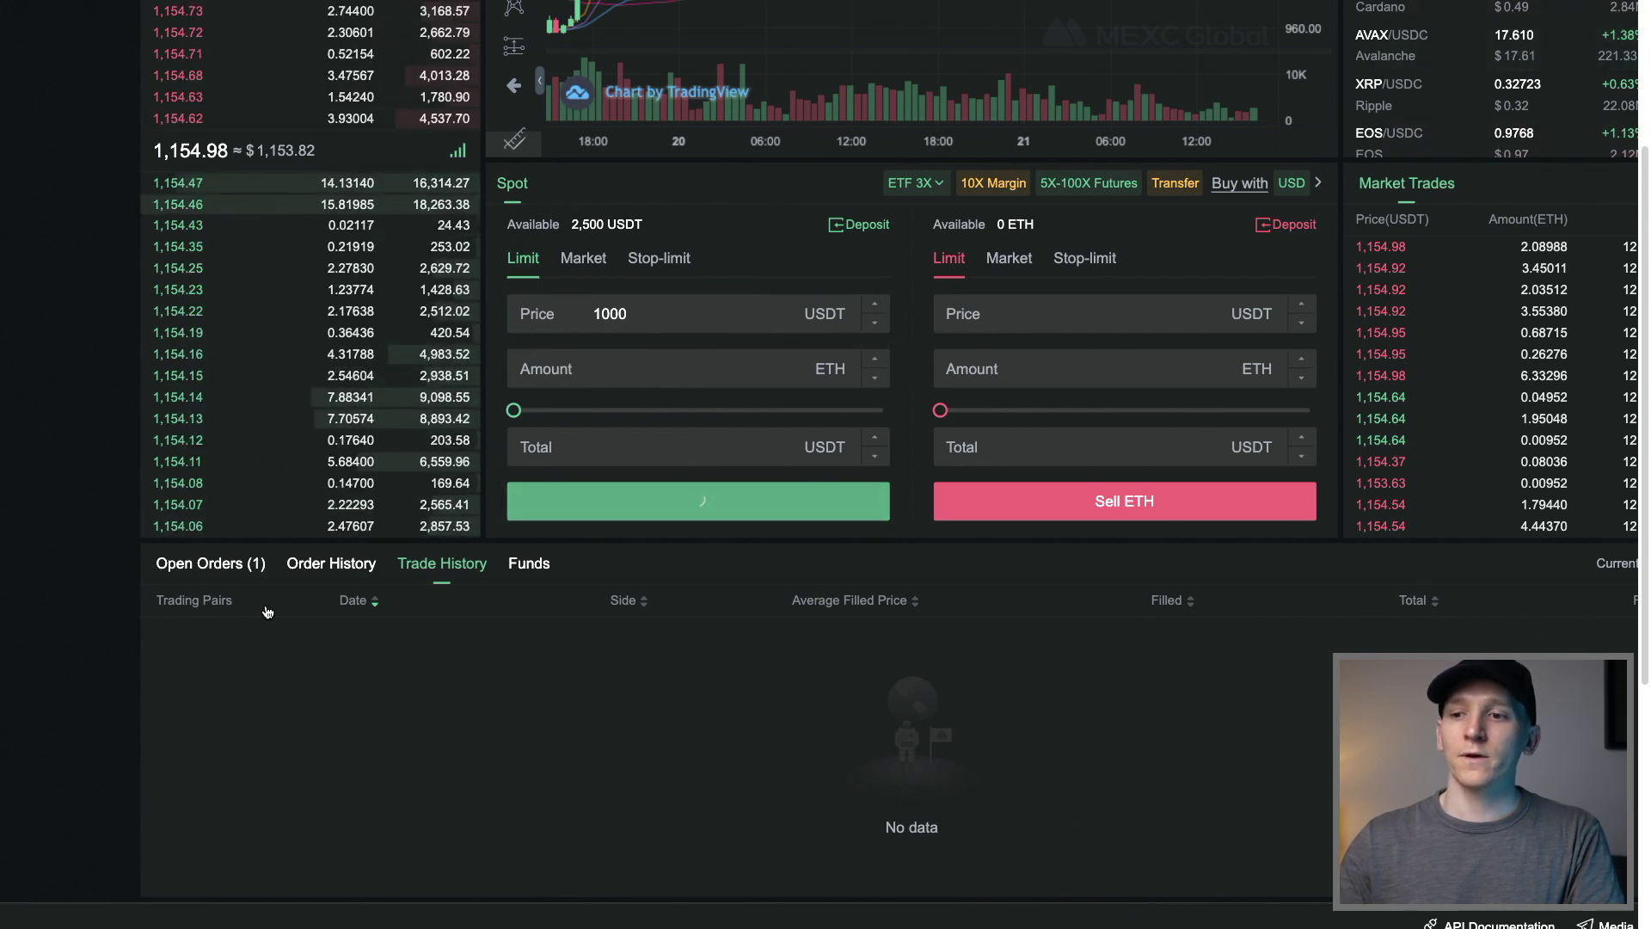
Step: Review the details of the ETH/USDT limit buy order among the open orders and cancel it
{"action": "left_click", "coordinate": [217, 565]}
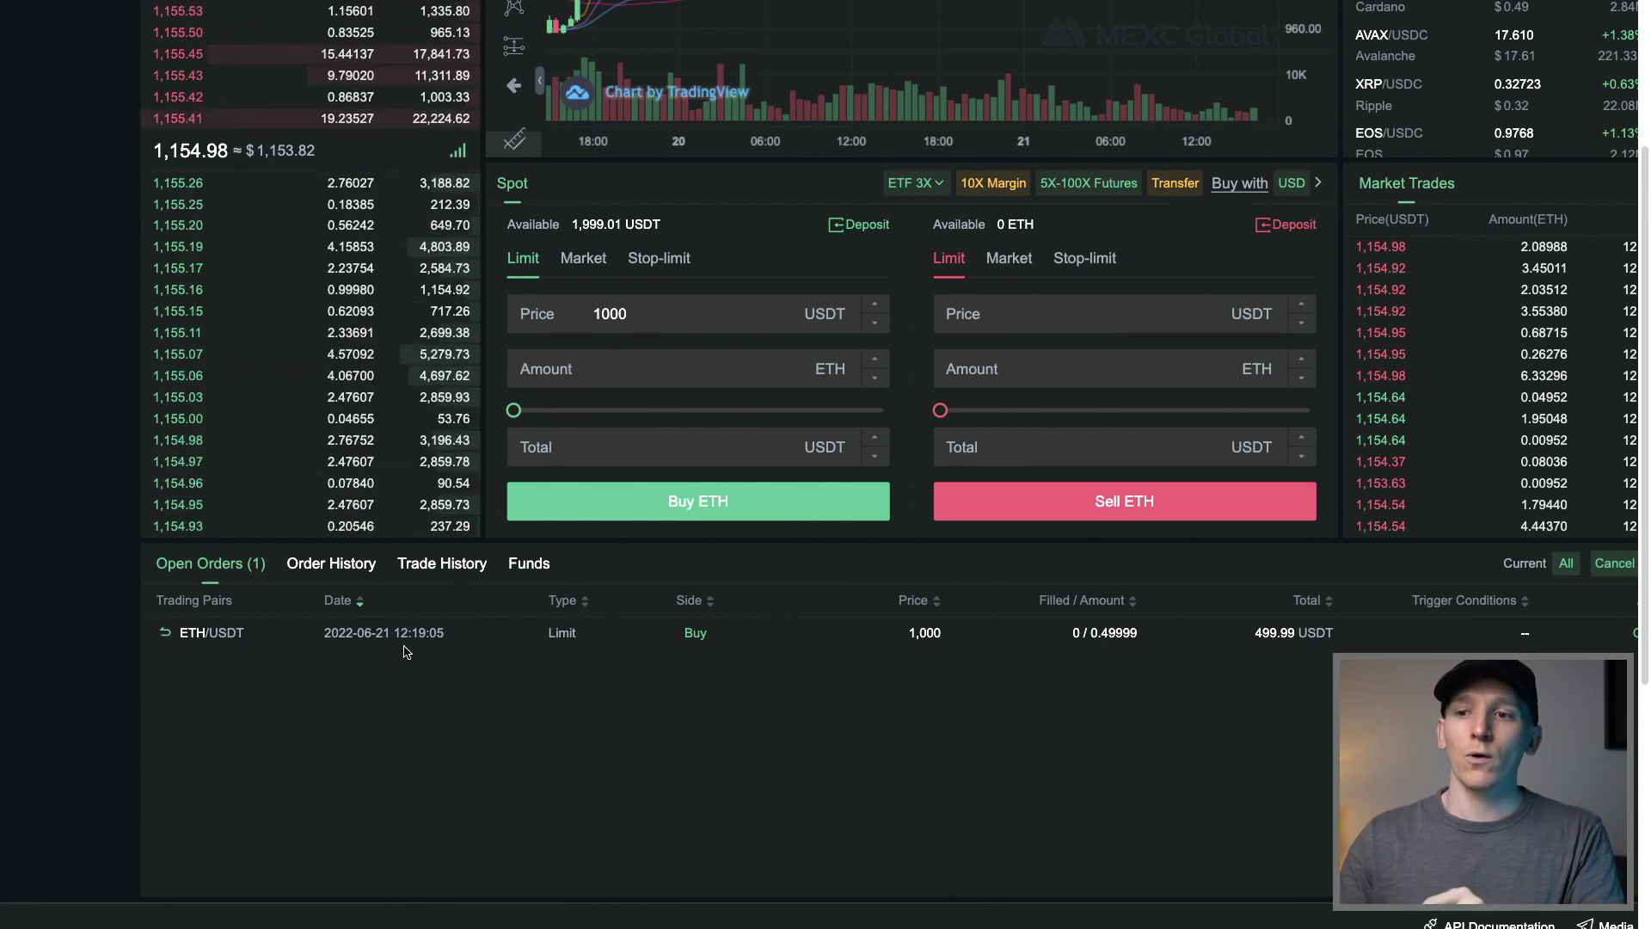
{"action": "scroll", "coordinate": [406, 645], "scroll_direction": "right", "scroll_amount": 4}
{"action": "scroll", "coordinate": [406, 645], "scroll_direction": "left", "scroll_amount": 3}
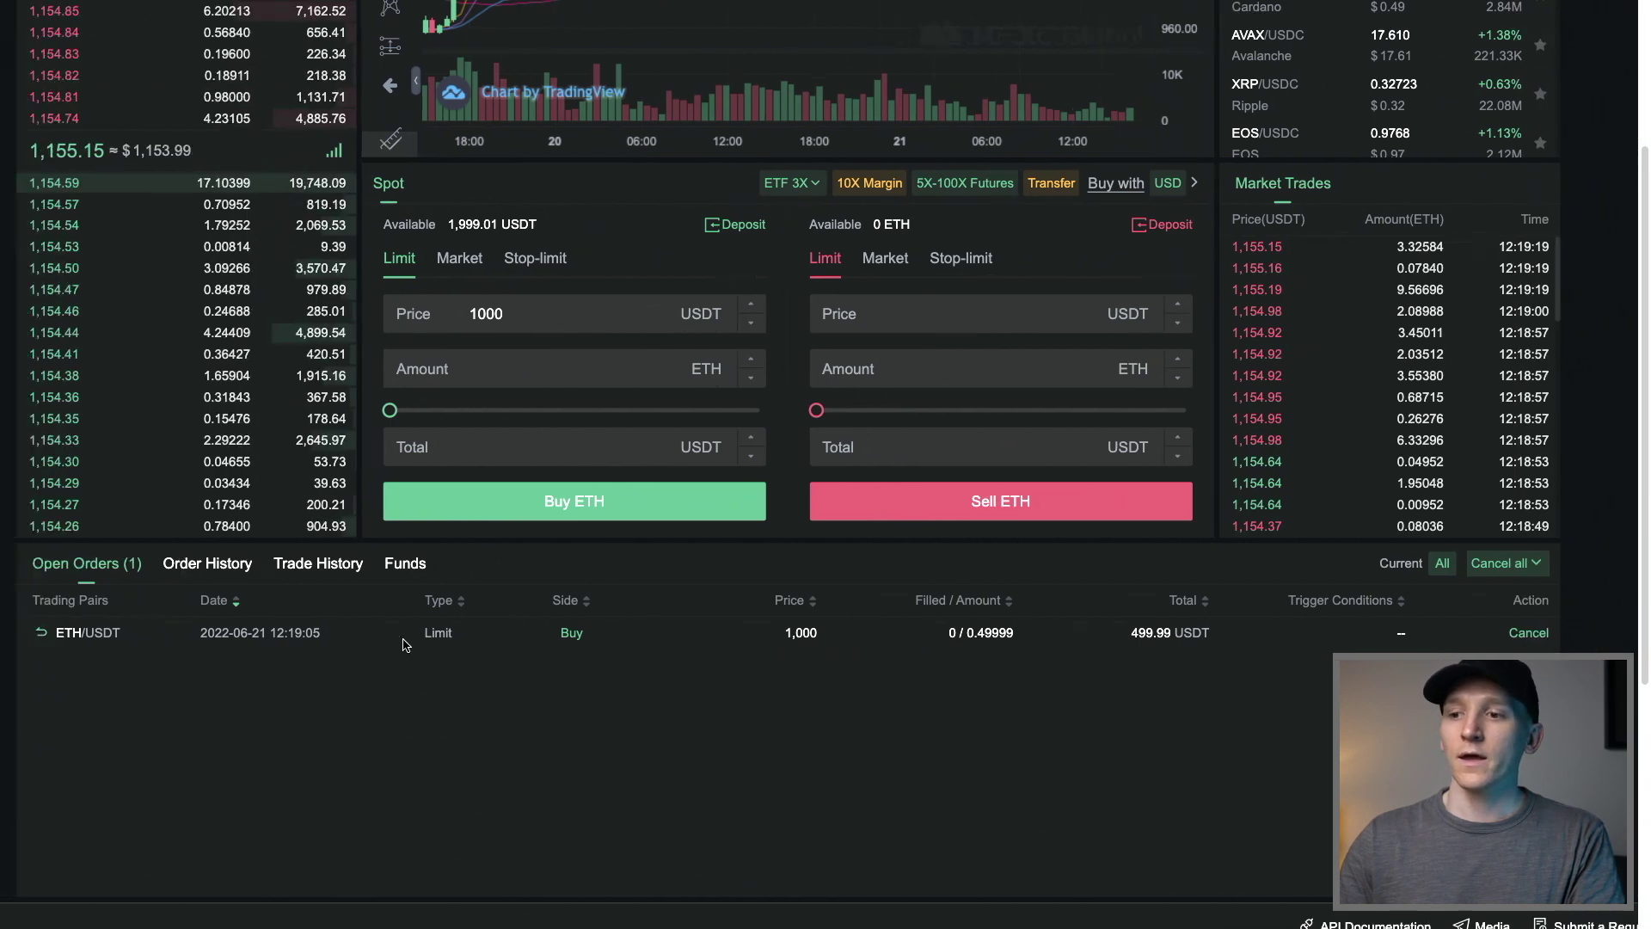
{"action": "scroll", "coordinate": [1091, 635], "scroll_direction": "right", "scroll_amount": 2}
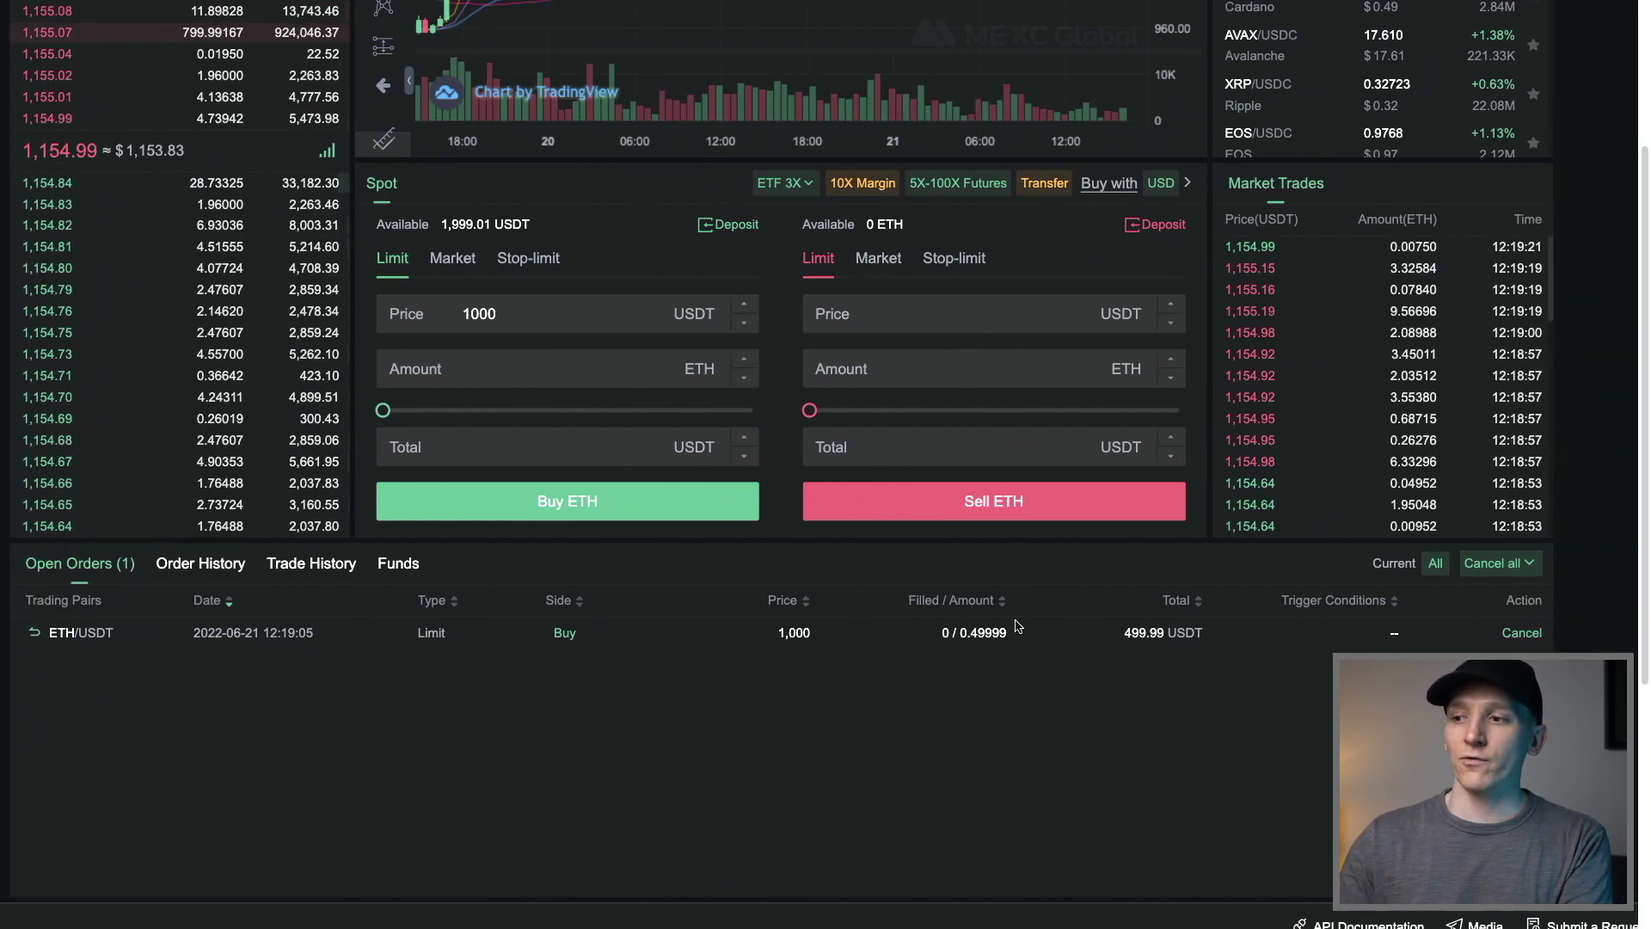
{"action": "scroll", "coordinate": [1494, 632], "scroll_direction": "down", "scroll_amount": 1}
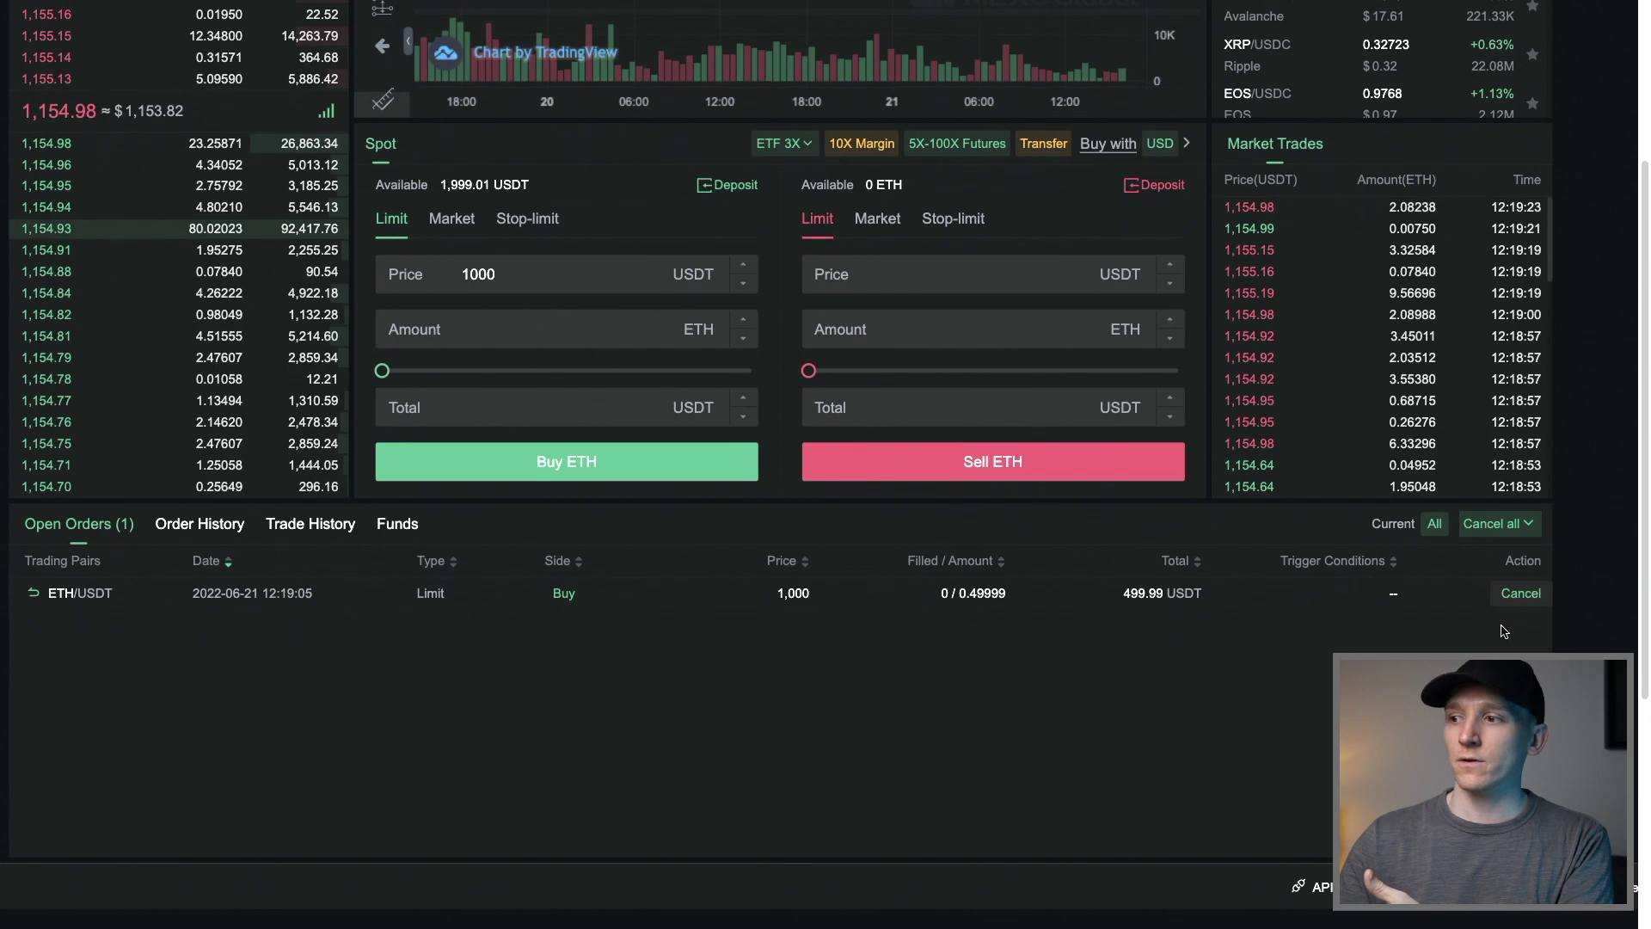
{"action": "left_click", "coordinate": [1511, 598]}
{"action": "scroll", "coordinate": [674, 663], "scroll_direction": "left", "scroll_amount": 2}
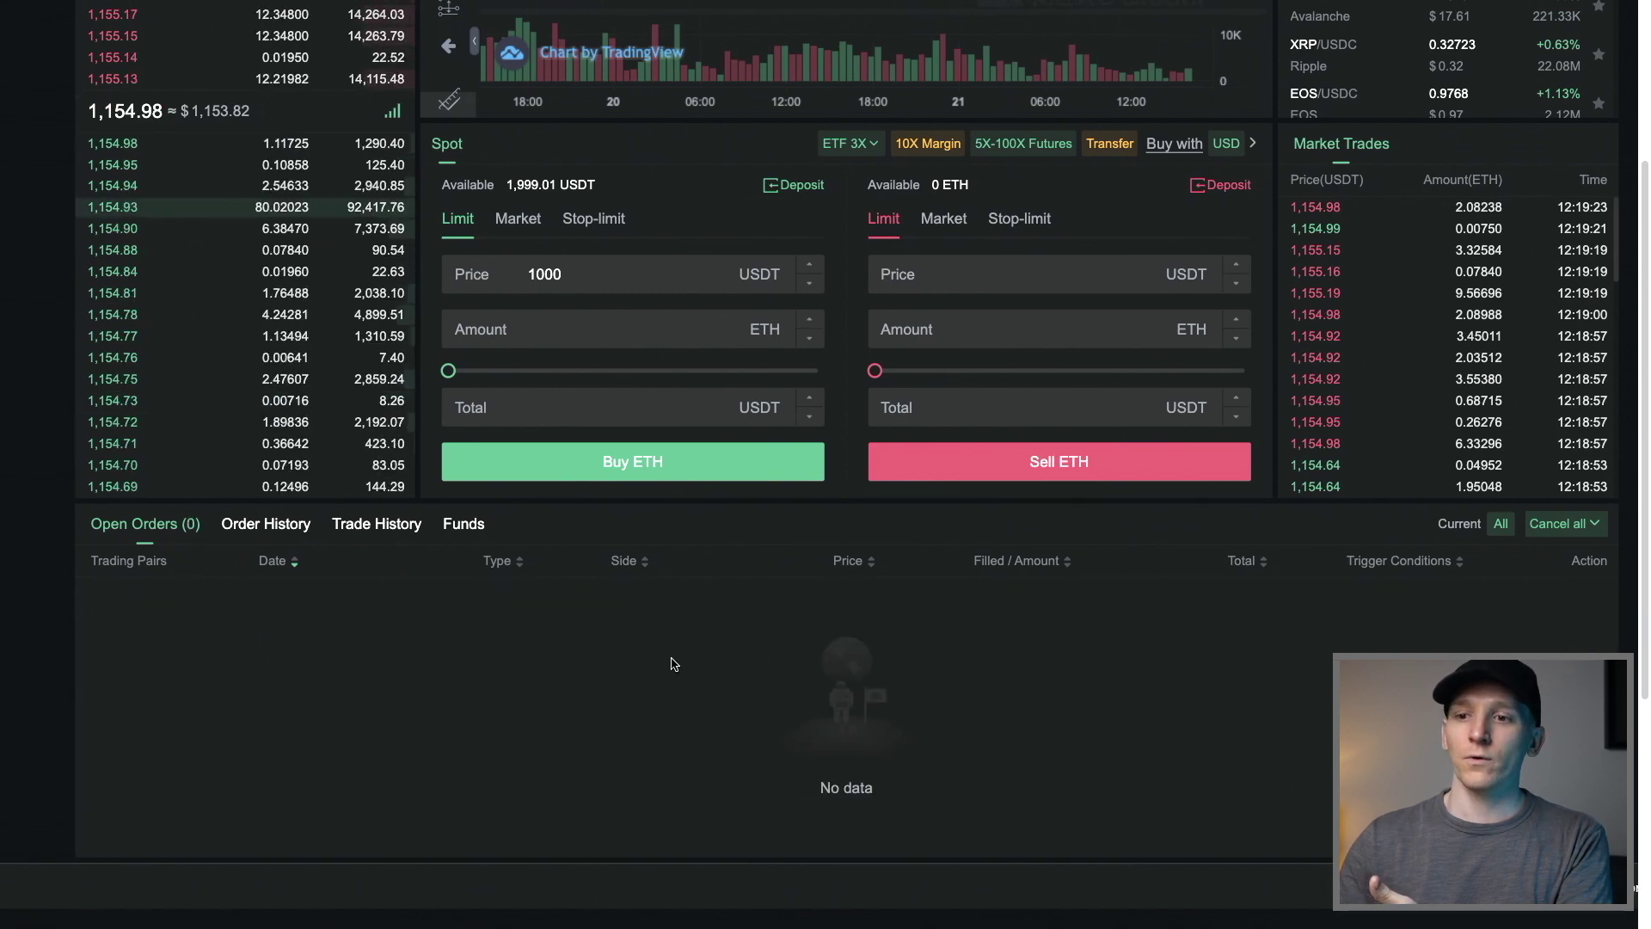
Step: Show the BTC/USDT daily price chart in full screen
{"action": "scroll", "coordinate": [379, 600], "scroll_direction": "up", "scroll_amount": 2}
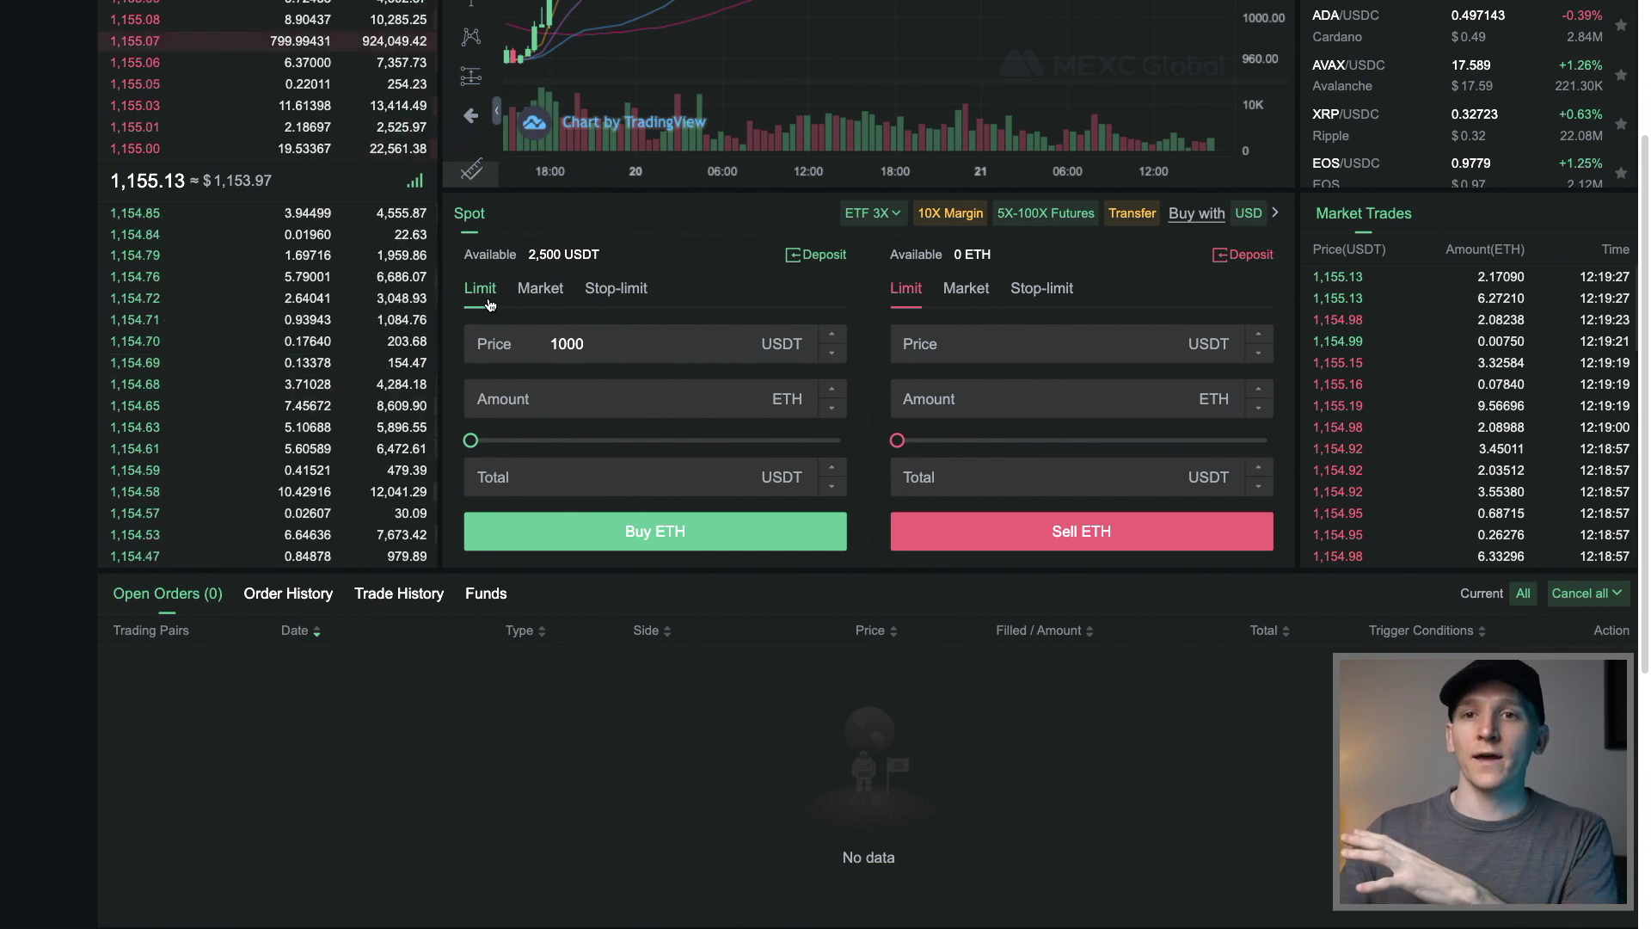
{"action": "scroll", "coordinate": [613, 307], "scroll_direction": "up", "scroll_amount": 1}
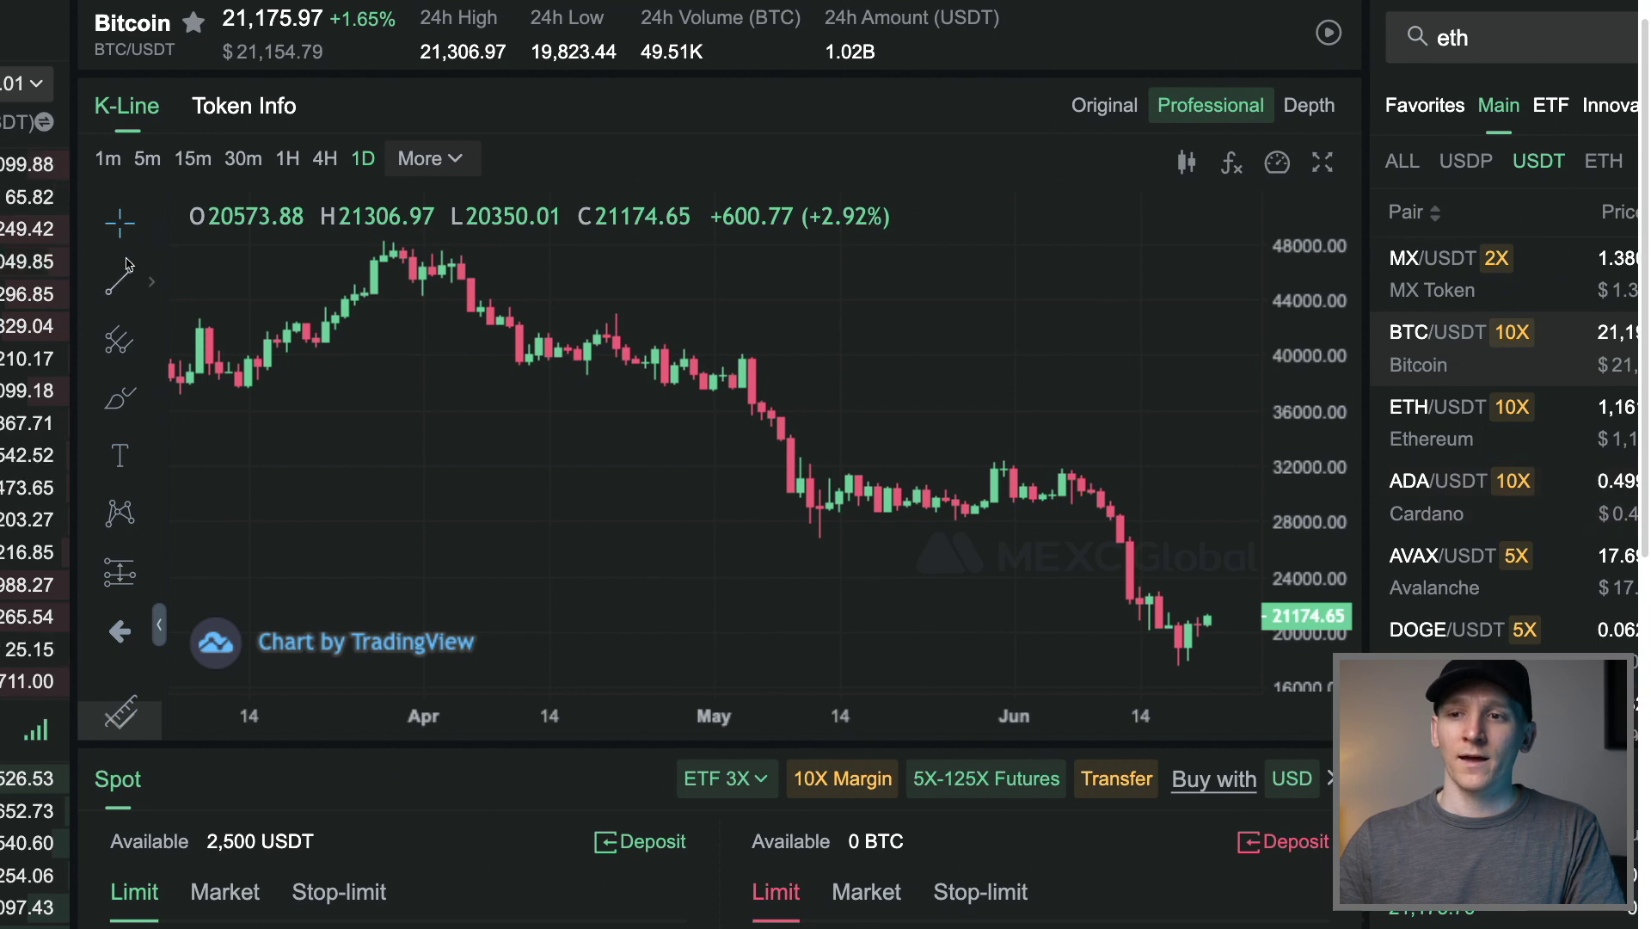
{"action": "left_click", "coordinate": [1322, 165]}
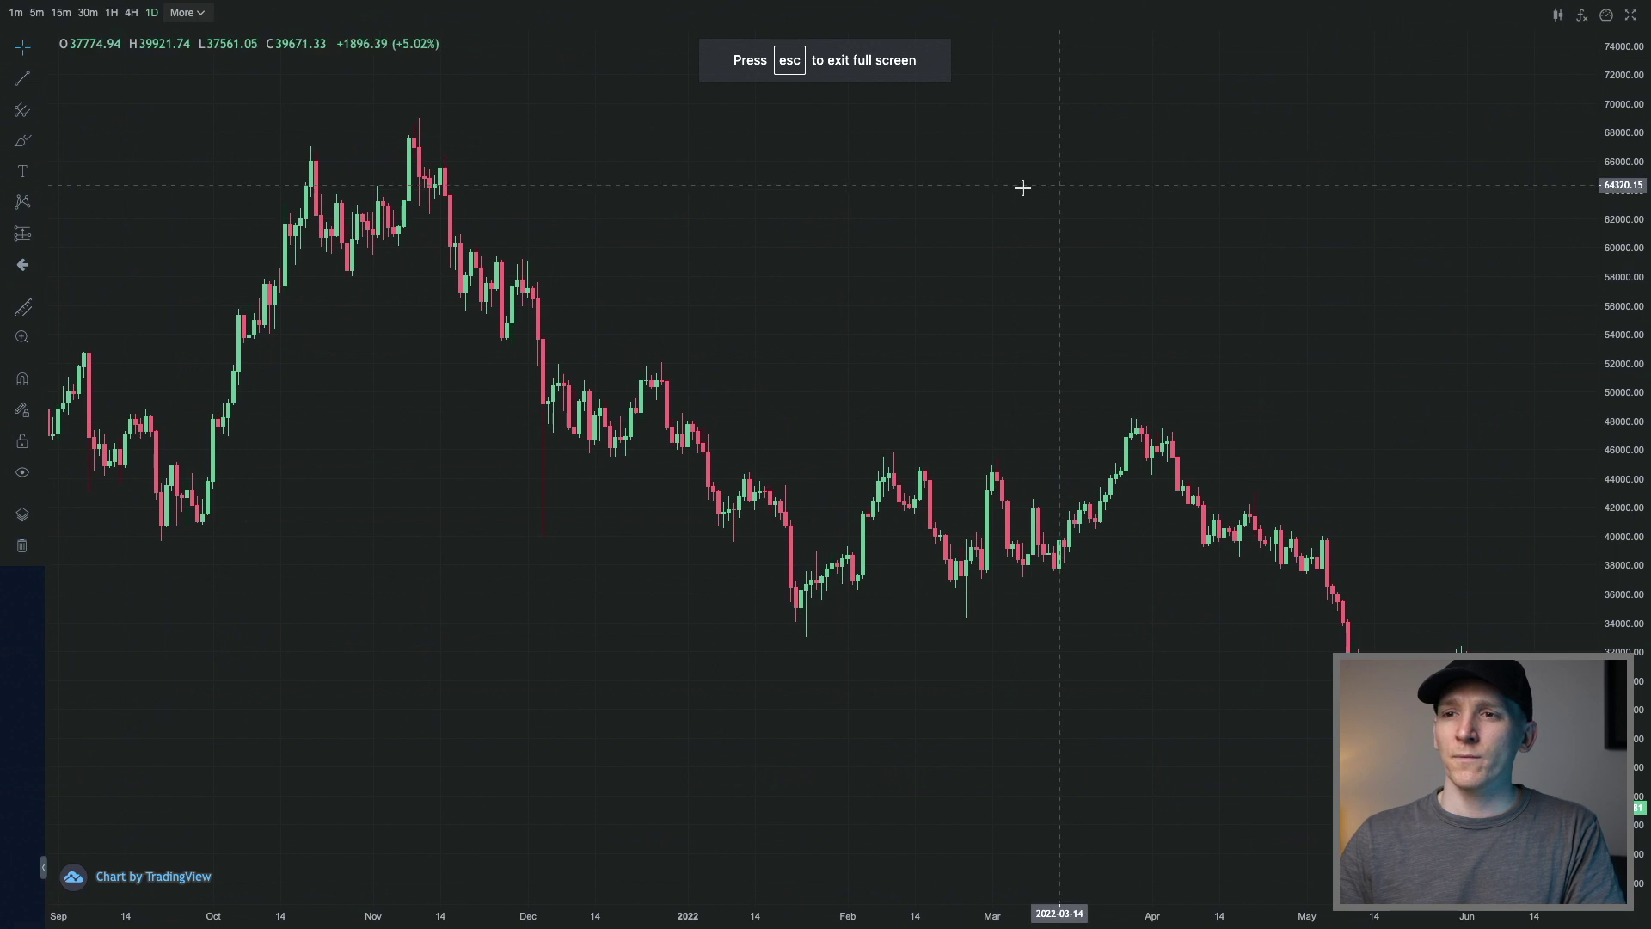
Step: Search the chart indicators for "moving av" and add the Moving Average twice to the Bitcoin chart
{"action": "left_click", "coordinate": [1583, 18]}
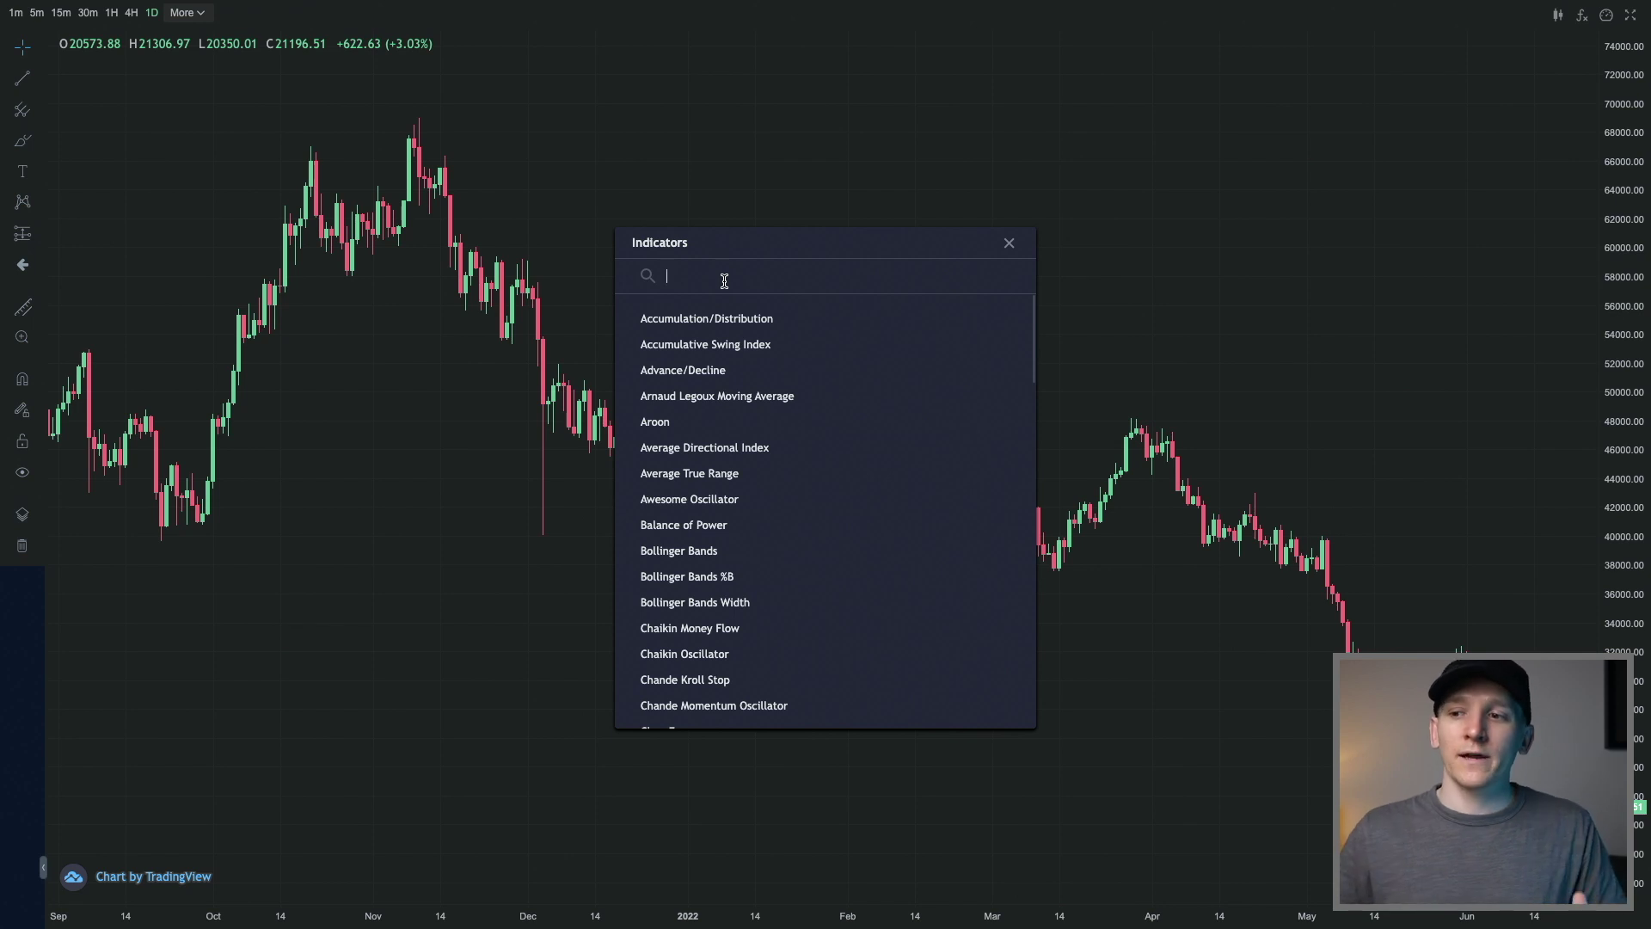
{"action": "type", "text": "moving av"}
{"action": "left_click", "coordinate": [679, 319]}
{"action": "left_click", "coordinate": [679, 320]}
{"action": "key", "text": "Escape"}
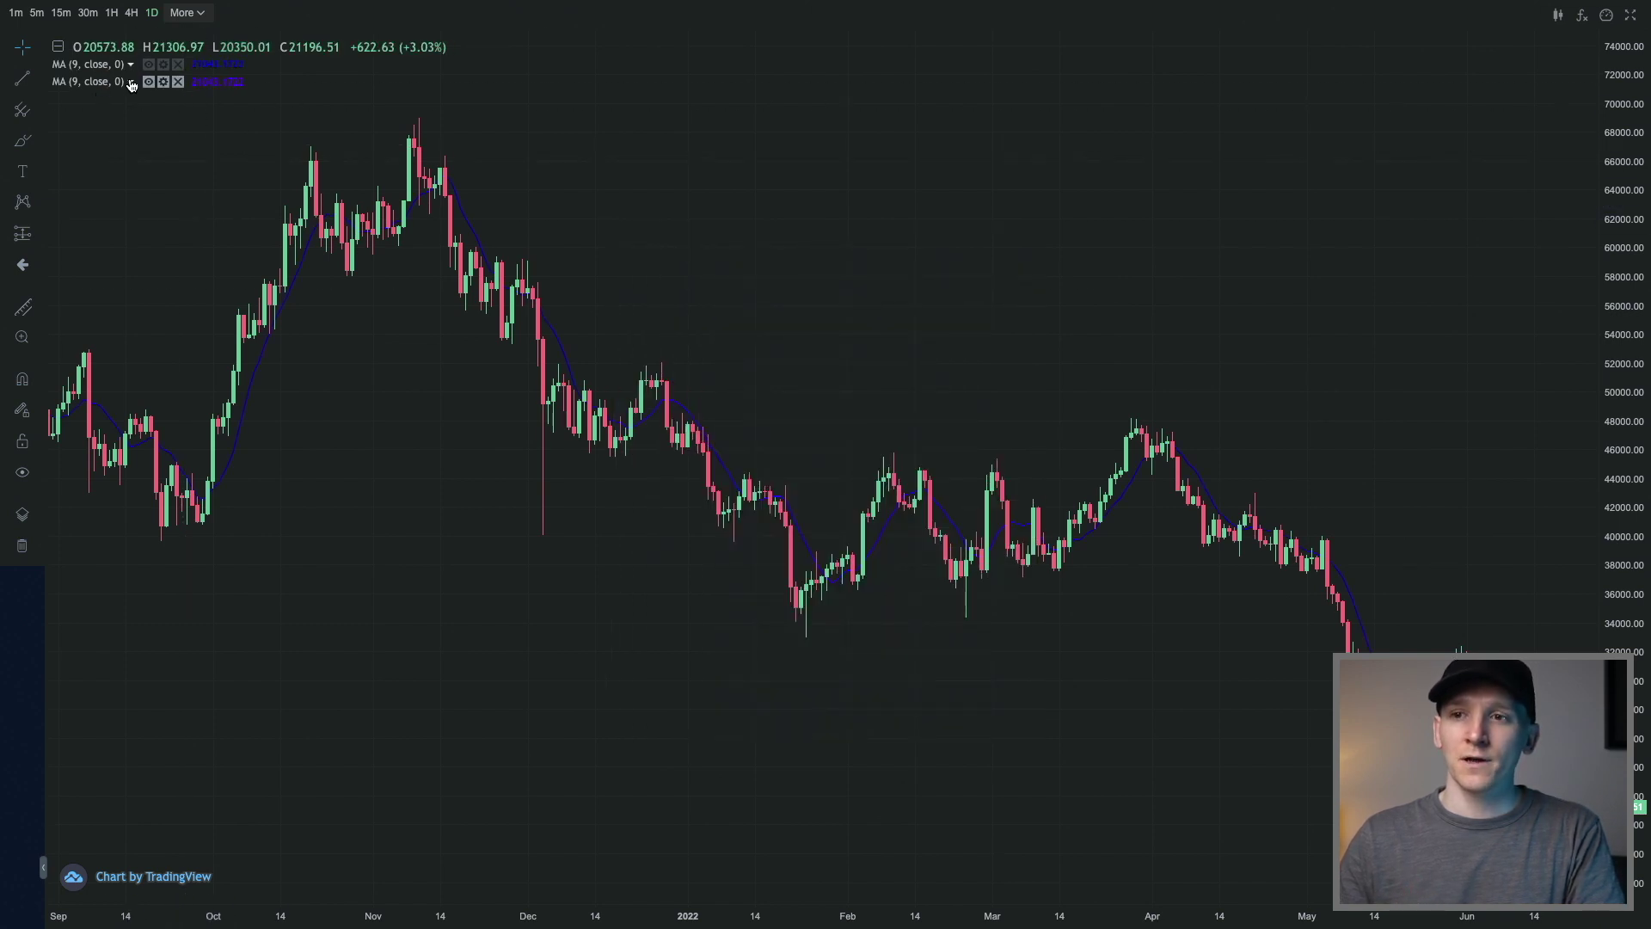
Step: Set the first moving average to a length of 50 and style it as a thicker yellow line
{"action": "left_click", "coordinate": [163, 66]}
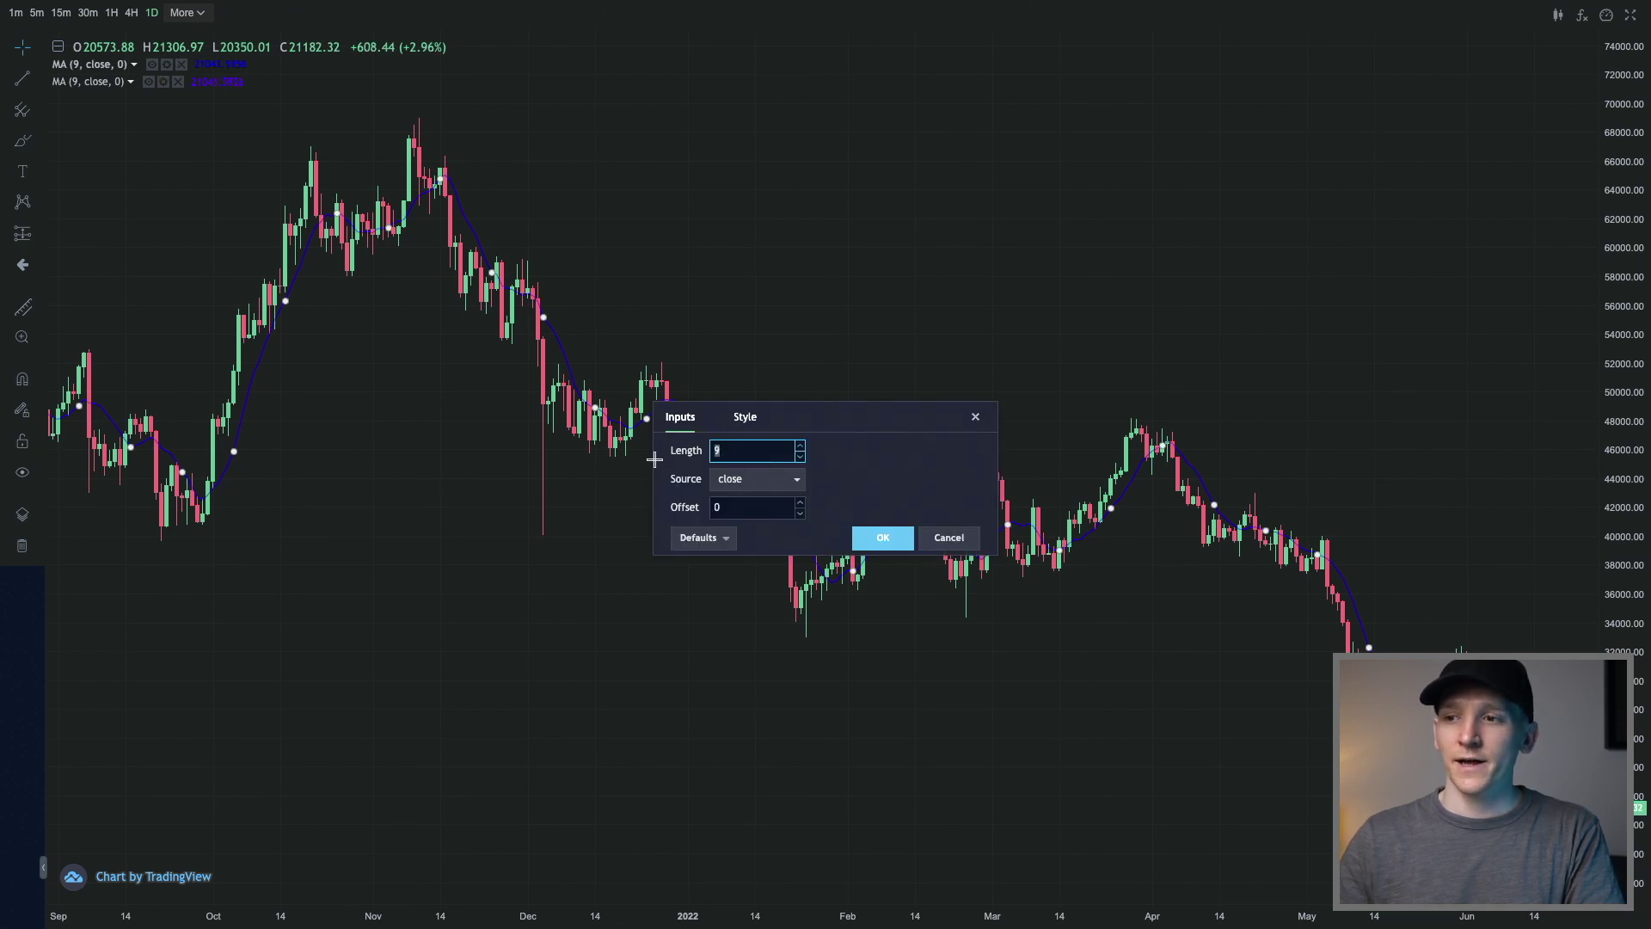
{"action": "type", "text": "50"}
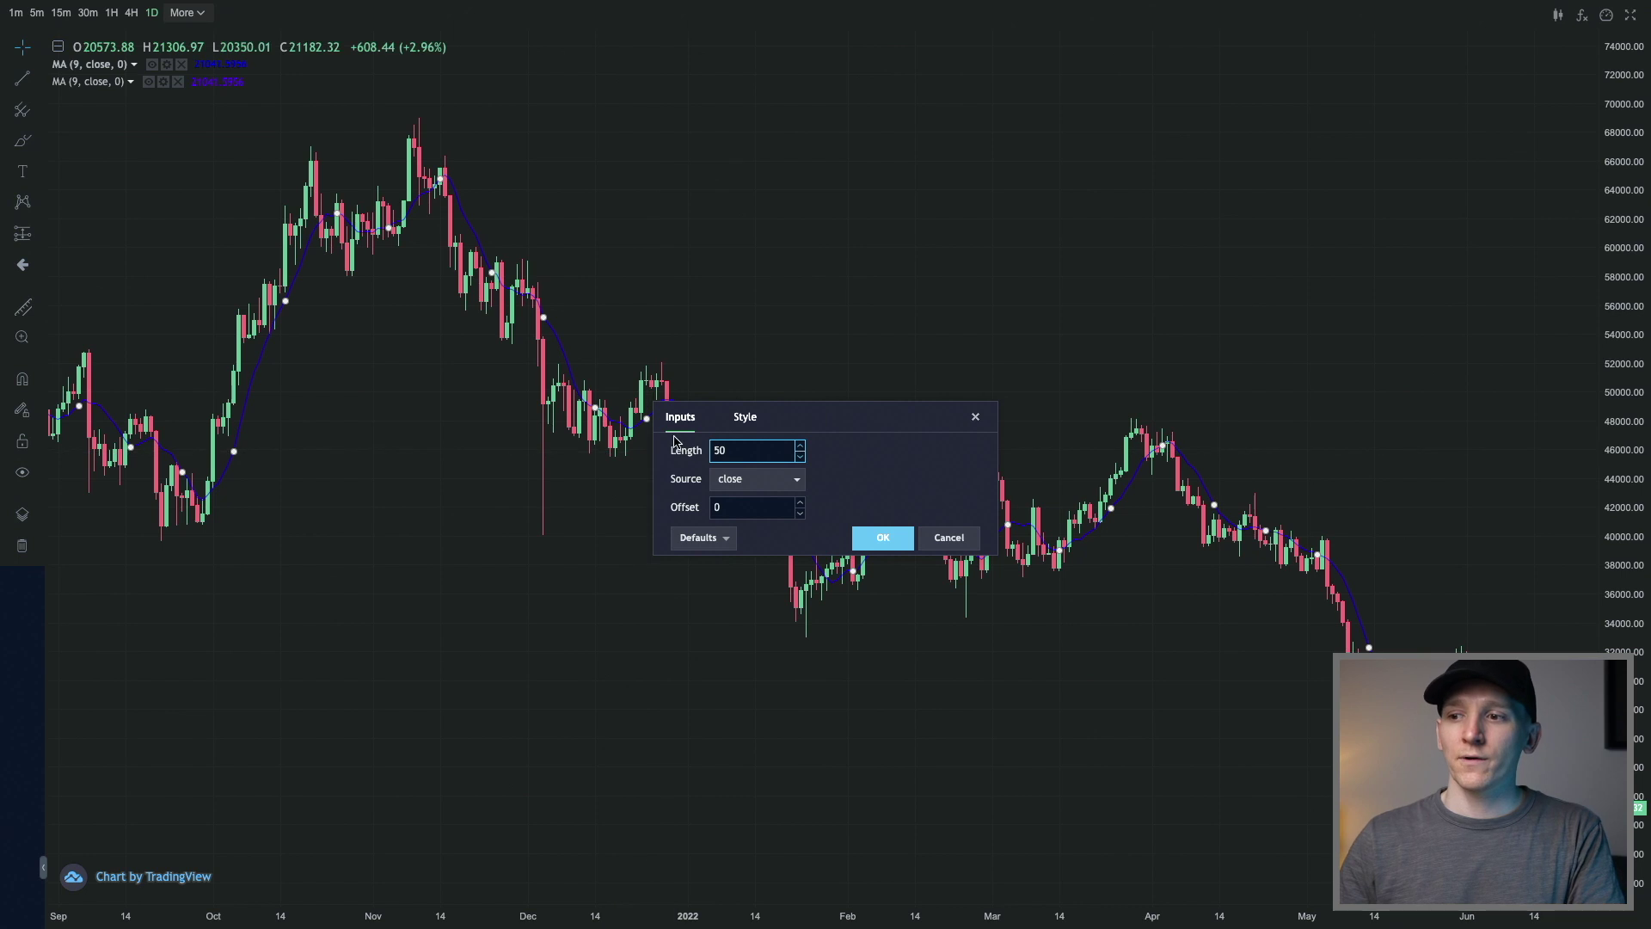
{"action": "left_click", "coordinate": [762, 422]}
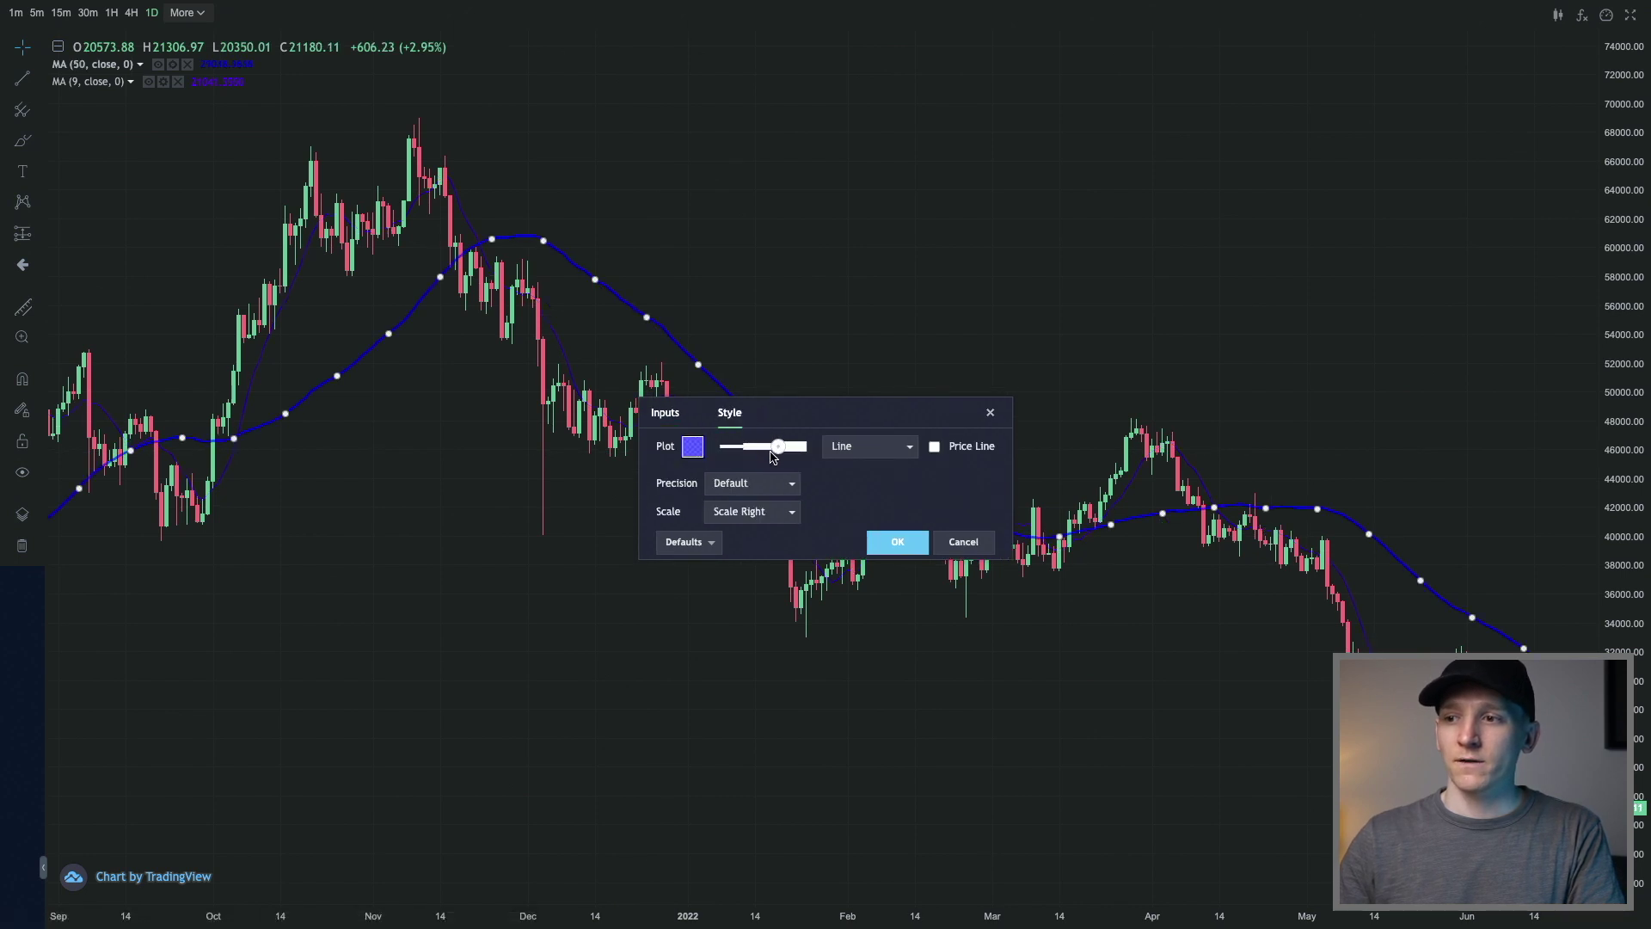
{"action": "left_click", "coordinate": [693, 449]}
{"action": "left_click_drag", "start_coordinate": [745, 606], "coordinate": [690, 606]}
{"action": "left_click", "coordinate": [741, 492]}
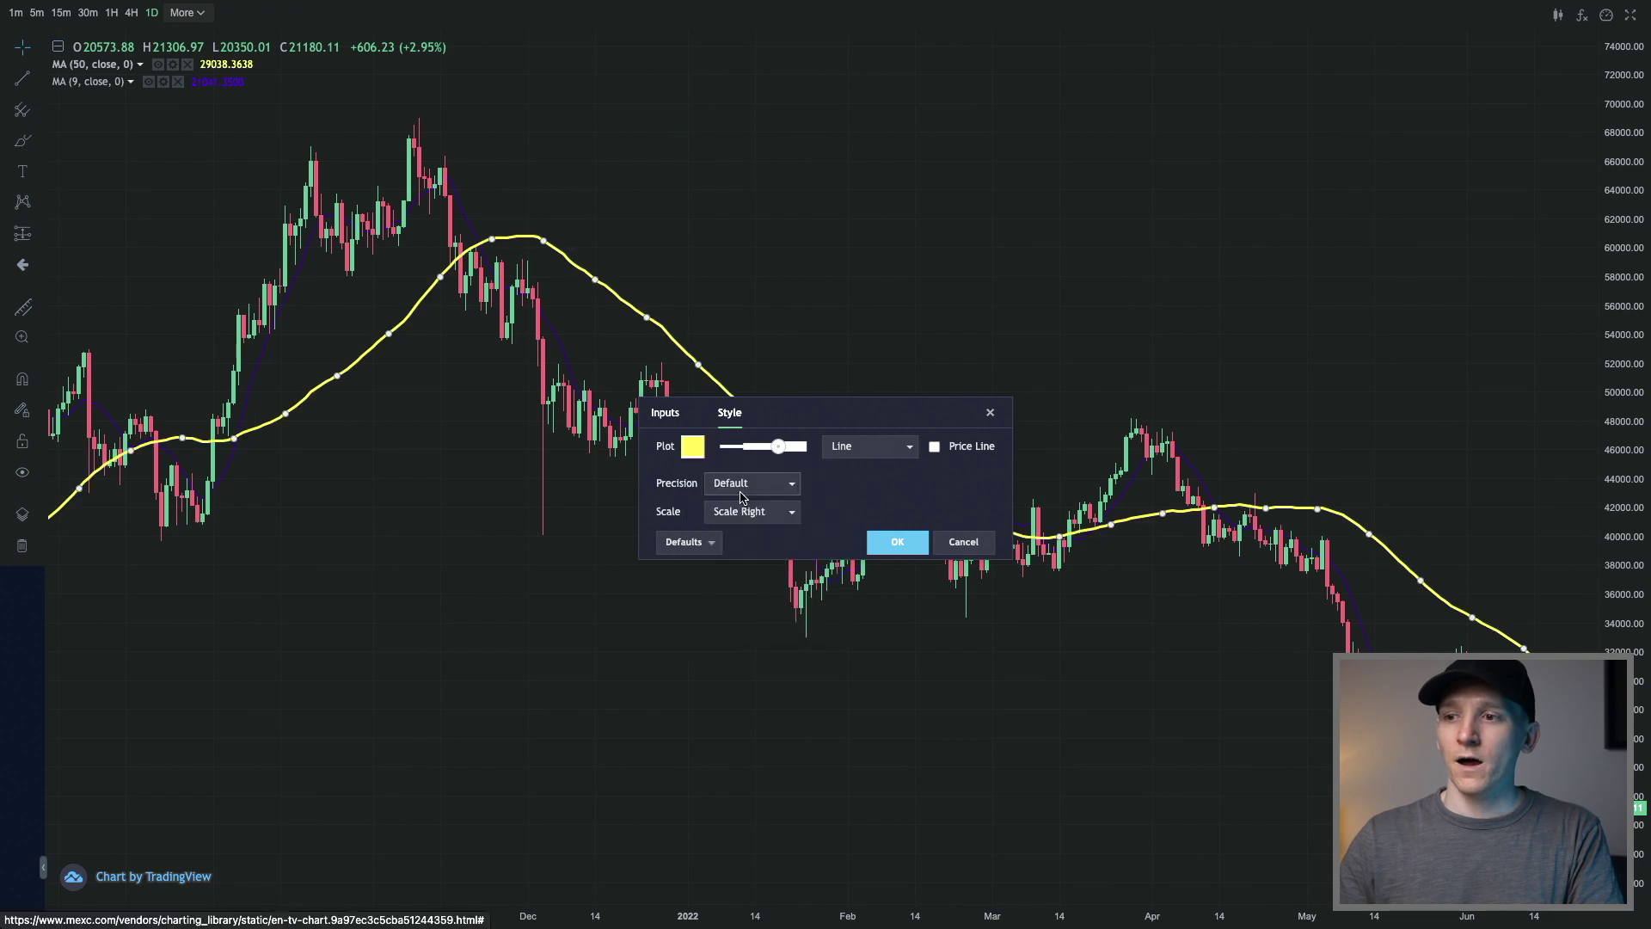
{"action": "left_click", "coordinate": [898, 543]}
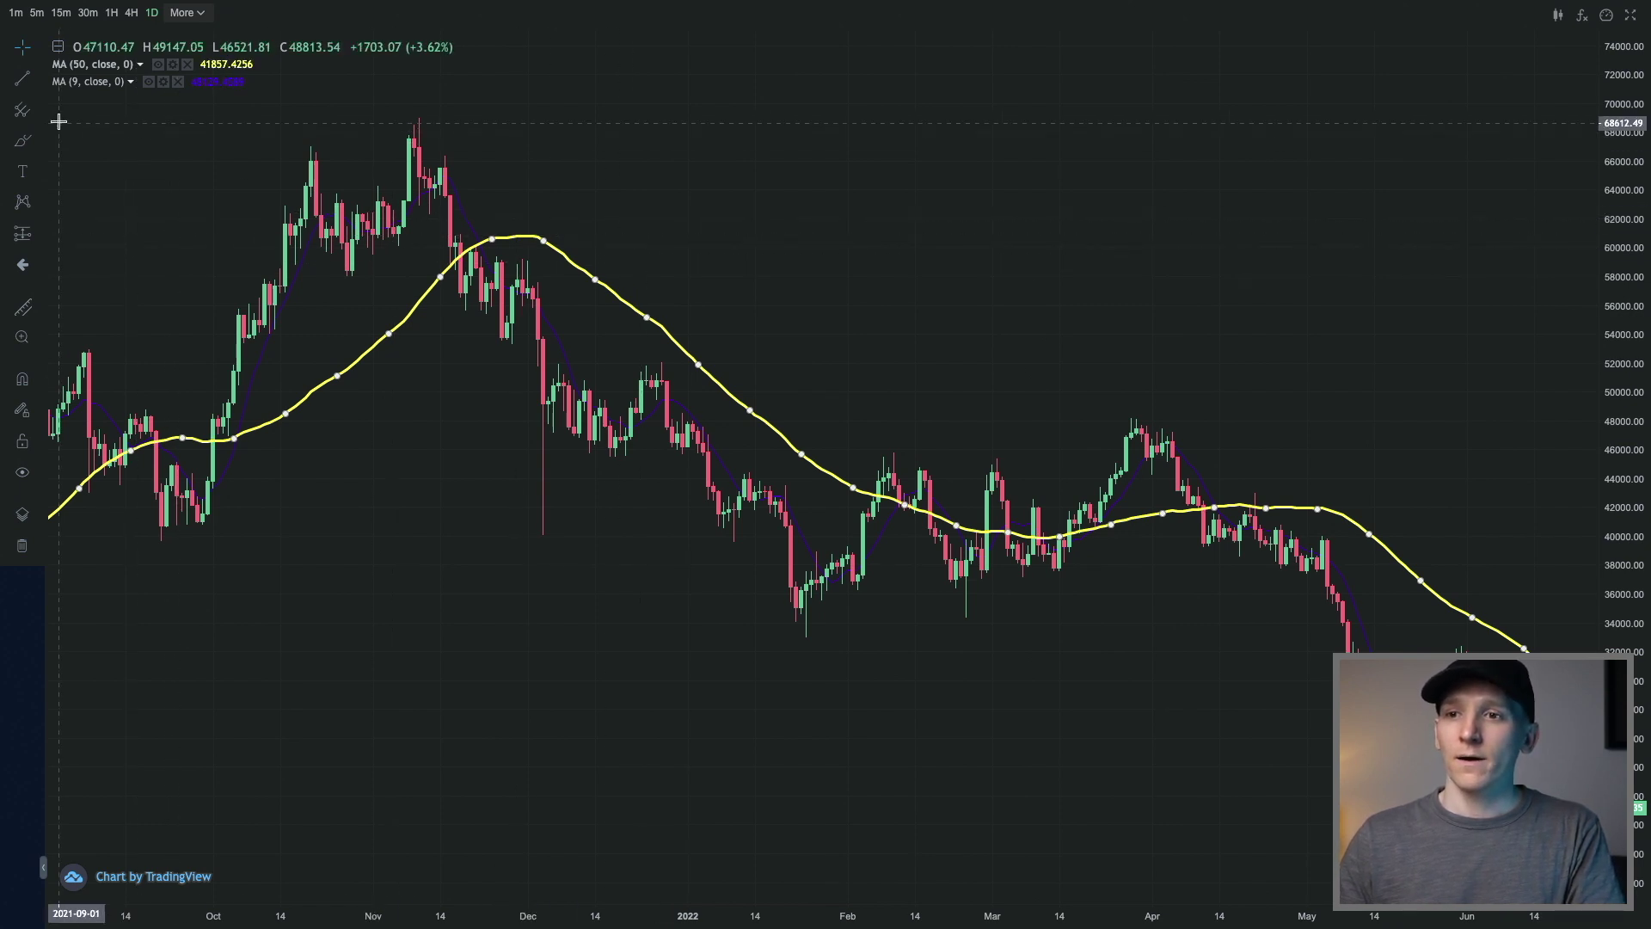
Step: Draw a rising trend line from about 2021-12-20 to 2022-05-18 under the Bitcoin price lows, and leave the full-screen chart
{"action": "left_click", "coordinate": [24, 82]}
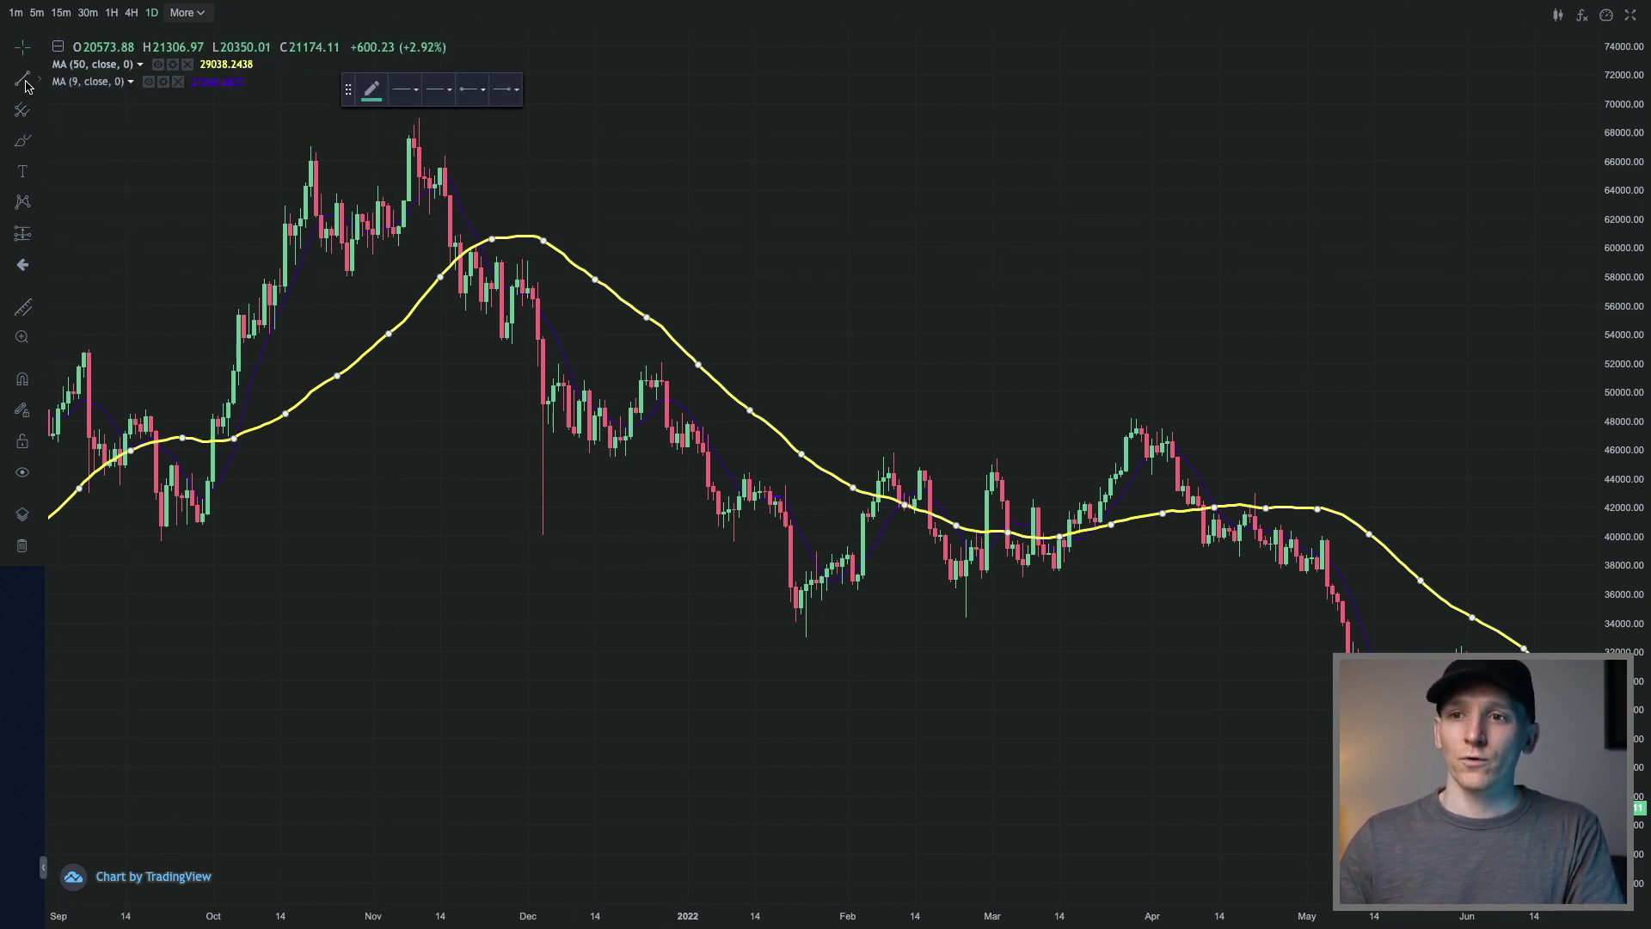
{"action": "left_click", "coordinate": [636, 685]}
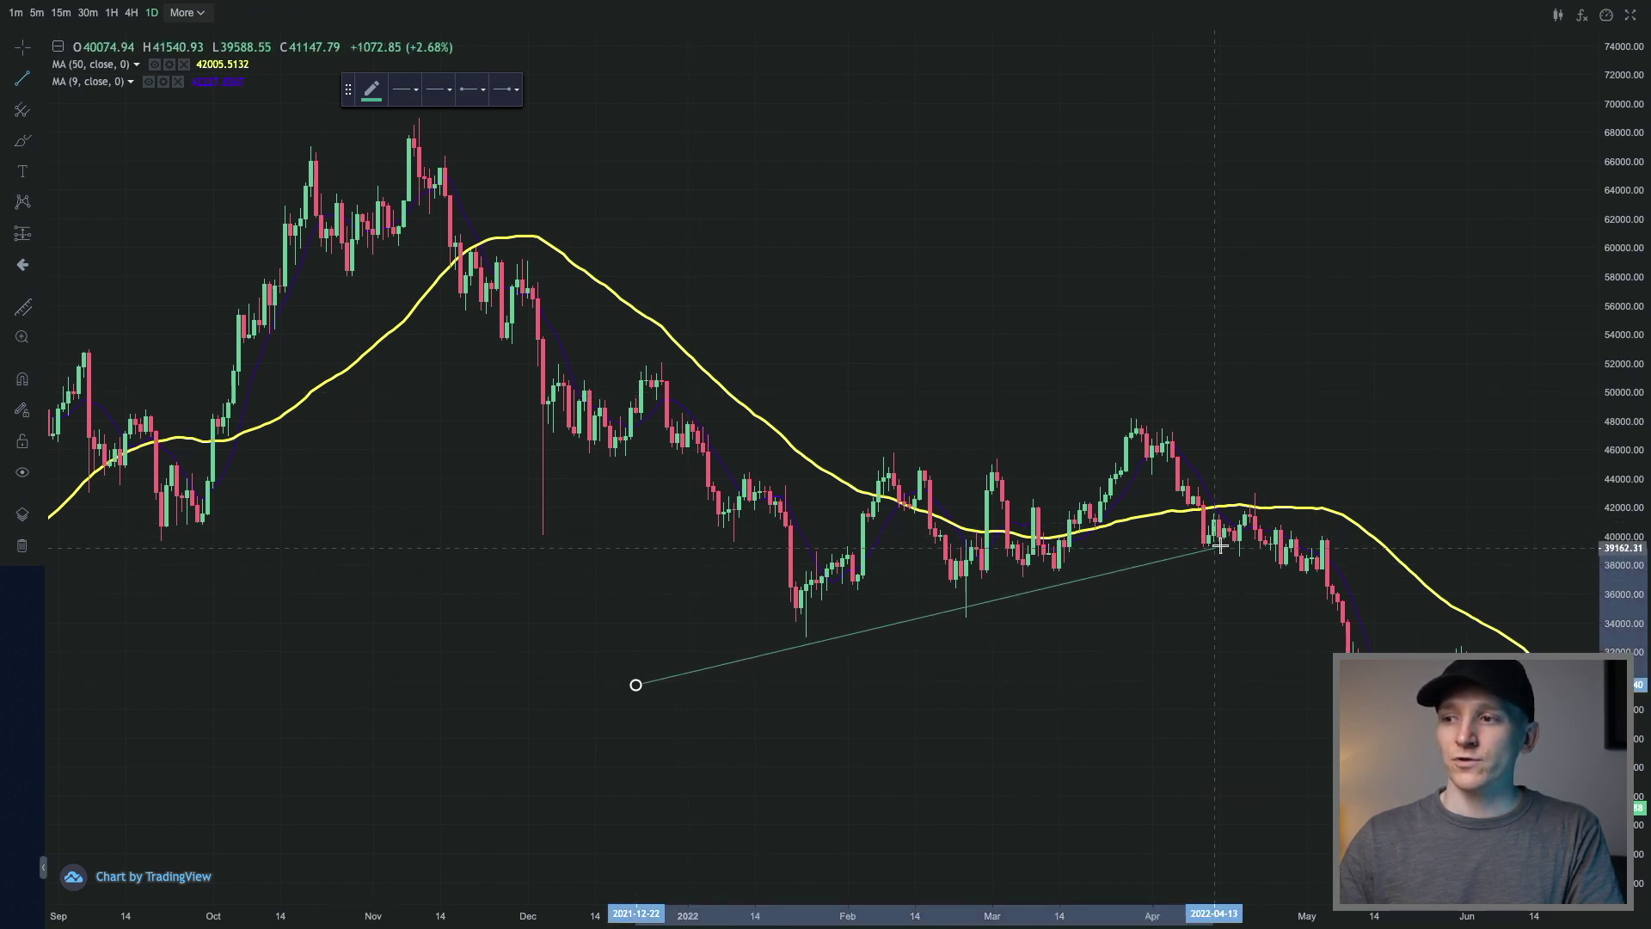
{"action": "left_click", "coordinate": [1394, 485]}
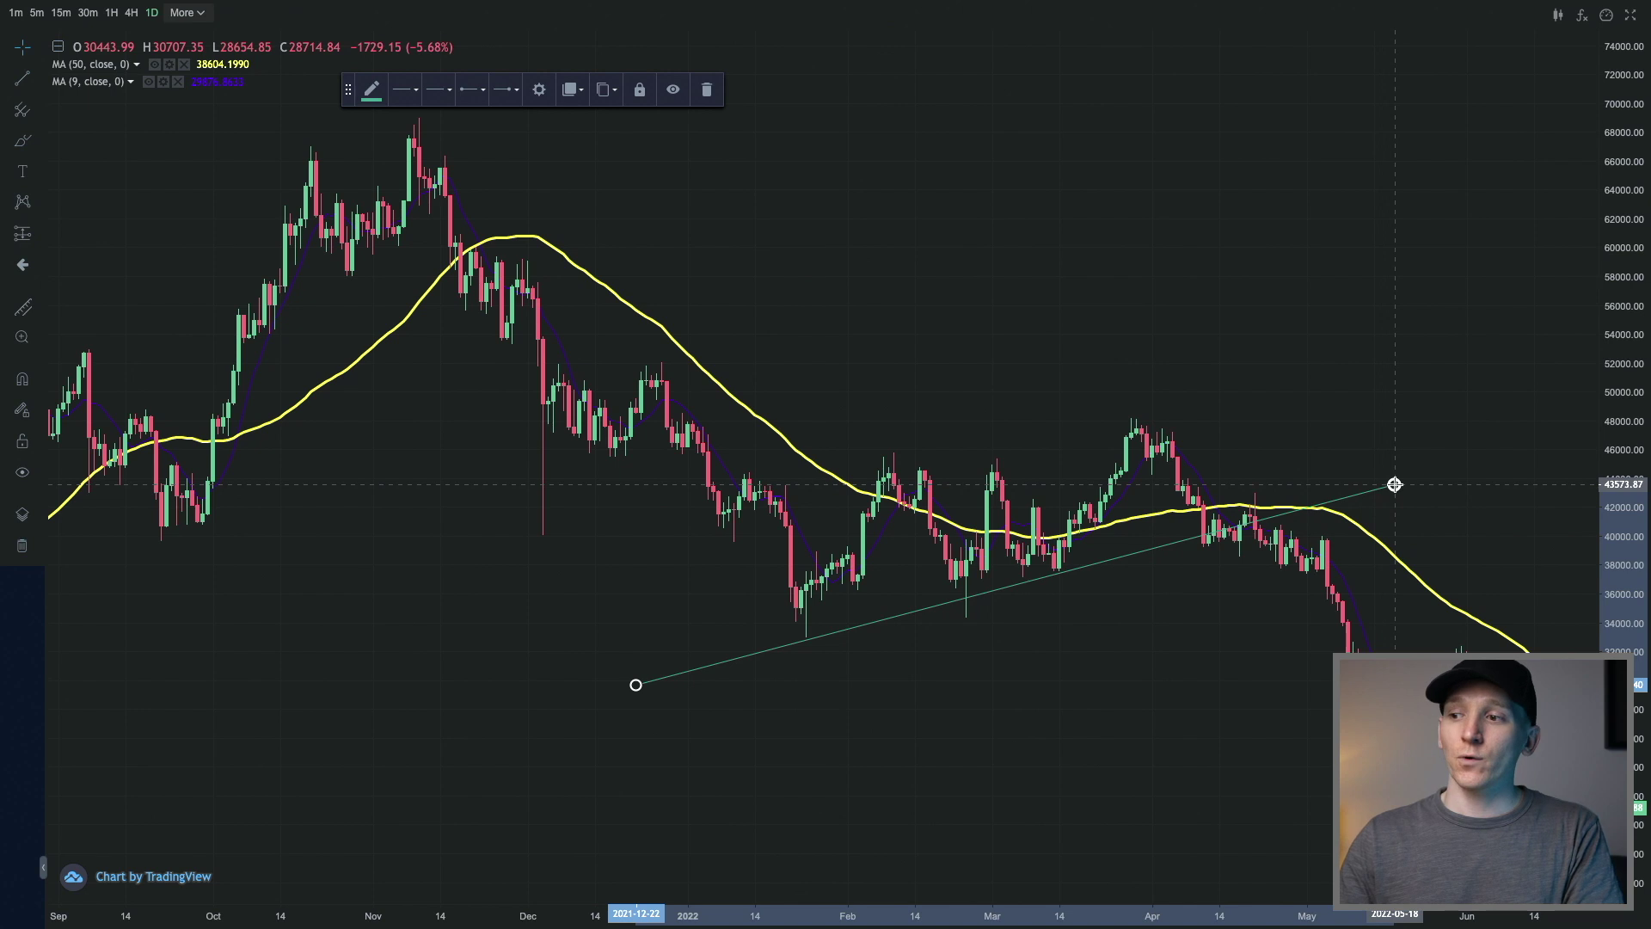
{"action": "left_click_drag", "start_coordinate": [636, 686], "coordinate": [625, 669]}
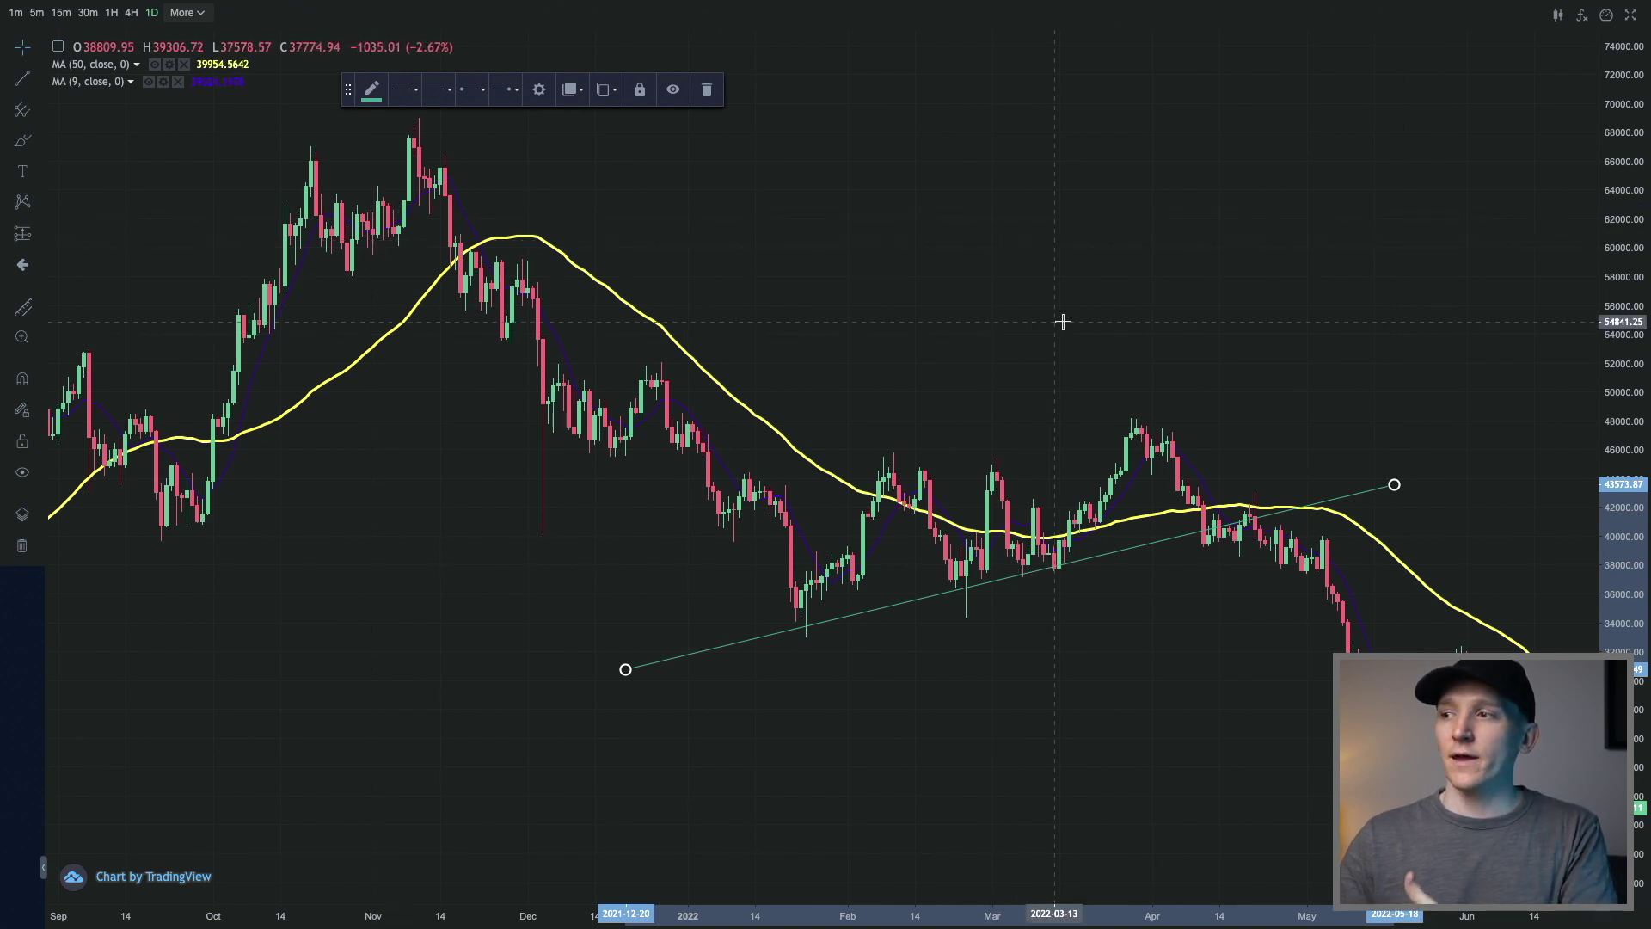
{"action": "left_click", "coordinate": [1632, 22]}
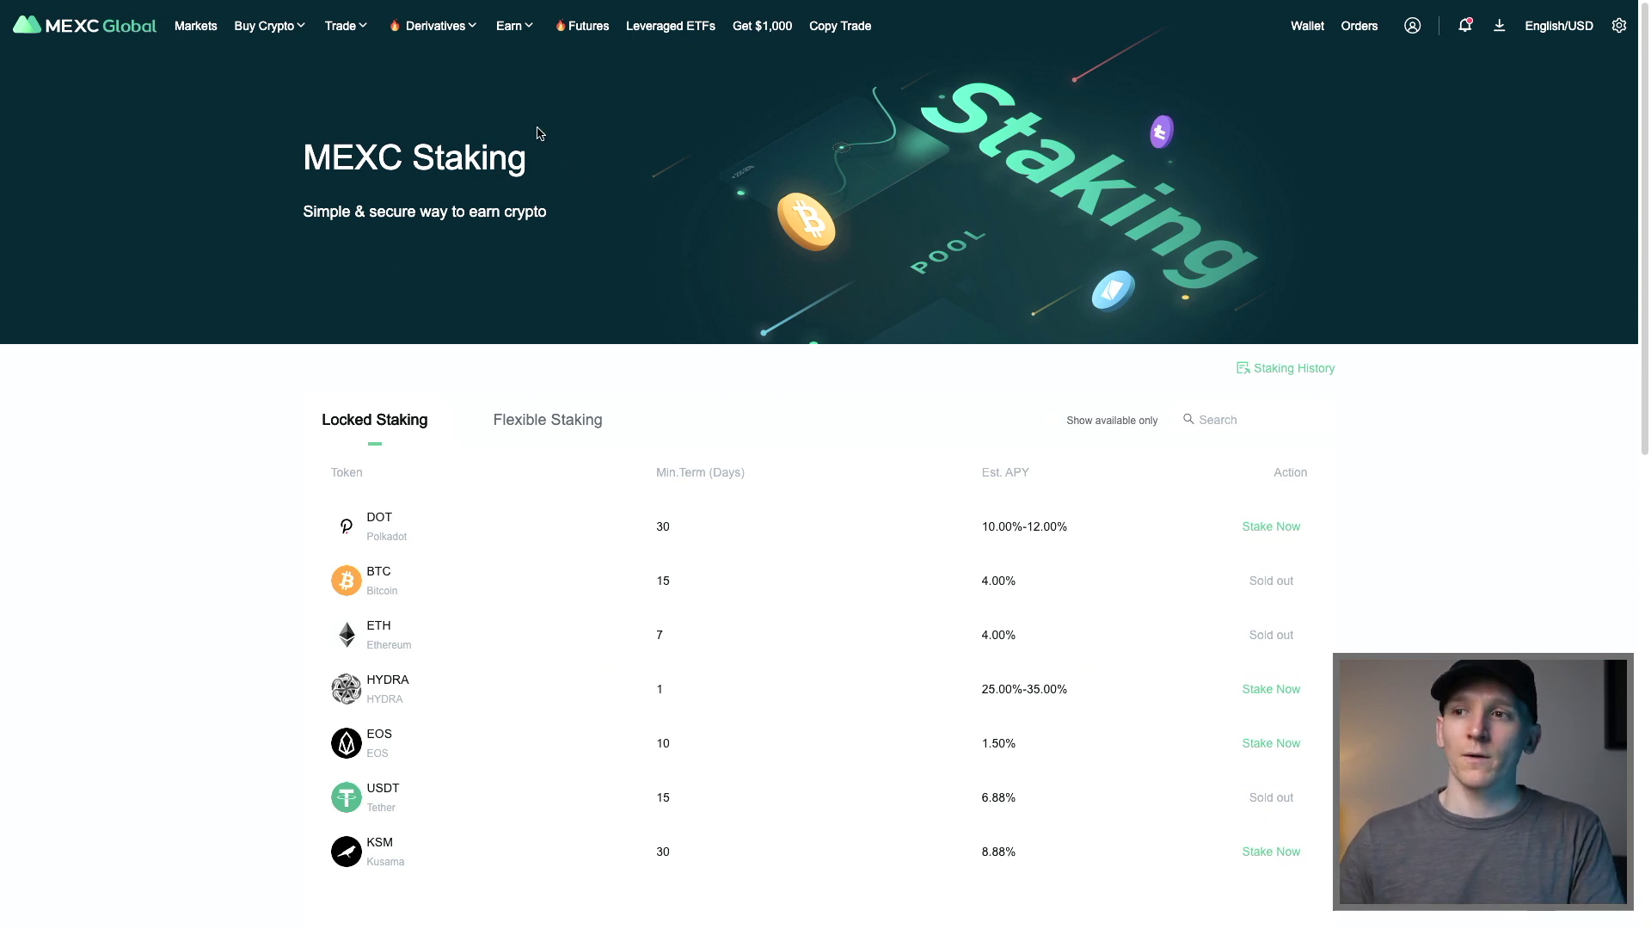
Step: Open the locked staking offer for DOT and enter a stake amount of 12
{"action": "mouse_move", "coordinate": [516, 43]}
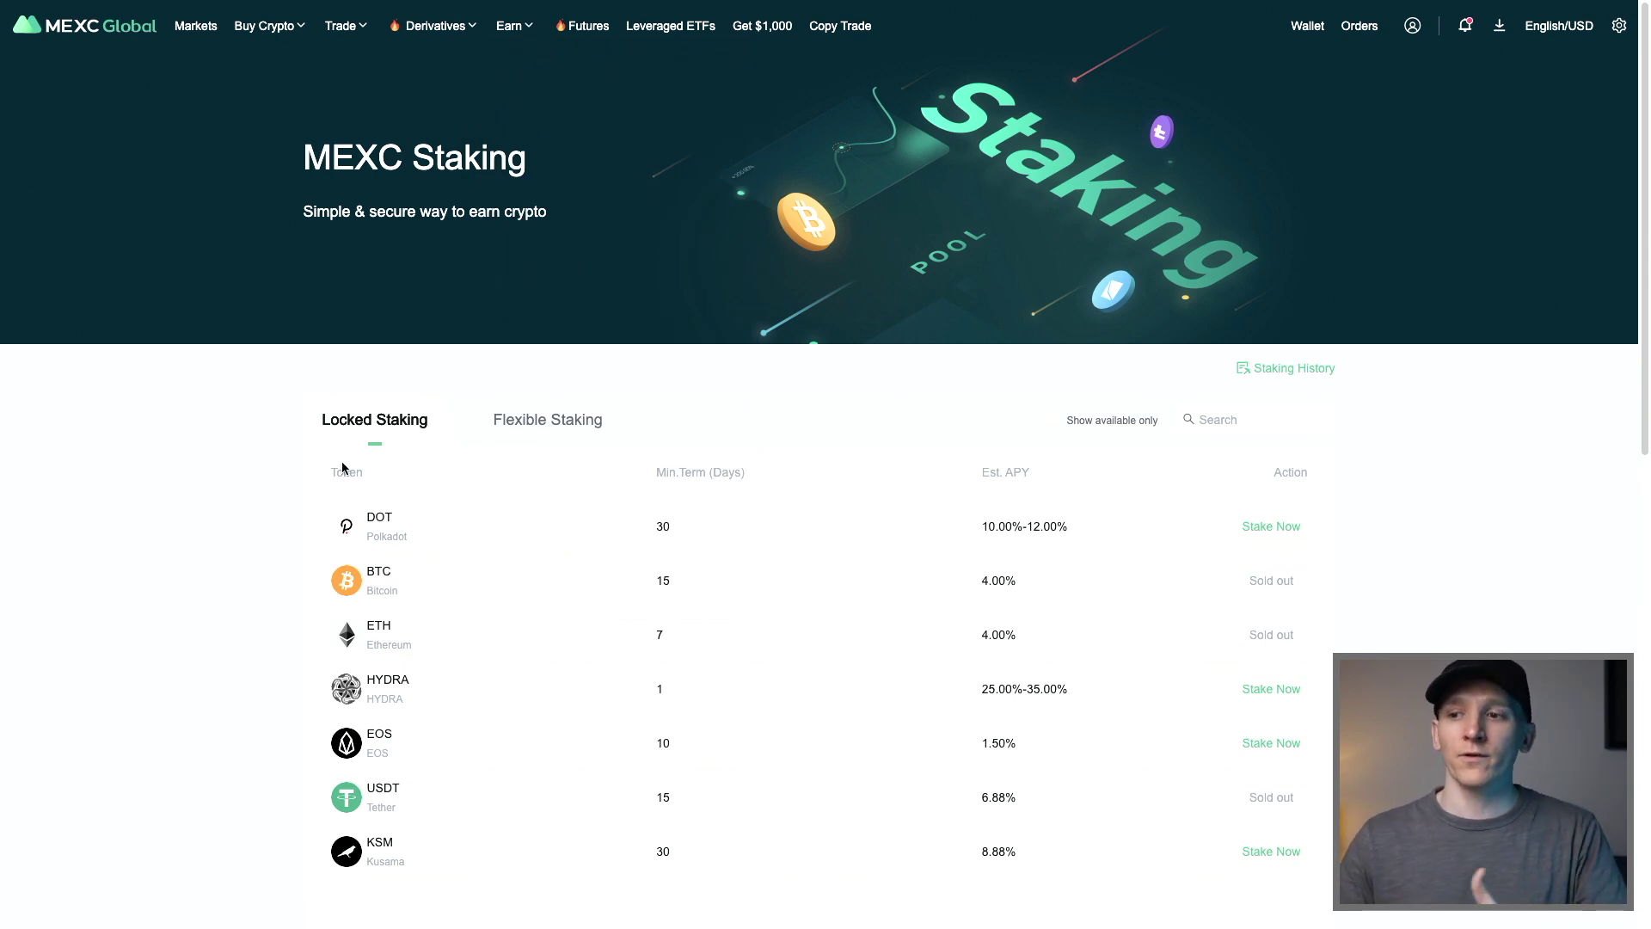
{"action": "scroll", "coordinate": [592, 450], "scroll_direction": "down", "scroll_amount": 1}
{"action": "scroll", "coordinate": [469, 521], "scroll_direction": "down", "scroll_amount": 1}
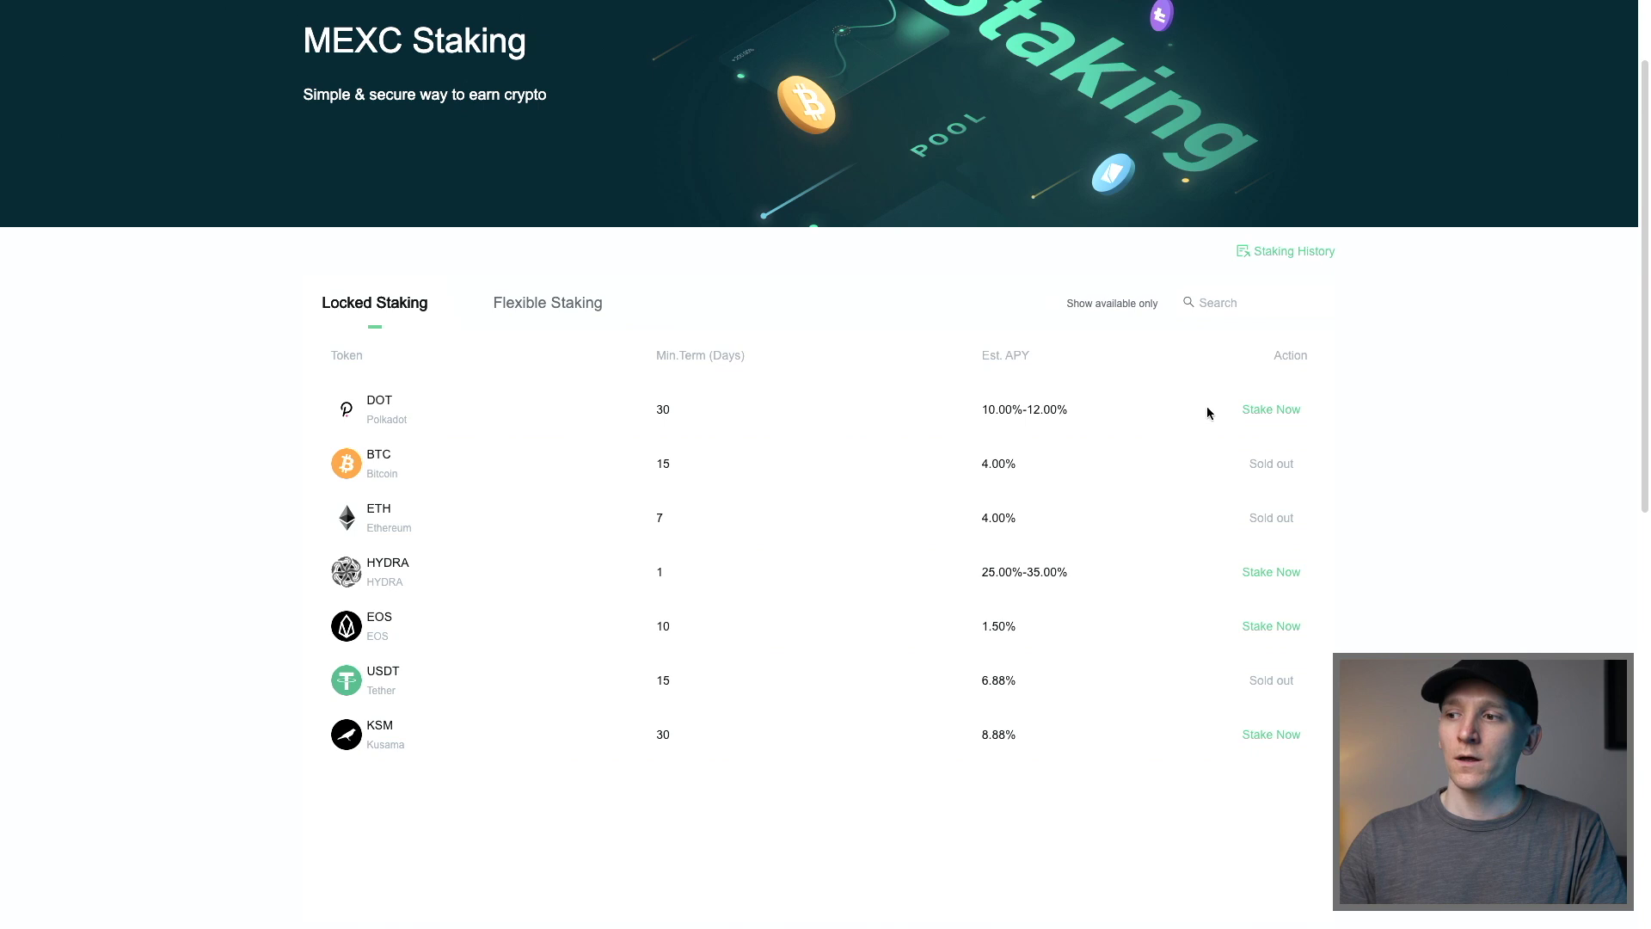
{"action": "left_click", "coordinate": [1269, 411]}
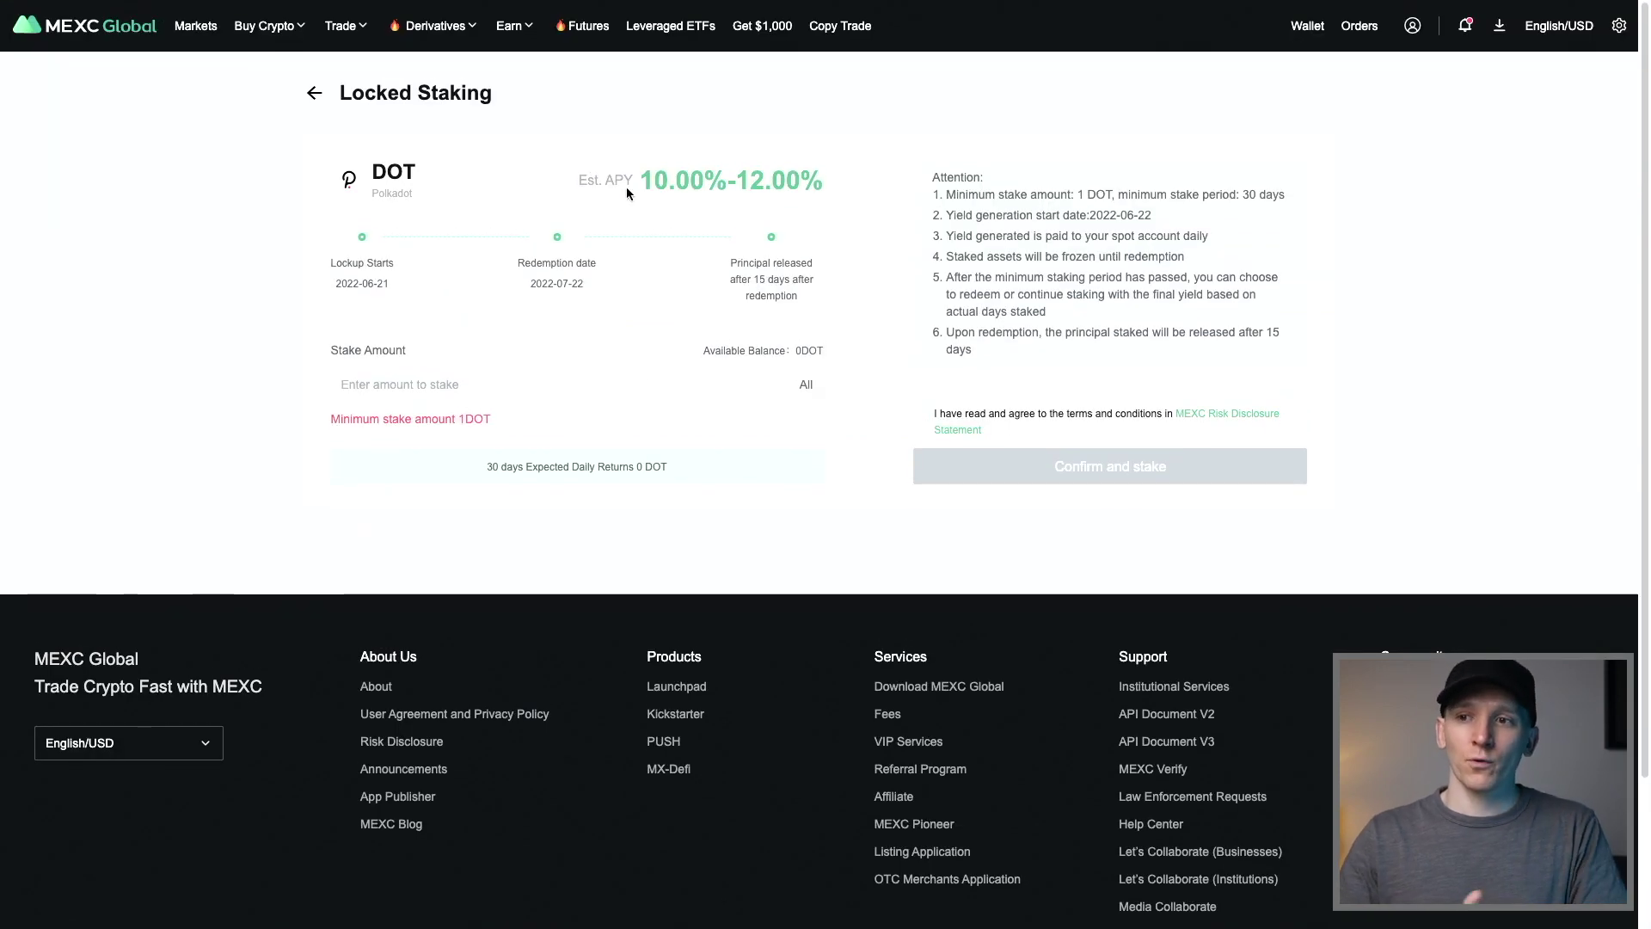
{"action": "left_click", "coordinate": [430, 387]}
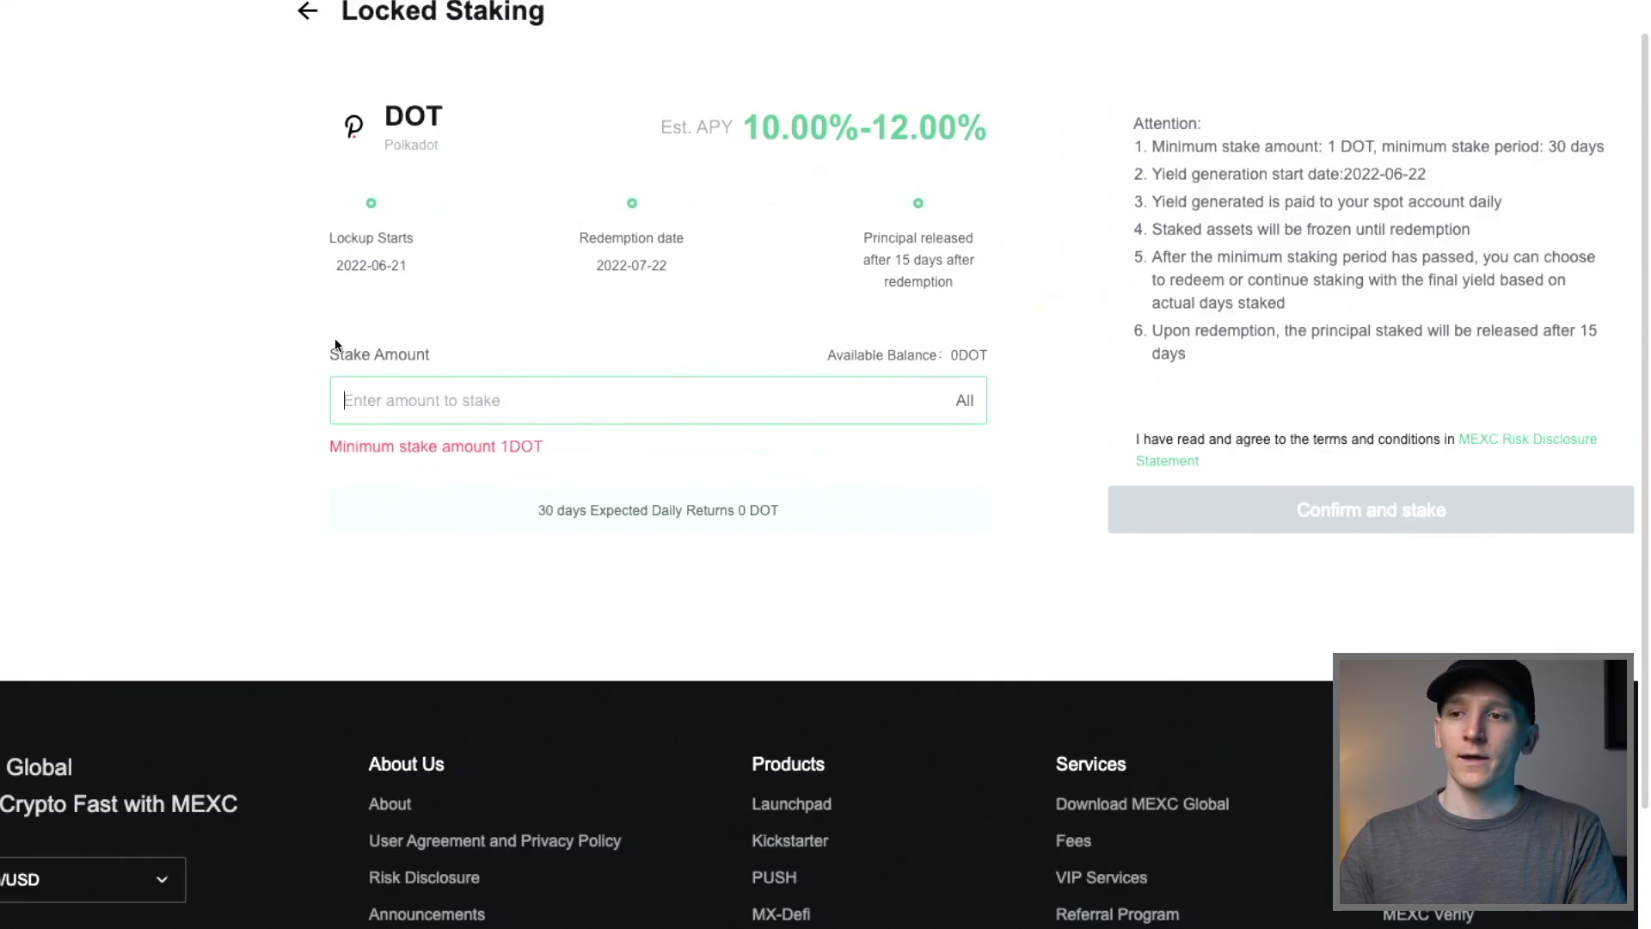
{"action": "type", "text": "12"}
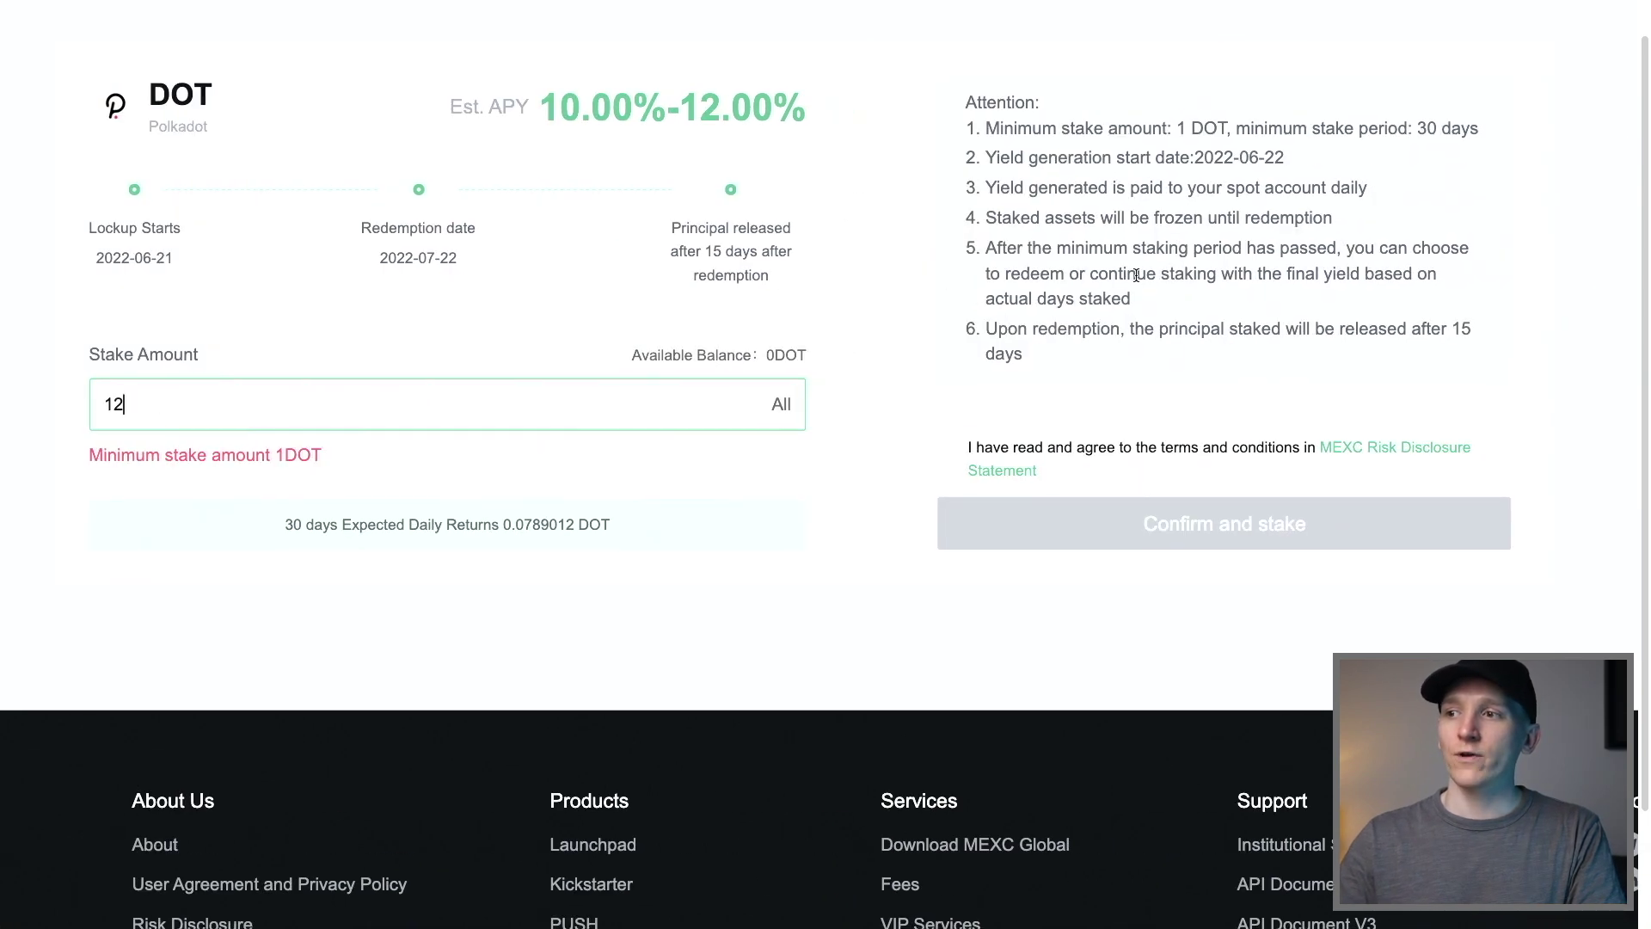
Step: Review the DOT locked staking conditions and return to the staking overview without confirming a stake
{"action": "scroll", "coordinate": [1037, 265], "scroll_direction": "down", "scroll_amount": 1}
{"action": "scroll", "coordinate": [1037, 265], "scroll_direction": "up", "scroll_amount": 2}
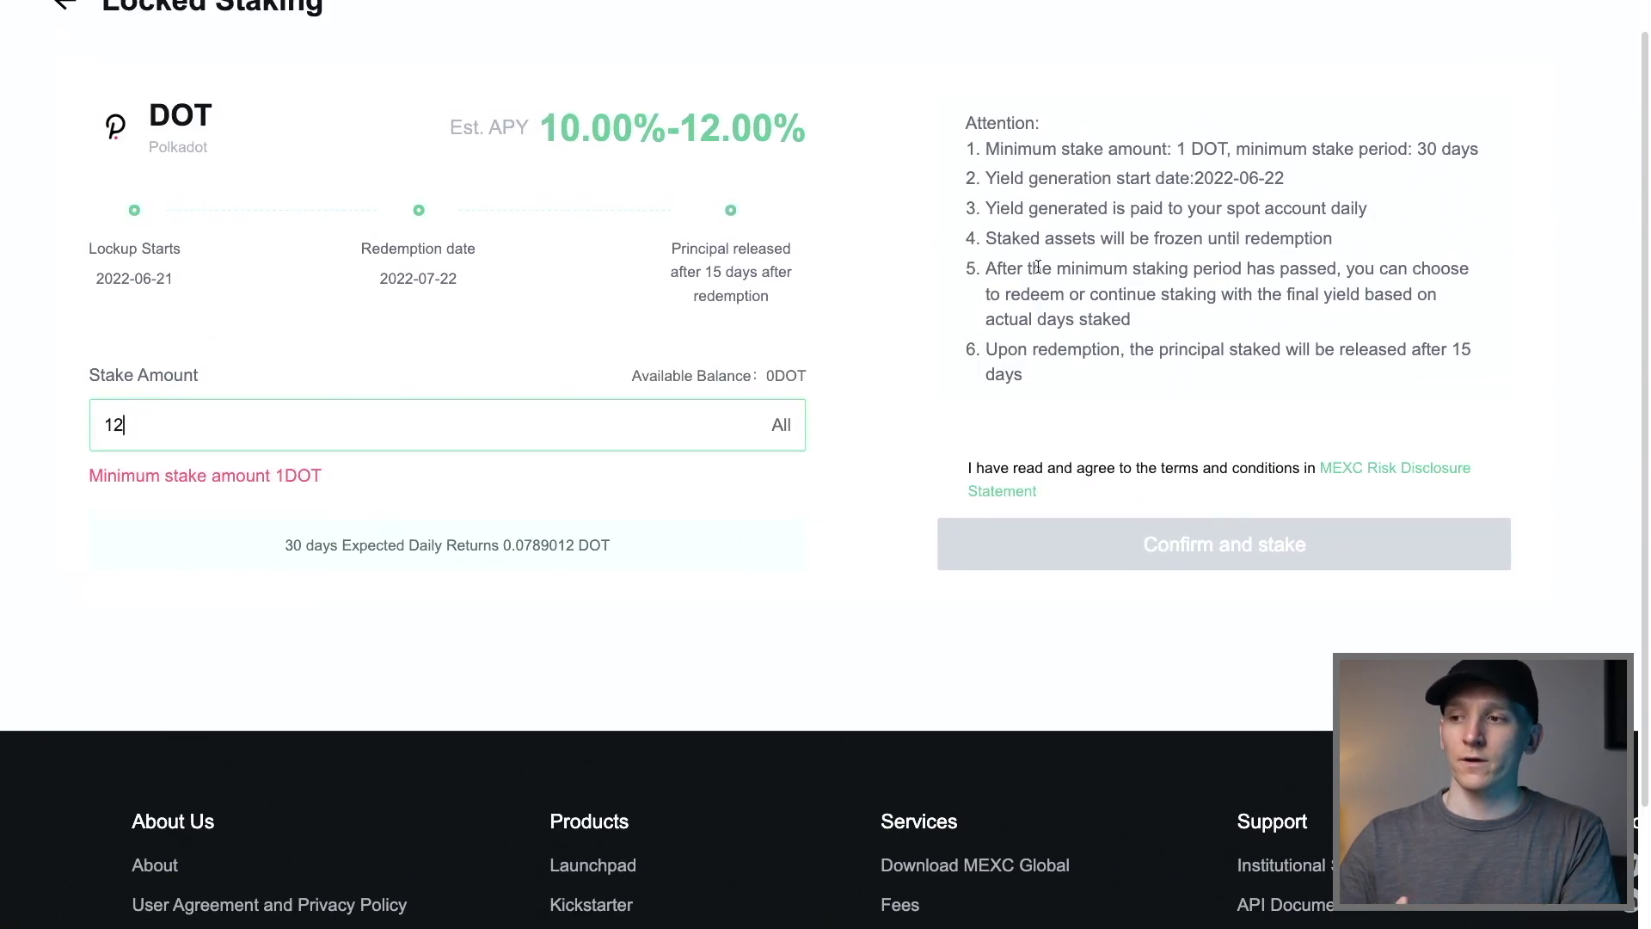
{"action": "left_click", "coordinate": [963, 474]}
{"action": "left_click", "coordinate": [1192, 559]}
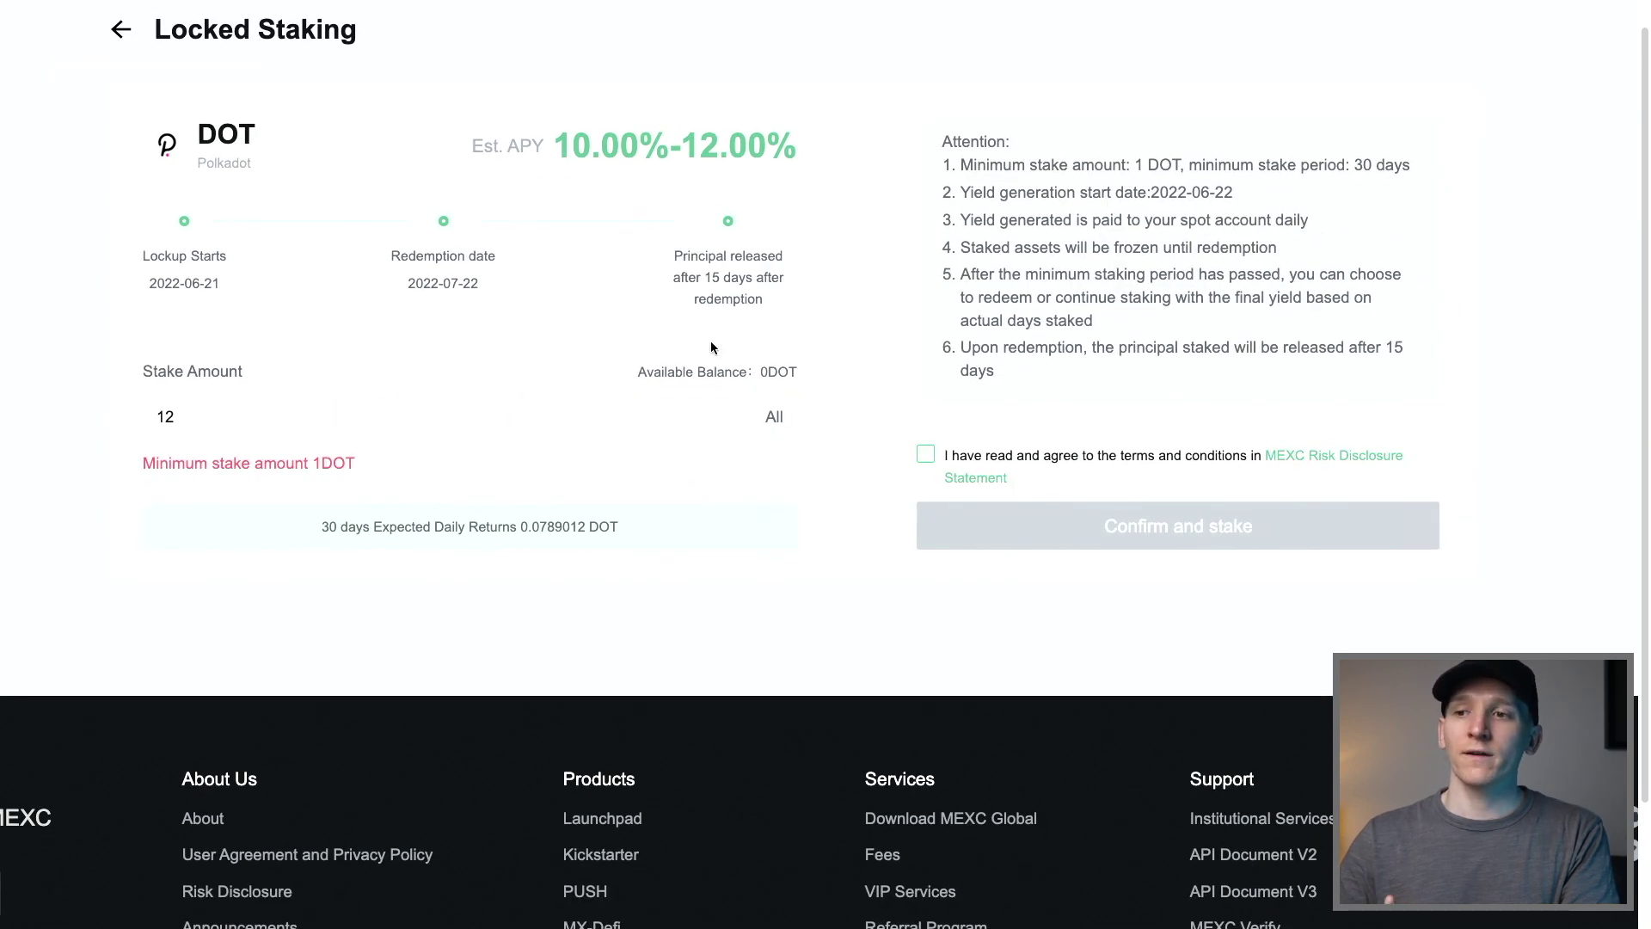
{"action": "scroll", "coordinate": [528, 316], "scroll_direction": "left", "scroll_amount": 1}
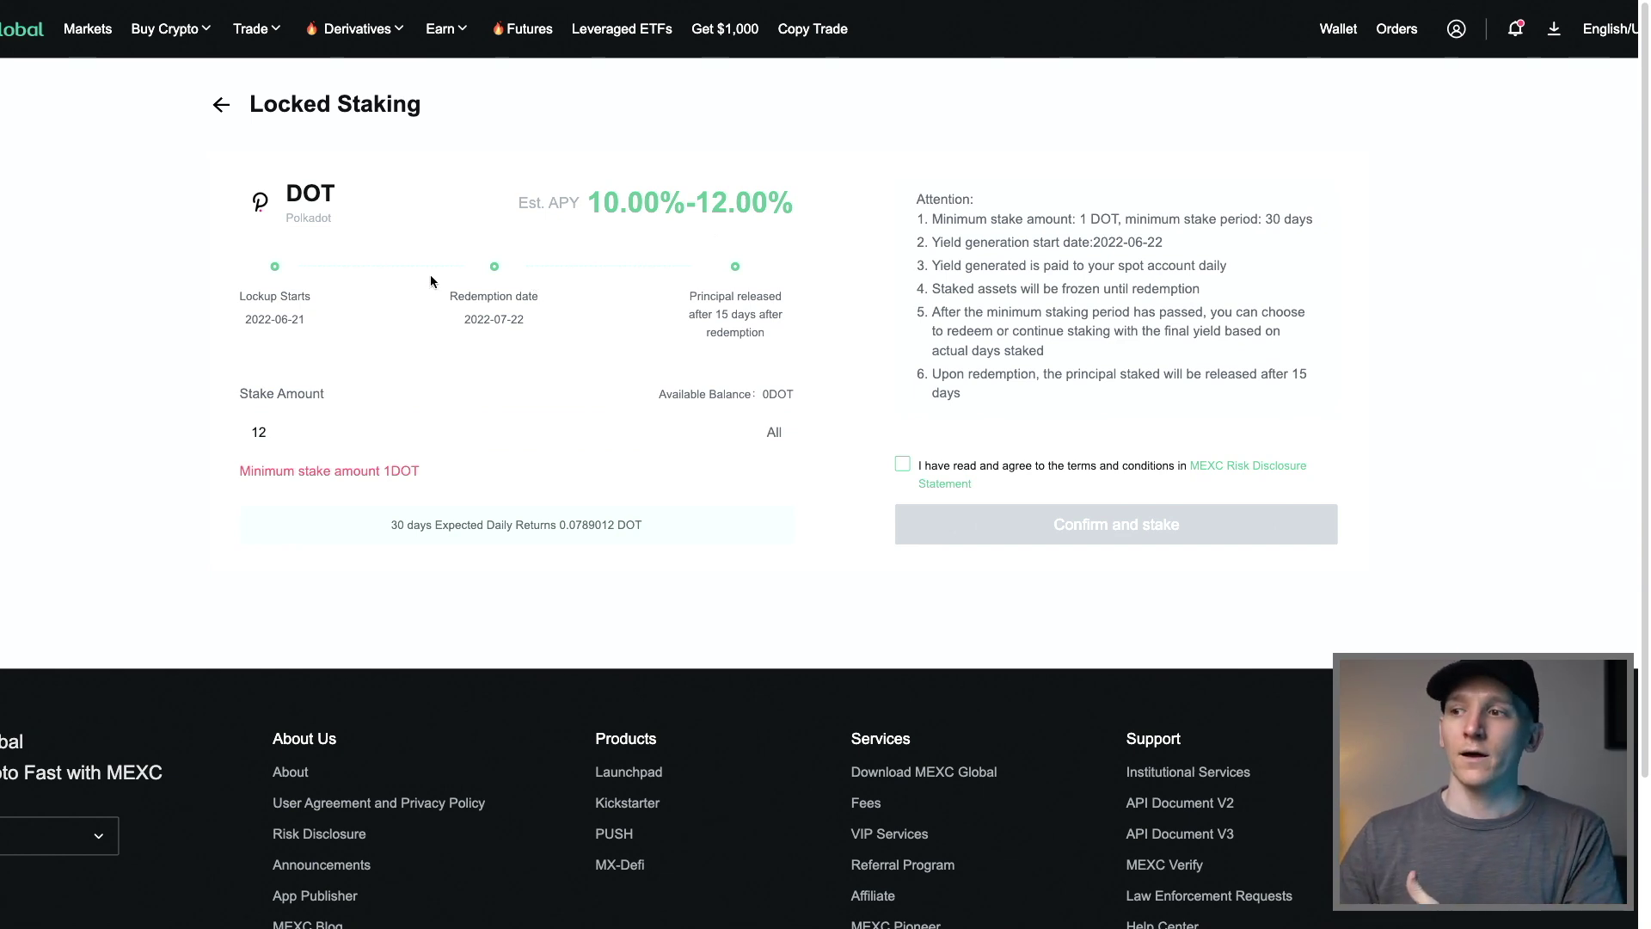
{"action": "left_click", "coordinate": [221, 104]}
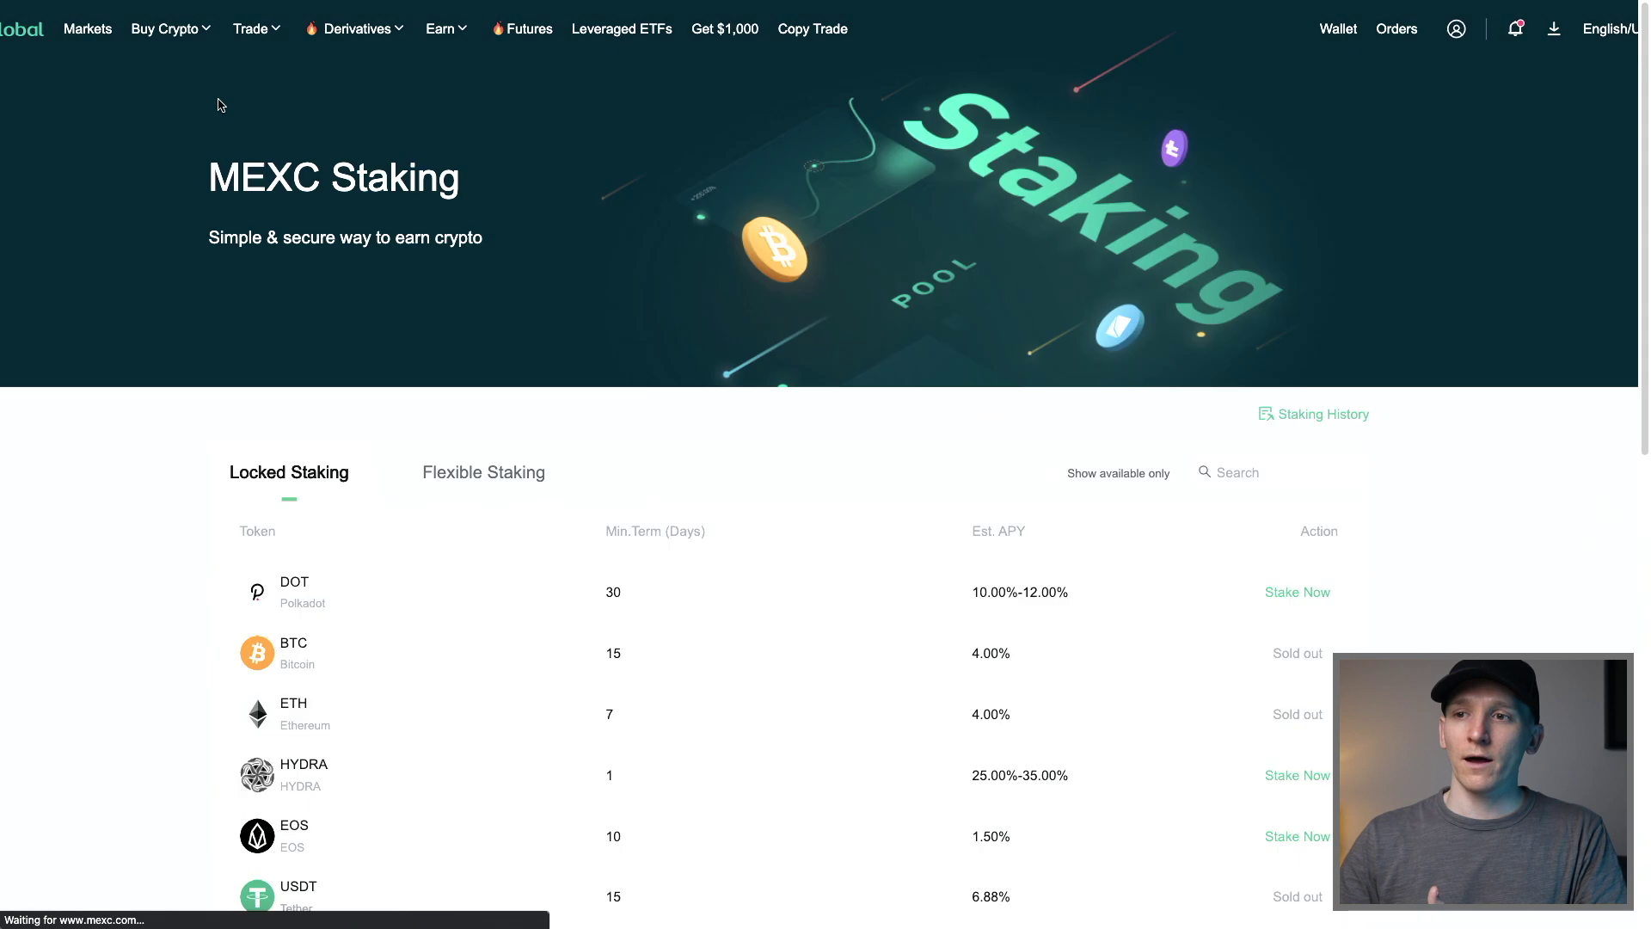
Step: Search the flexible staking tokens for "usdt" and open the USDT offer
{"action": "scroll", "coordinate": [346, 543], "scroll_direction": "down", "scroll_amount": 3}
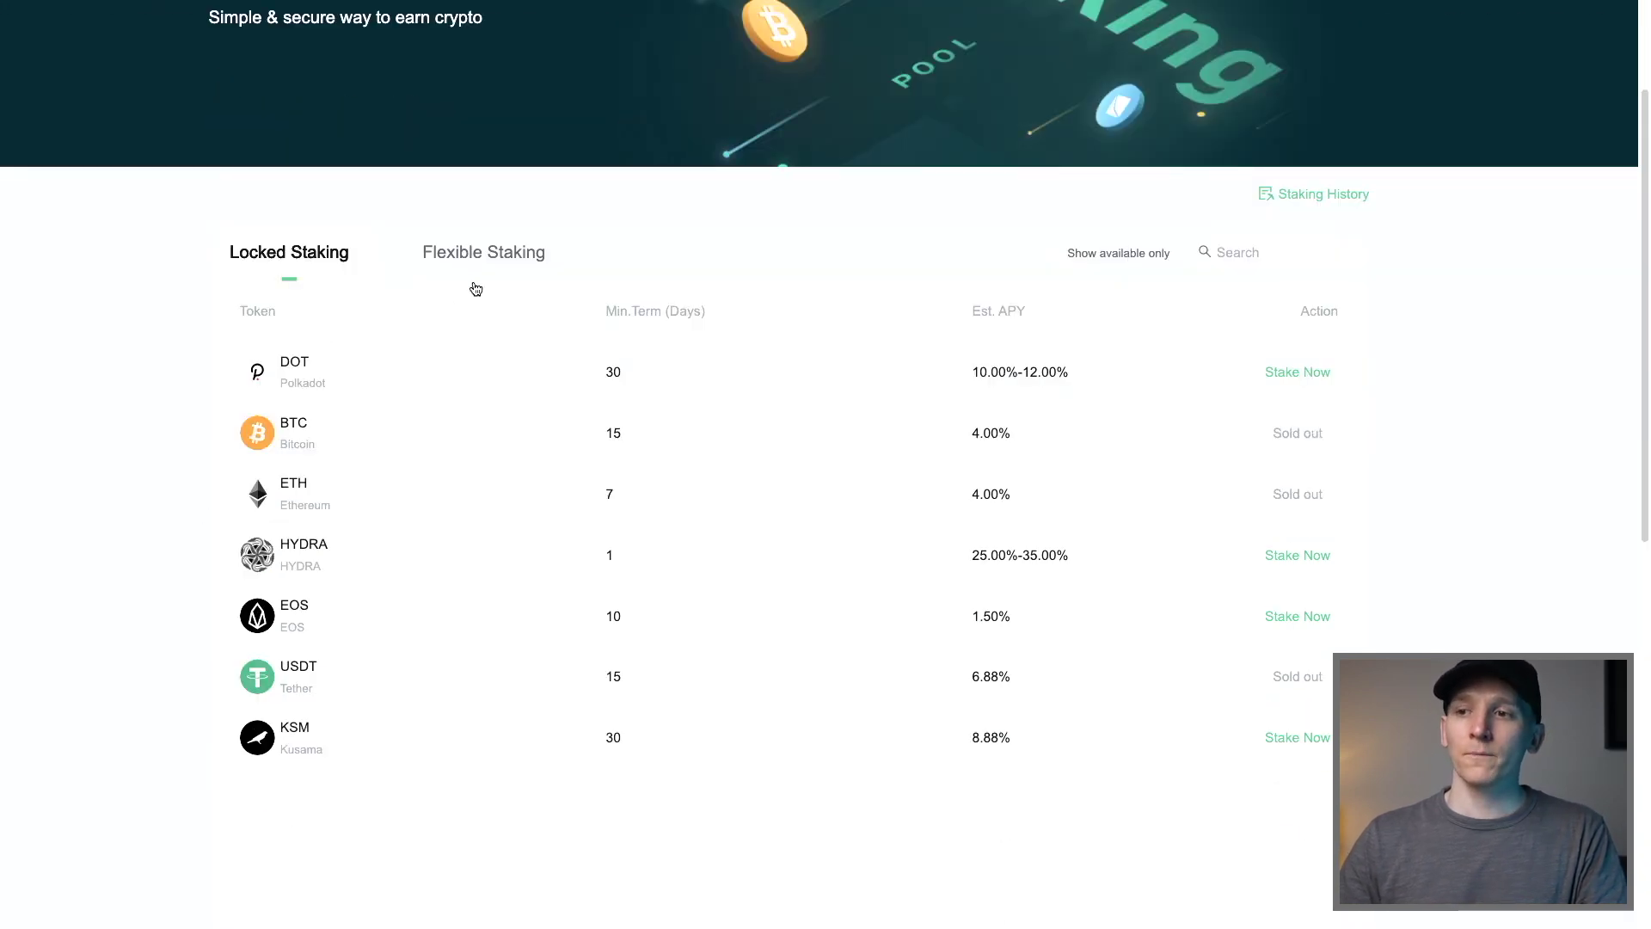
{"action": "left_click", "coordinate": [467, 255]}
{"action": "scroll", "coordinate": [525, 323], "scroll_direction": "down", "scroll_amount": 1}
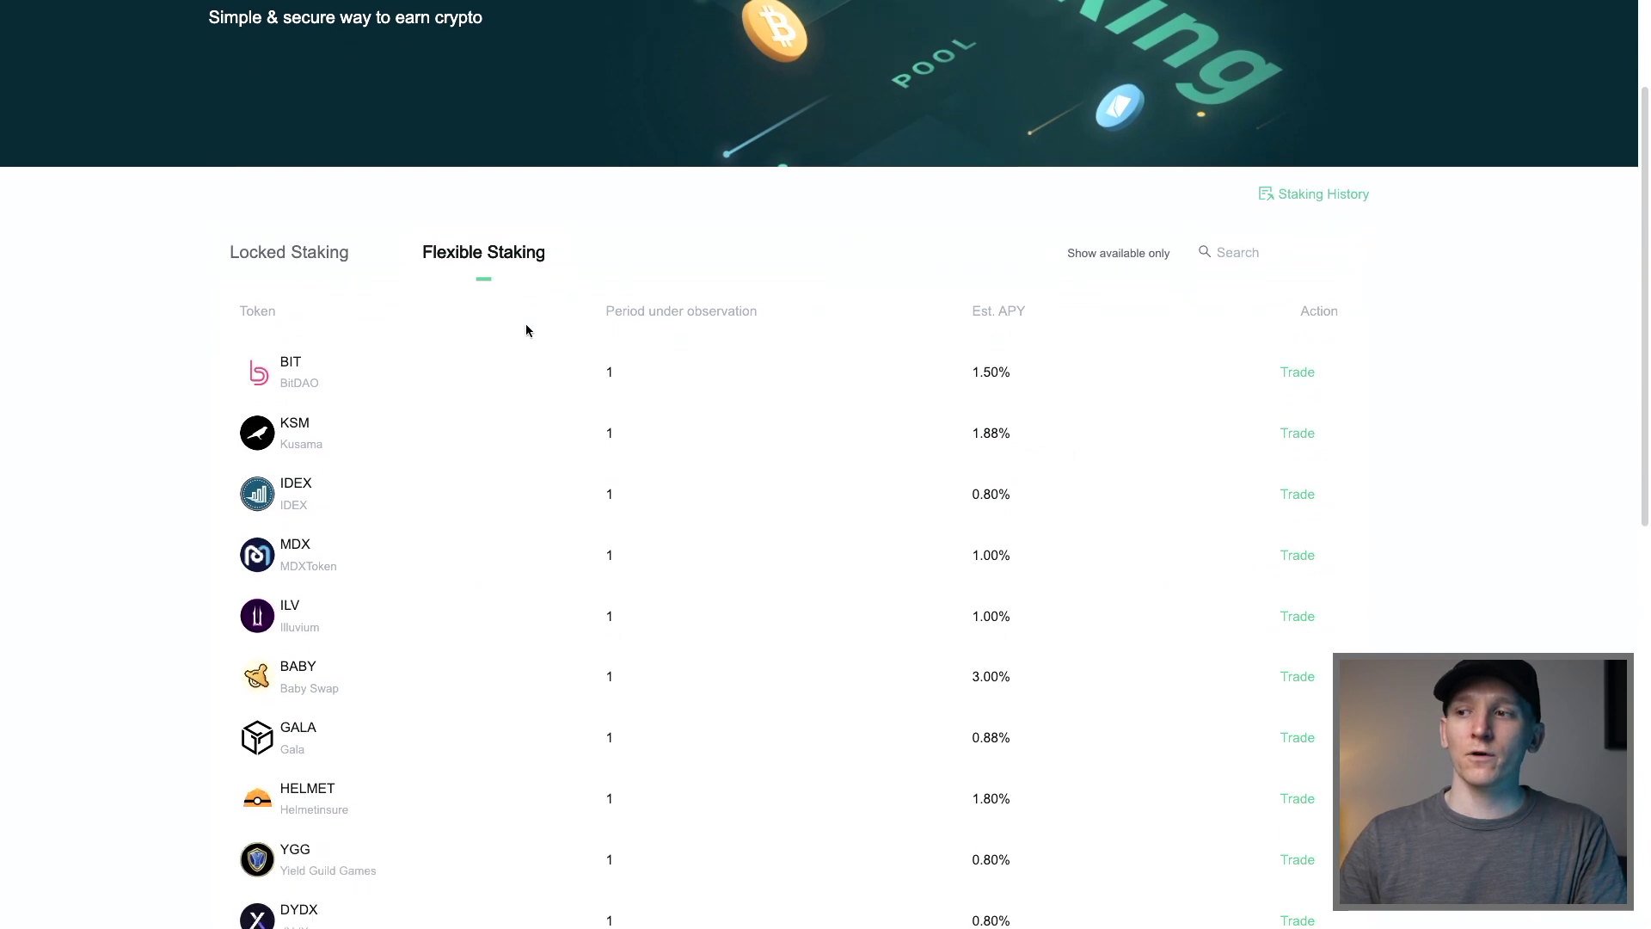
{"action": "left_click", "coordinate": [1261, 250]}
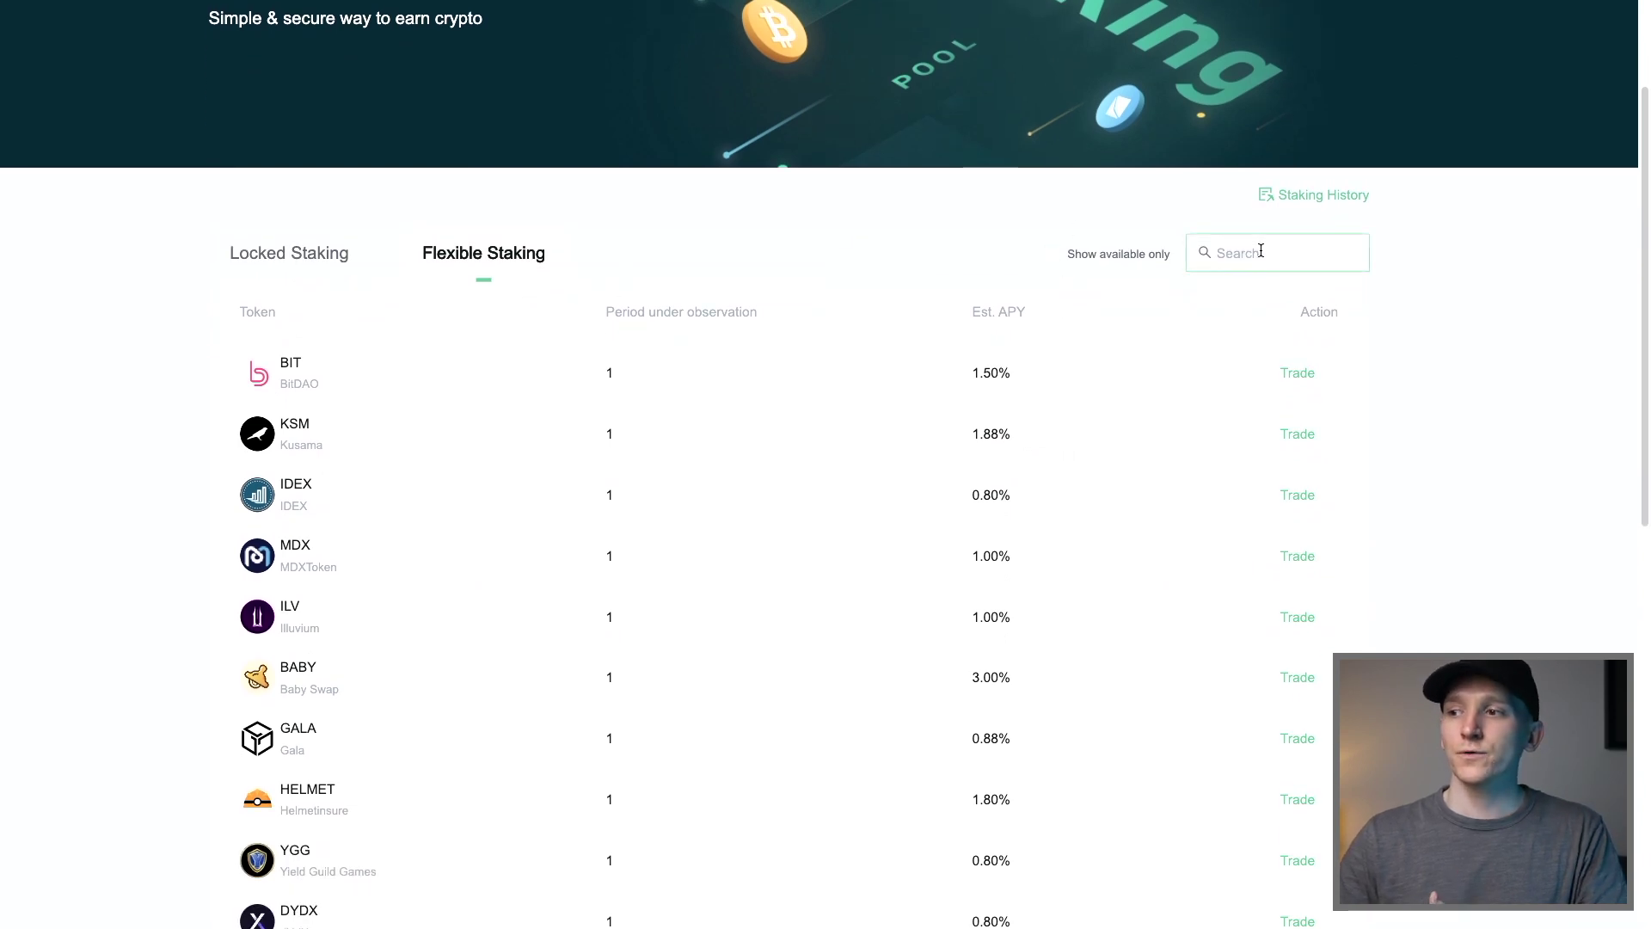
{"action": "type", "text": "usdt"}
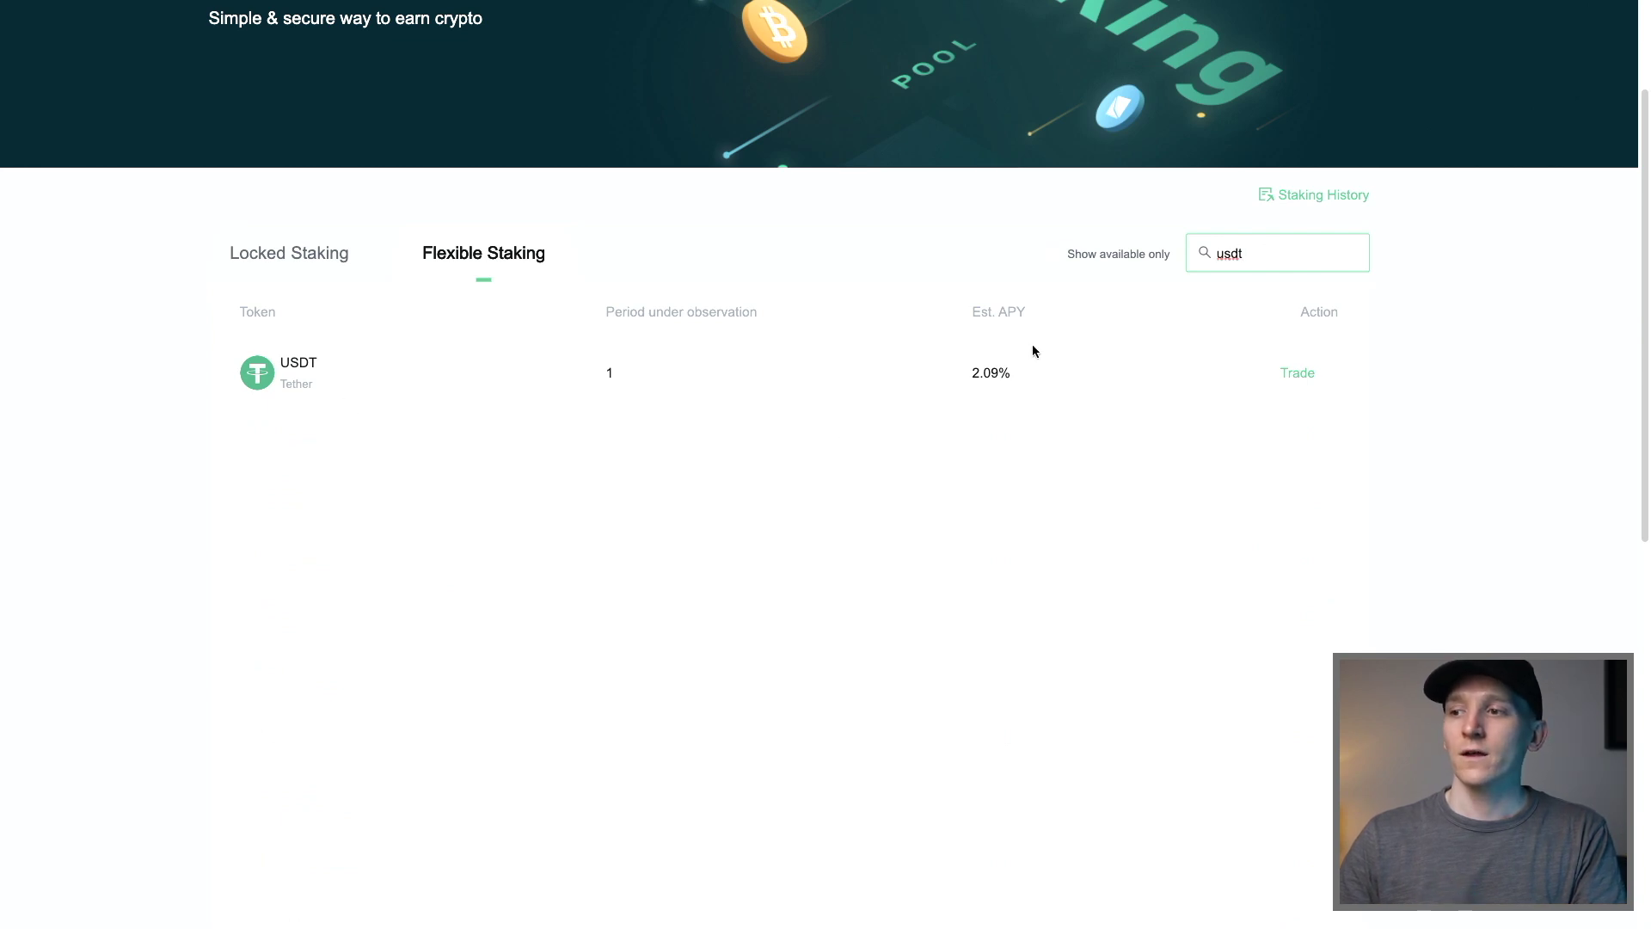
{"action": "left_click", "coordinate": [1304, 375]}
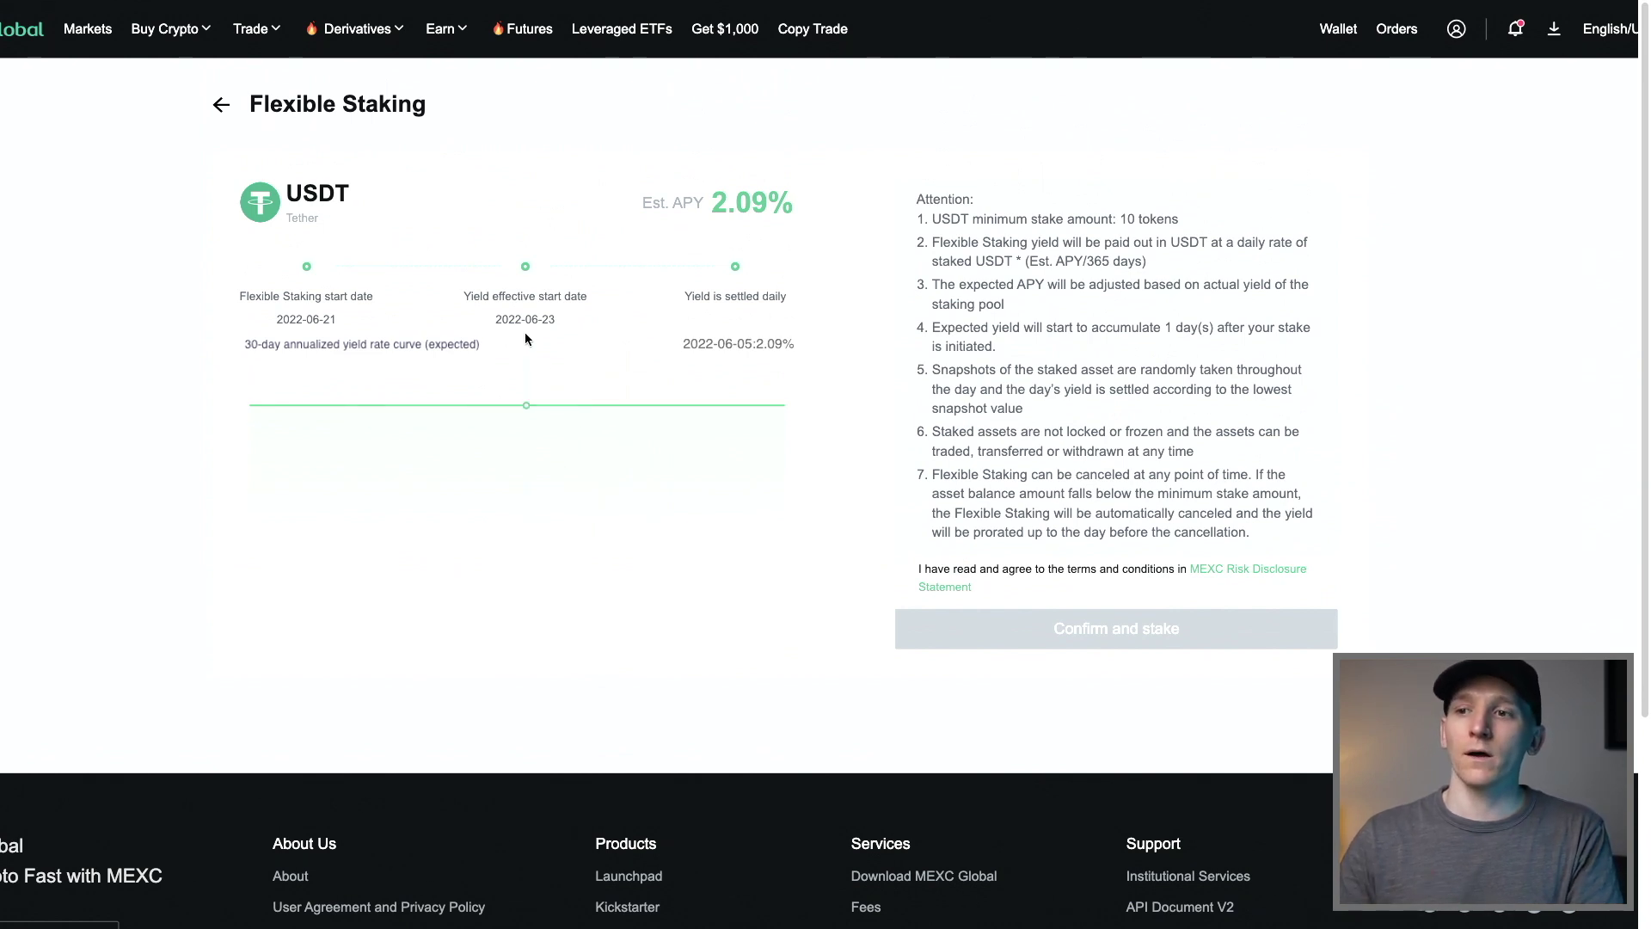
Step: Agree to the USDT flexible staking terms and examine the notes on yield accumulation and cancellation
{"action": "scroll", "coordinate": [940, 334], "scroll_direction": "down", "scroll_amount": 1}
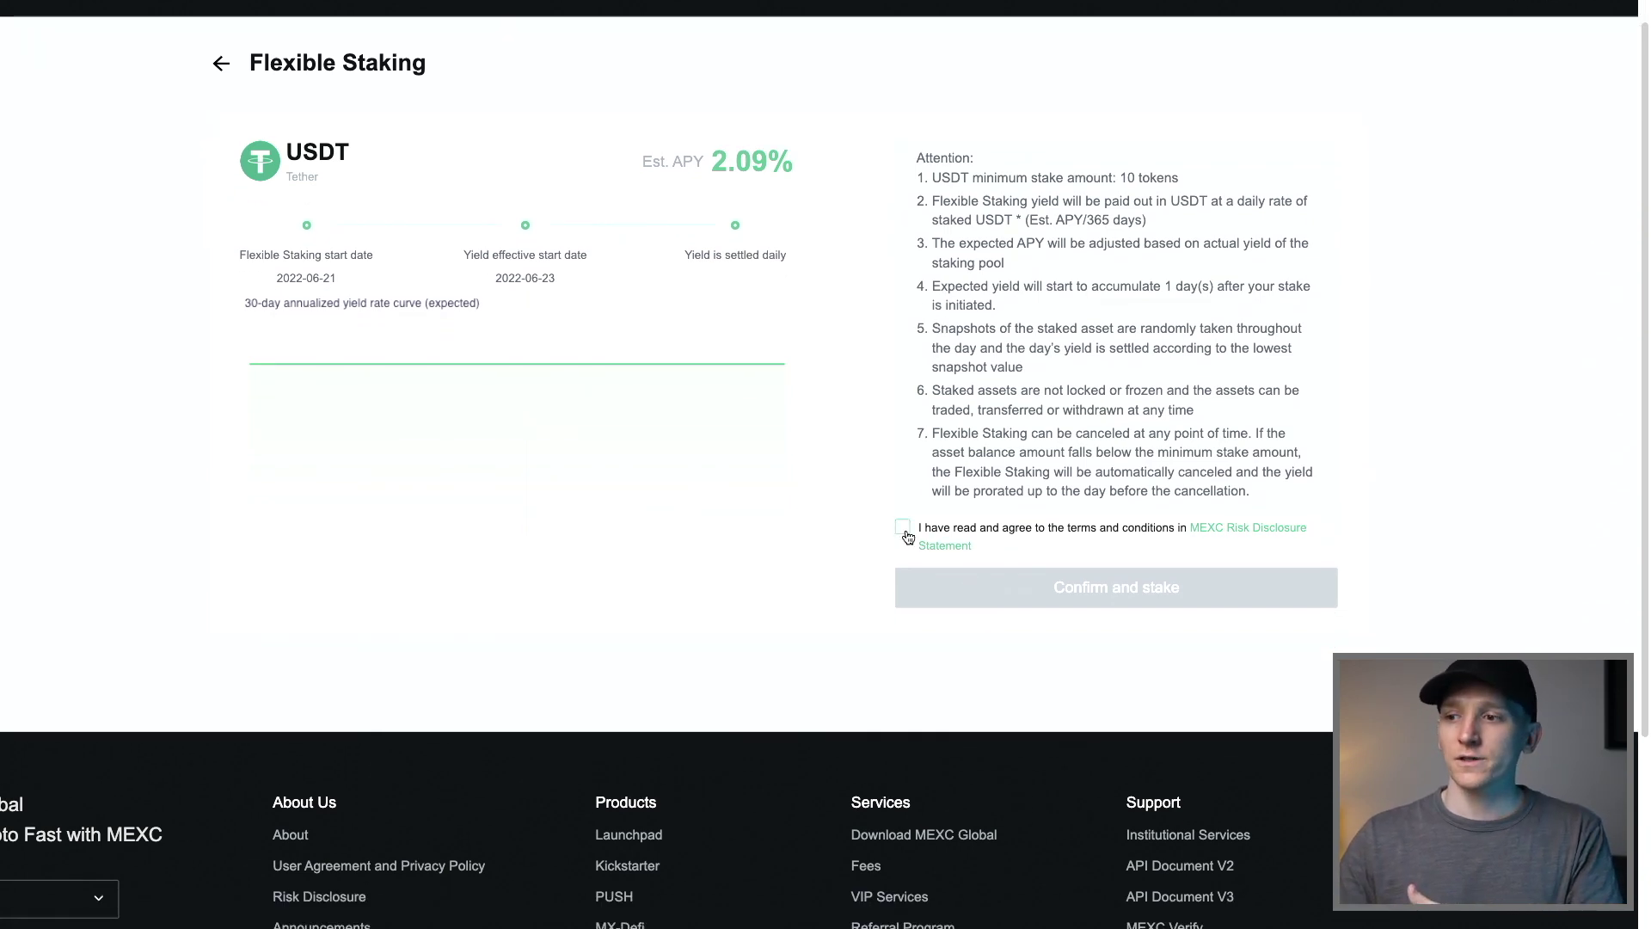
{"action": "left_click", "coordinate": [904, 530]}
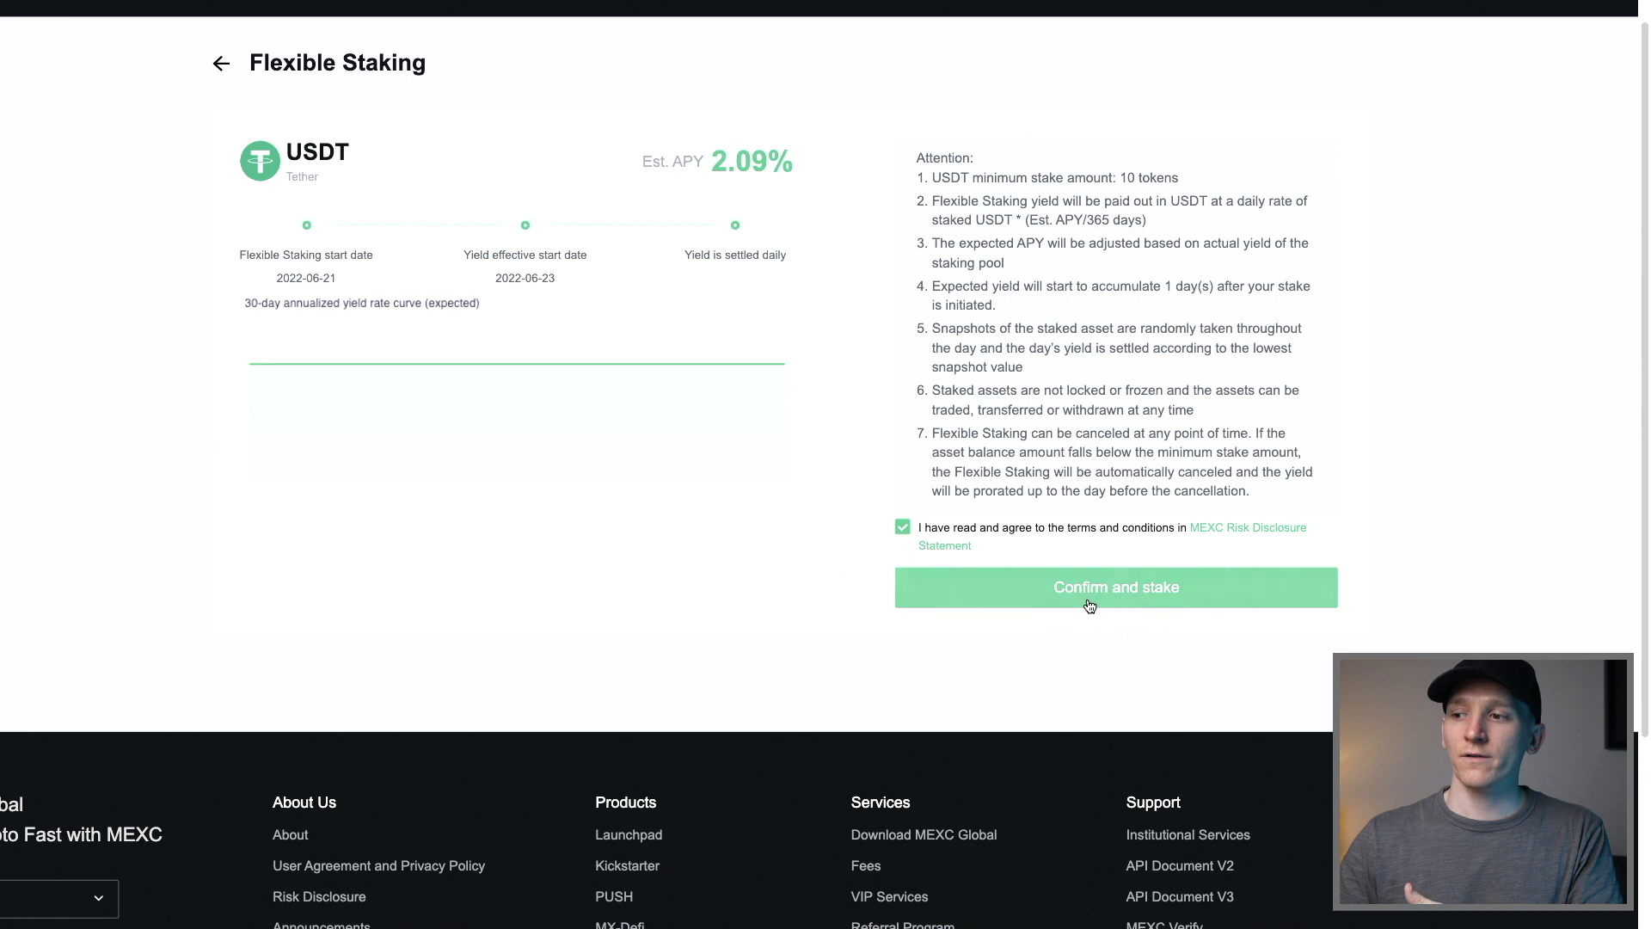
{"action": "scroll", "coordinate": [1045, 404], "scroll_direction": "up", "scroll_amount": 1}
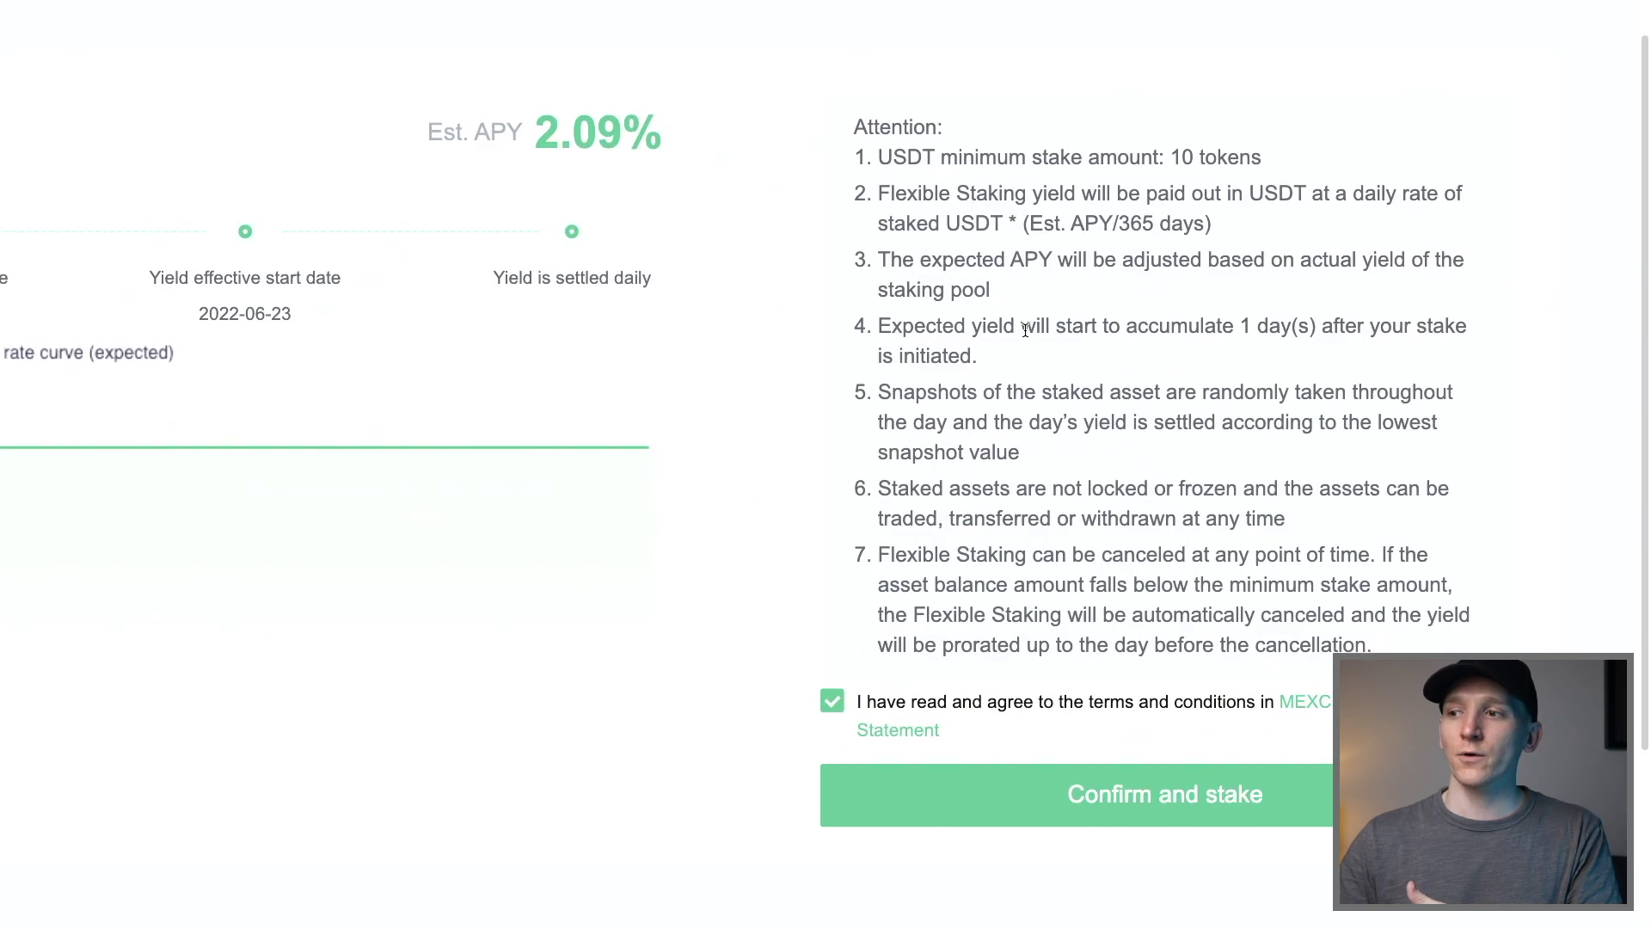
{"action": "mouse_move", "coordinate": [969, 328]}
{"action": "left_mouse_down"}
{"action": "mouse_move", "coordinate": [1197, 327]}
{"action": "mouse_move", "coordinate": [1155, 327]}
{"action": "left_mouse_up"}
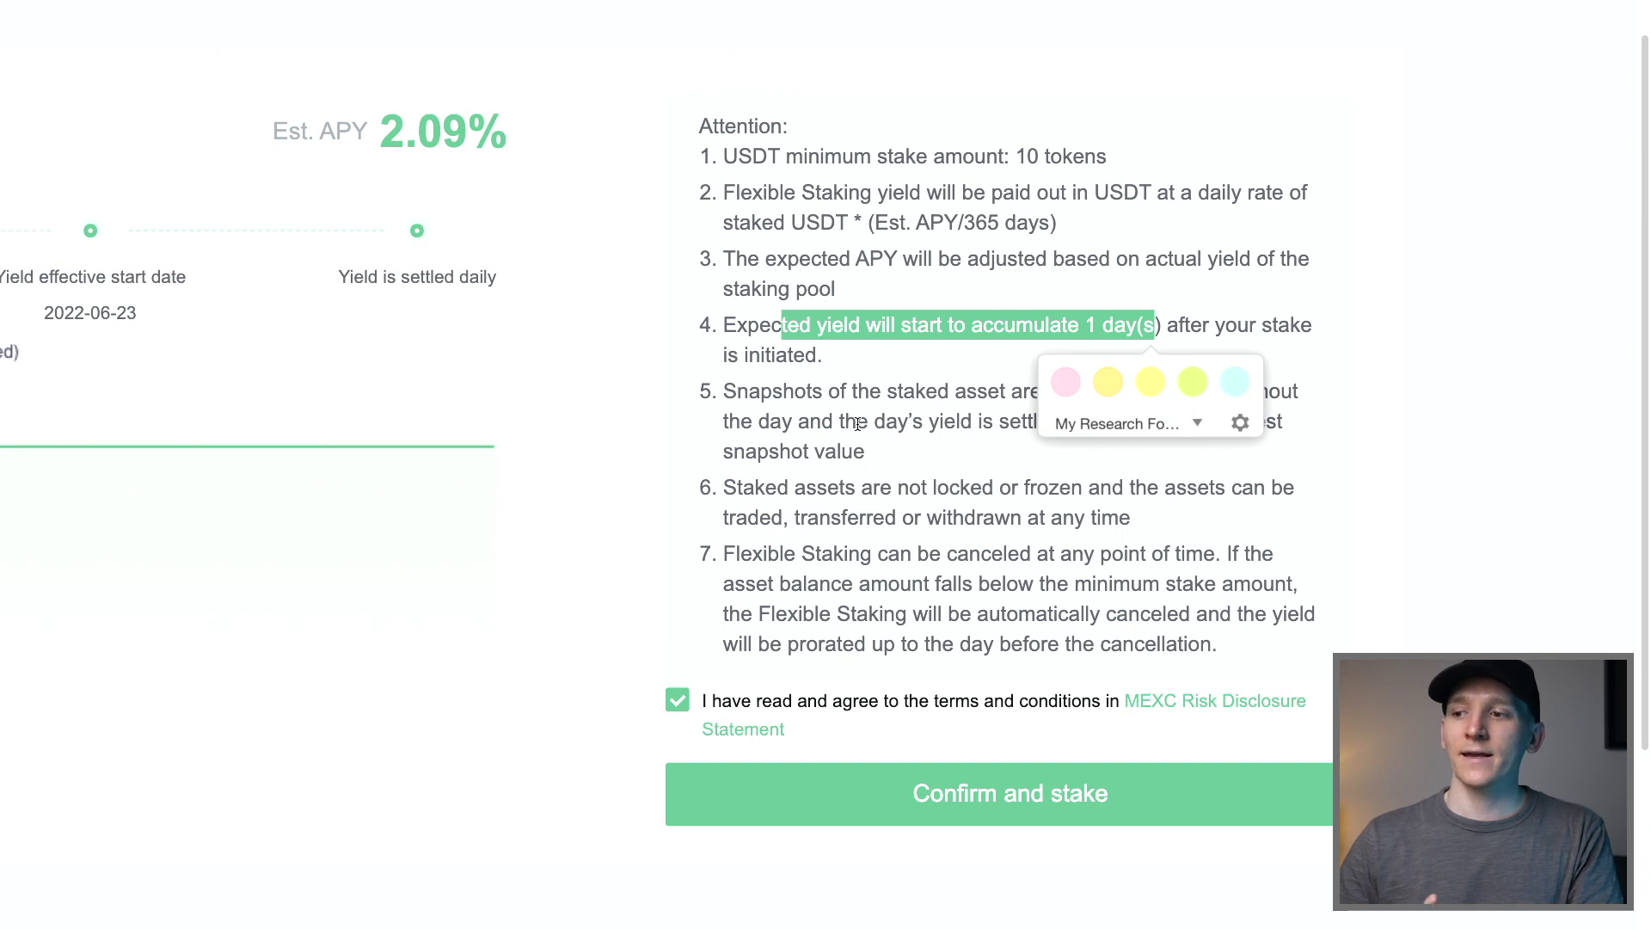
{"action": "scroll", "coordinate": [857, 423], "scroll_direction": "down", "scroll_amount": 1}
{"action": "mouse_move", "coordinate": [779, 502]}
{"action": "left_mouse_down"}
{"action": "mouse_move", "coordinate": [1075, 502]}
{"action": "mouse_move", "coordinate": [722, 502]}
{"action": "left_mouse_up"}
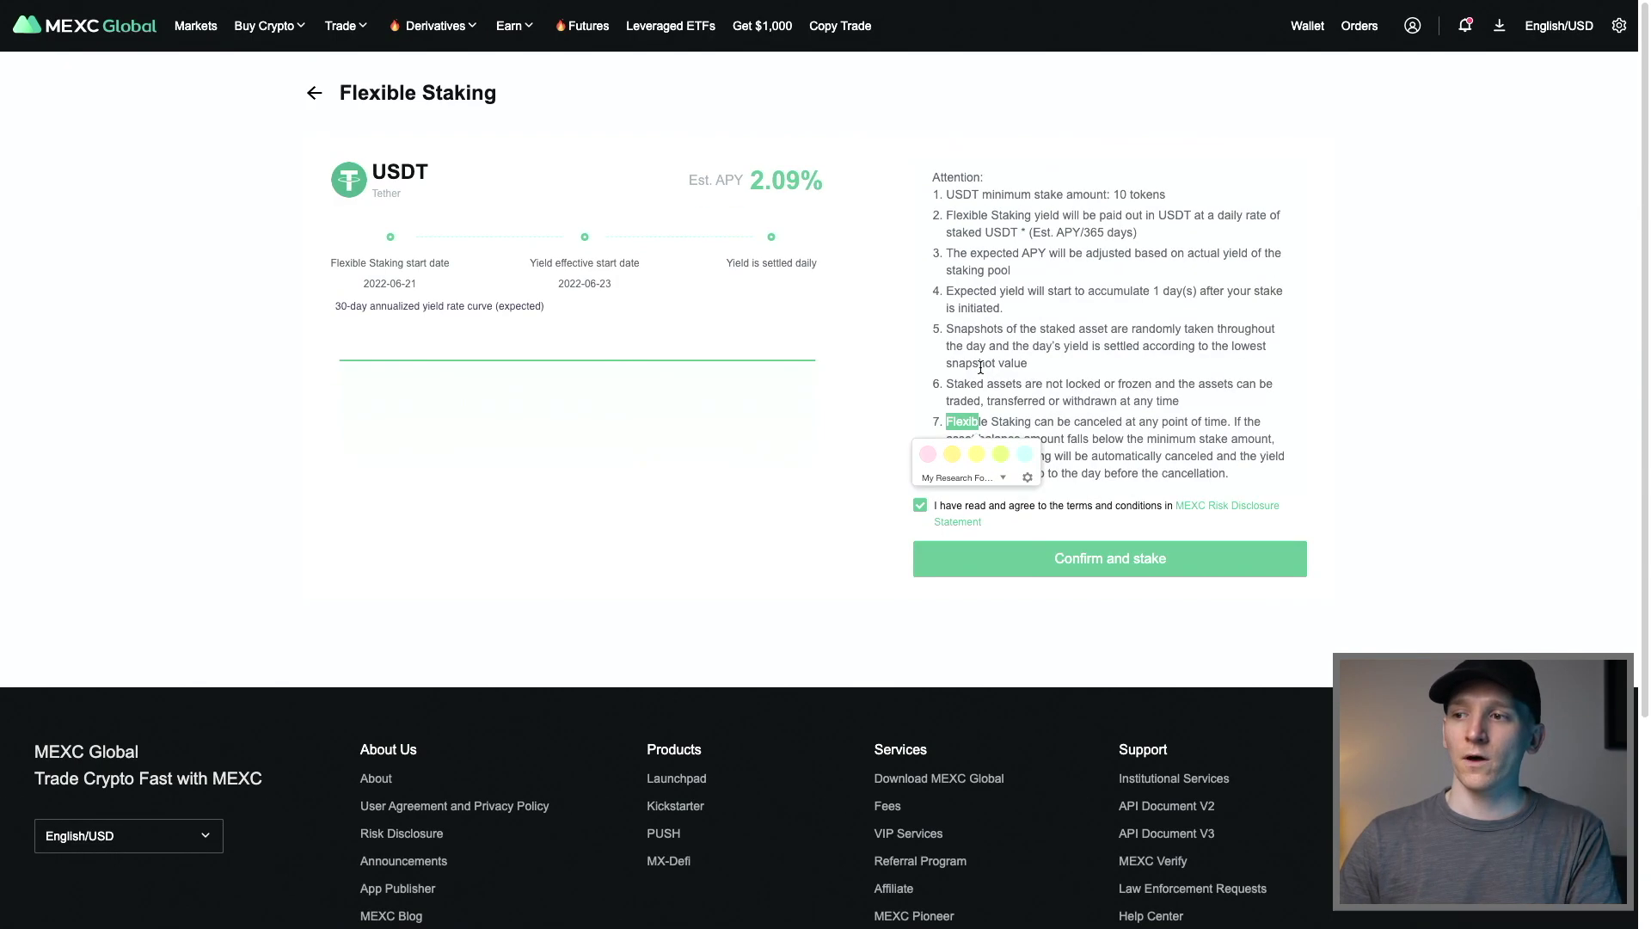
{"action": "left_click", "coordinate": [980, 367]}
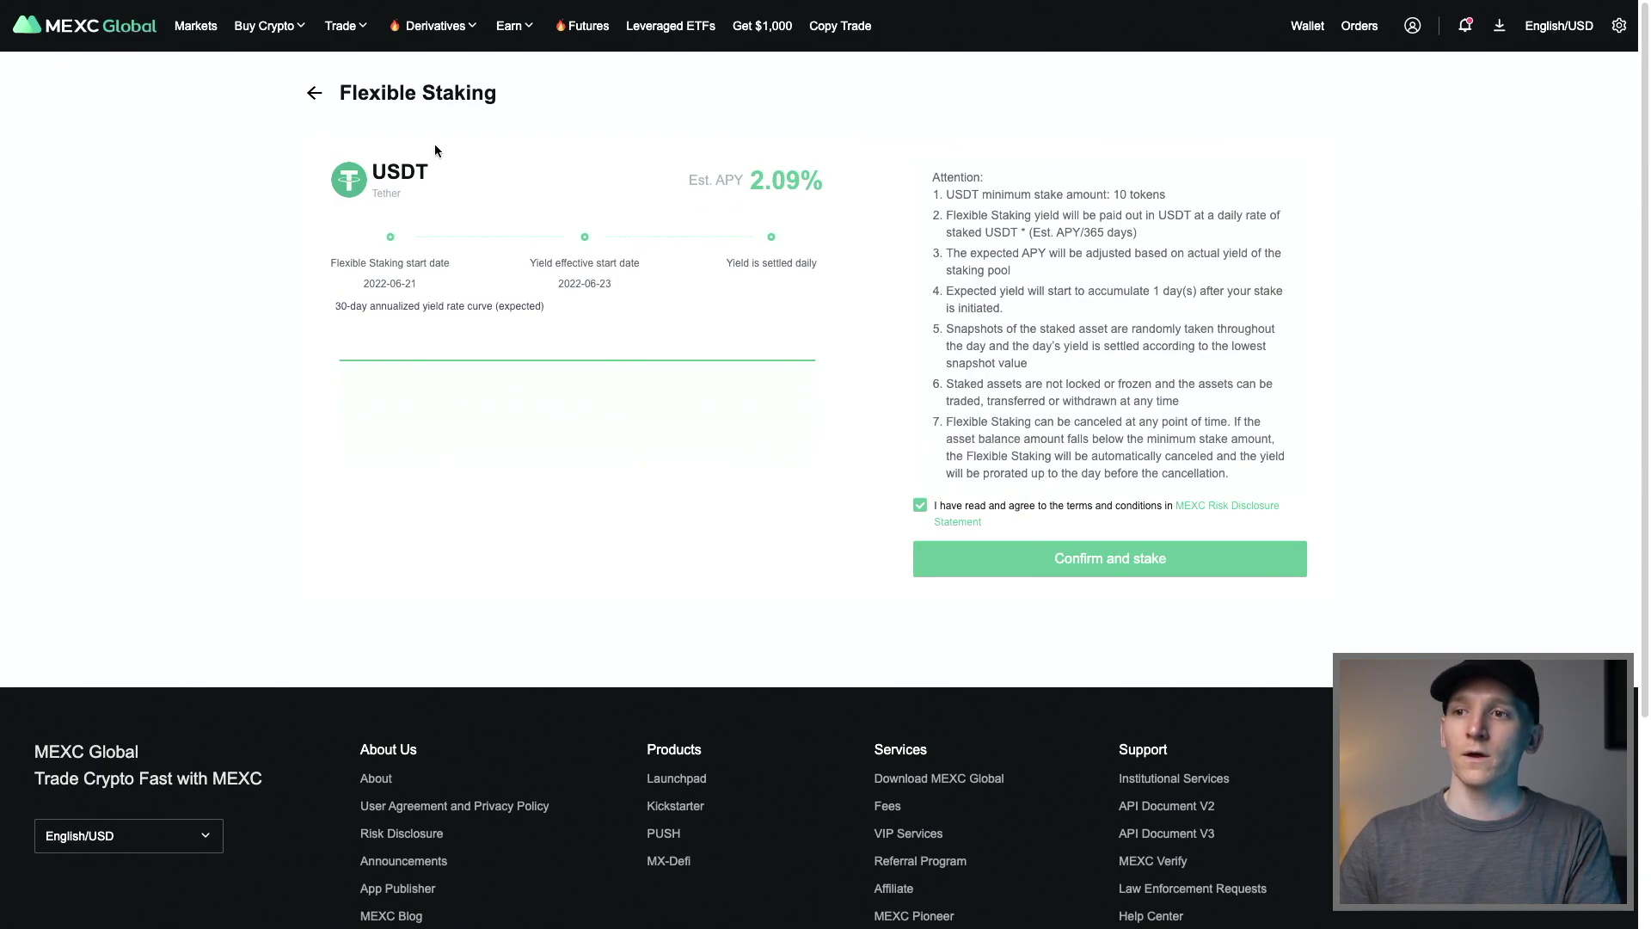
Step: Return to the staking overview and show the list of Earn products
{"action": "left_click", "coordinate": [315, 93]}
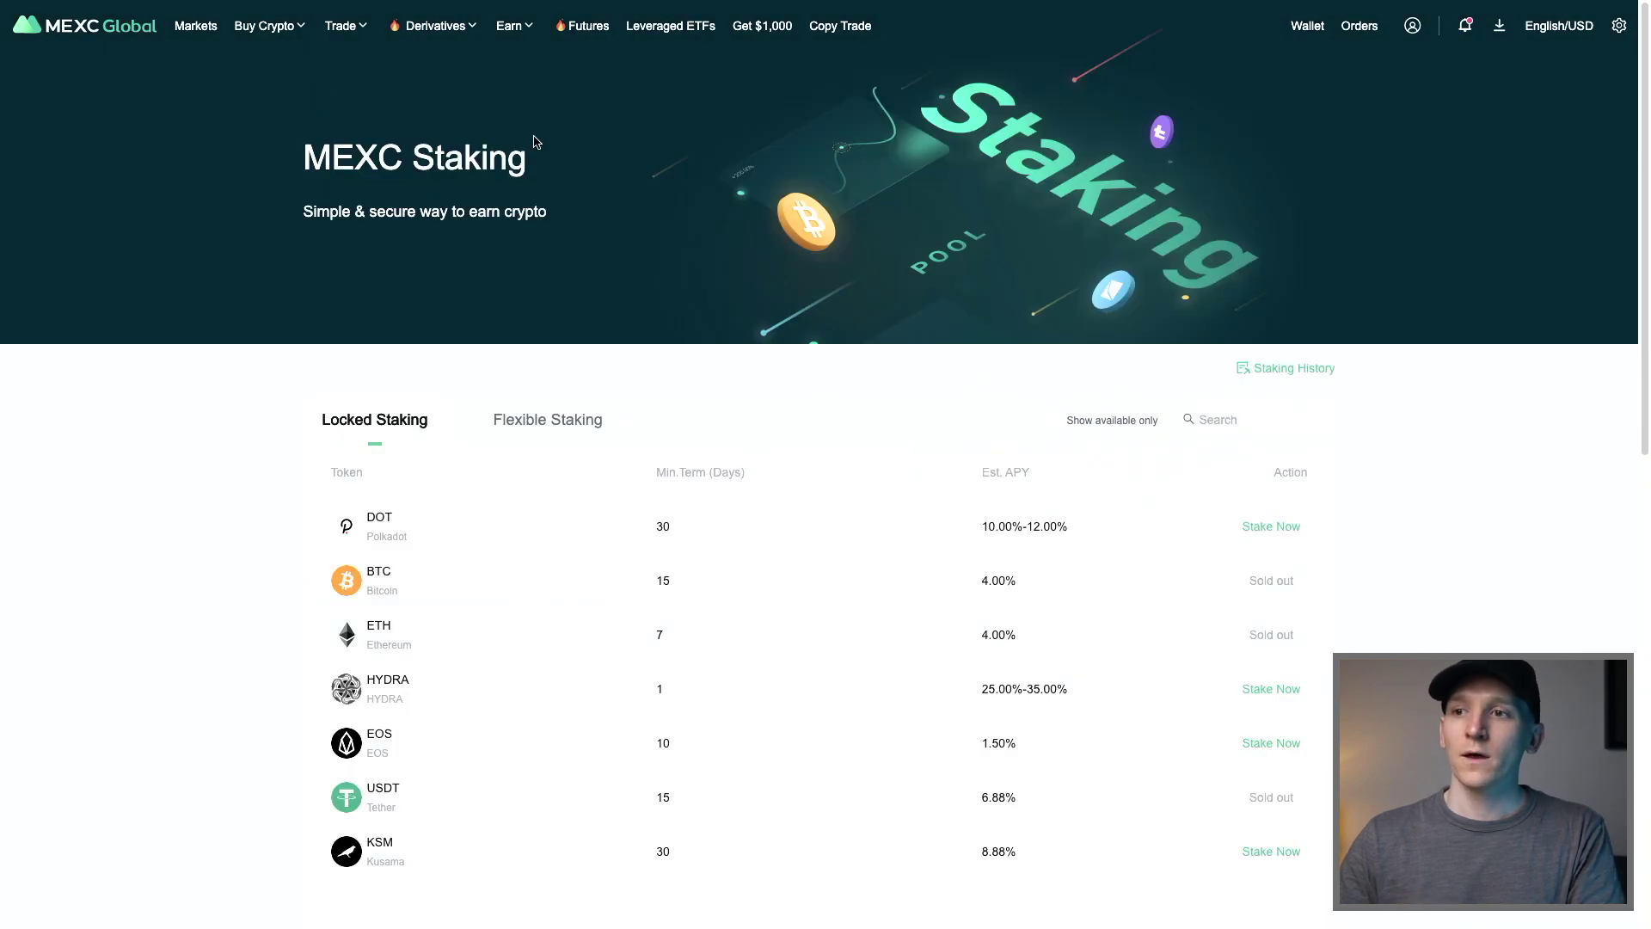
{"action": "scroll", "coordinate": [500, 102], "scroll_direction": "down", "scroll_amount": 1}
{"action": "scroll", "coordinate": [500, 101], "scroll_direction": "up", "scroll_amount": 1}
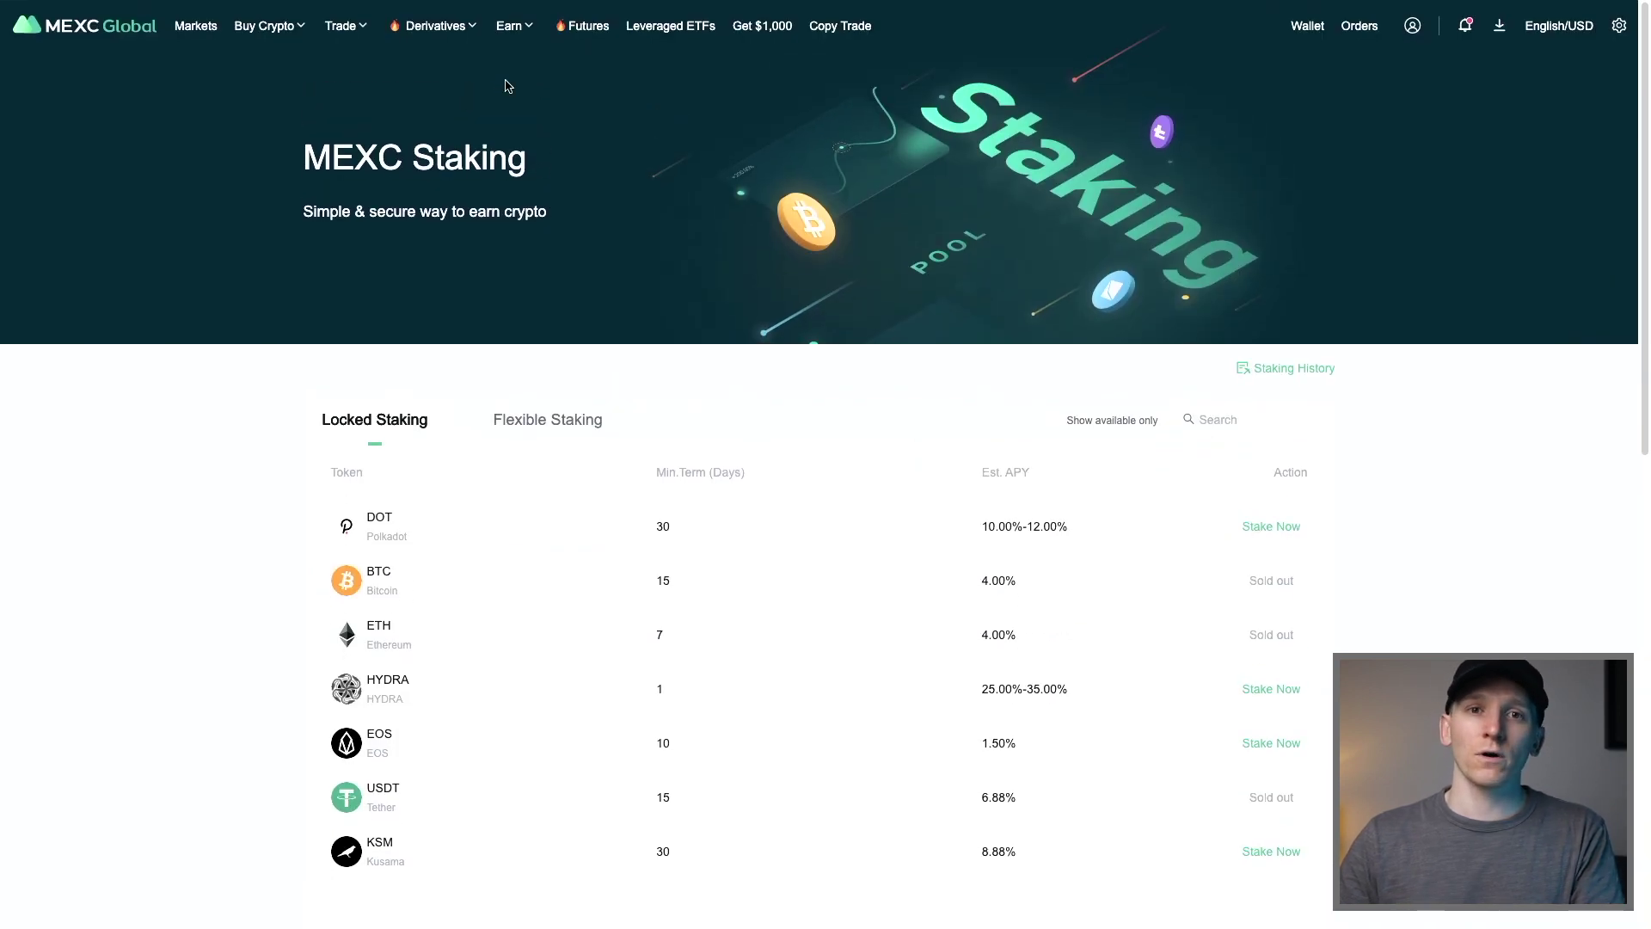
{"action": "mouse_move", "coordinate": [520, 35]}
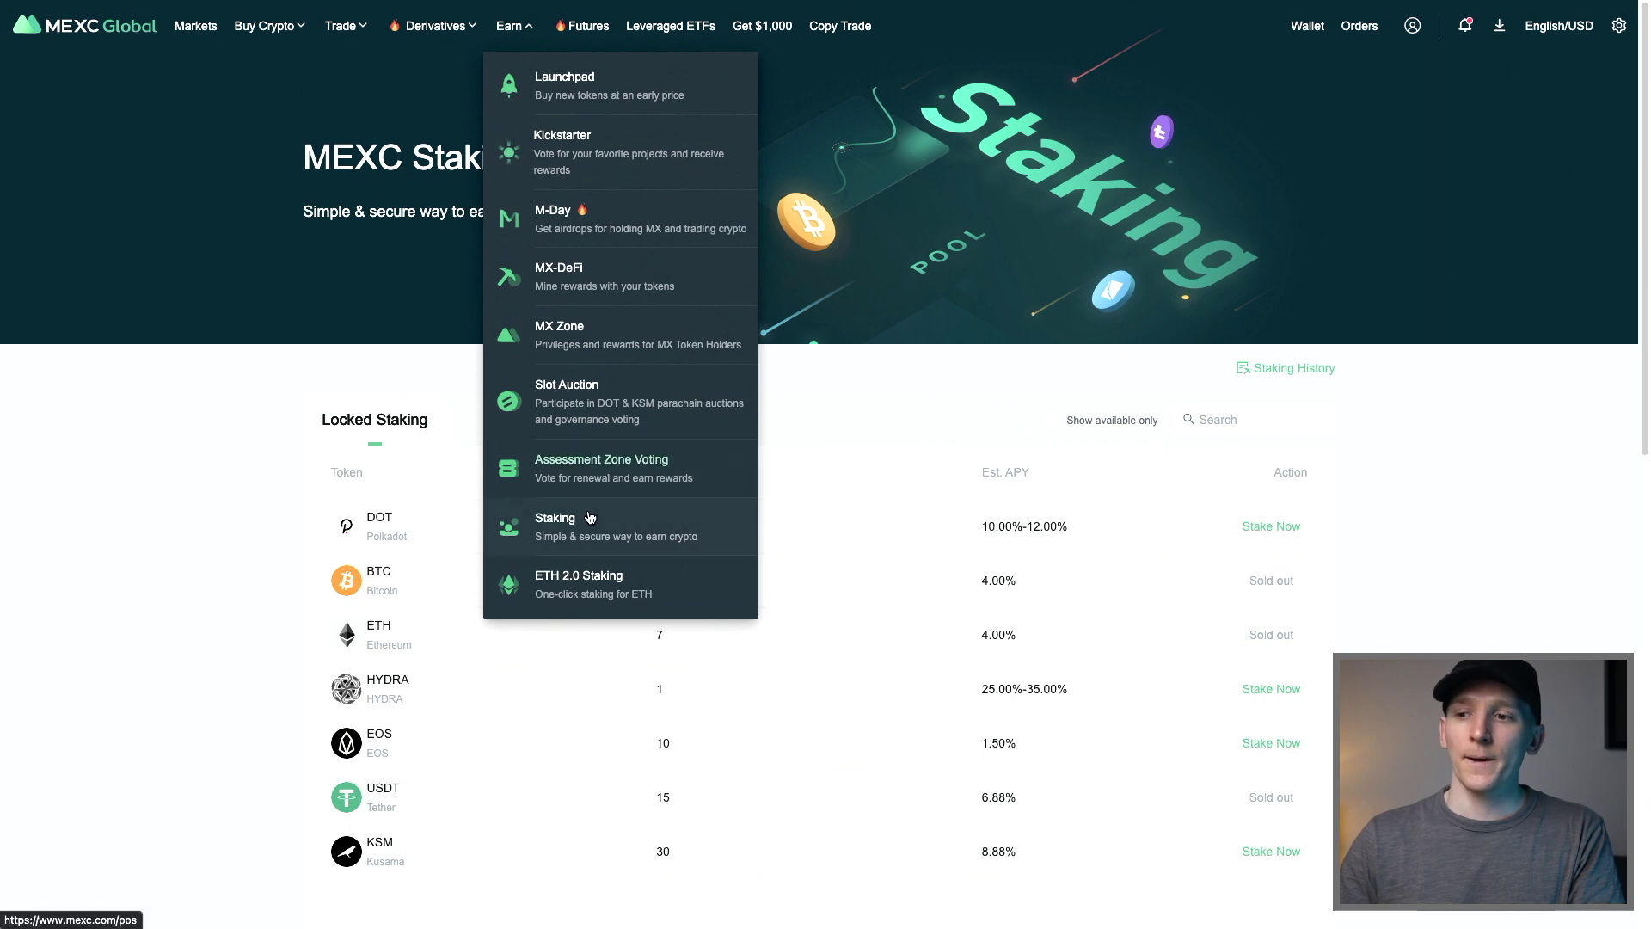